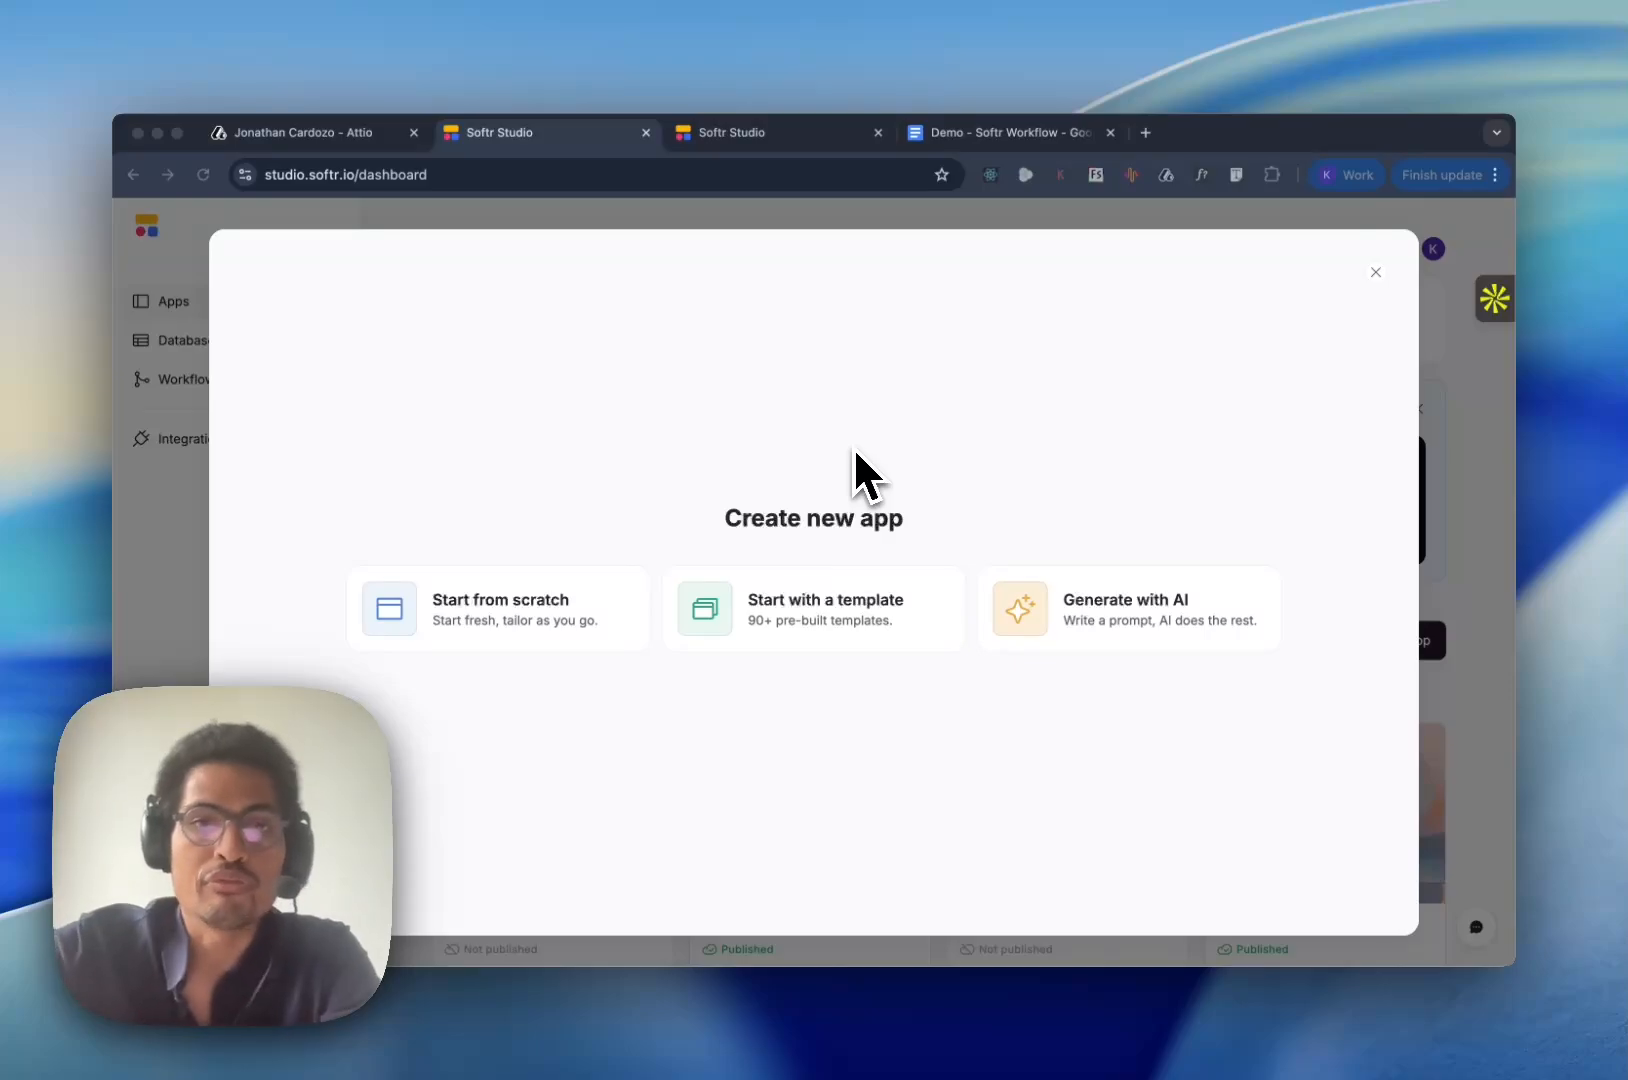
- Start creating a new app from scratch
click(658, 781)
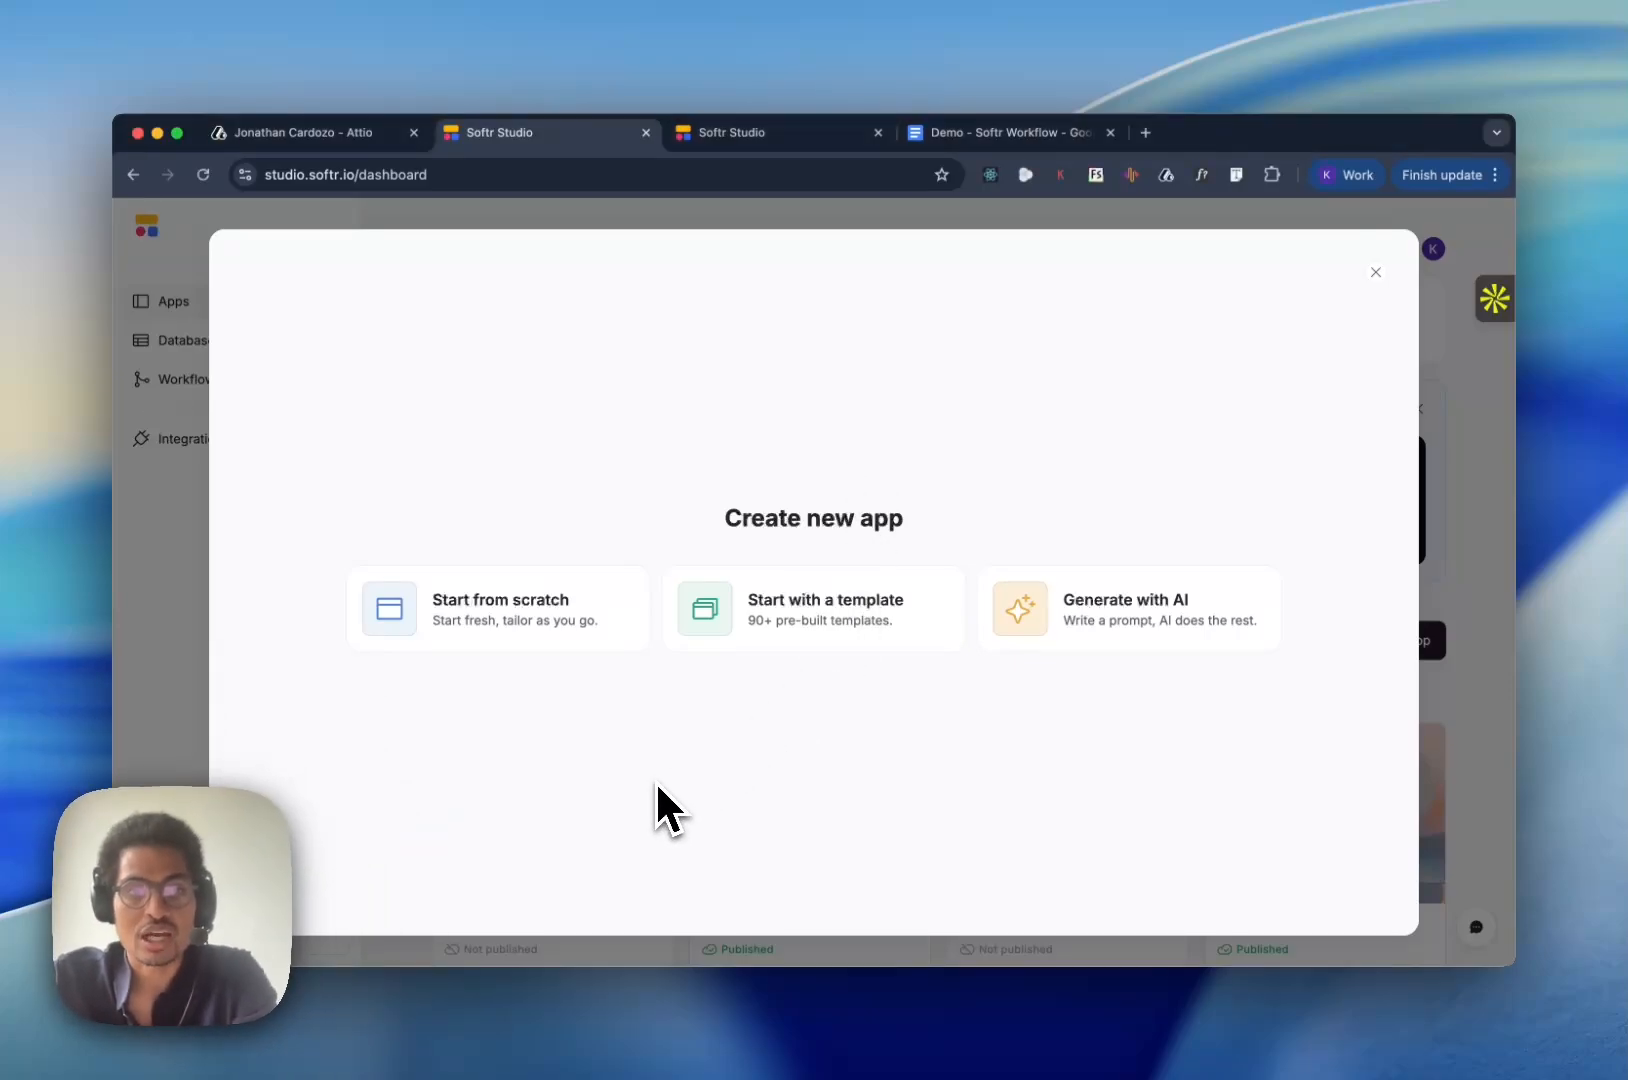
click(562, 620)
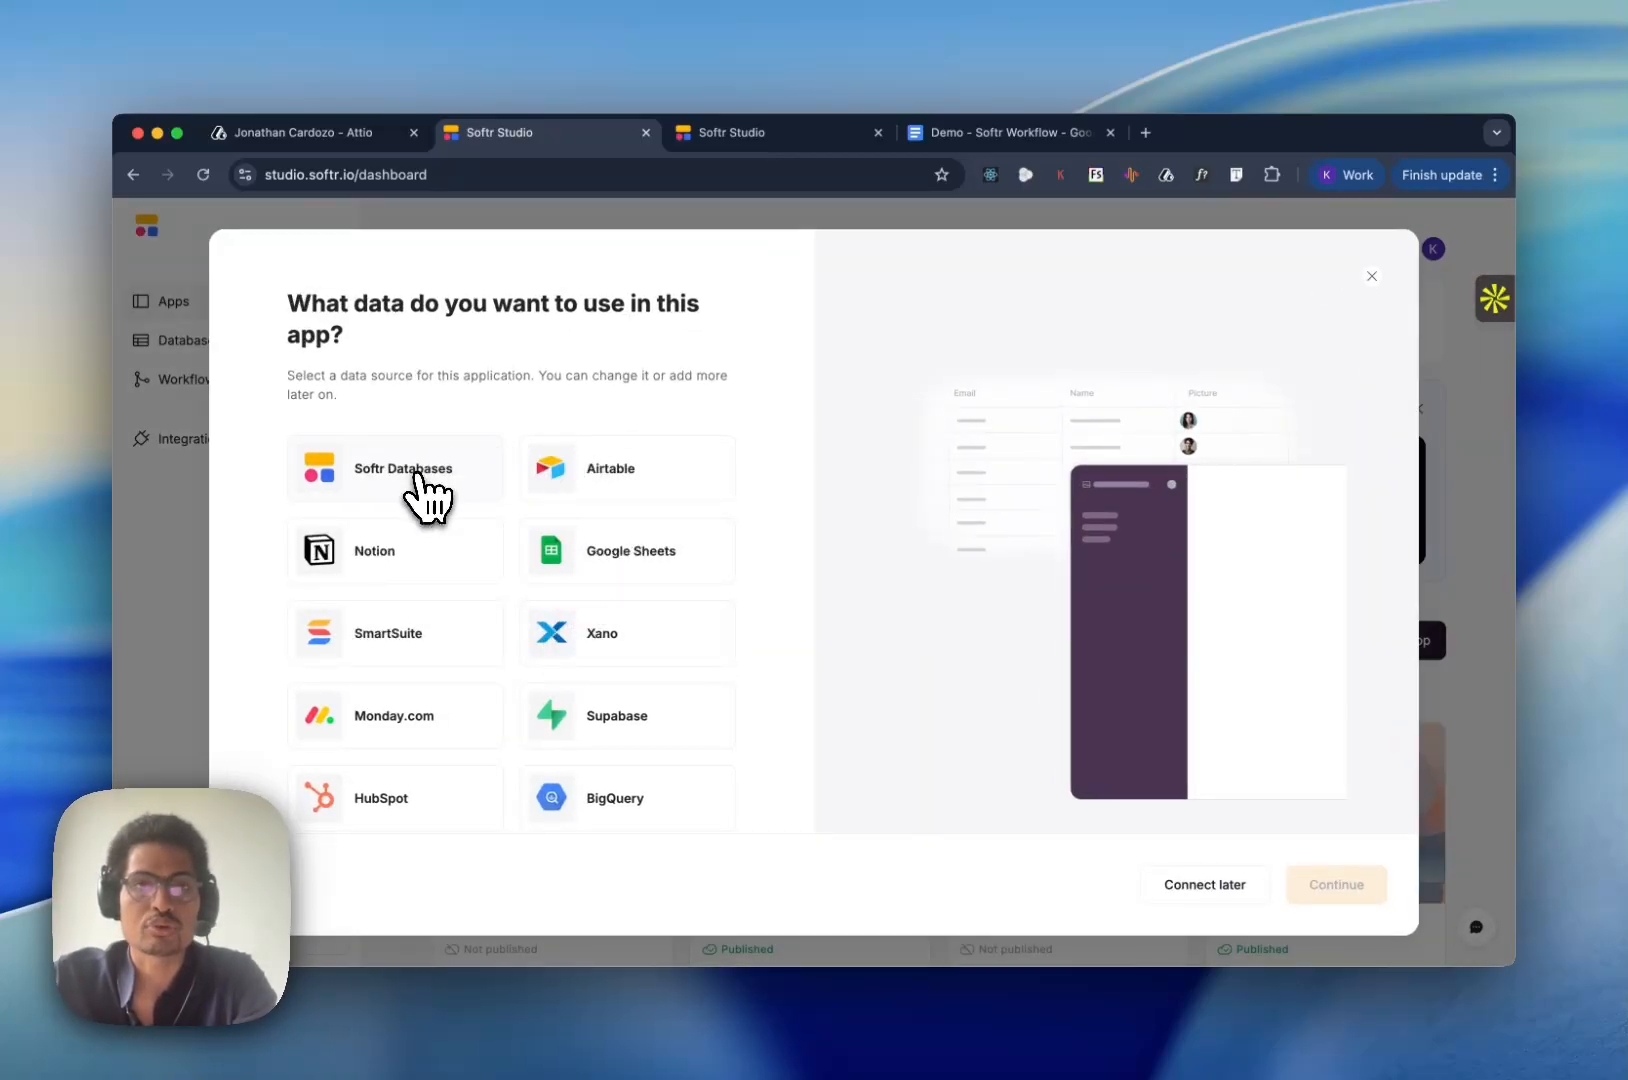
- Look over the fields and records of the Users table in the Typeflow.us - Demo database
click(747, 140)
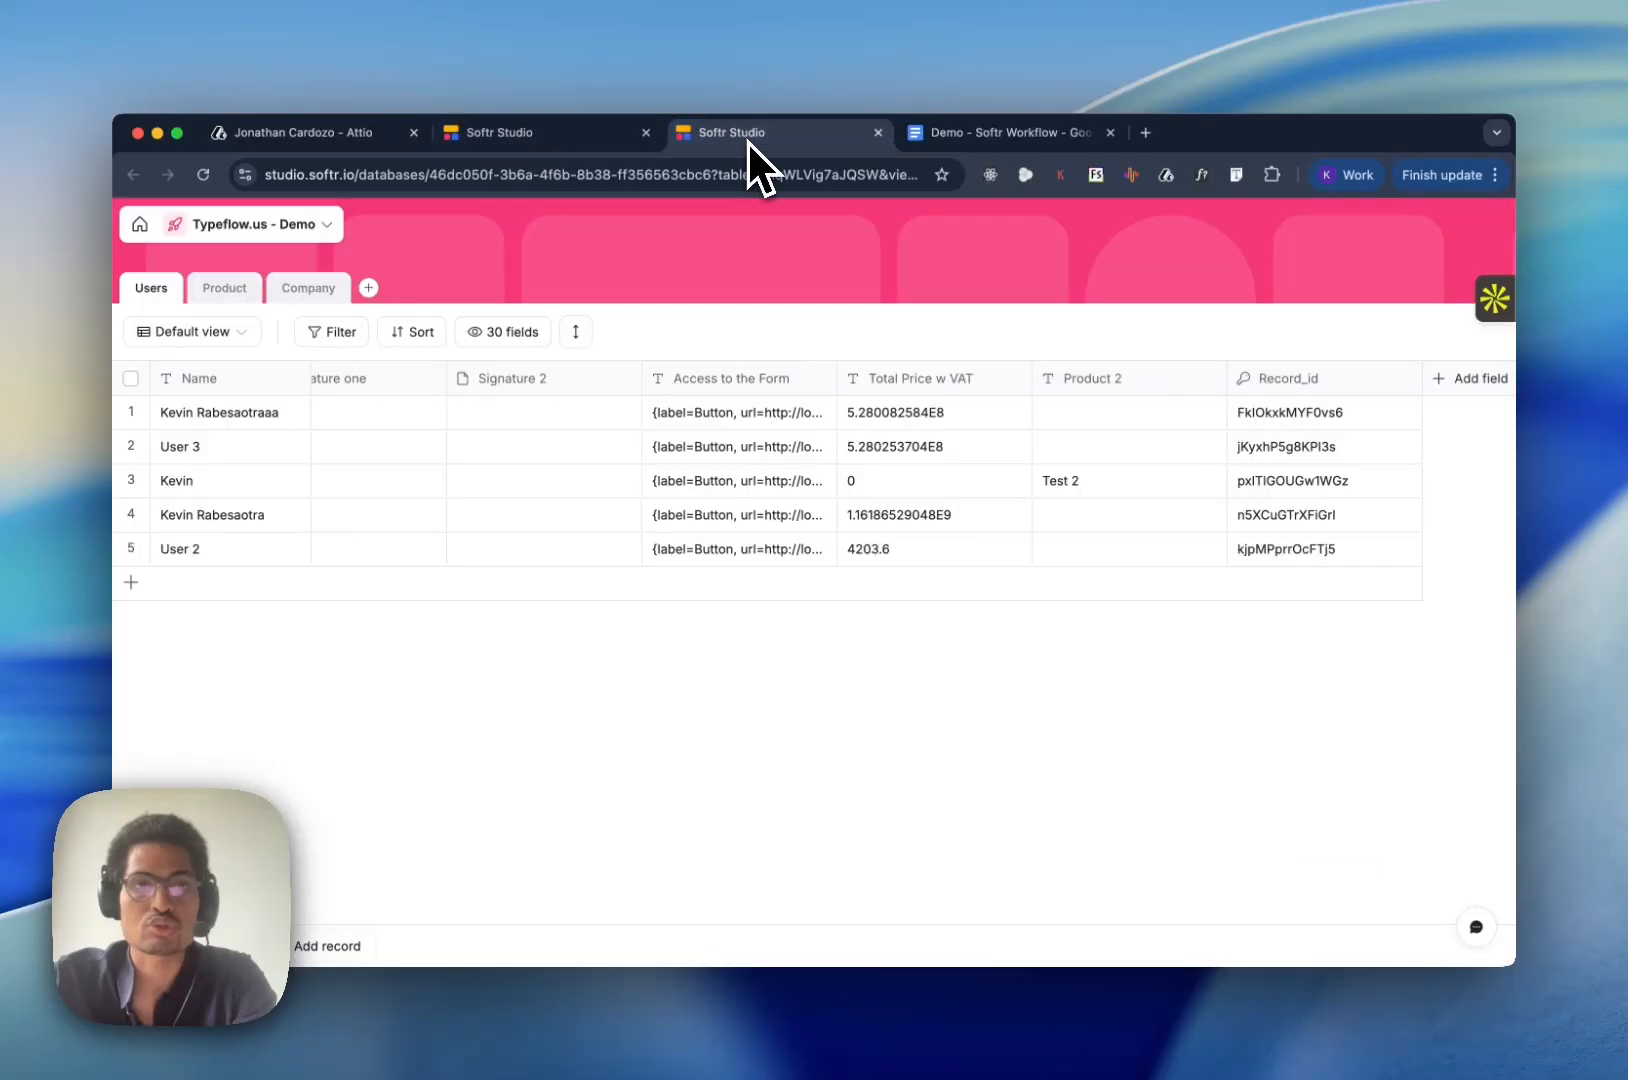
scroll(672, 476, left, 5)
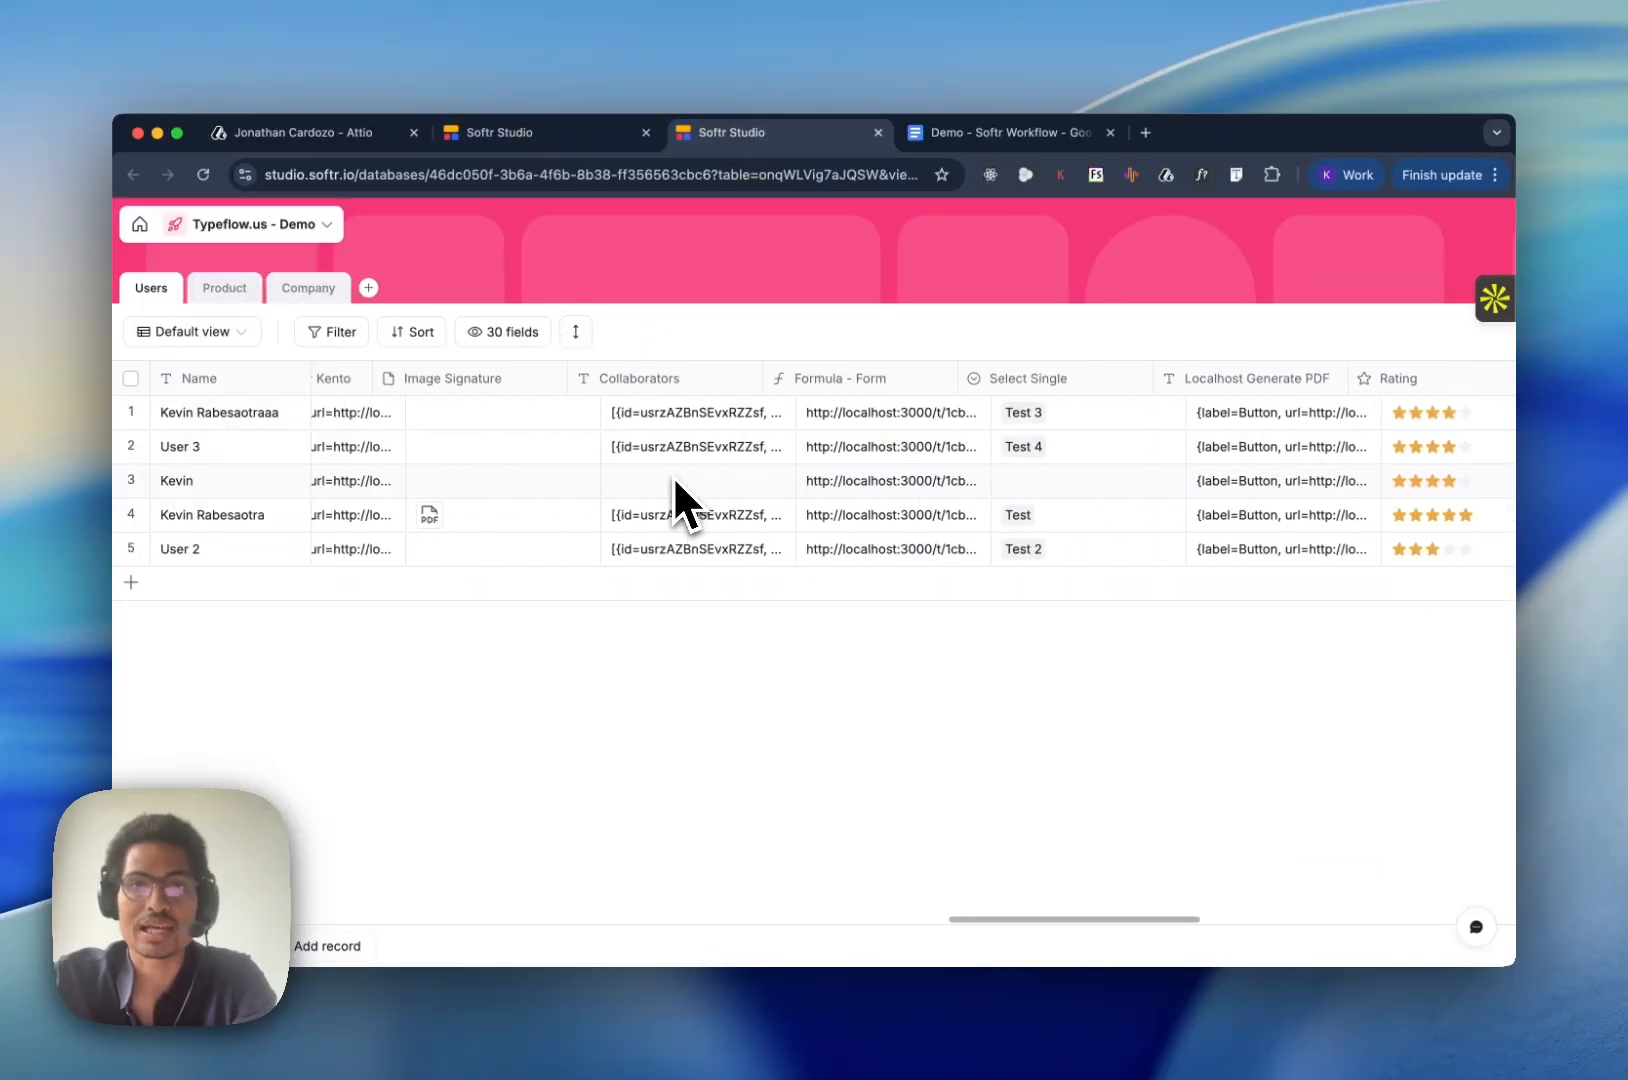
scroll(673, 474, left, 6)
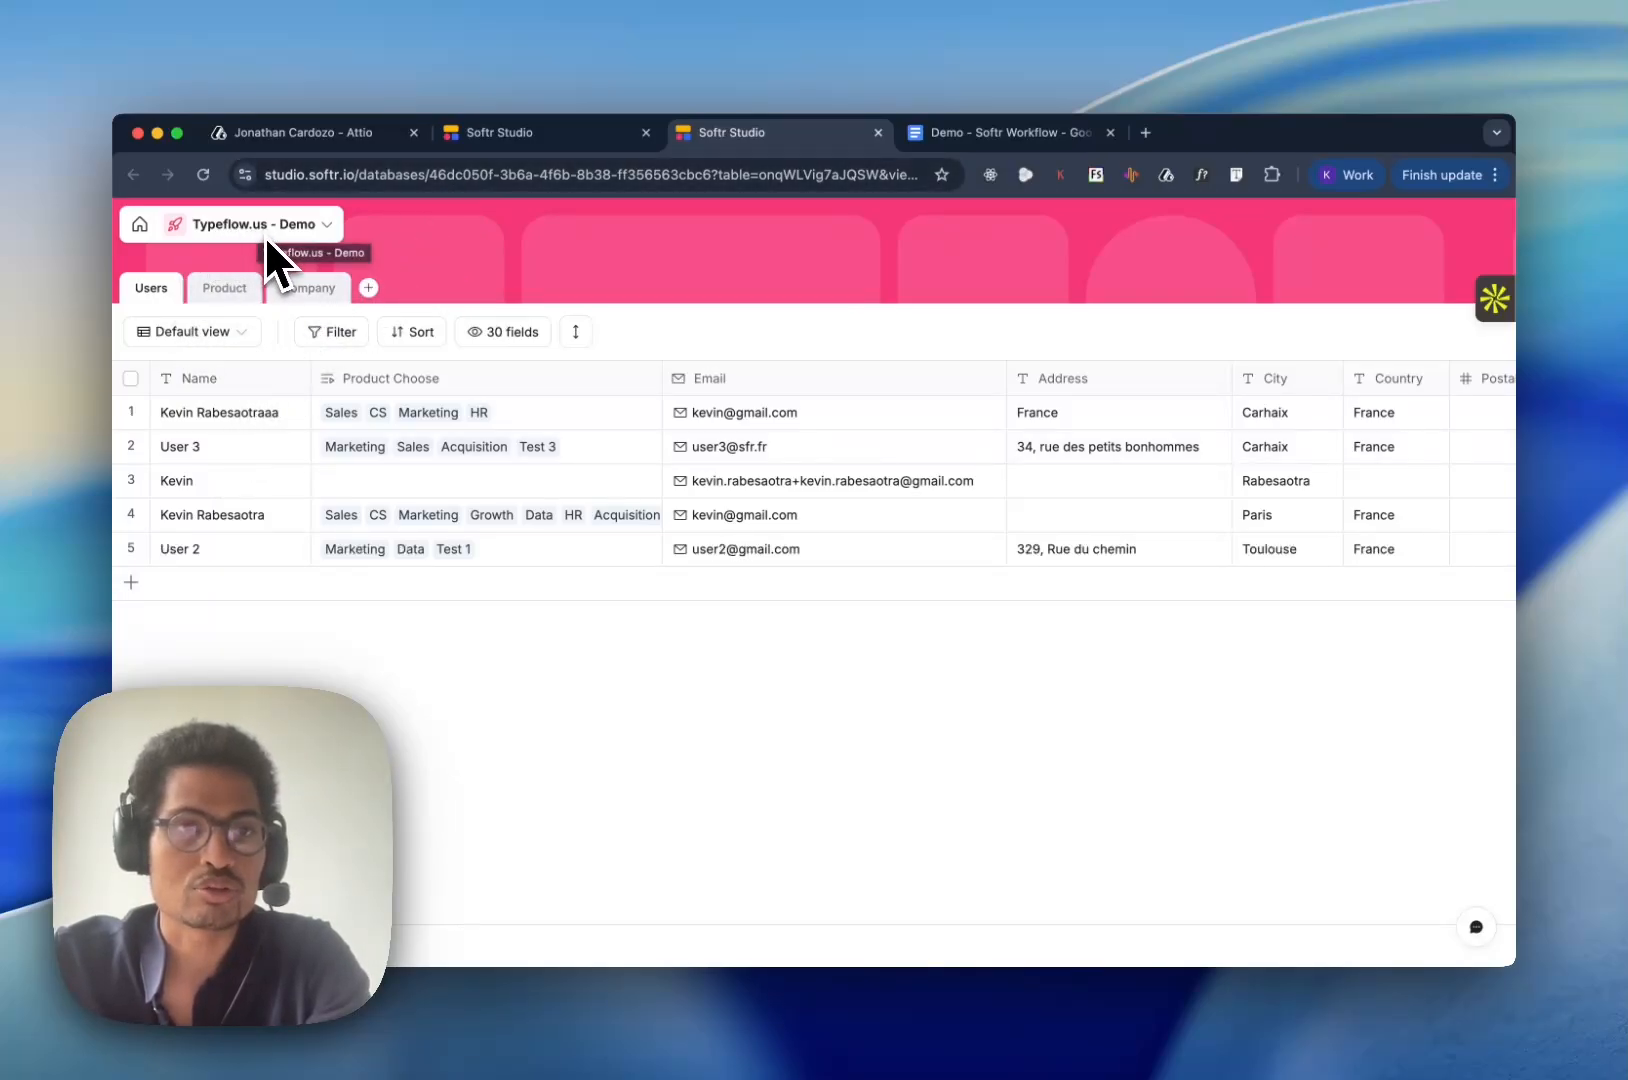
- Choose Softr Databases as the new app's data source and continue to the app editor
click(558, 148)
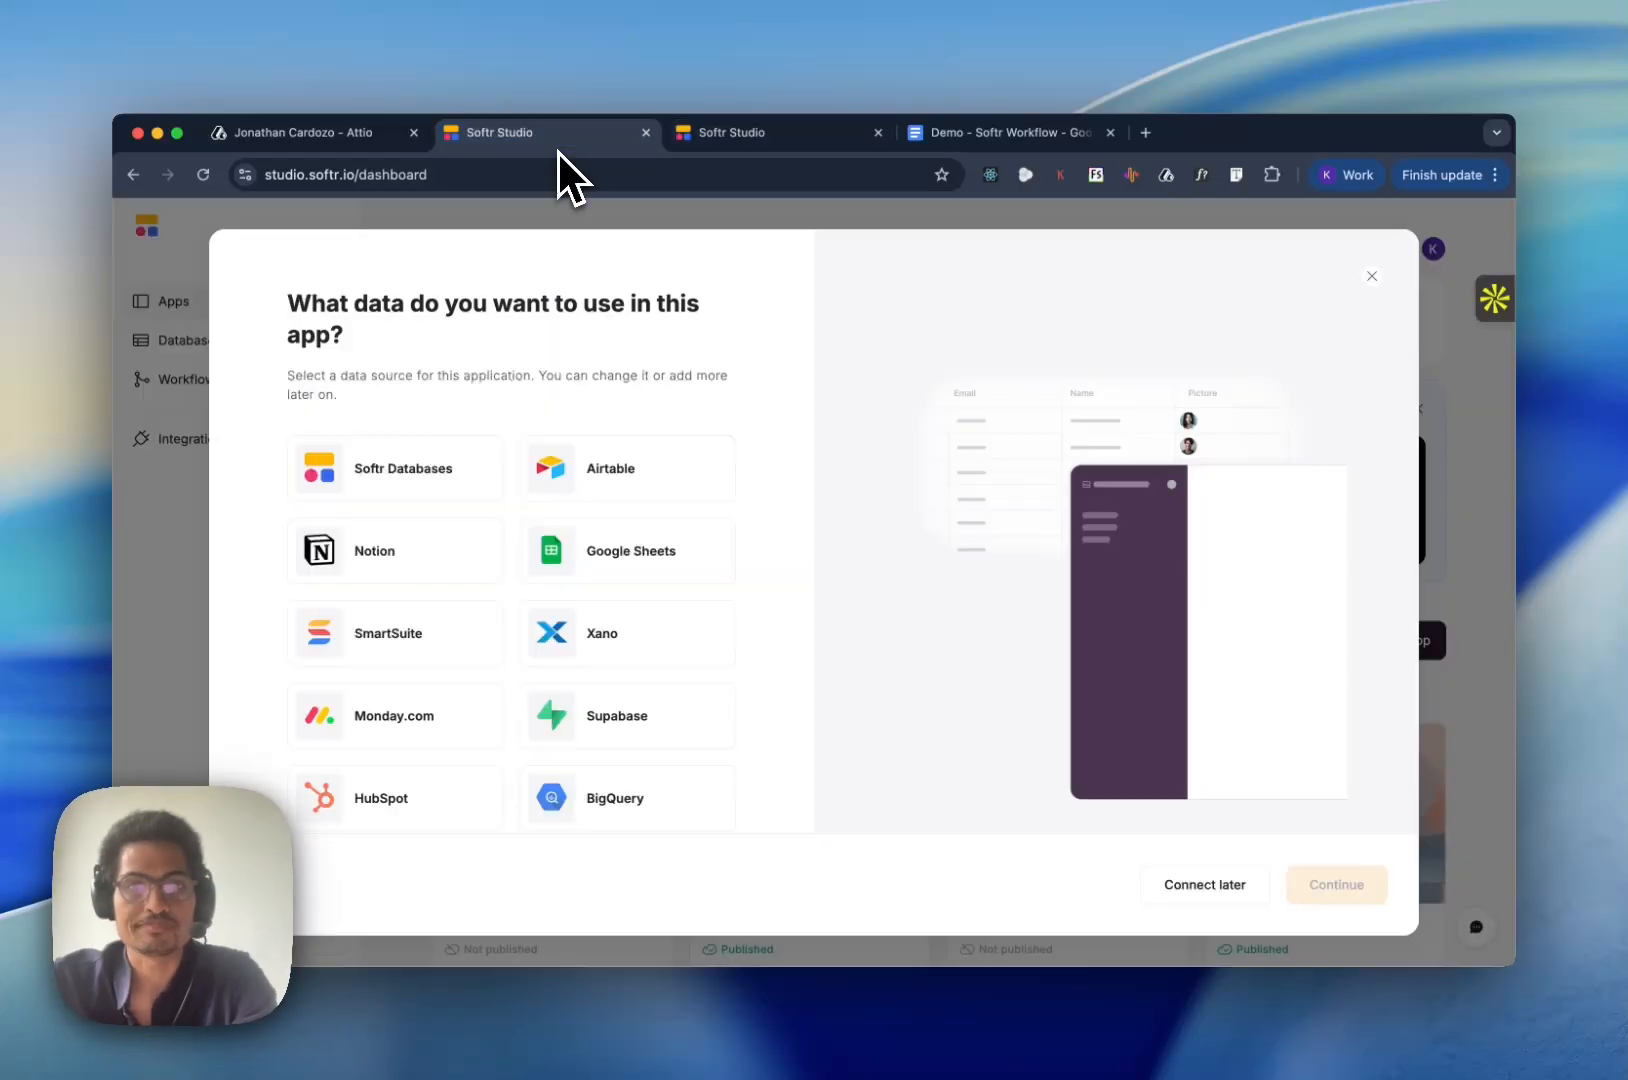
click(437, 485)
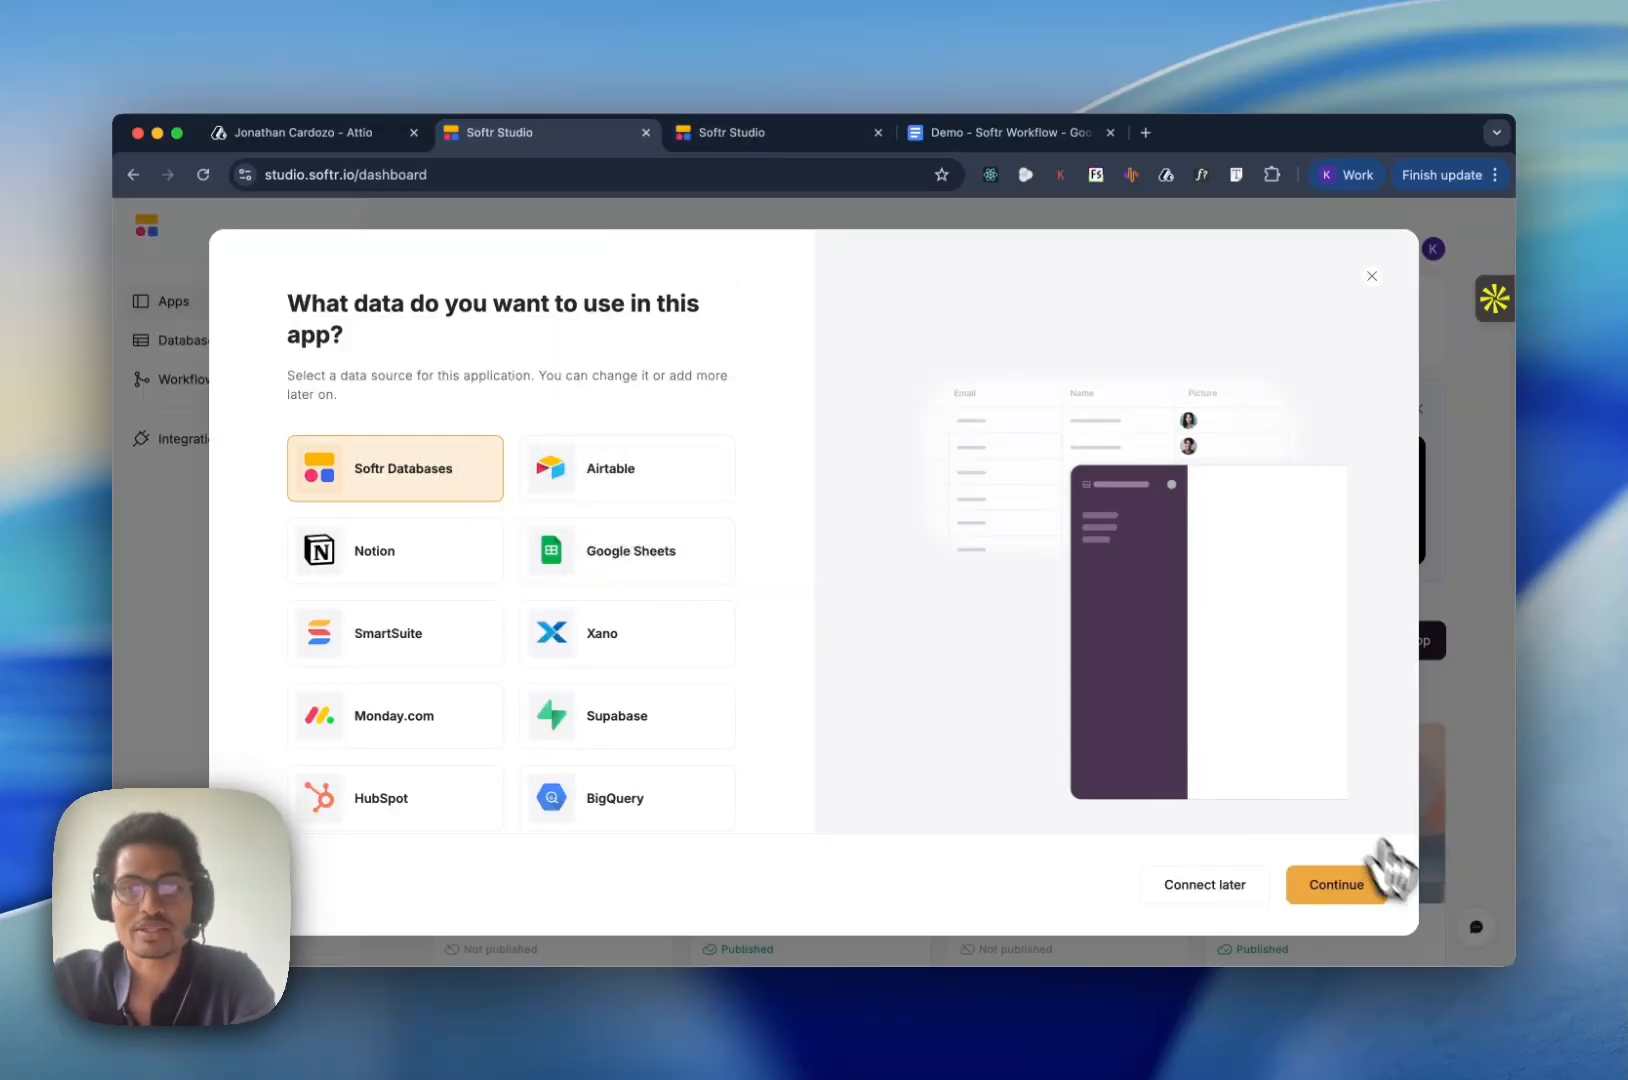
click(1372, 884)
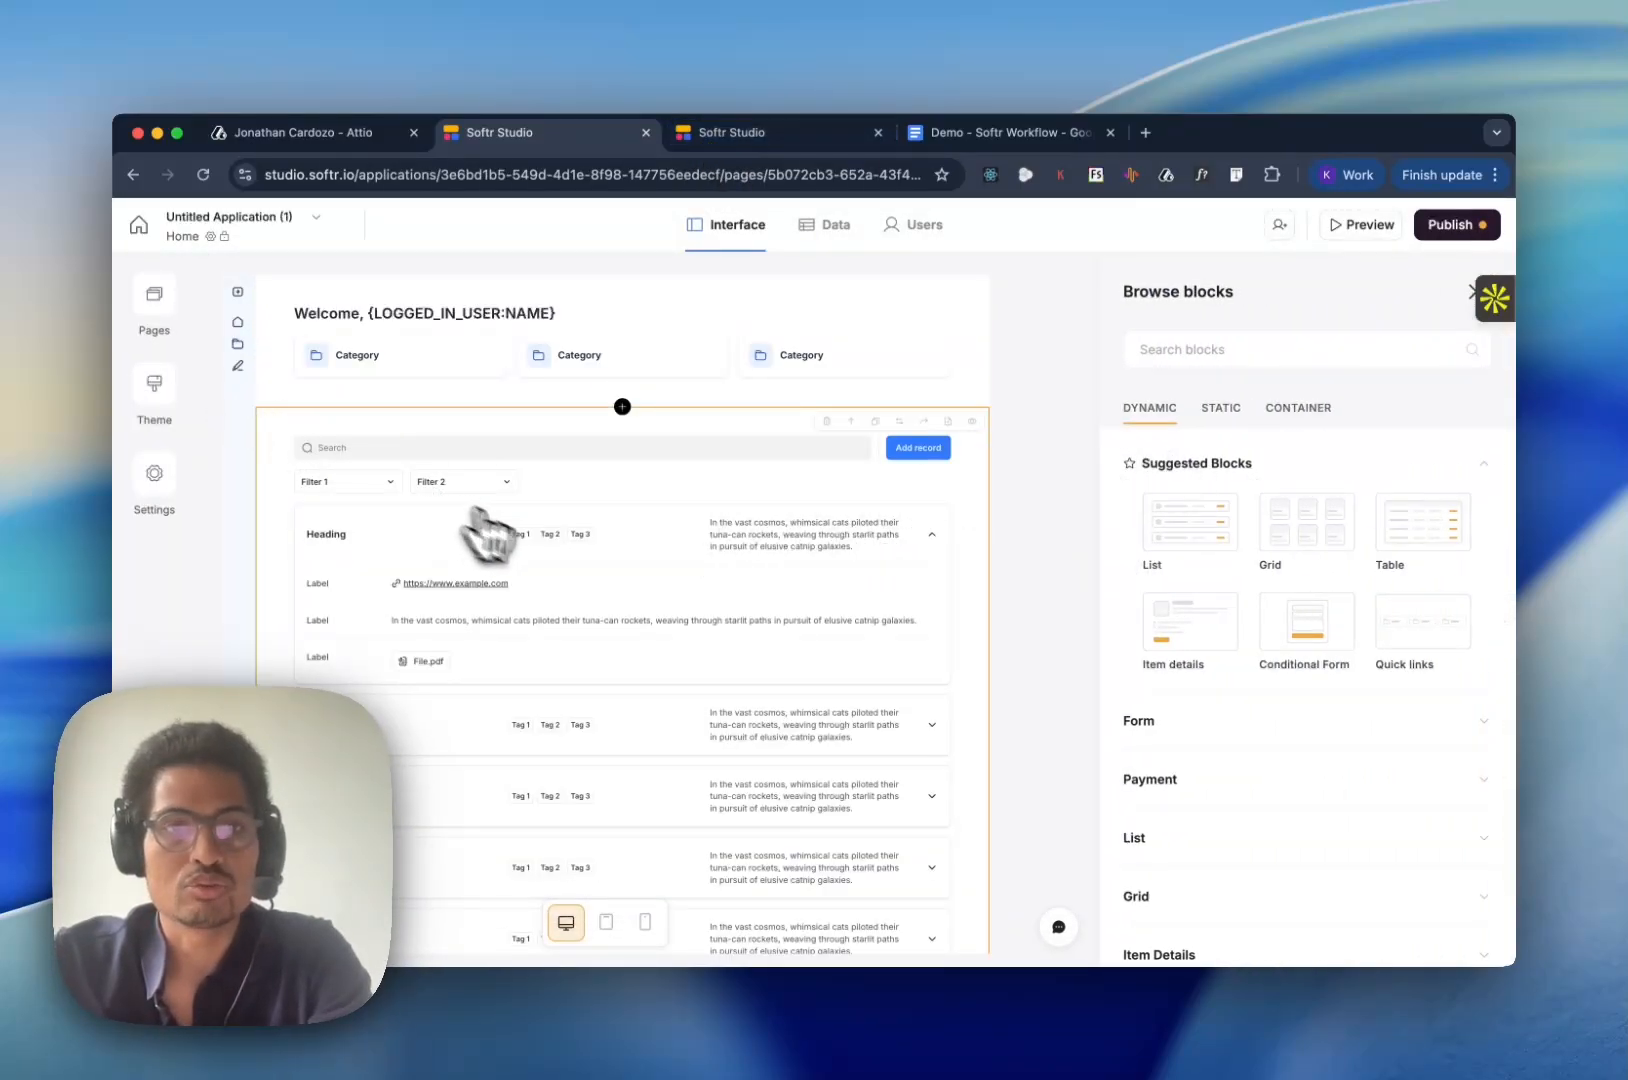
- Connect the home page's list block to the Users table of the Typeflow.us - Demo database
click(497, 430)
click(1195, 490)
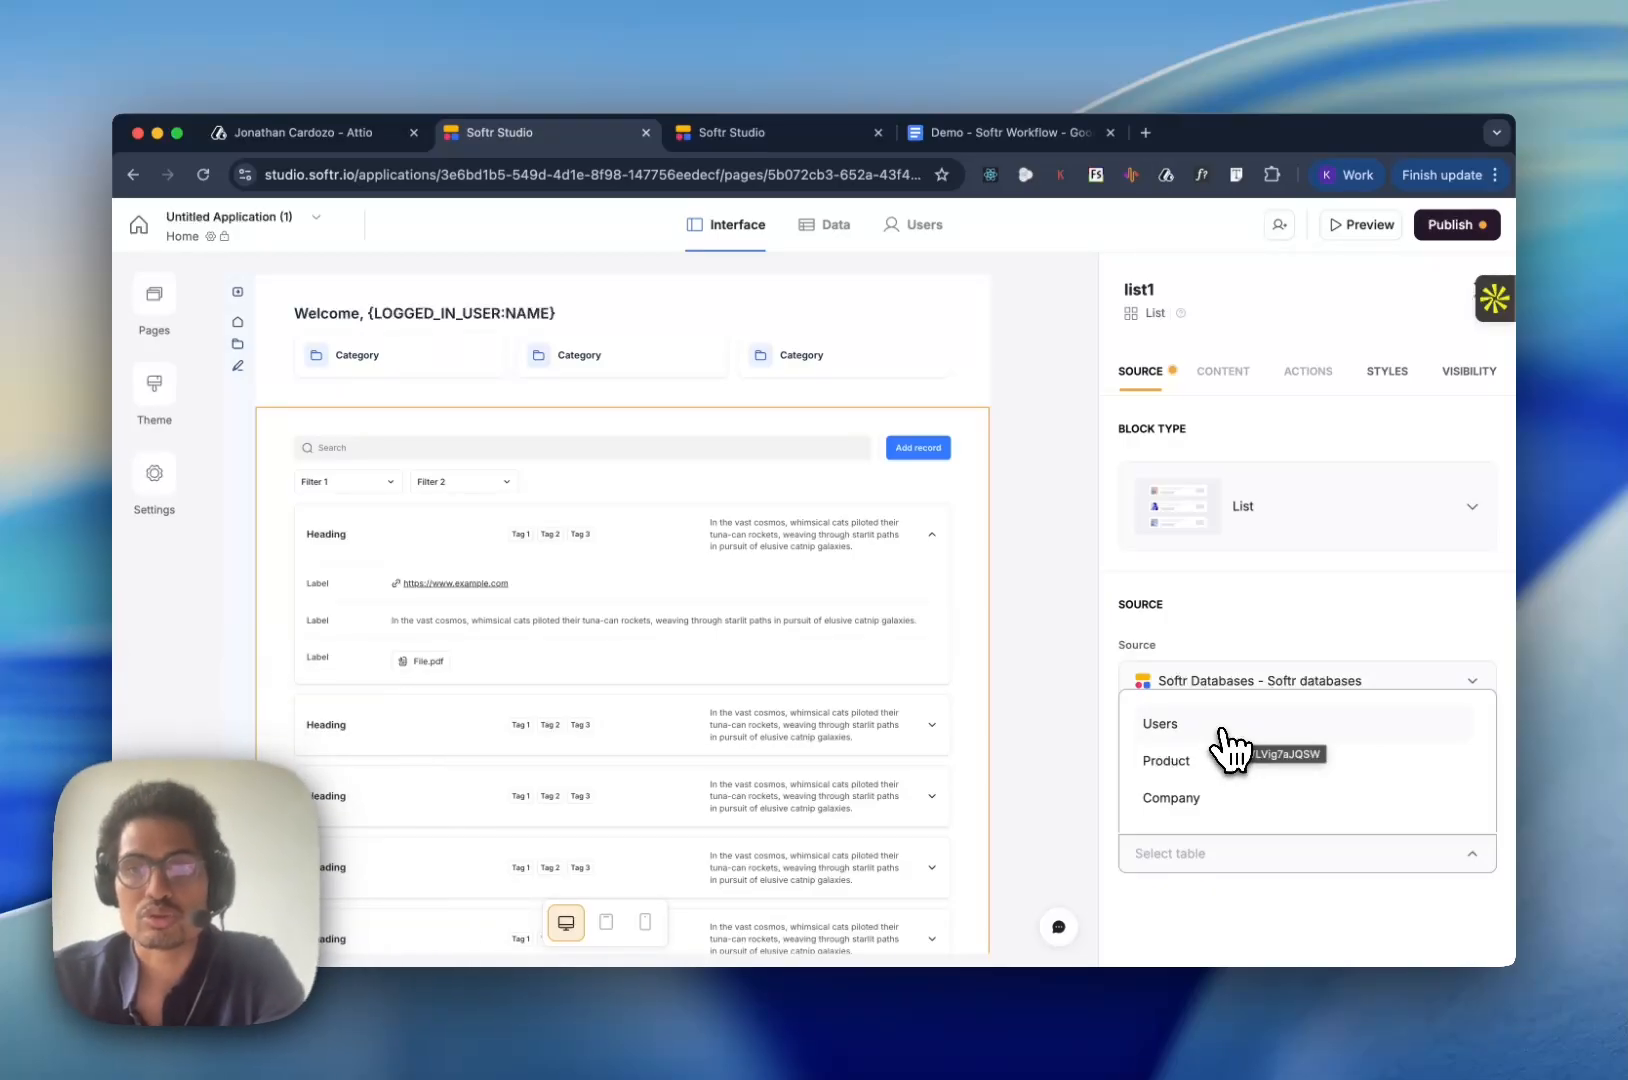
click(1222, 730)
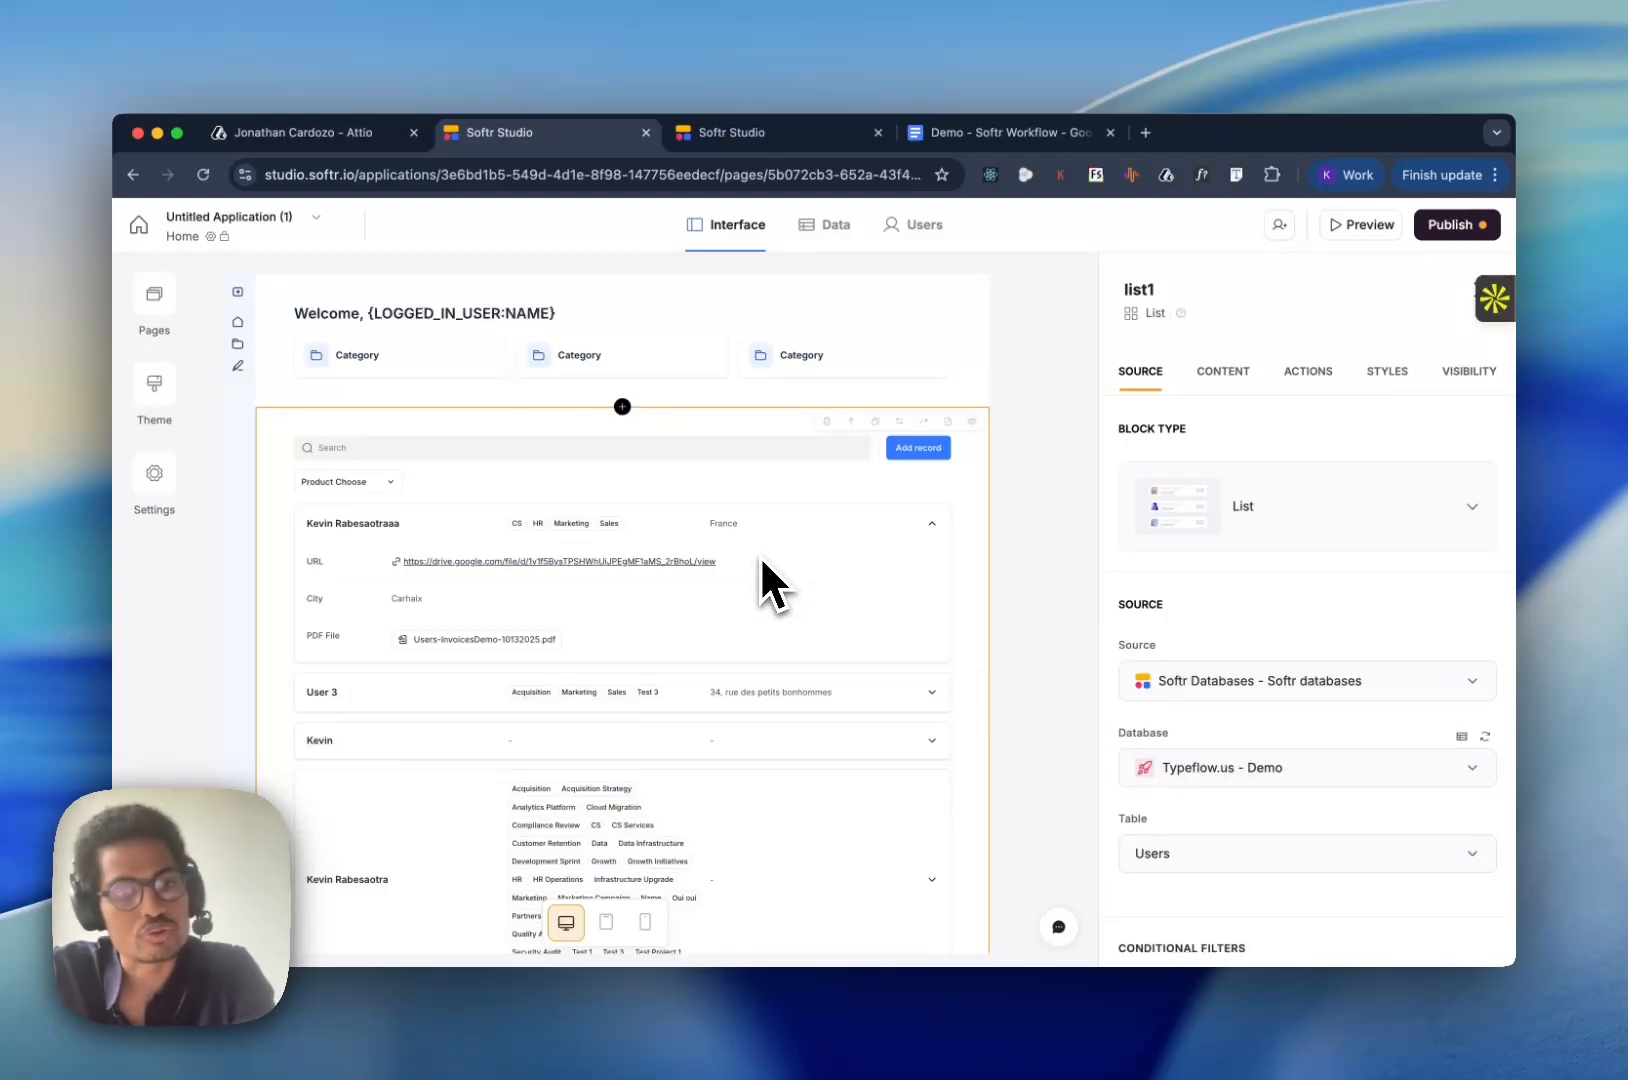
- Examine the user records in the list block and the block's source settings
scroll(781, 868, down, 4)
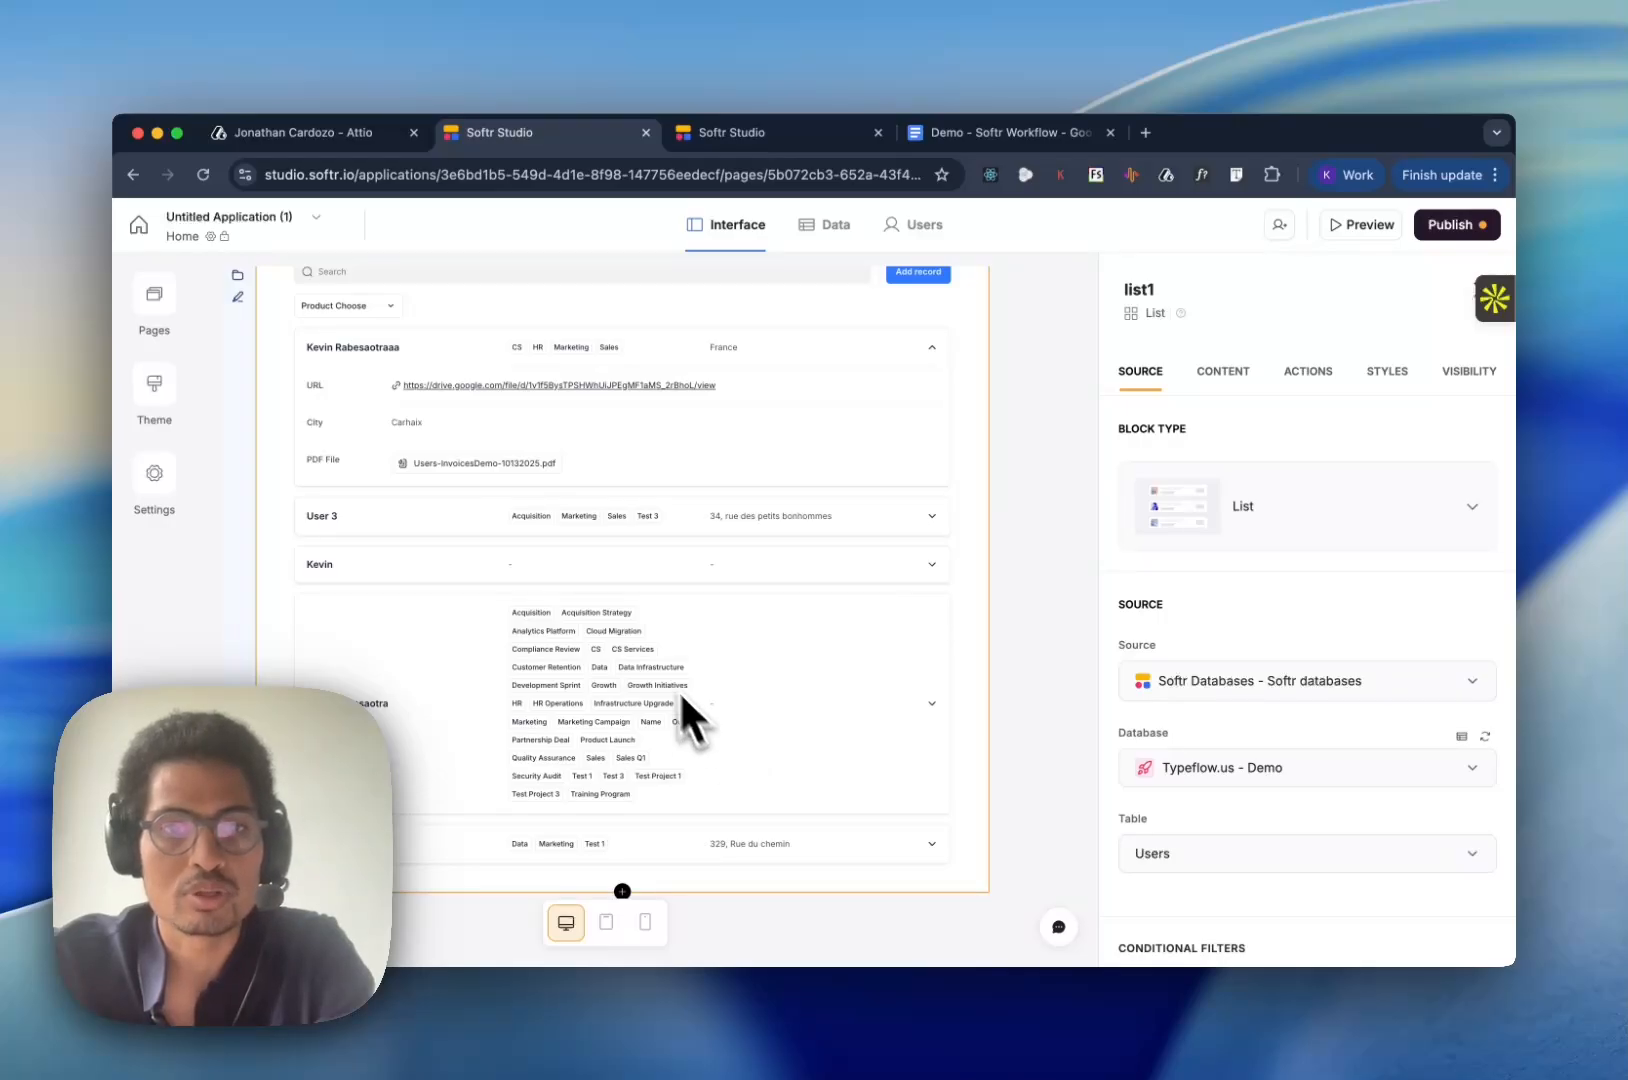
scroll(637, 530, up, 1)
scroll(637, 530, up, 2)
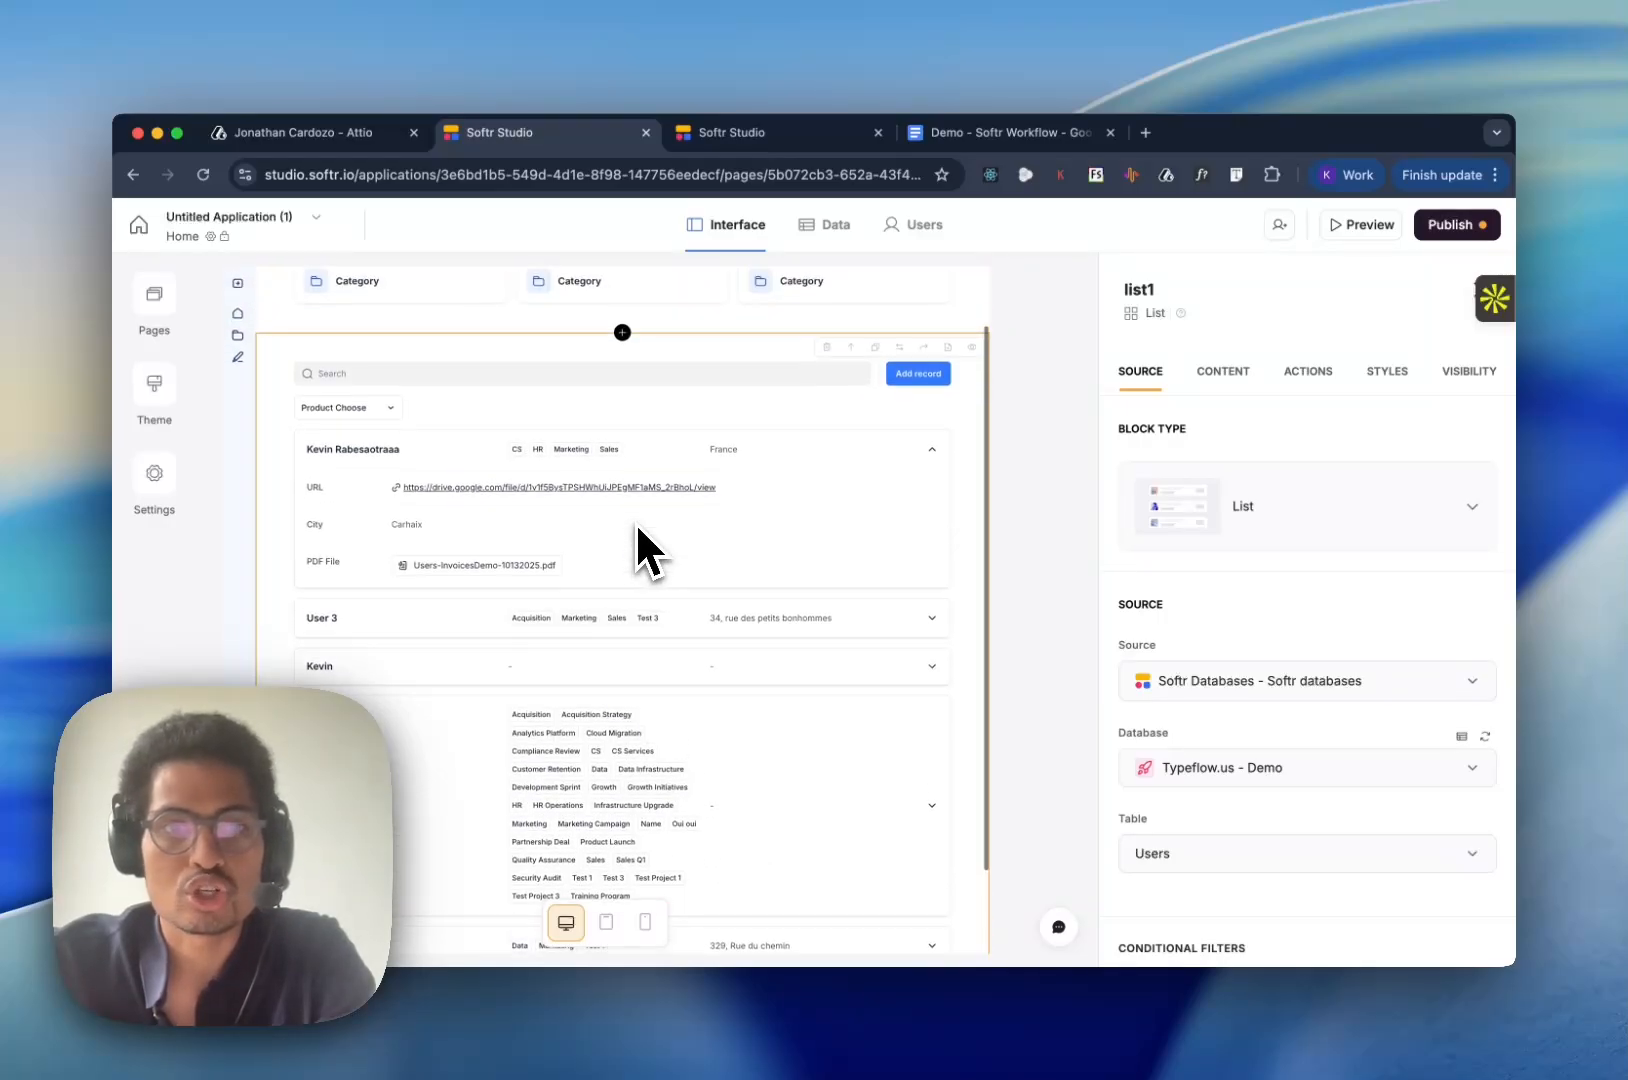
scroll(637, 530, down, 3)
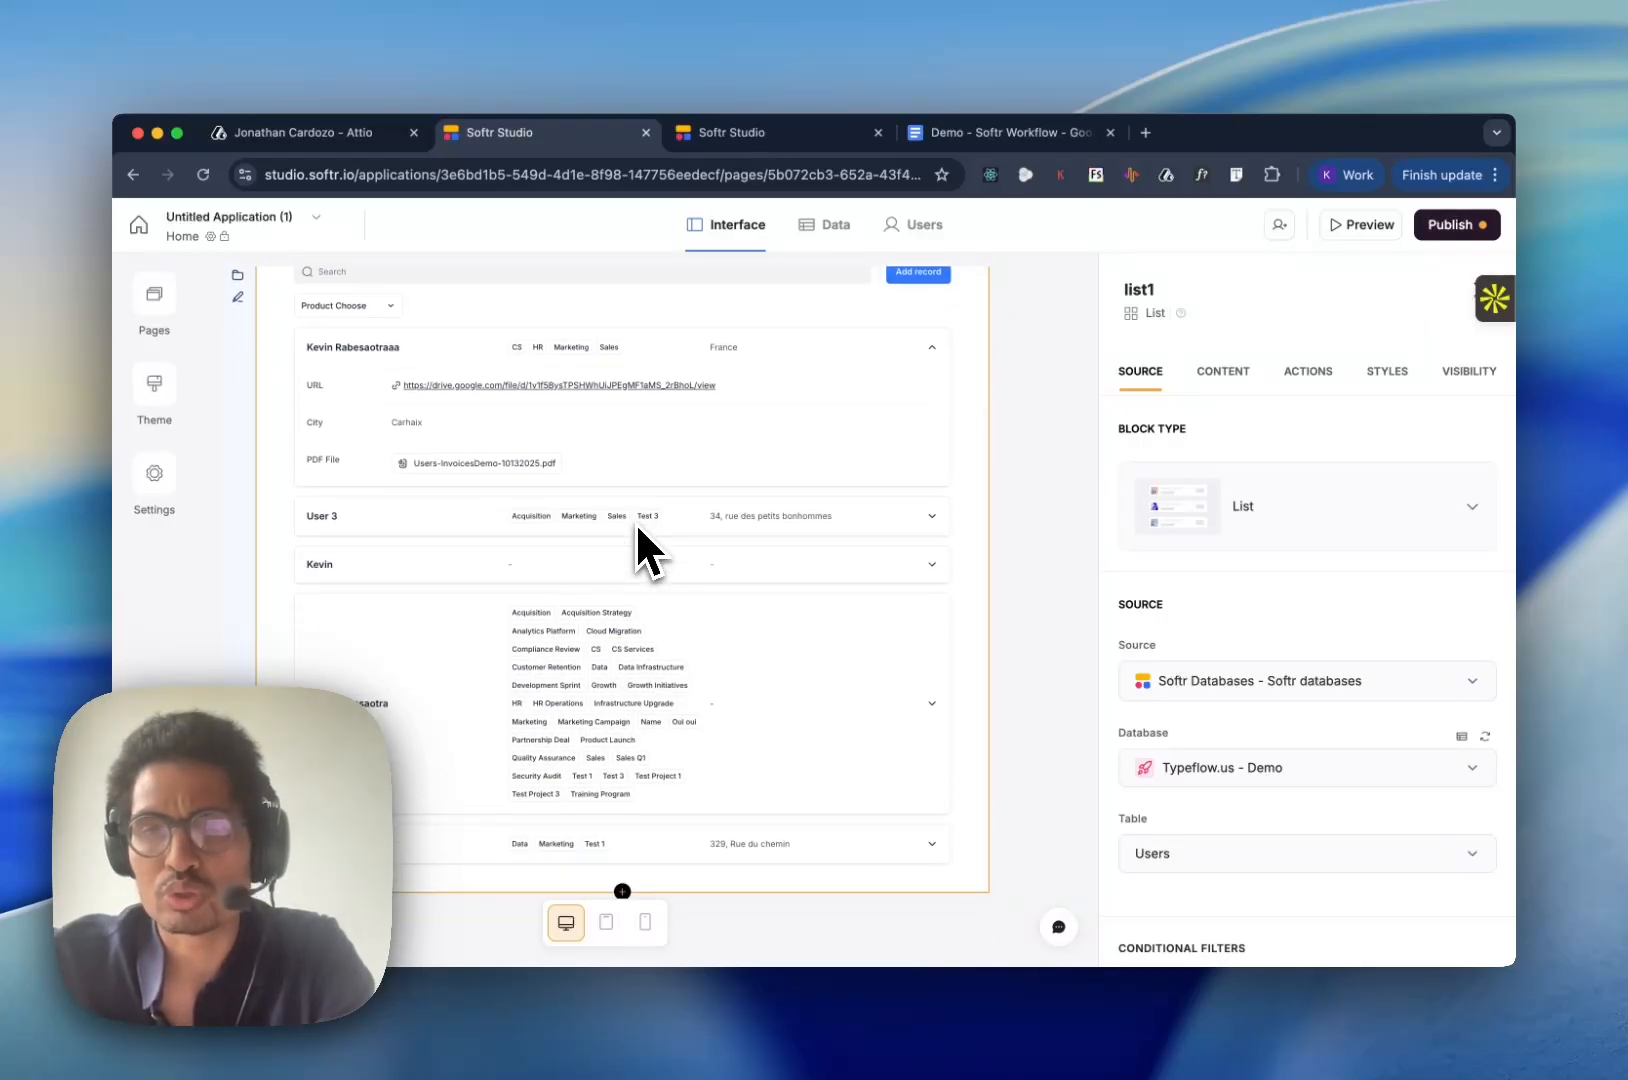
scroll(761, 541, up, 3)
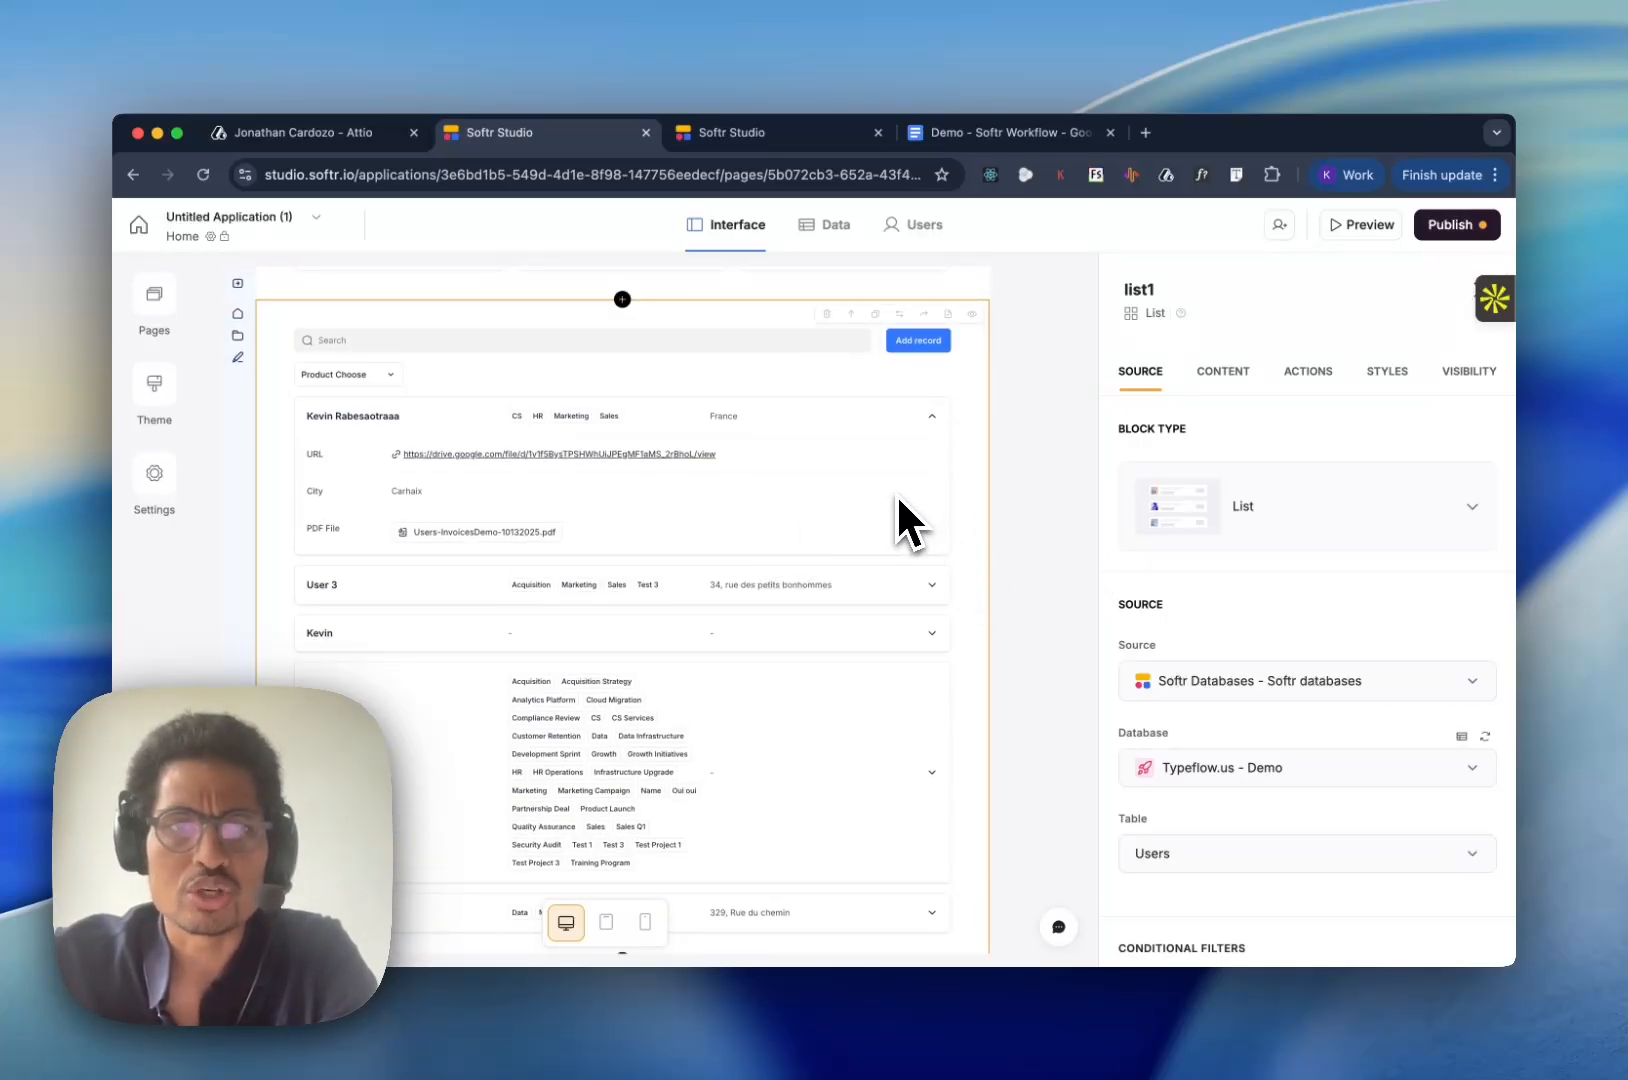
scroll(1195, 650, down, 3)
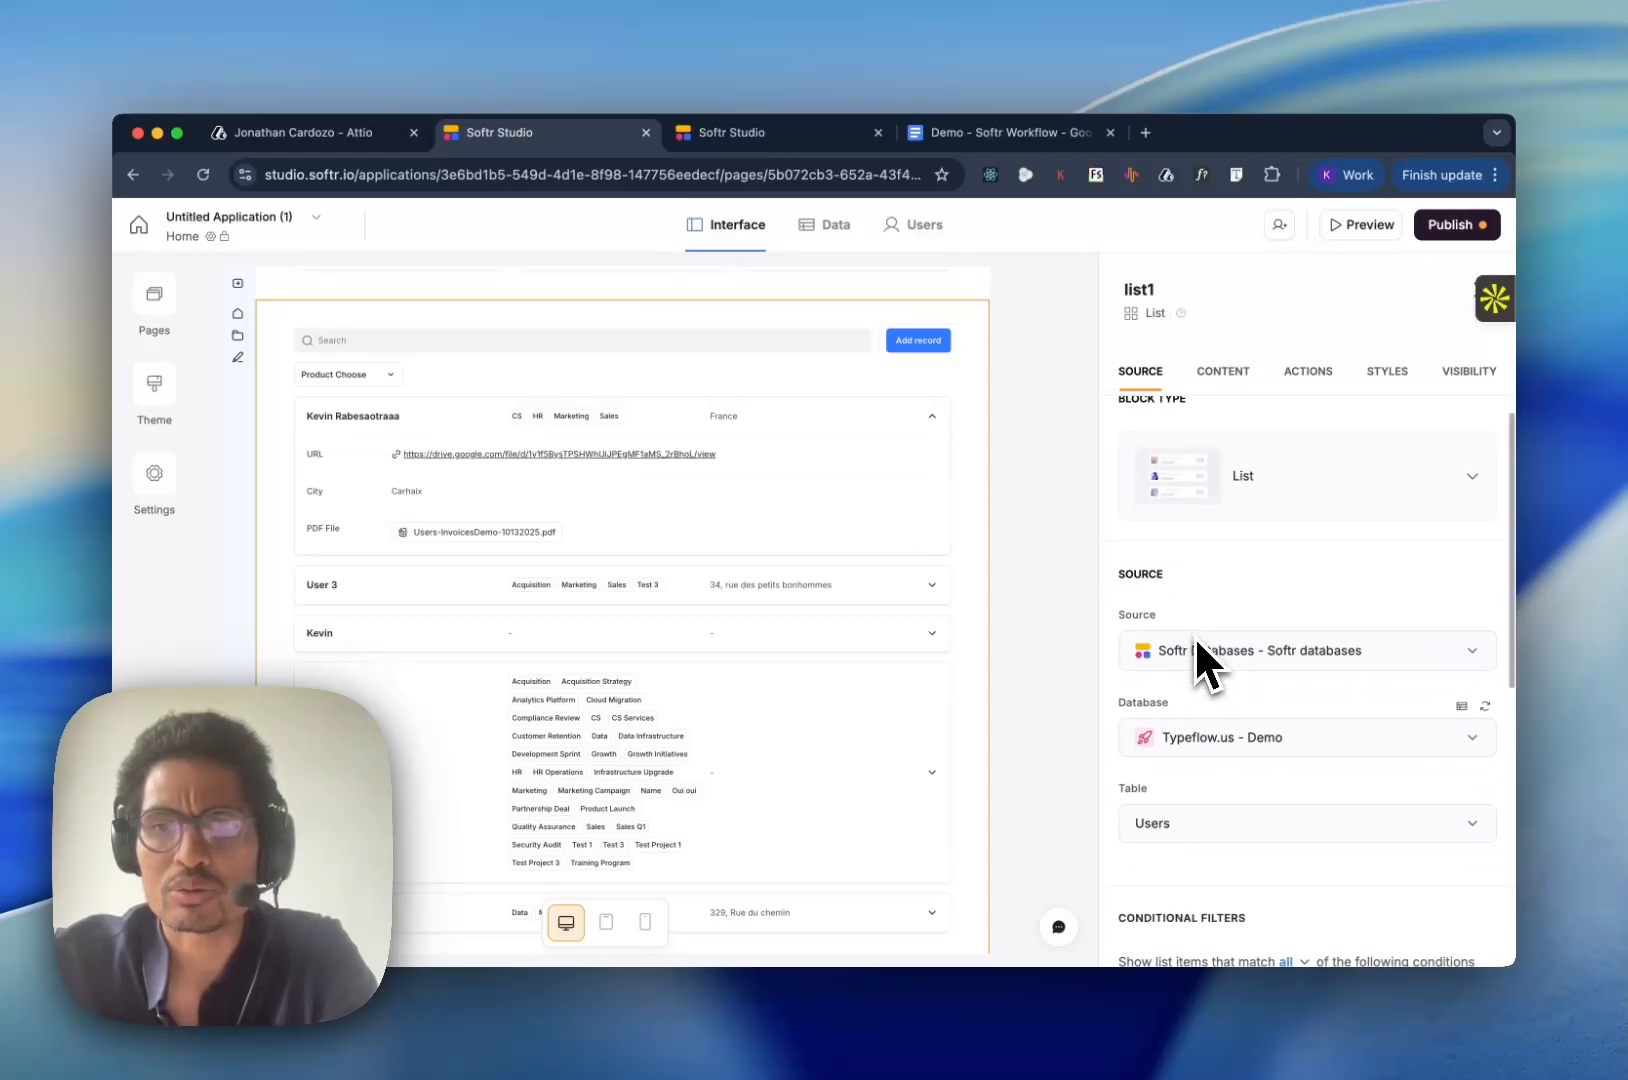
scroll(1195, 635, up, 3)
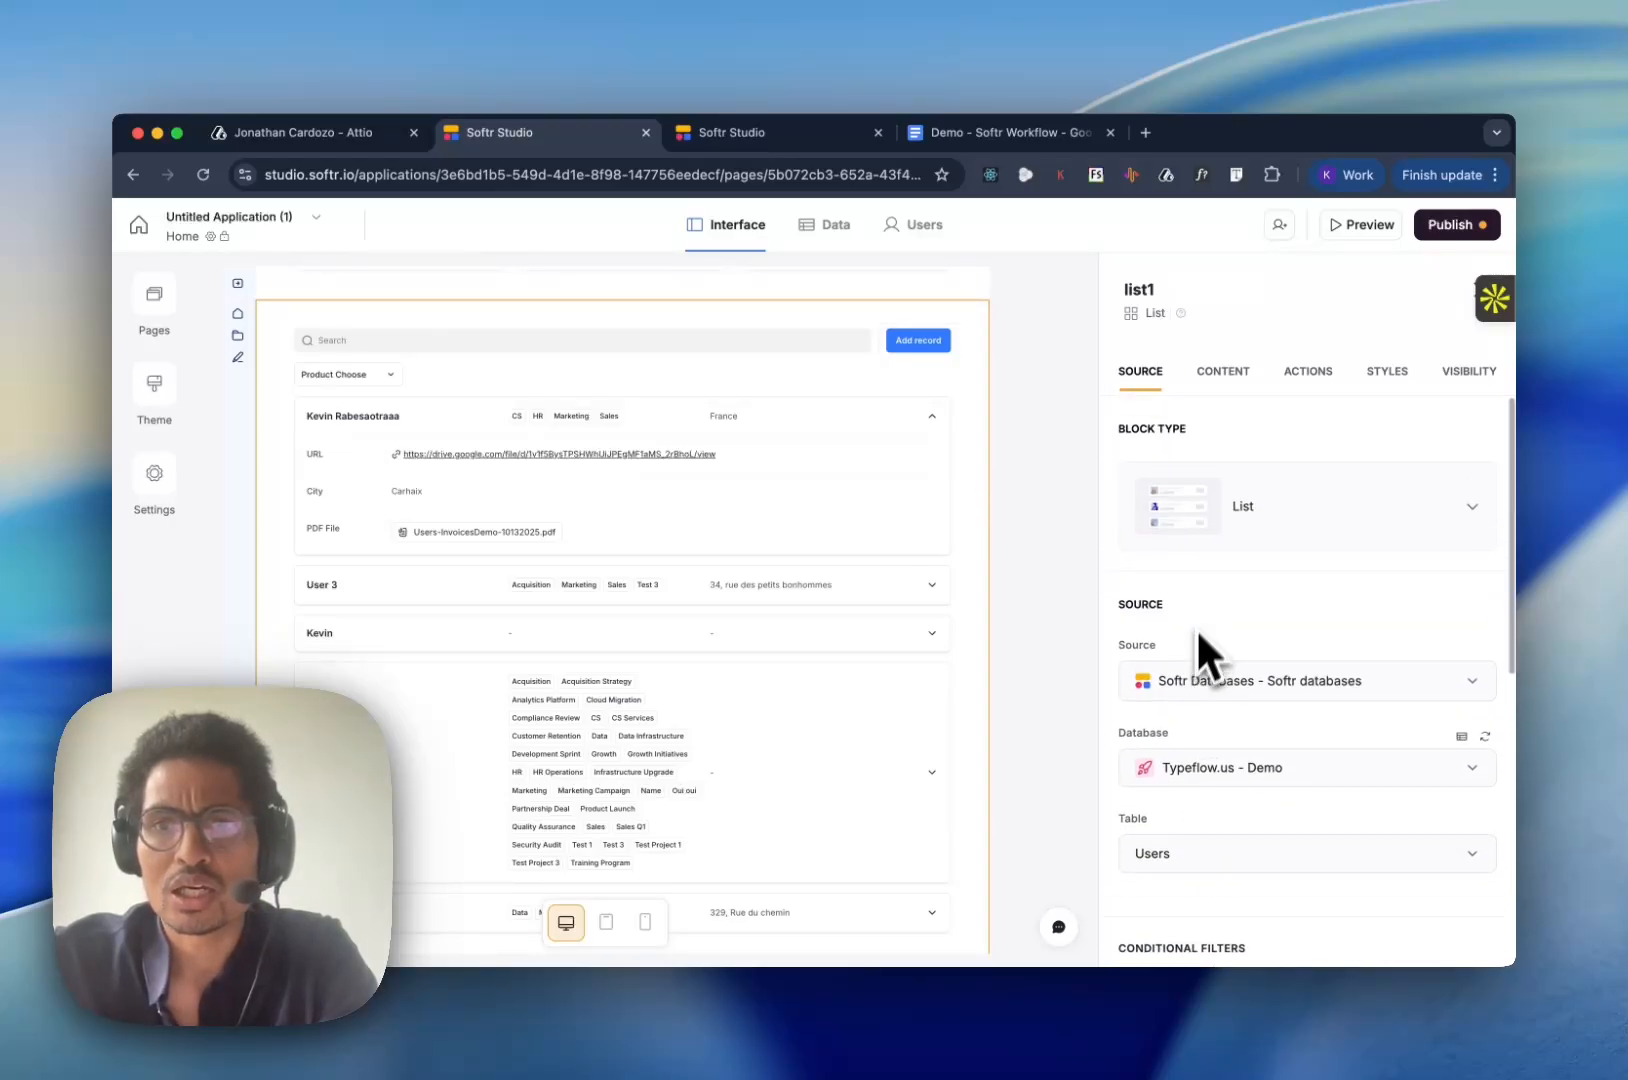
- Add an item button with the Run custom workflow action to the list block
click(1305, 374)
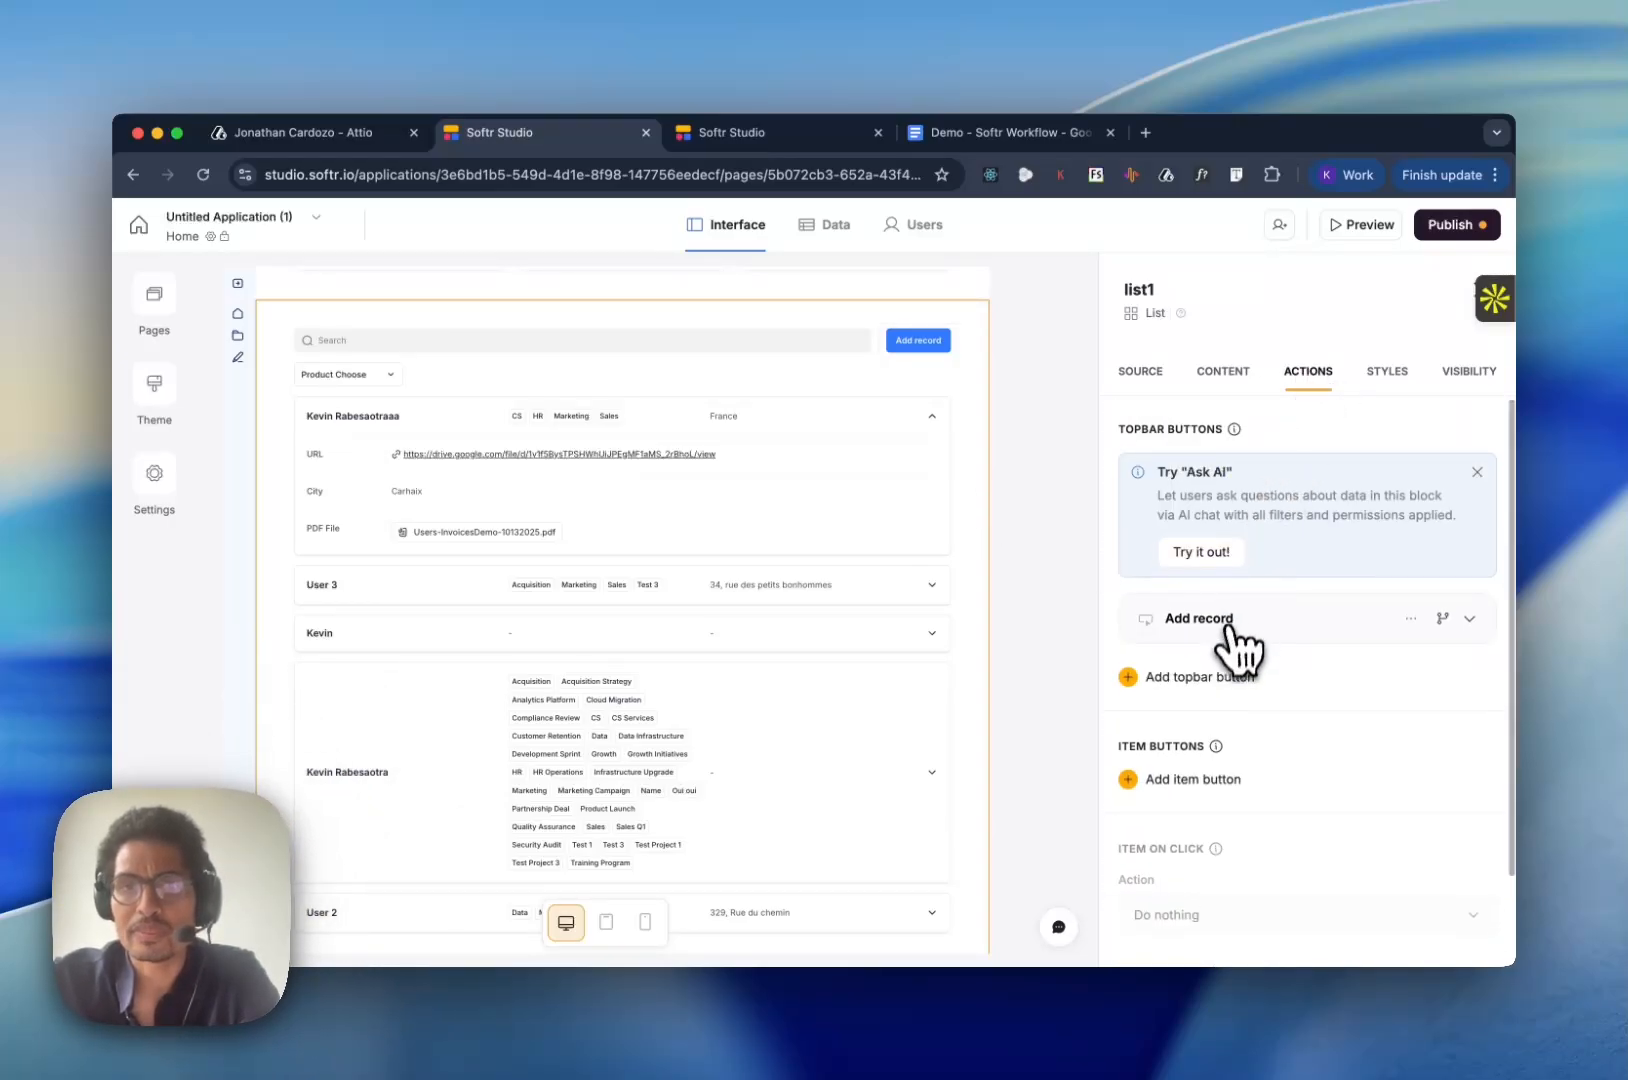
scroll(1232, 645, down, 1)
scroll(1230, 655, up, 1)
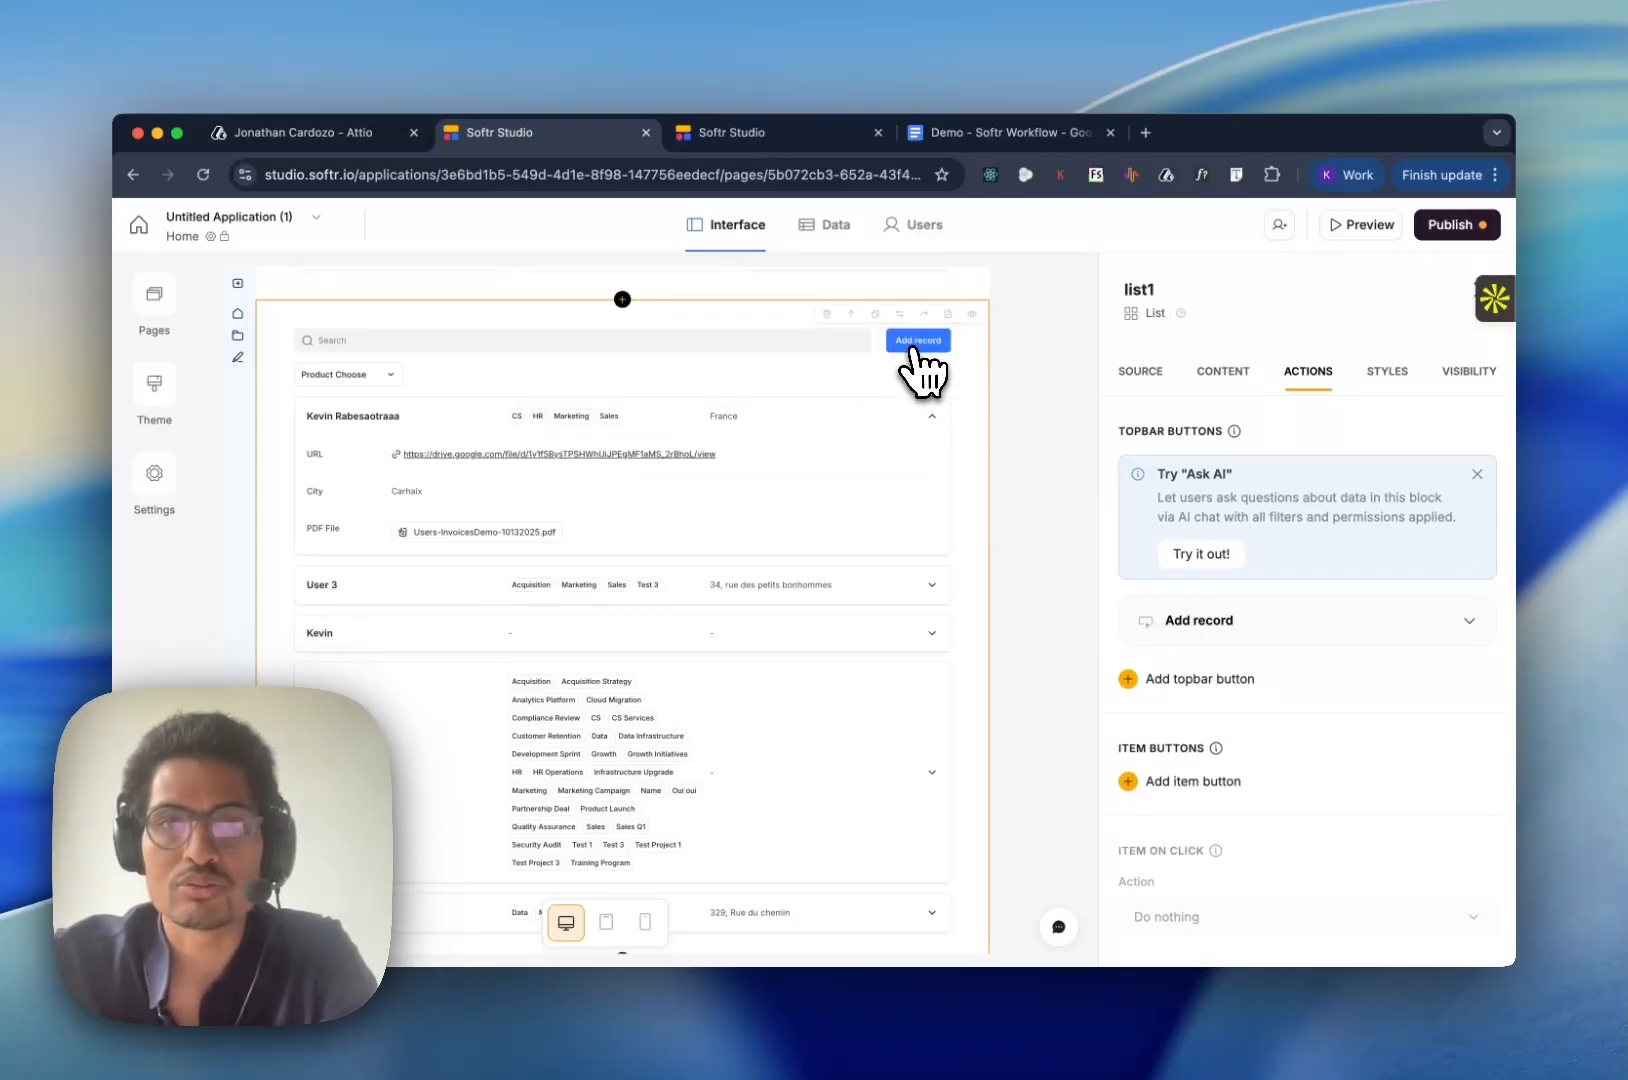
scroll(1198, 630, down, 2)
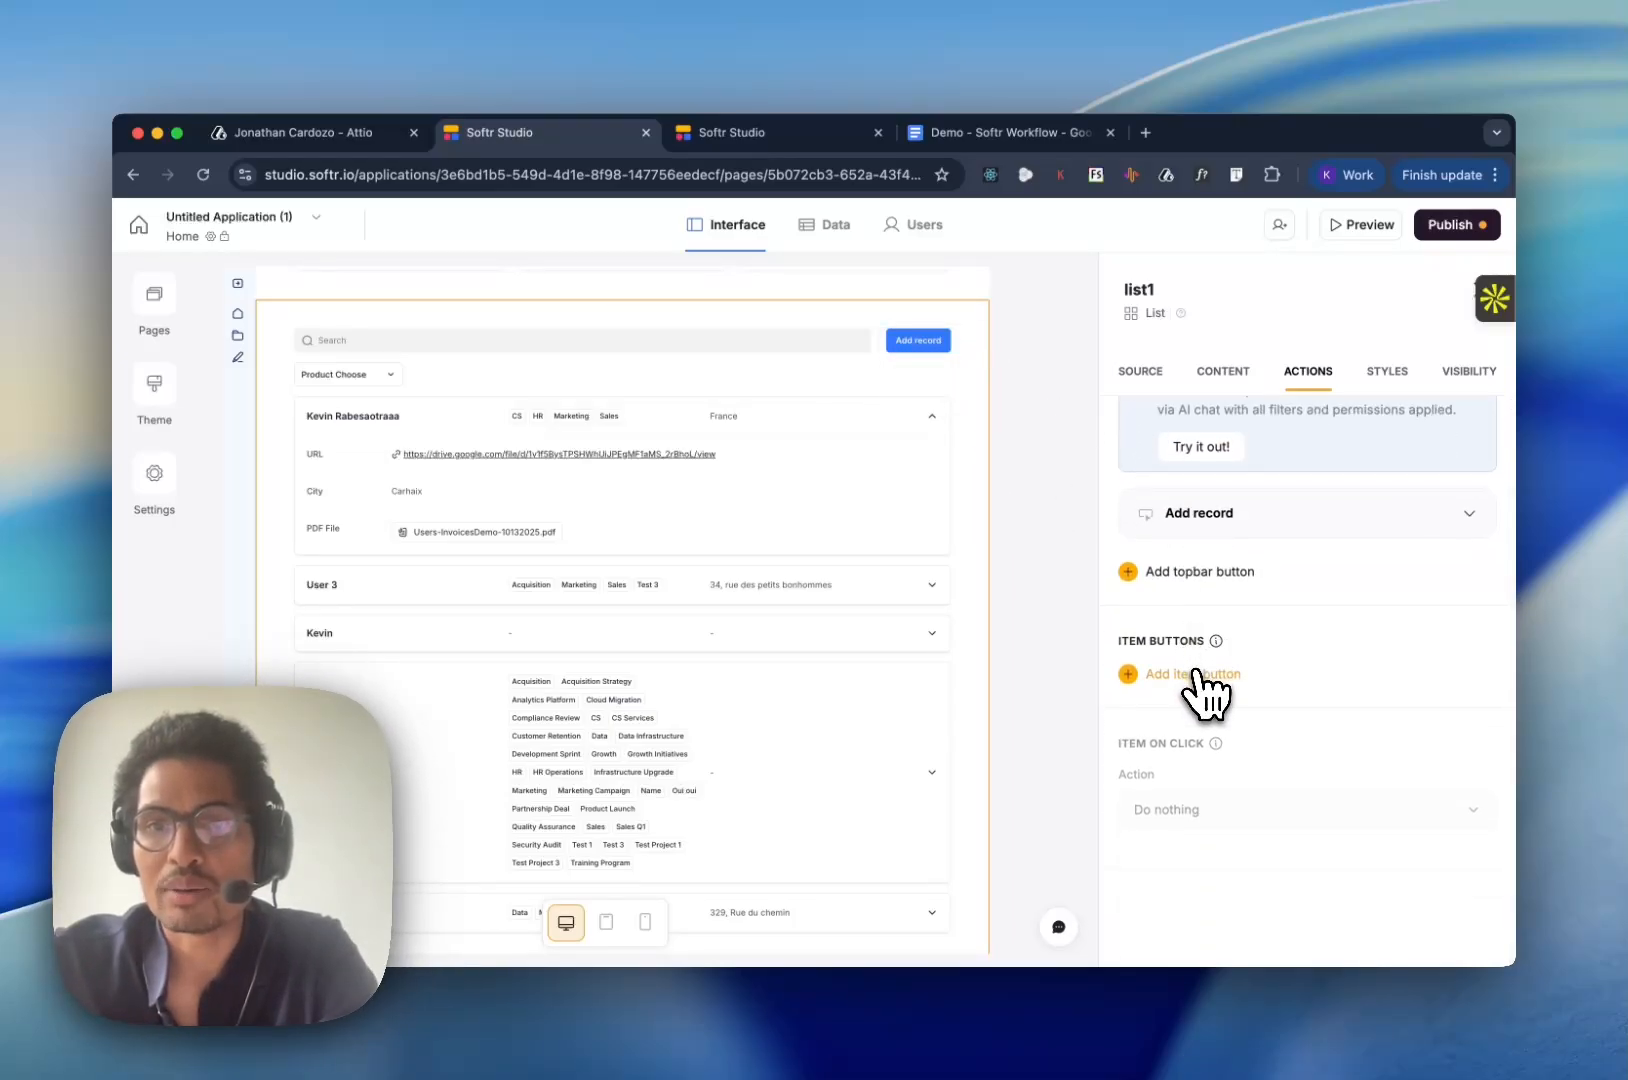
scroll(1198, 674, up, 2)
scroll(1198, 674, down, 1)
scroll(1198, 674, up, 1)
scroll(1198, 674, down, 2)
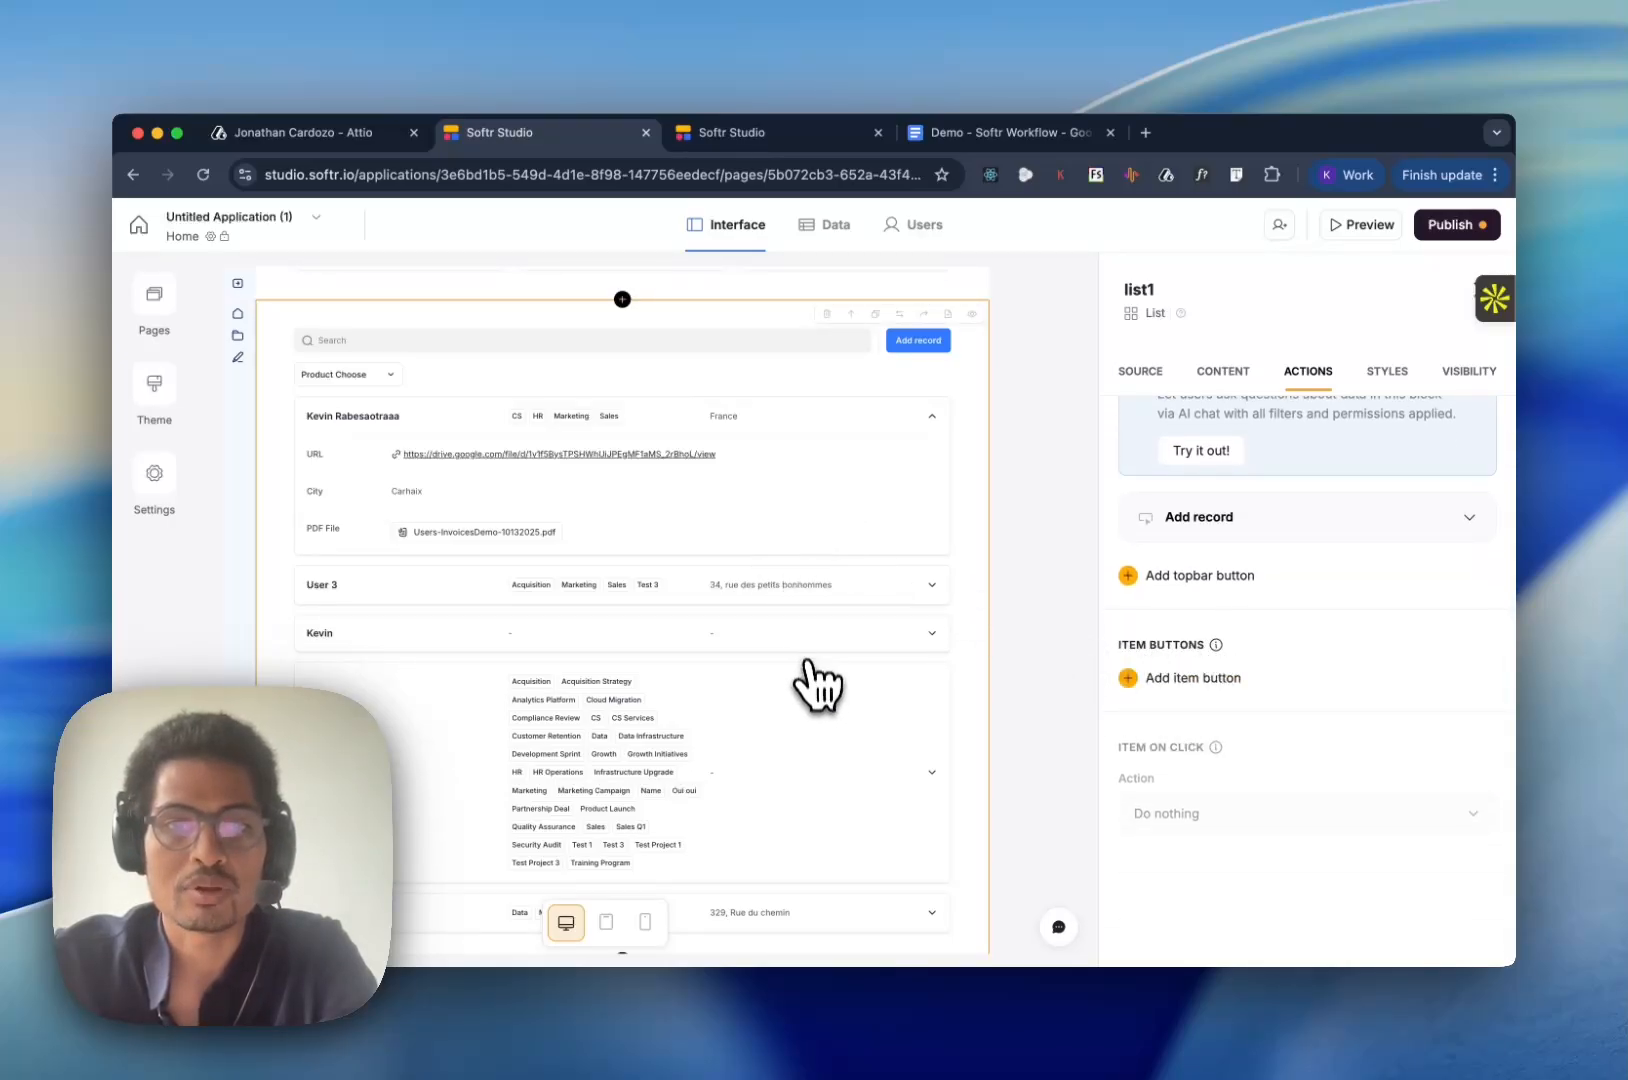
scroll(811, 712, down, 1)
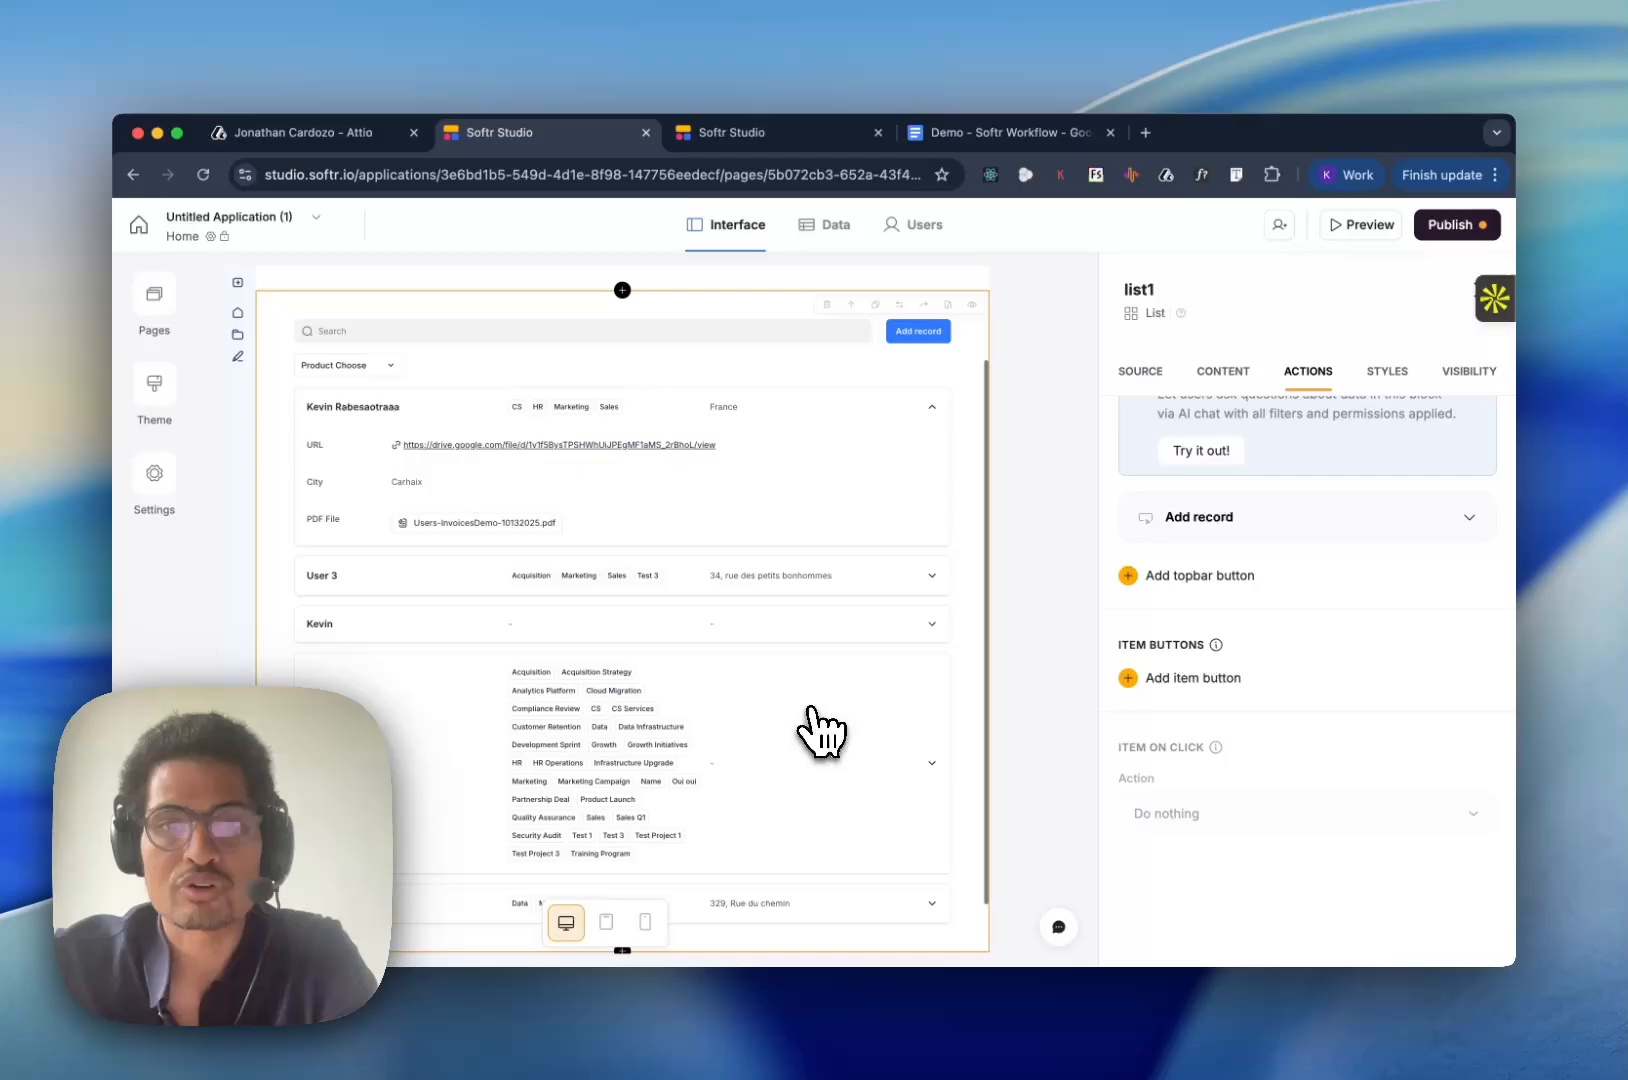
click(1135, 682)
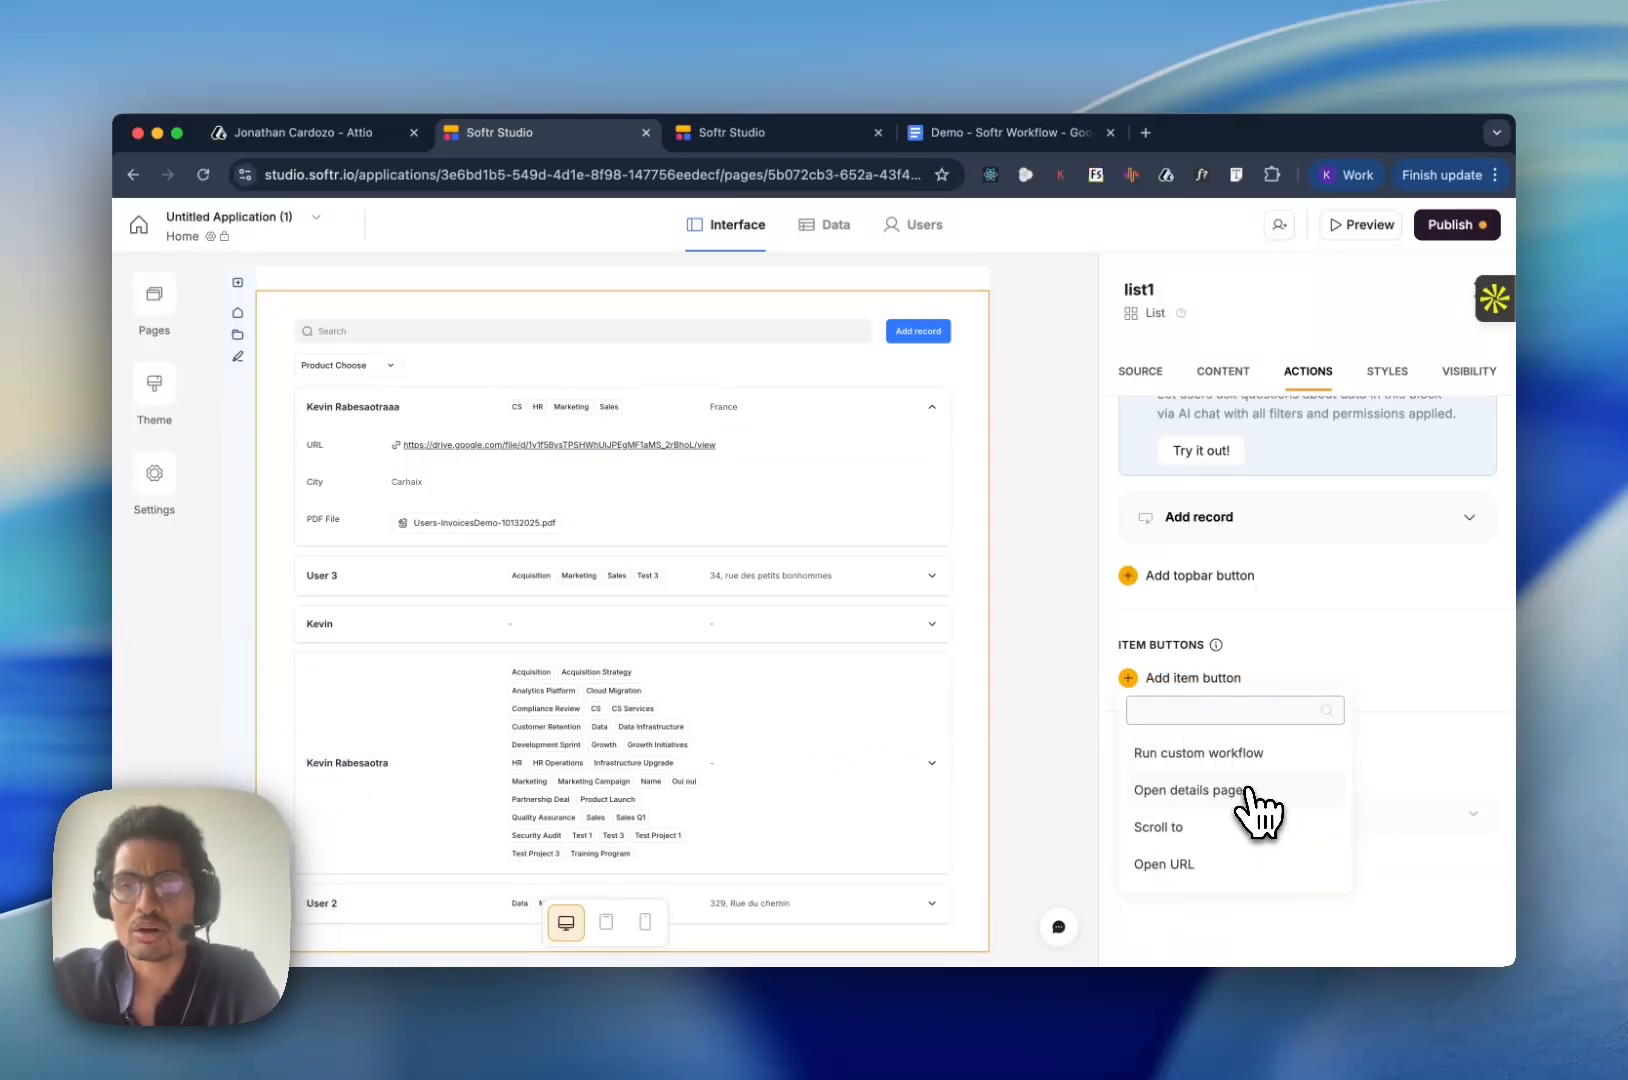
click(1246, 757)
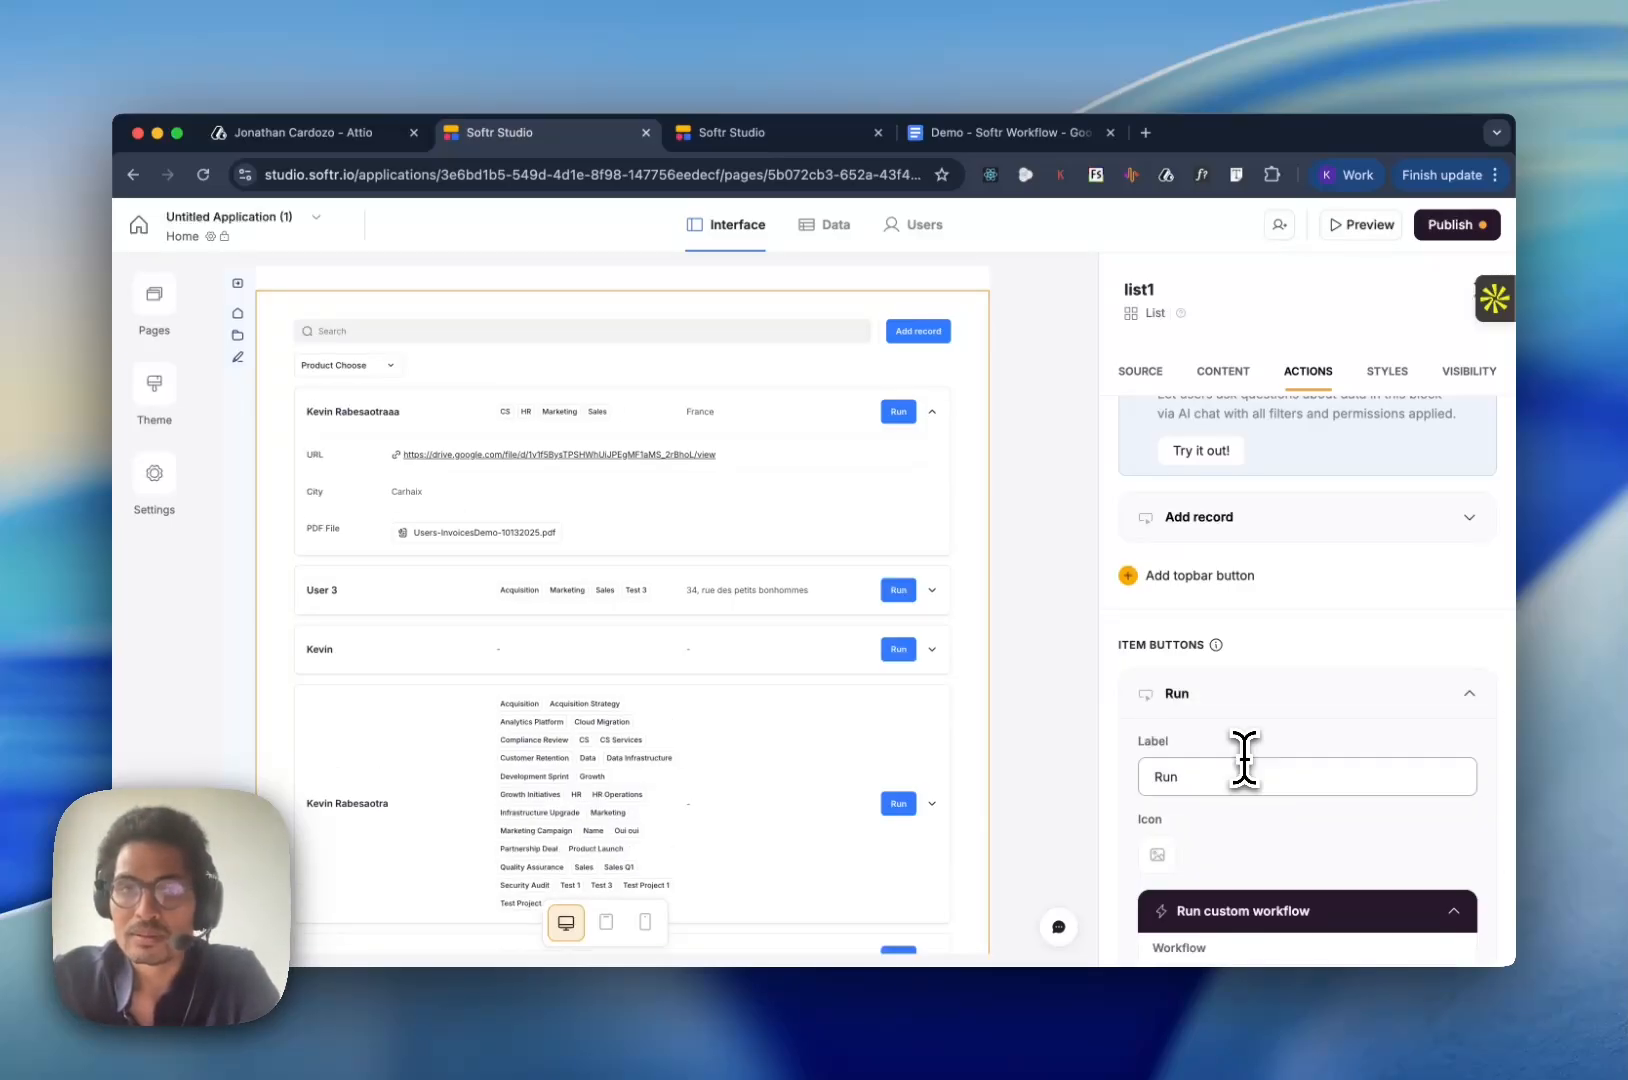
- Label the new item button "Generate PDFs with Workflow Softr"
triple_click(1253, 775)
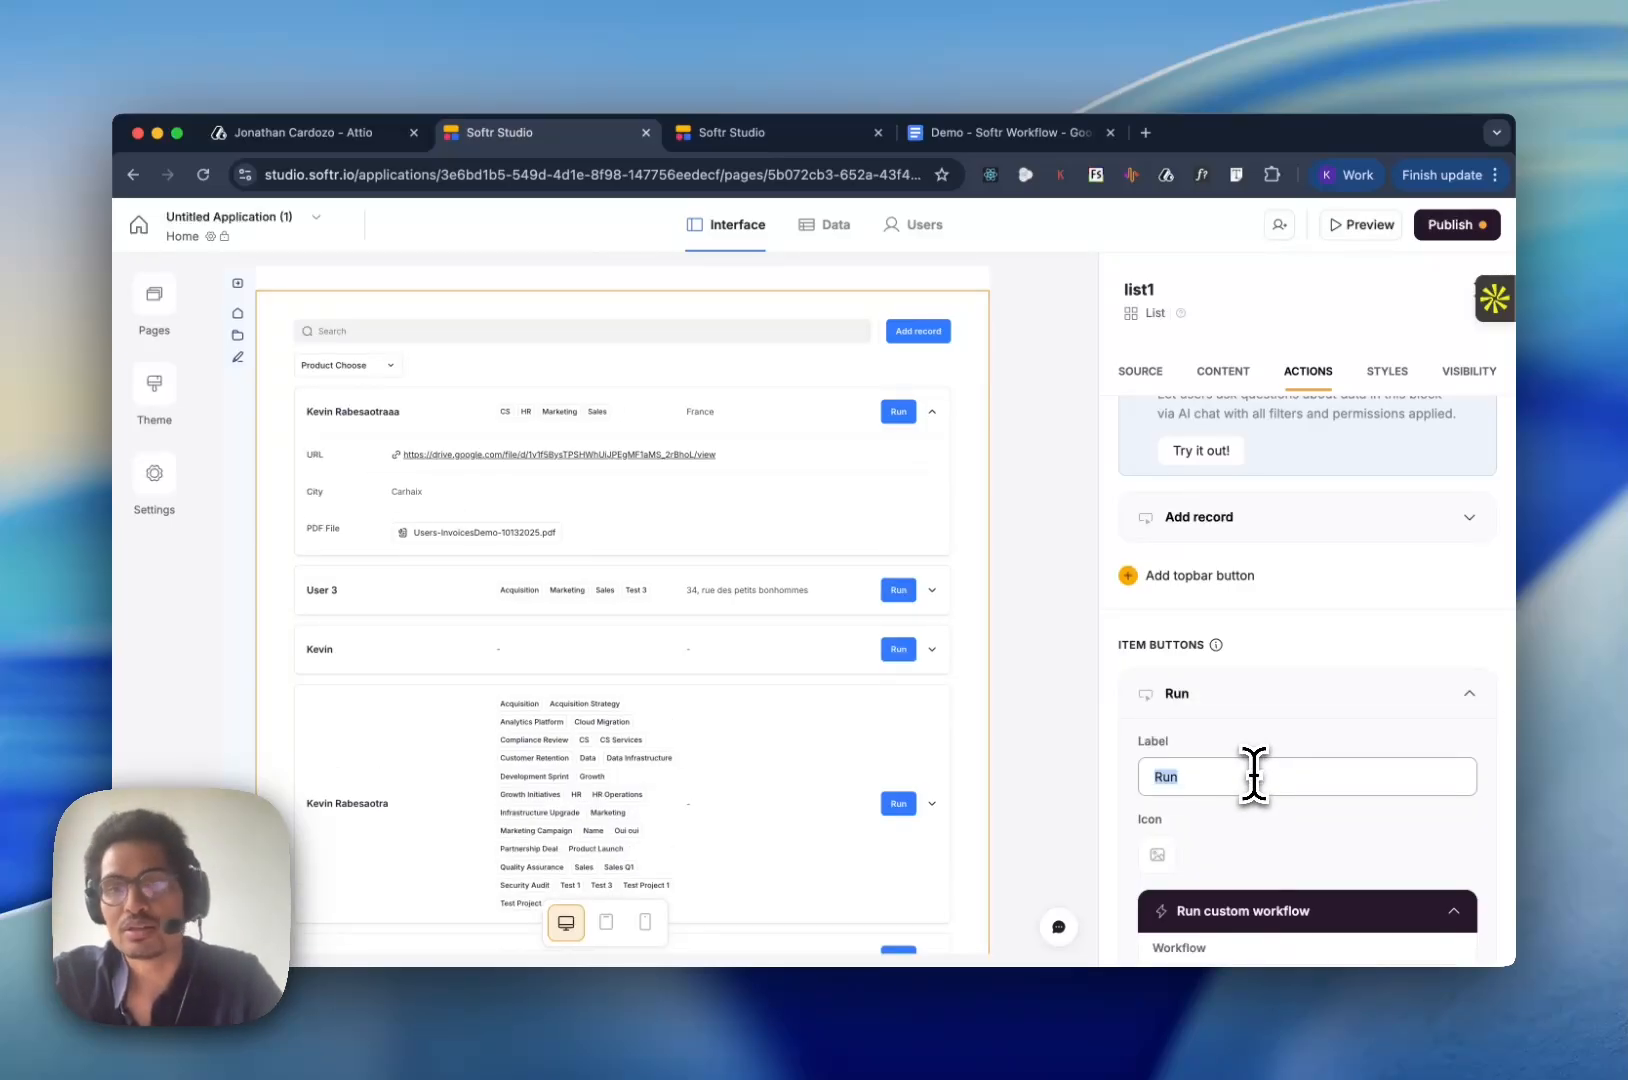
text(Ge)
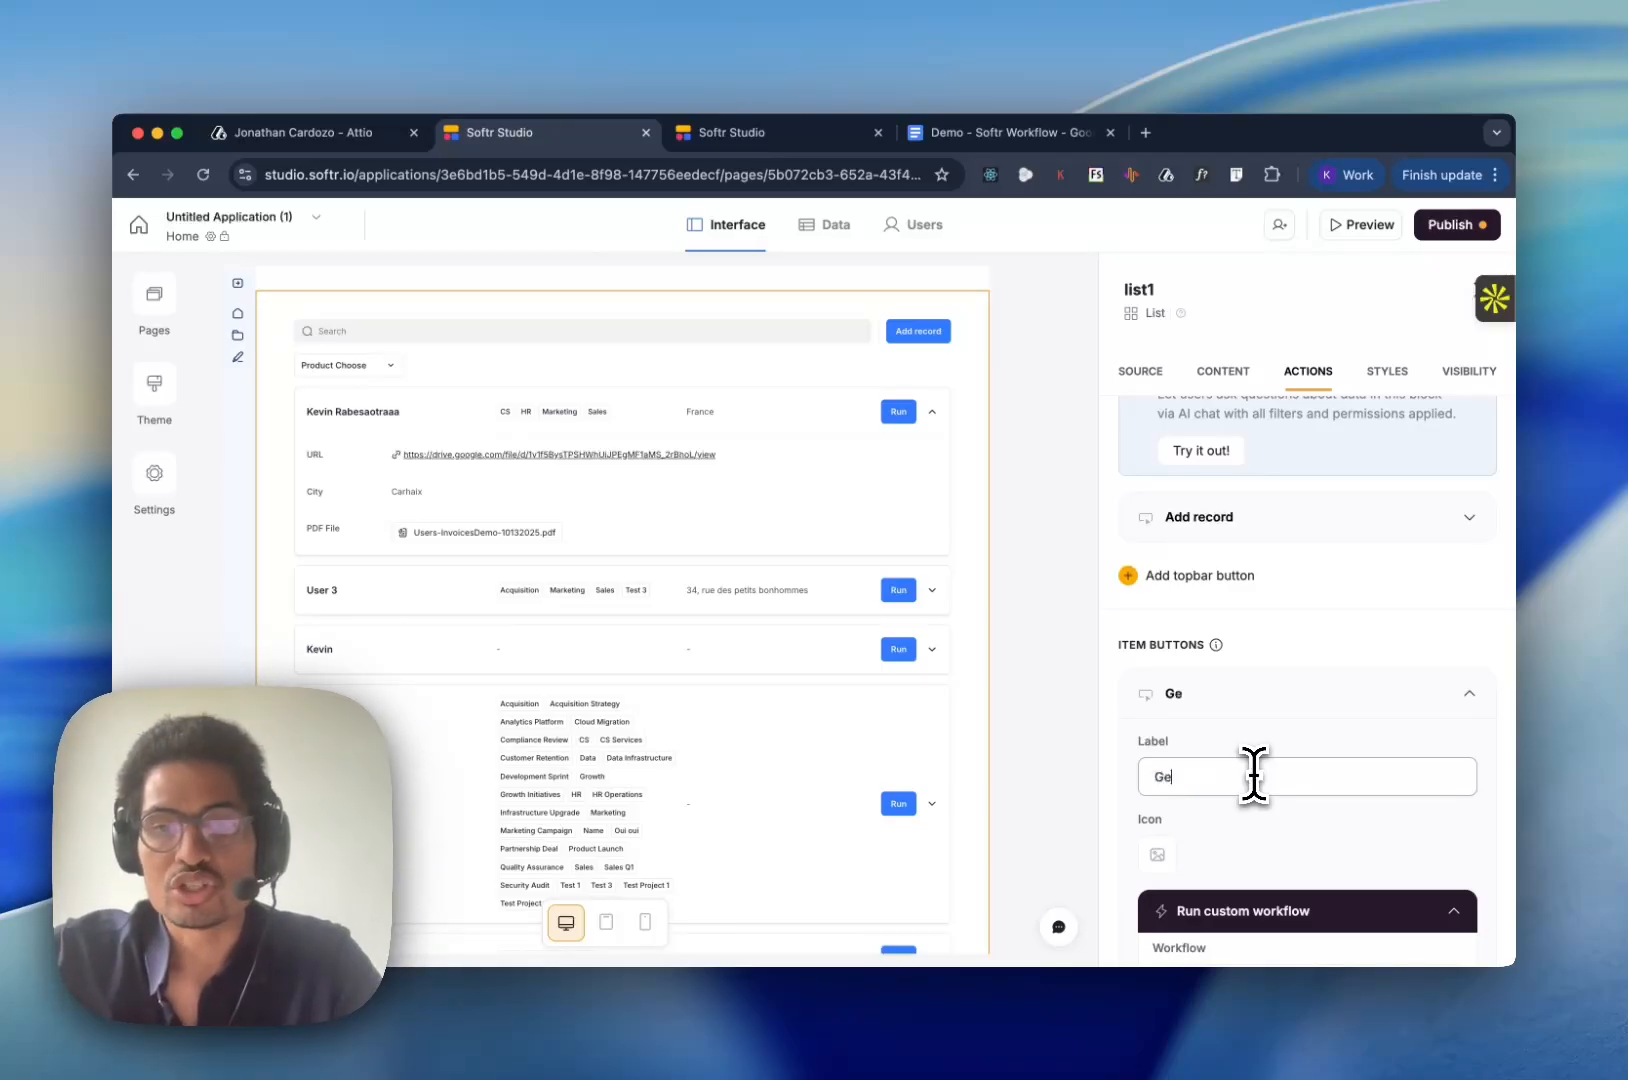
text(nerate PDFs wi)
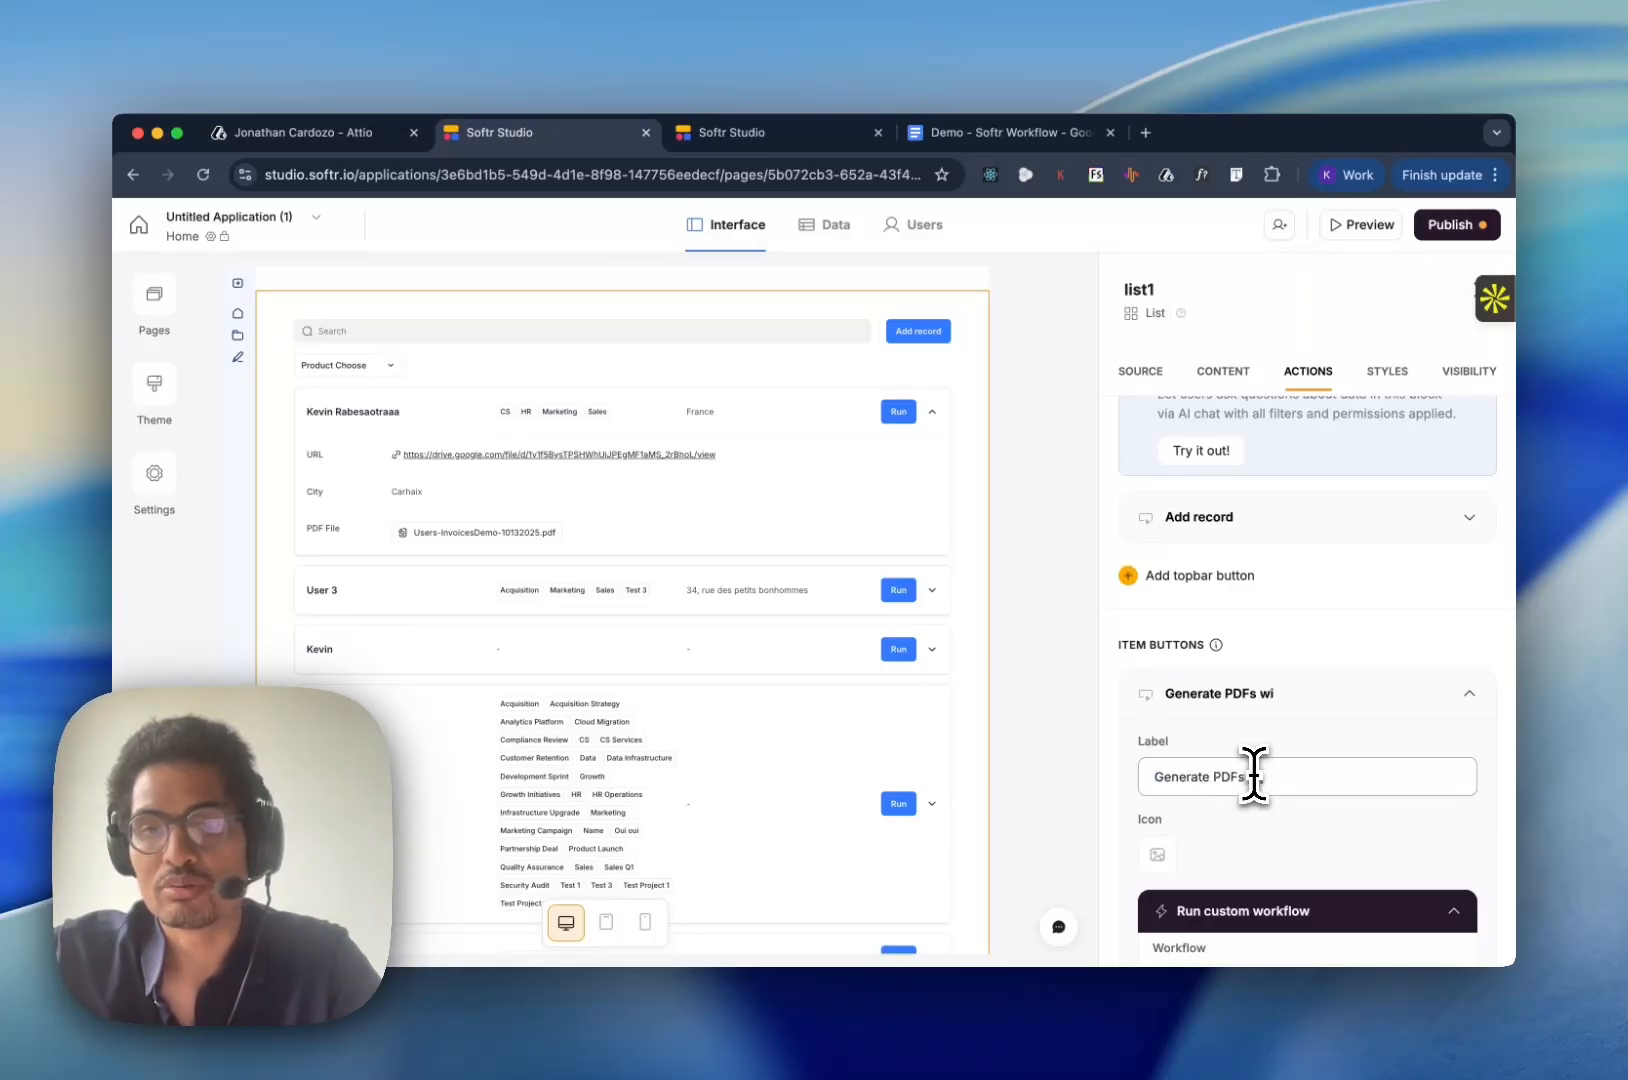
text(th Workflow Softr)
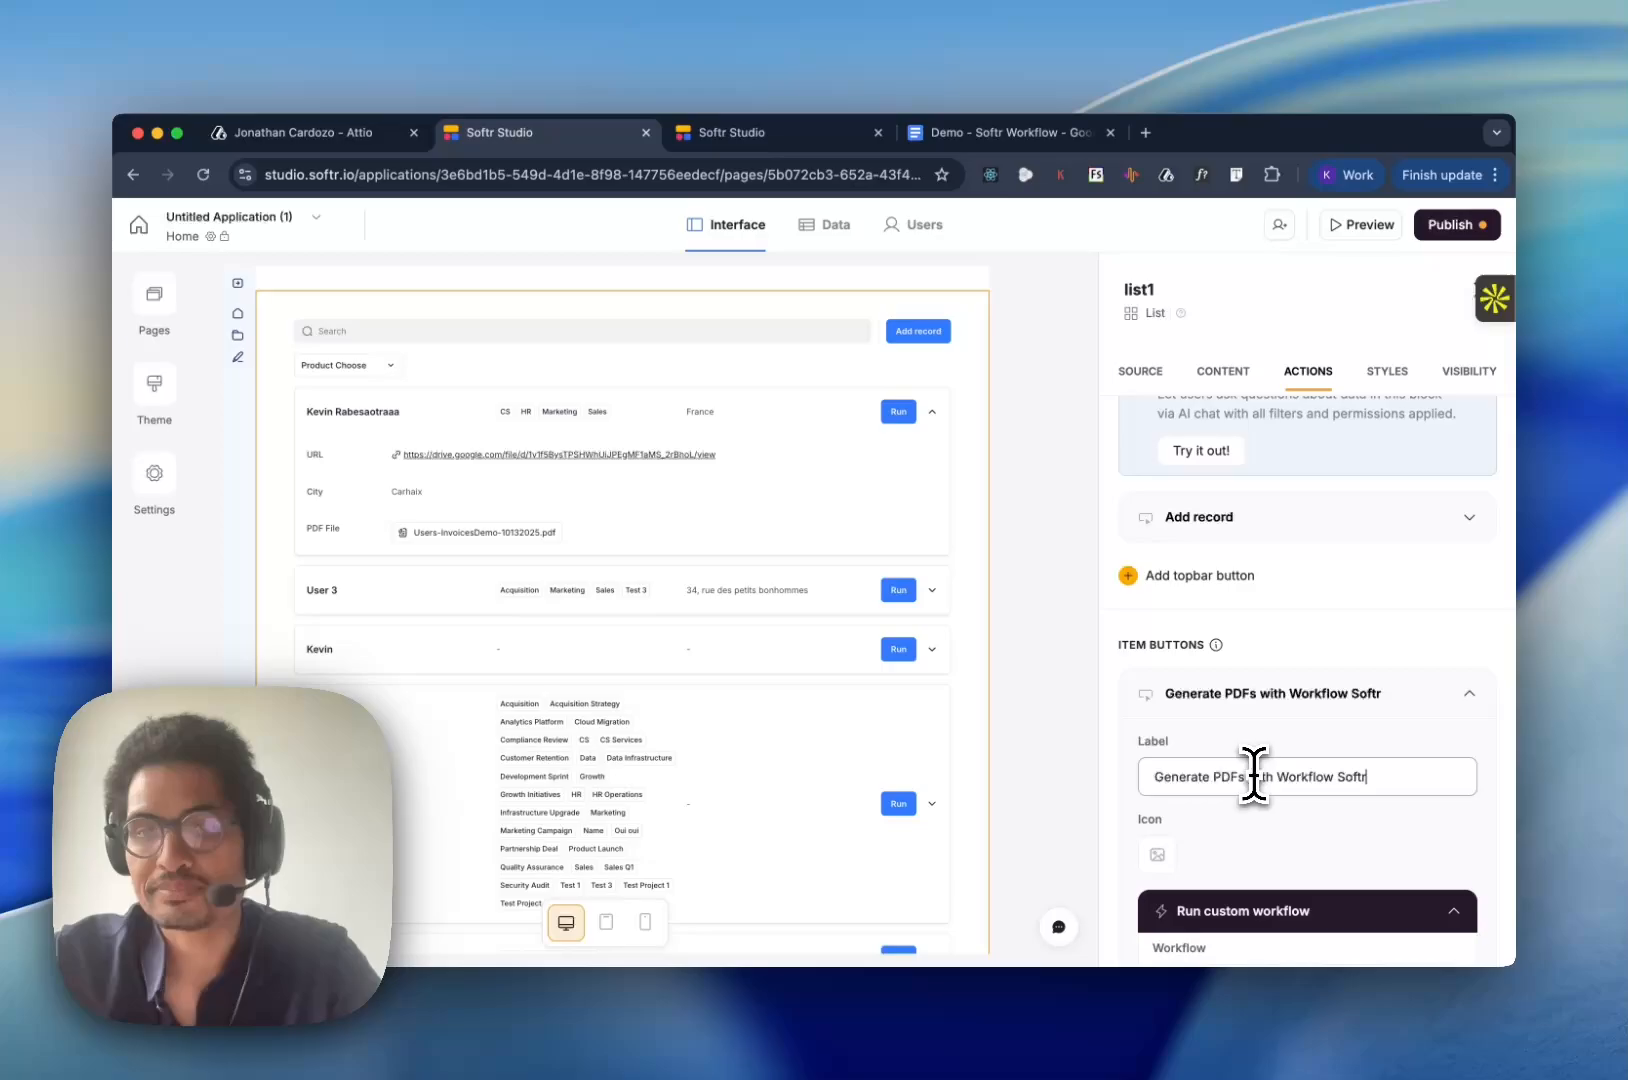
click(1421, 725)
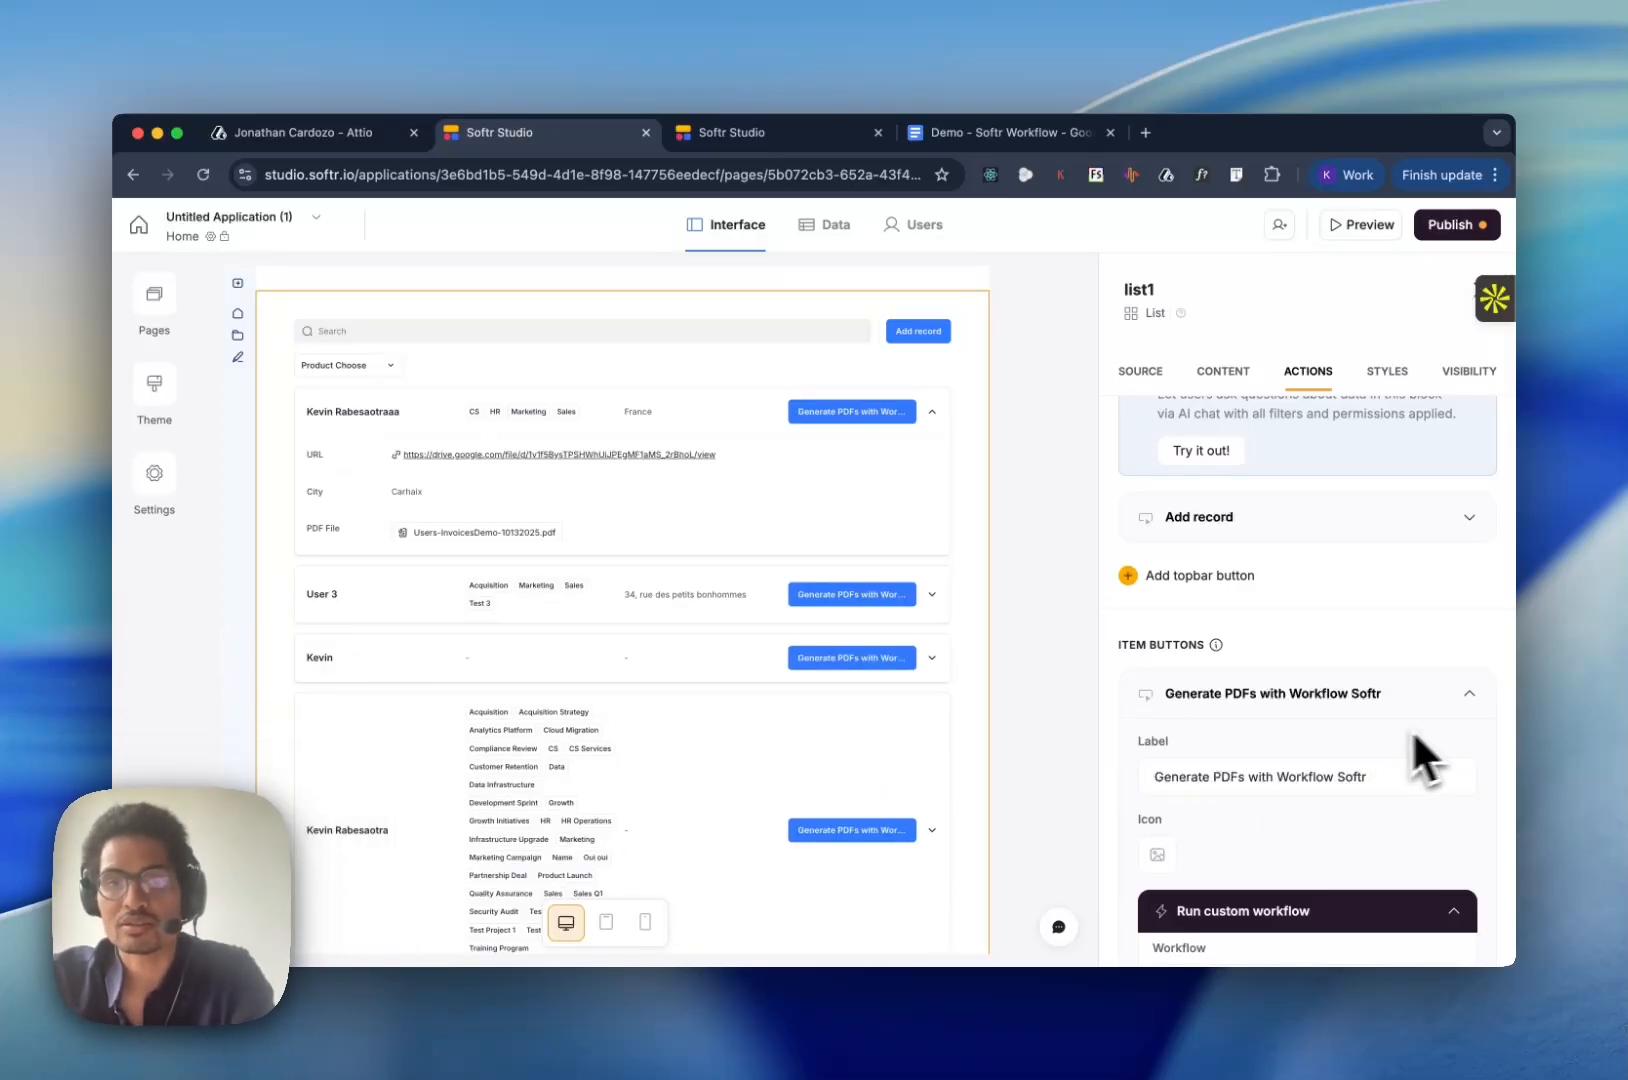
- Shorten the item button's label to "Generate PDFs"
scroll(1411, 728, down, 2)
scroll(1300, 739, down, 1)
click(1375, 684)
key(alt+shift+Left)
key(alt+shift+Left)
key(alt+shift+Left)
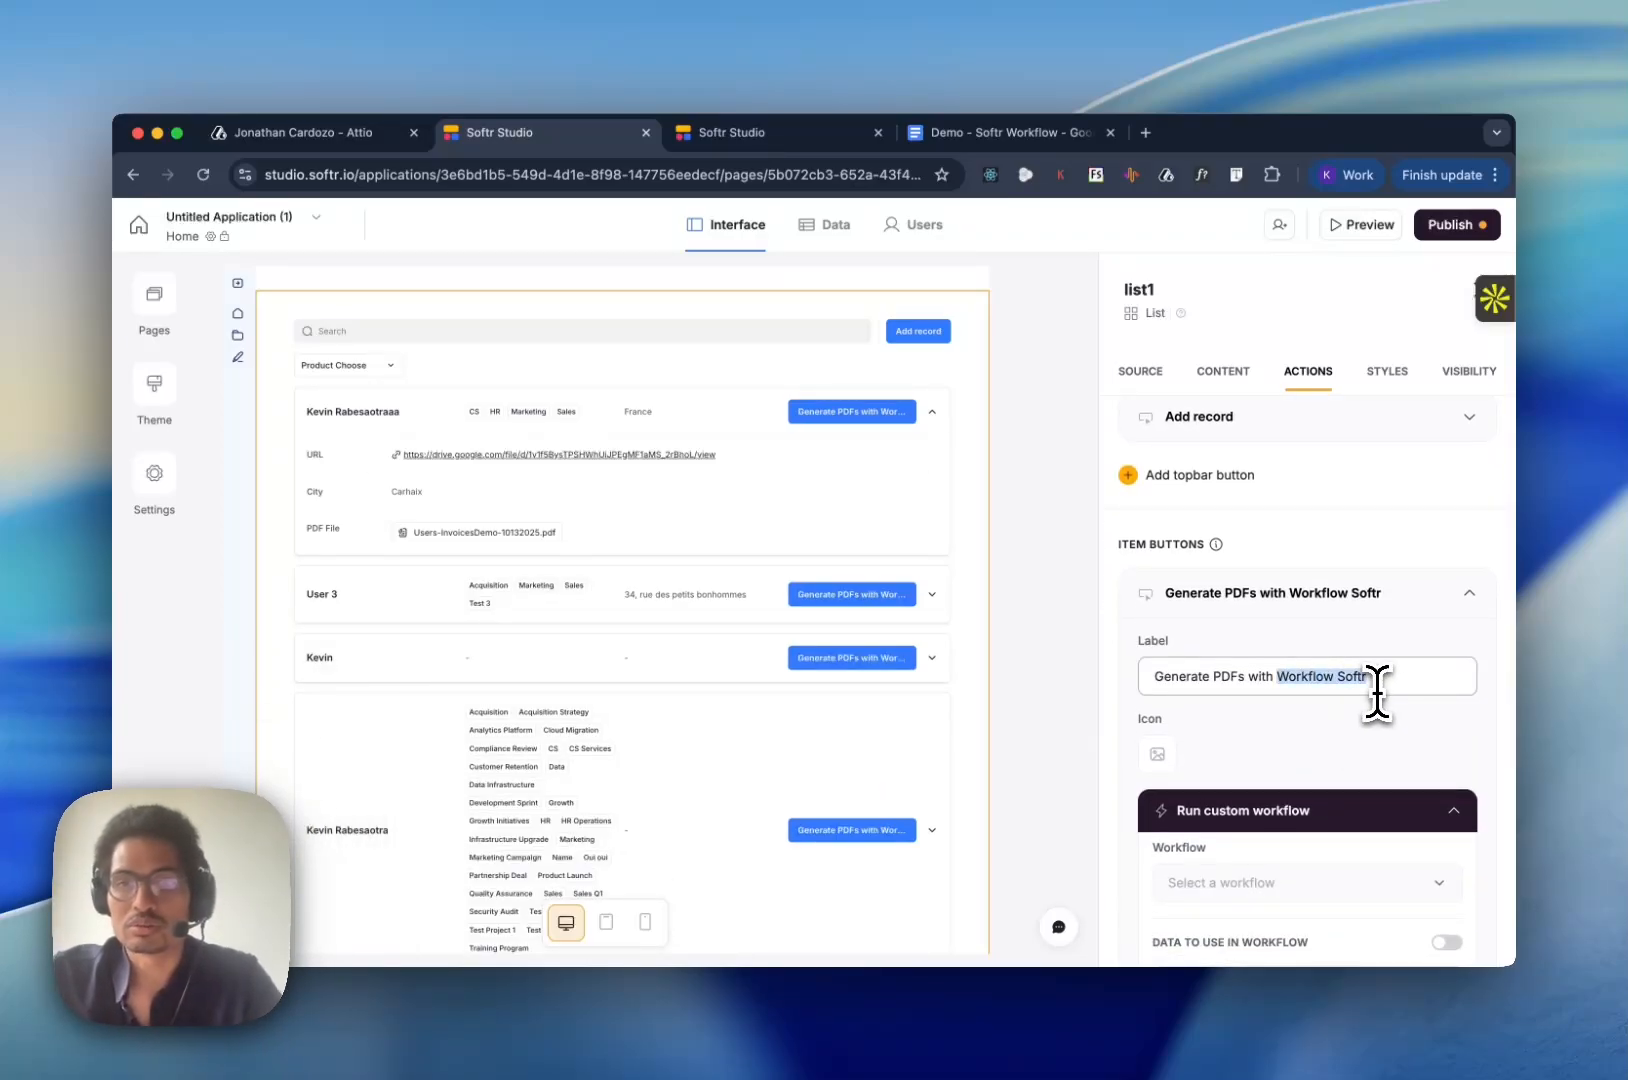
key(BackSpace)
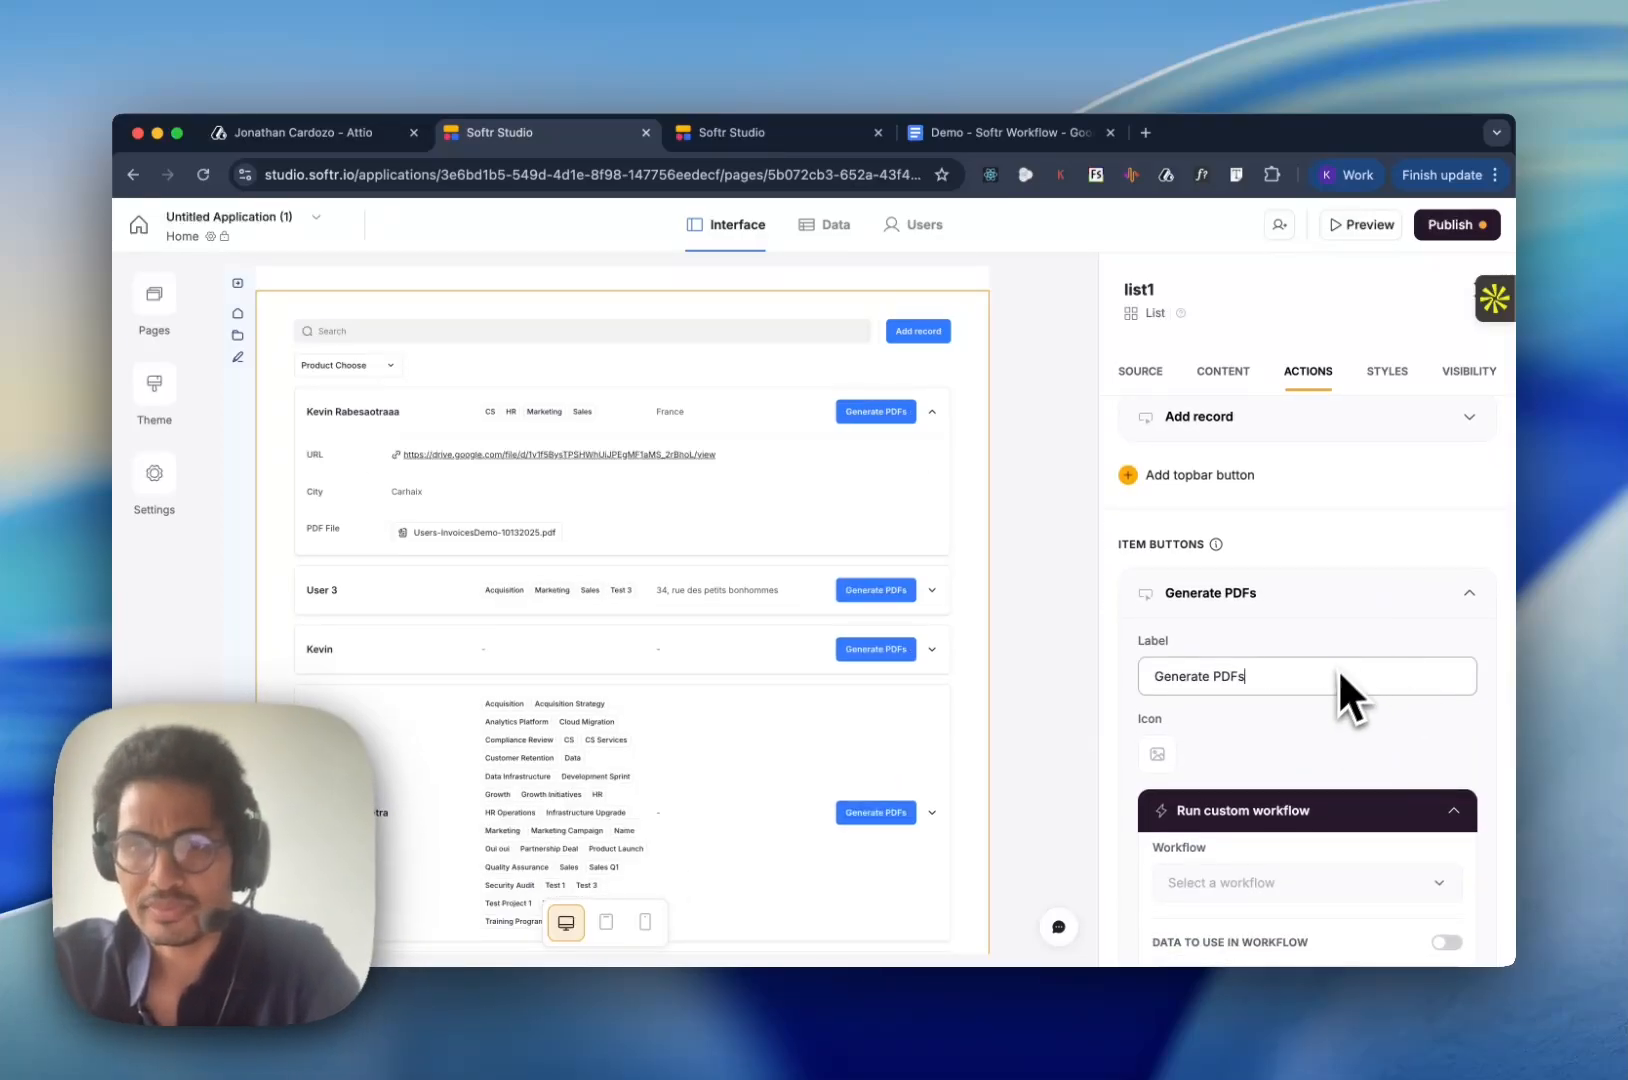
- Create a new workflow for the Generate PDFs button and keep it selected as the button's custom workflow
scroll(1335, 672, down, 8)
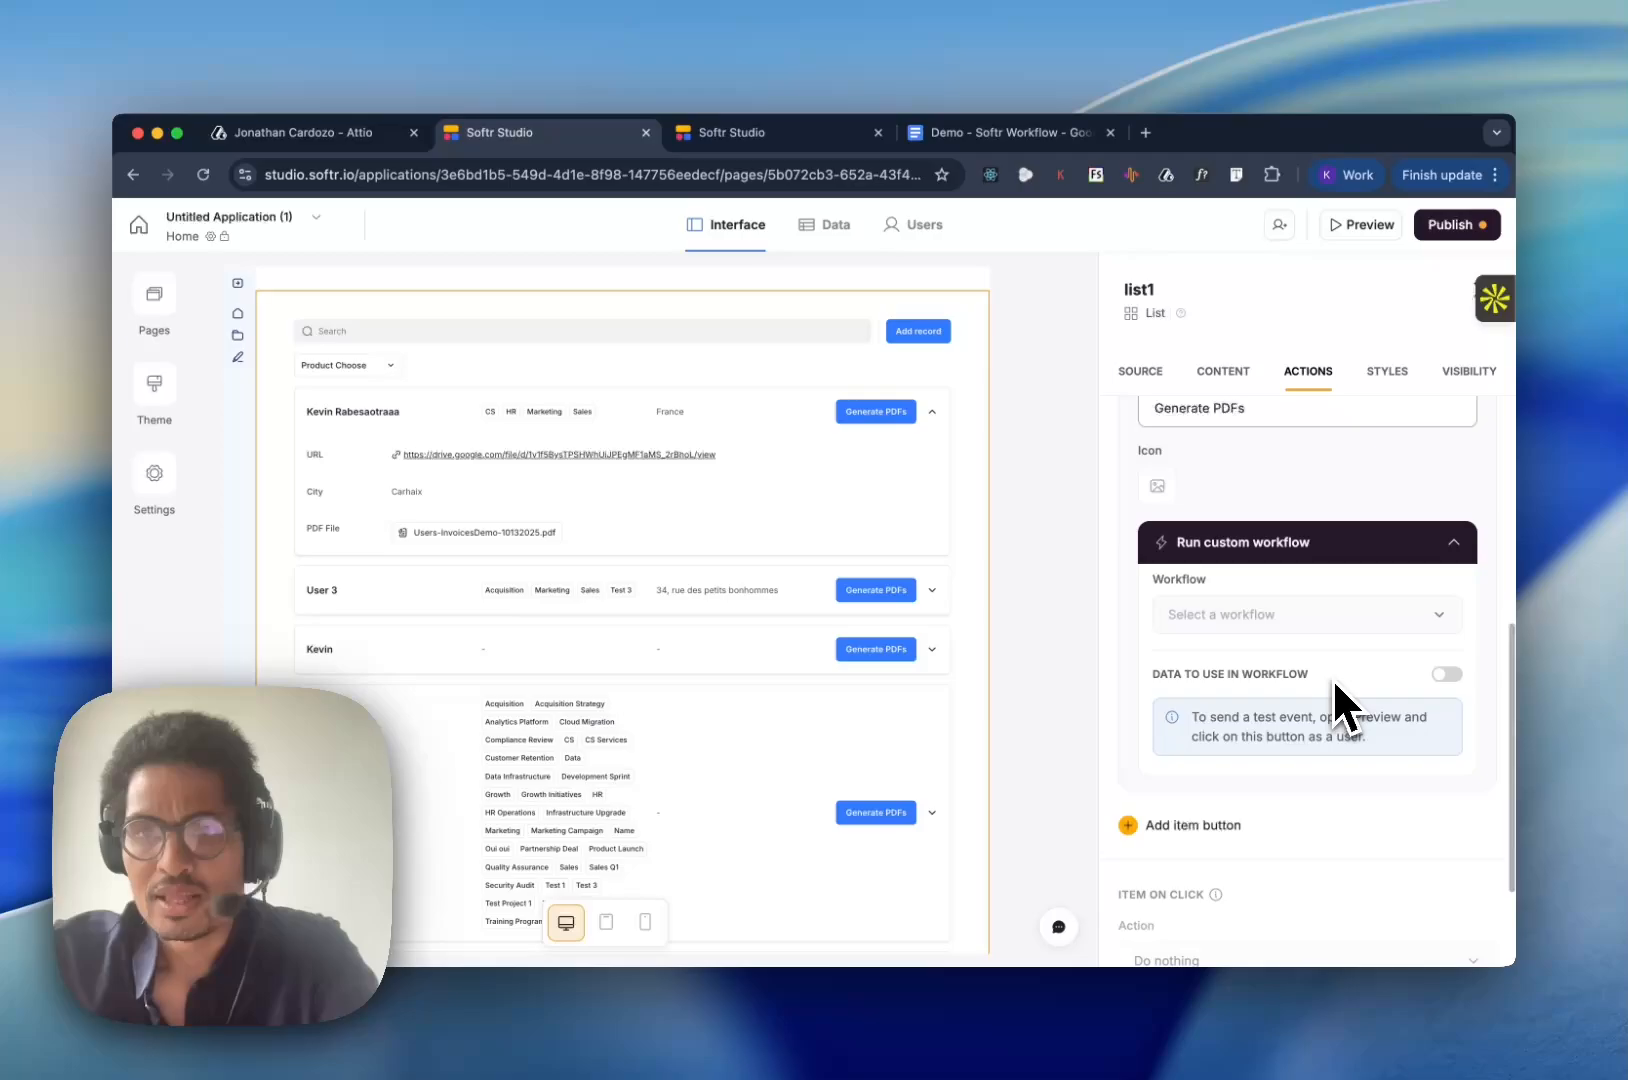
click(1266, 628)
click(1272, 895)
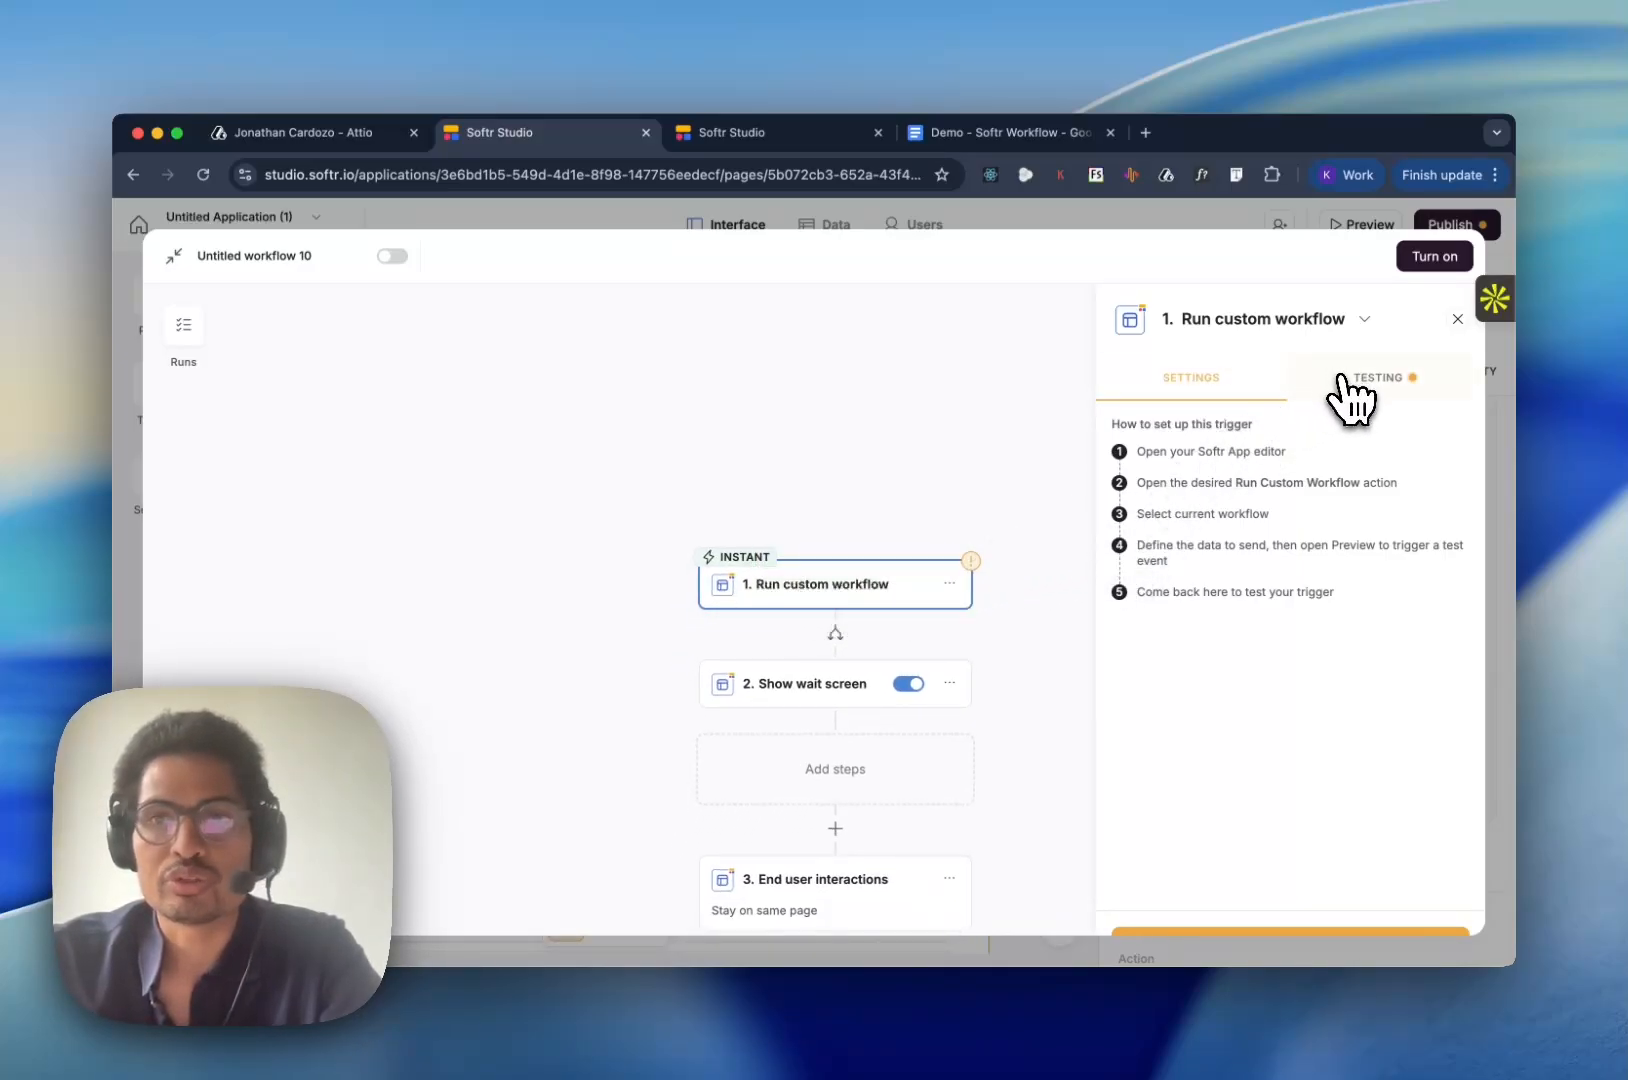
click(1497, 411)
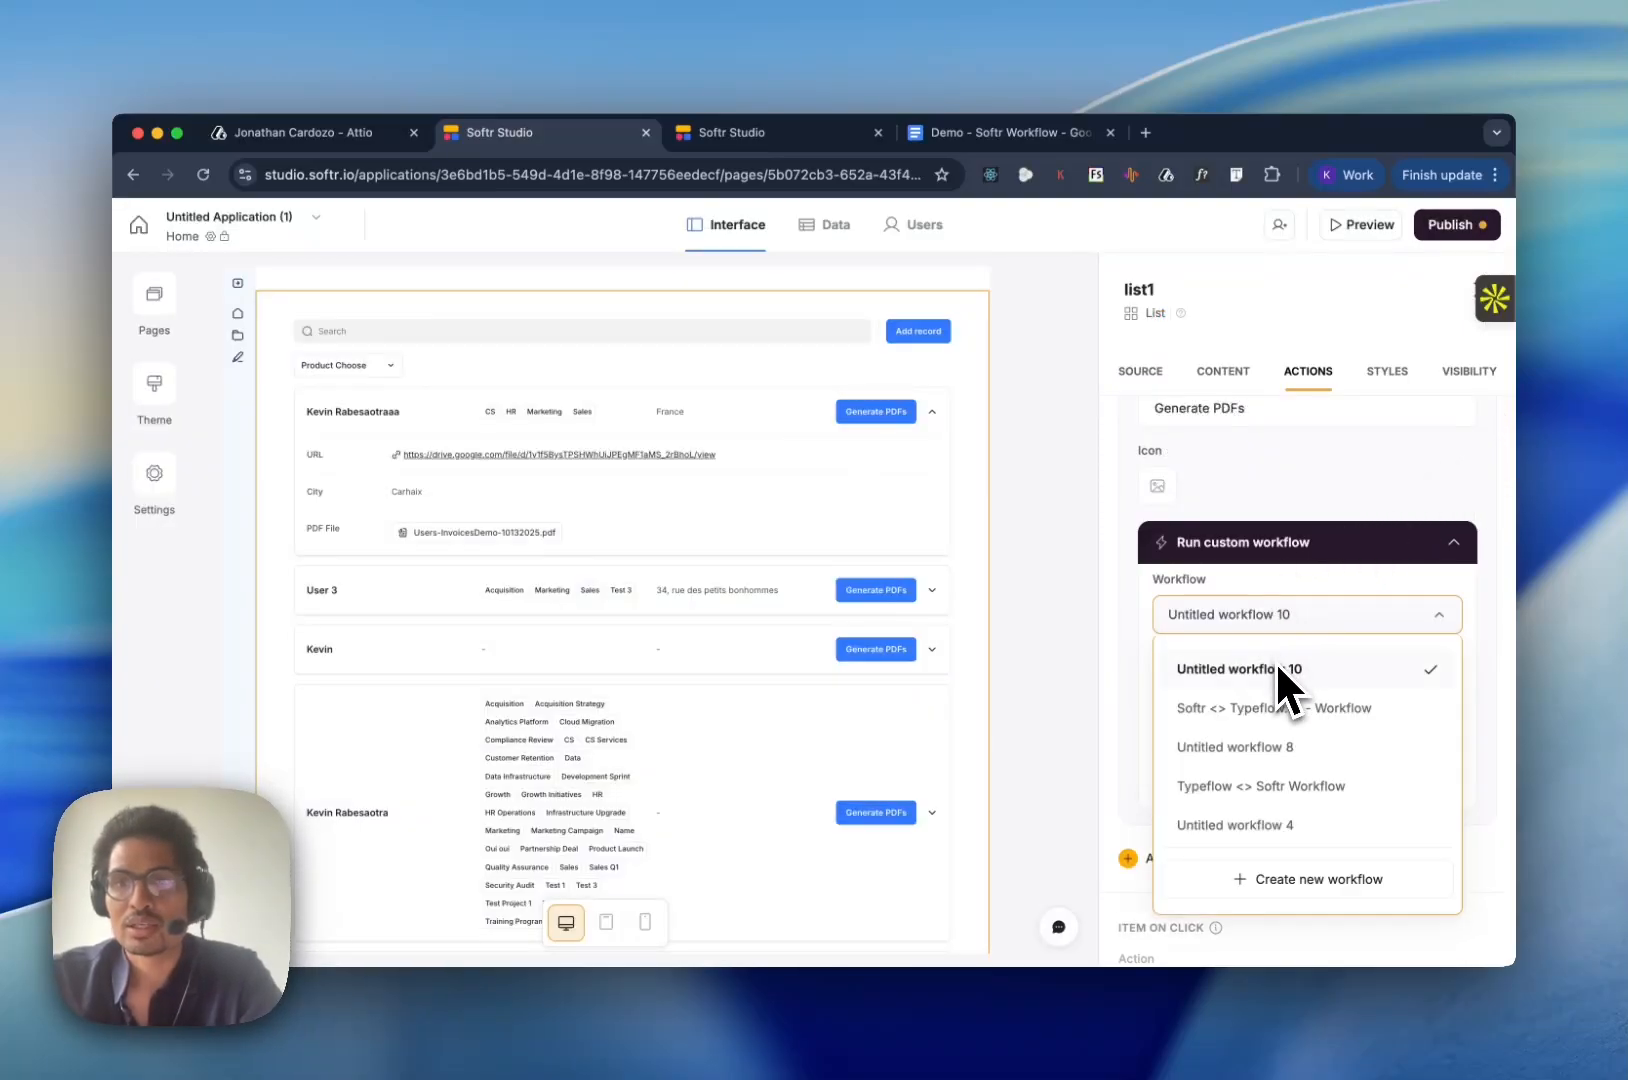
click(1390, 670)
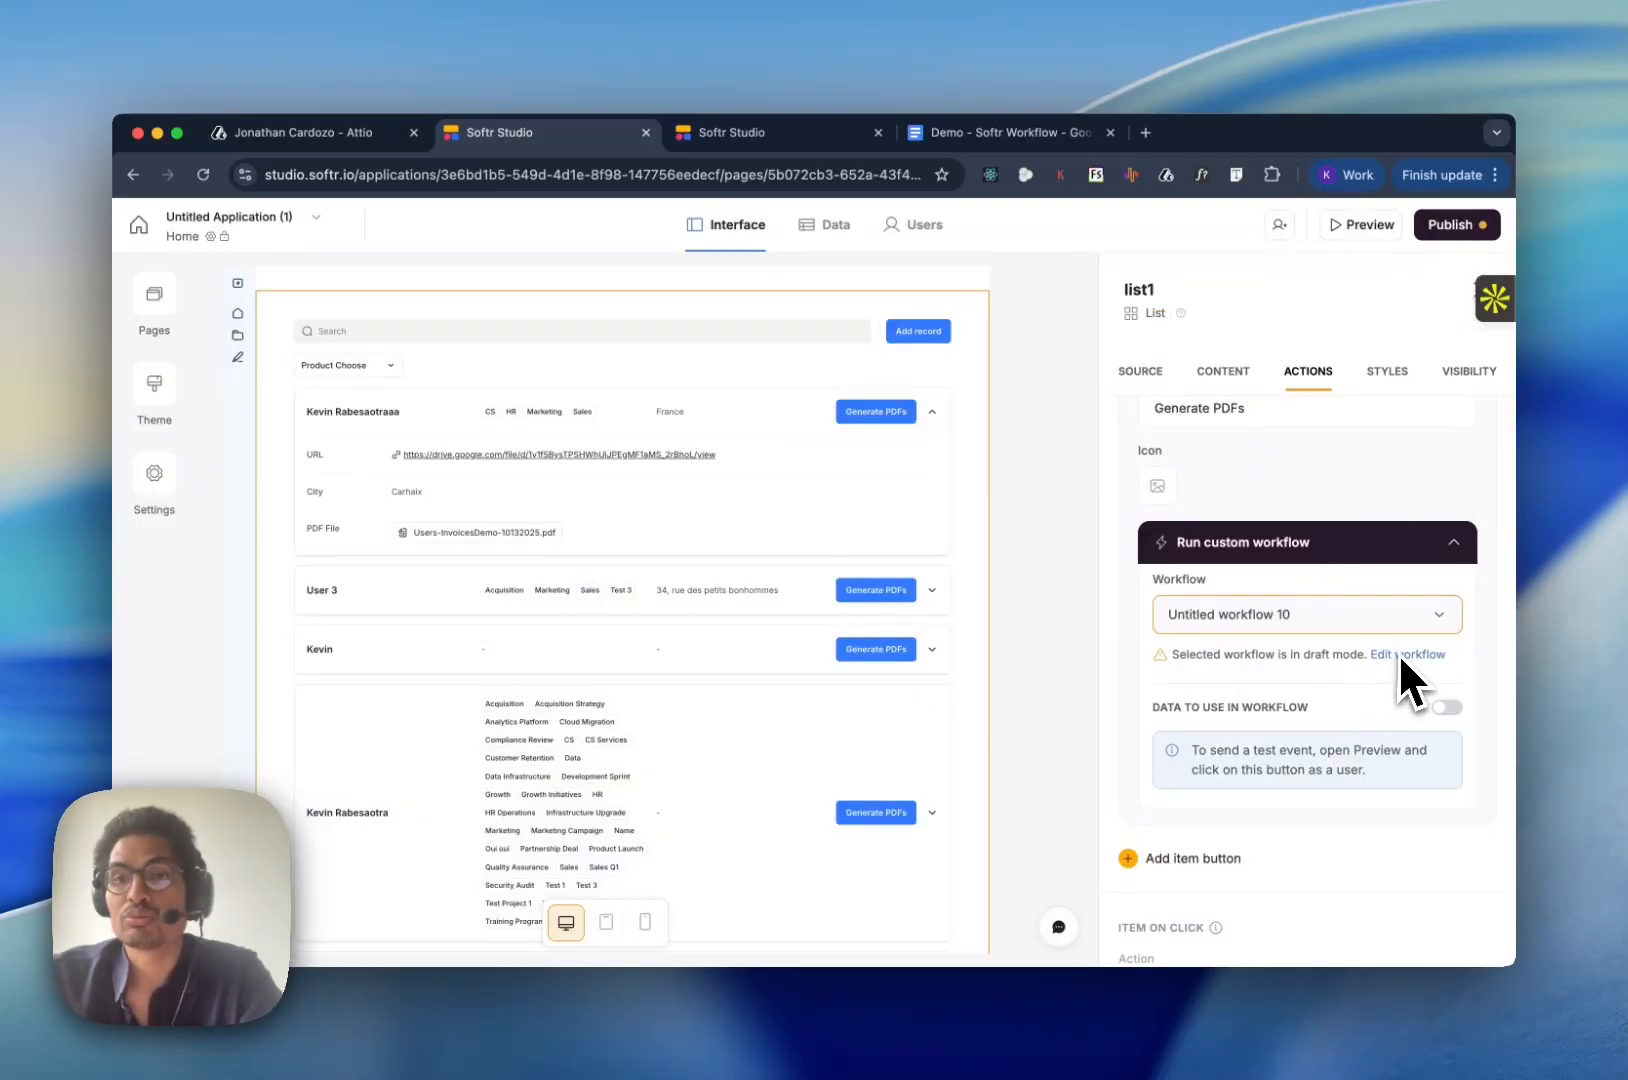
- Open the button's new workflow for editing and rename it "Typeflow.us <> Softr Demo"
click(1398, 652)
click(233, 256)
drag(199, 256, 228, 255)
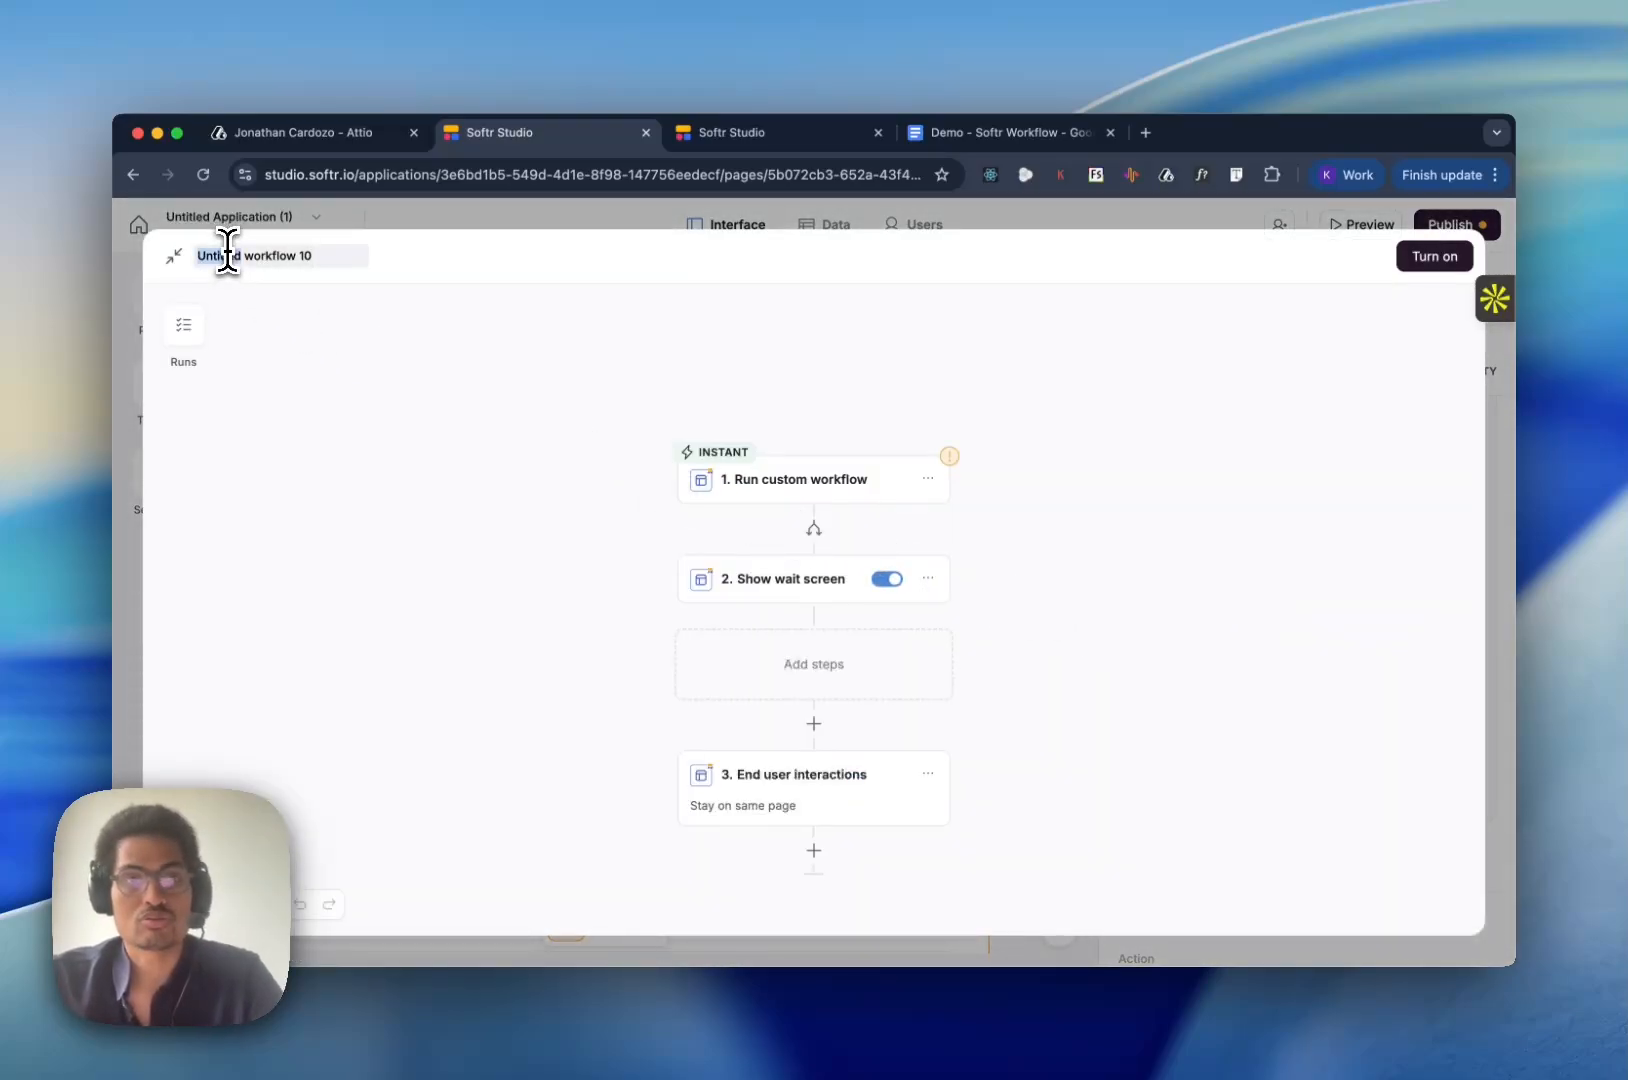
key(super+a)
text(Typ)
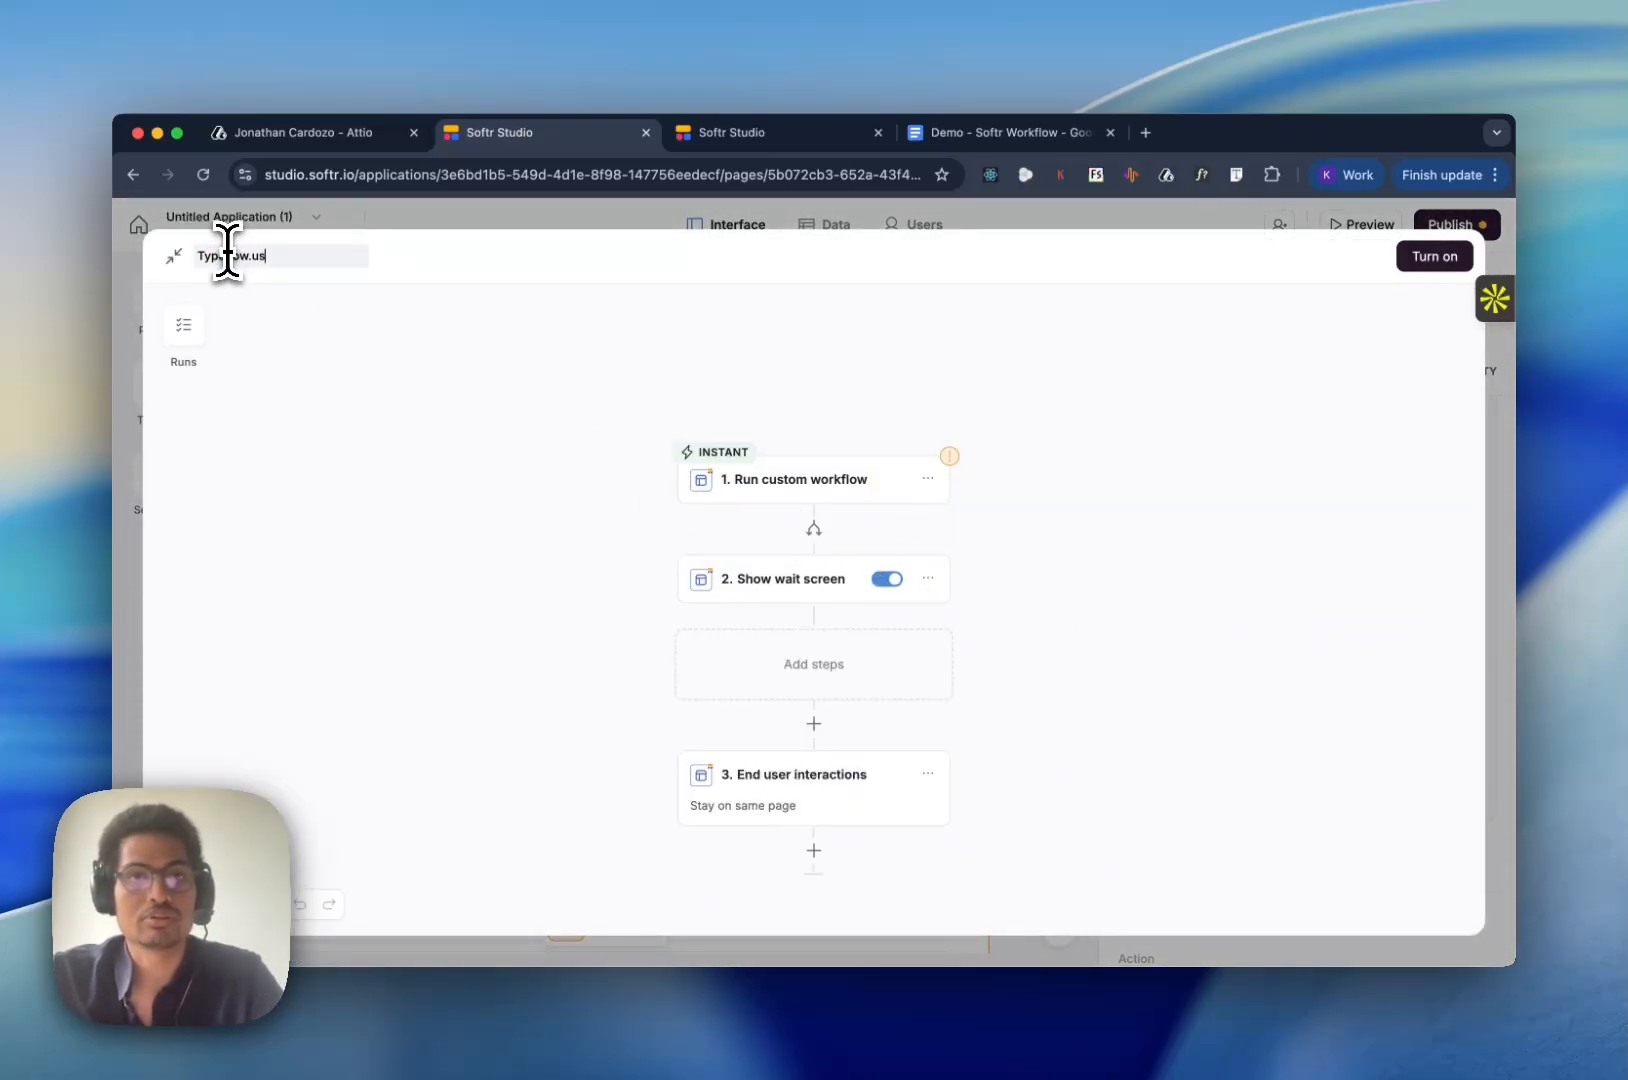
text(eflow.us <> Softr)
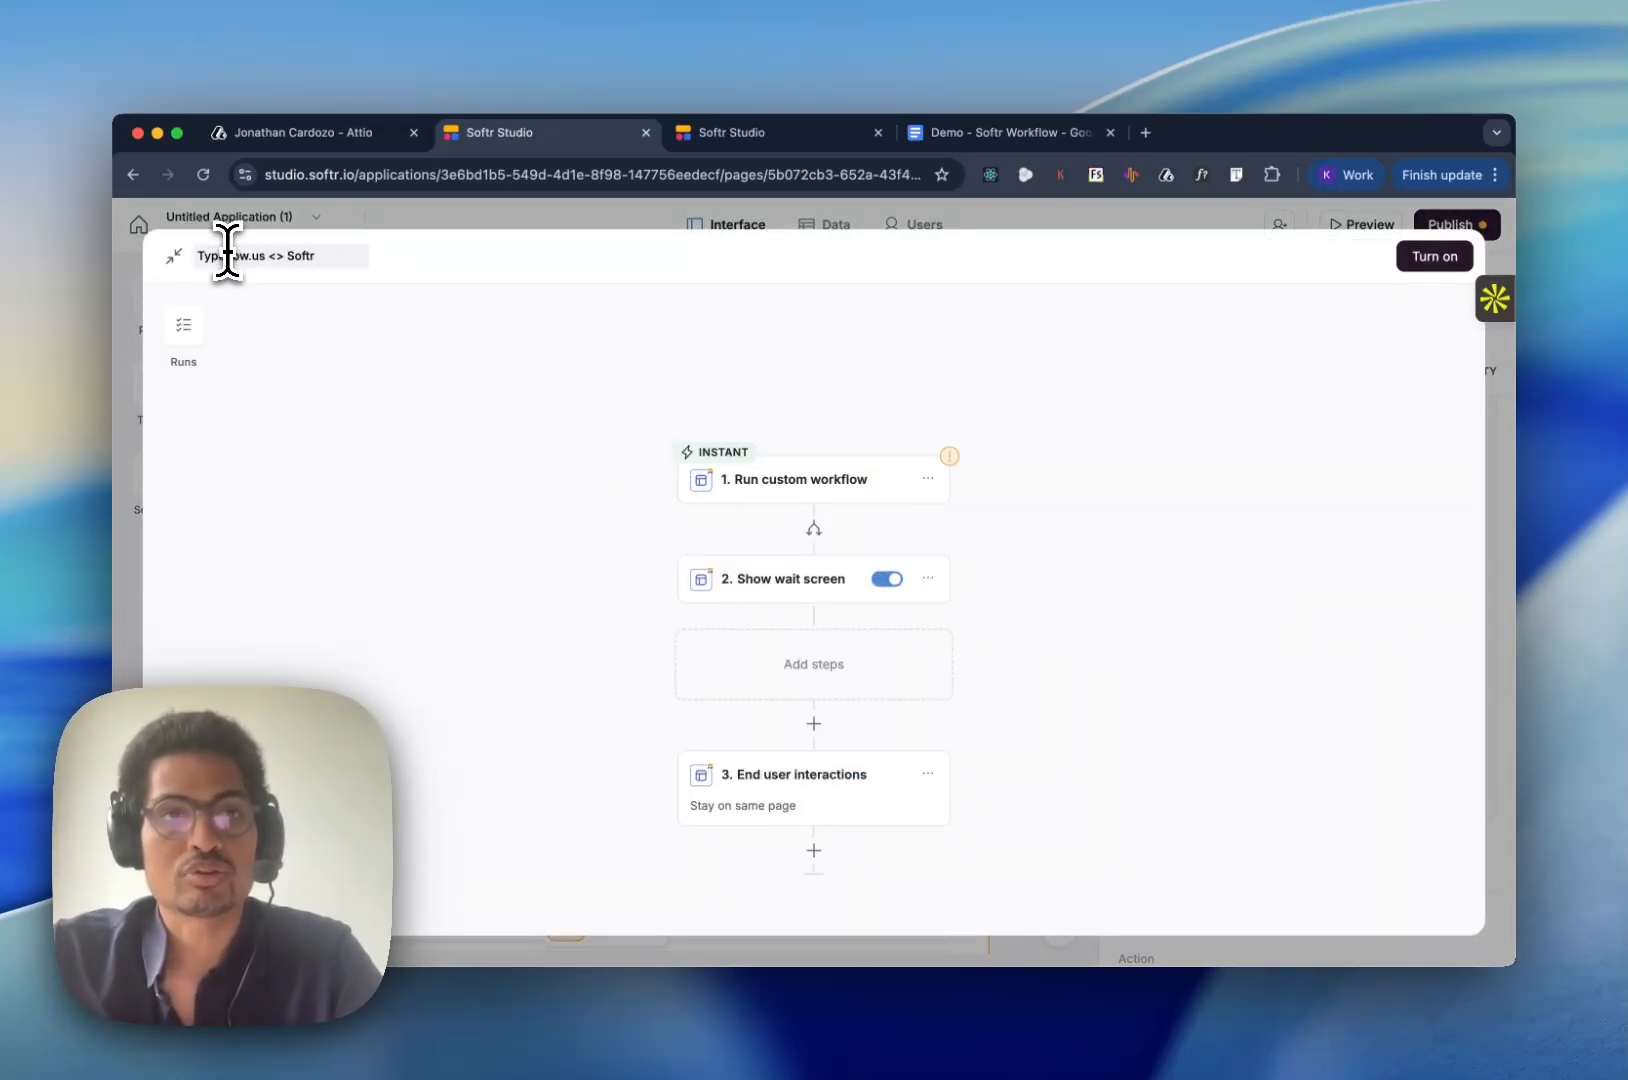
text( Demo)
key(Return)
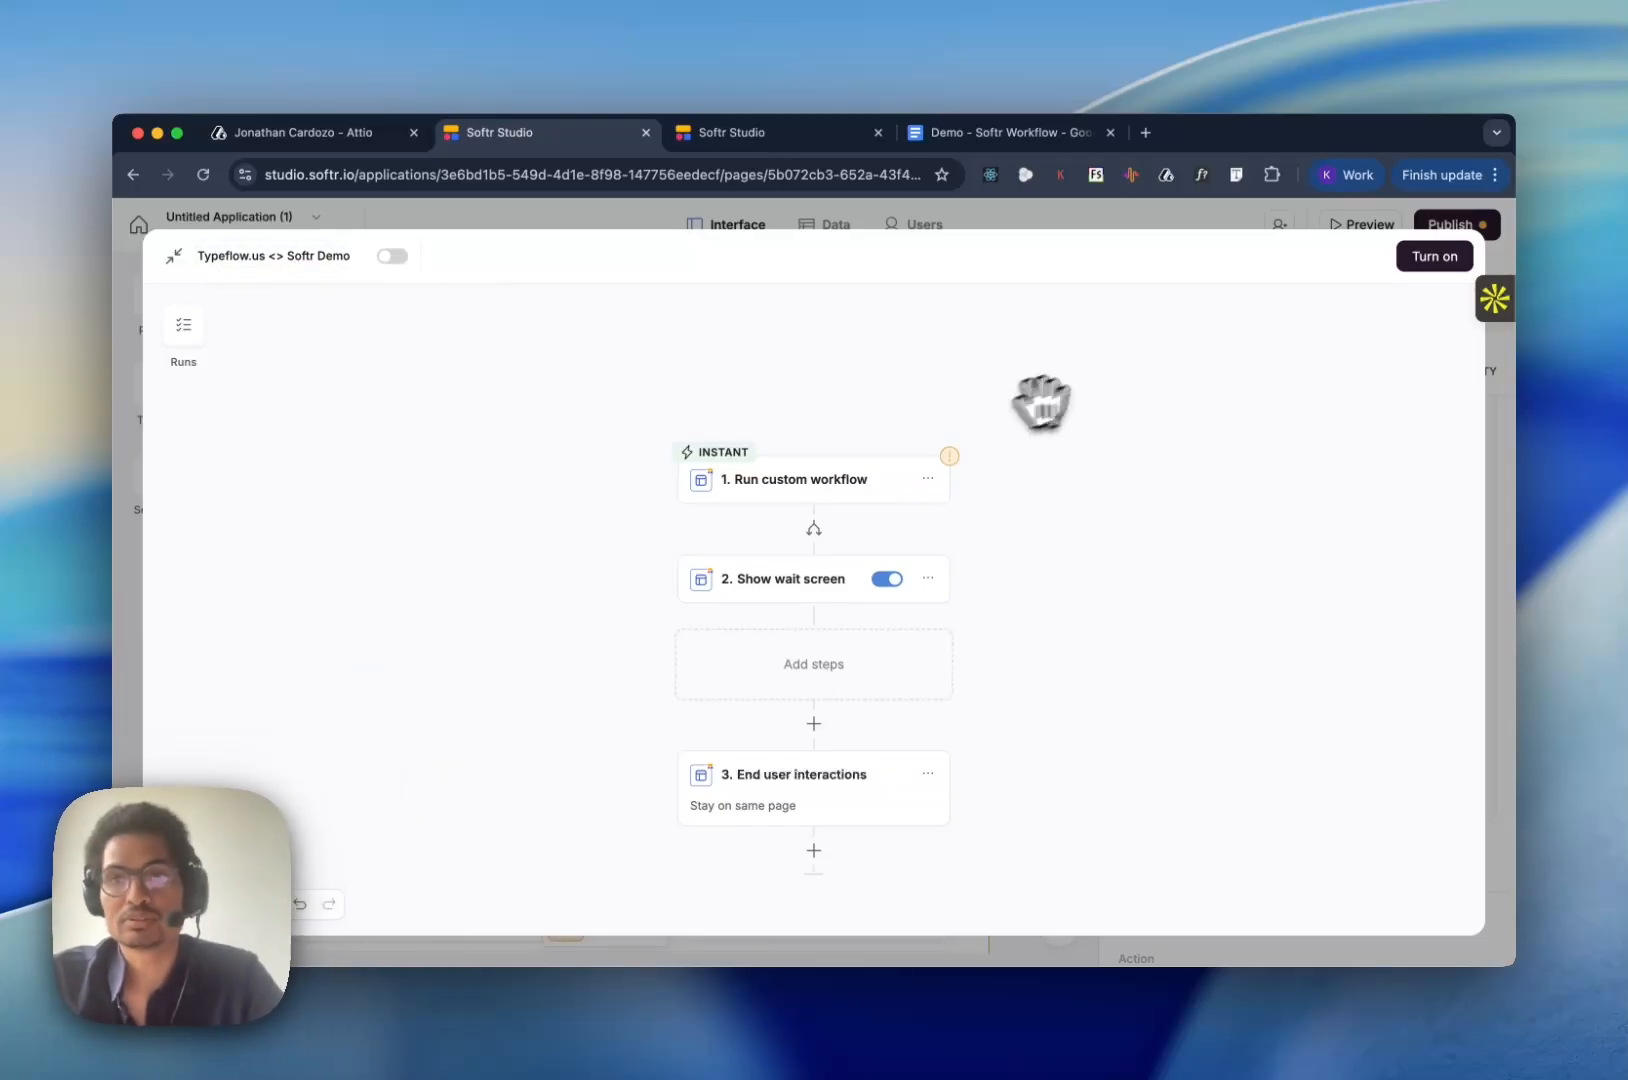
- Enable data to use in the workflow and map the key "name" to the selected record's Name field
scroll(1363, 628, down, 1)
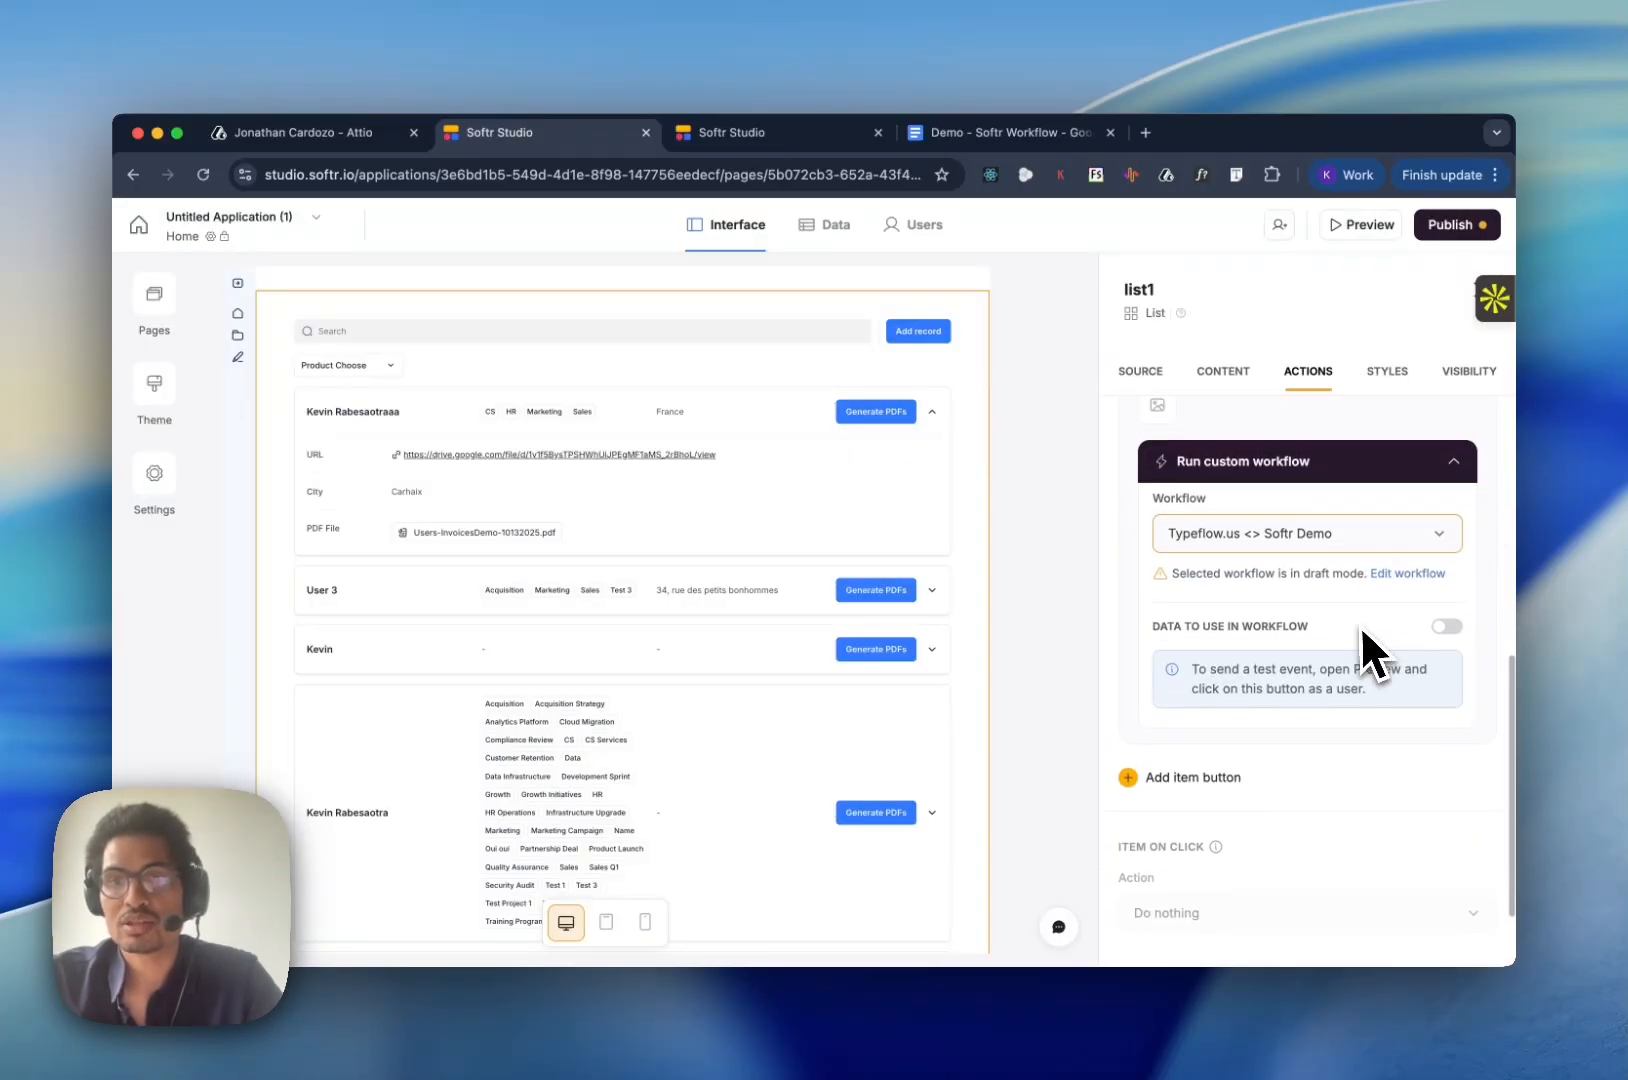
click(1446, 620)
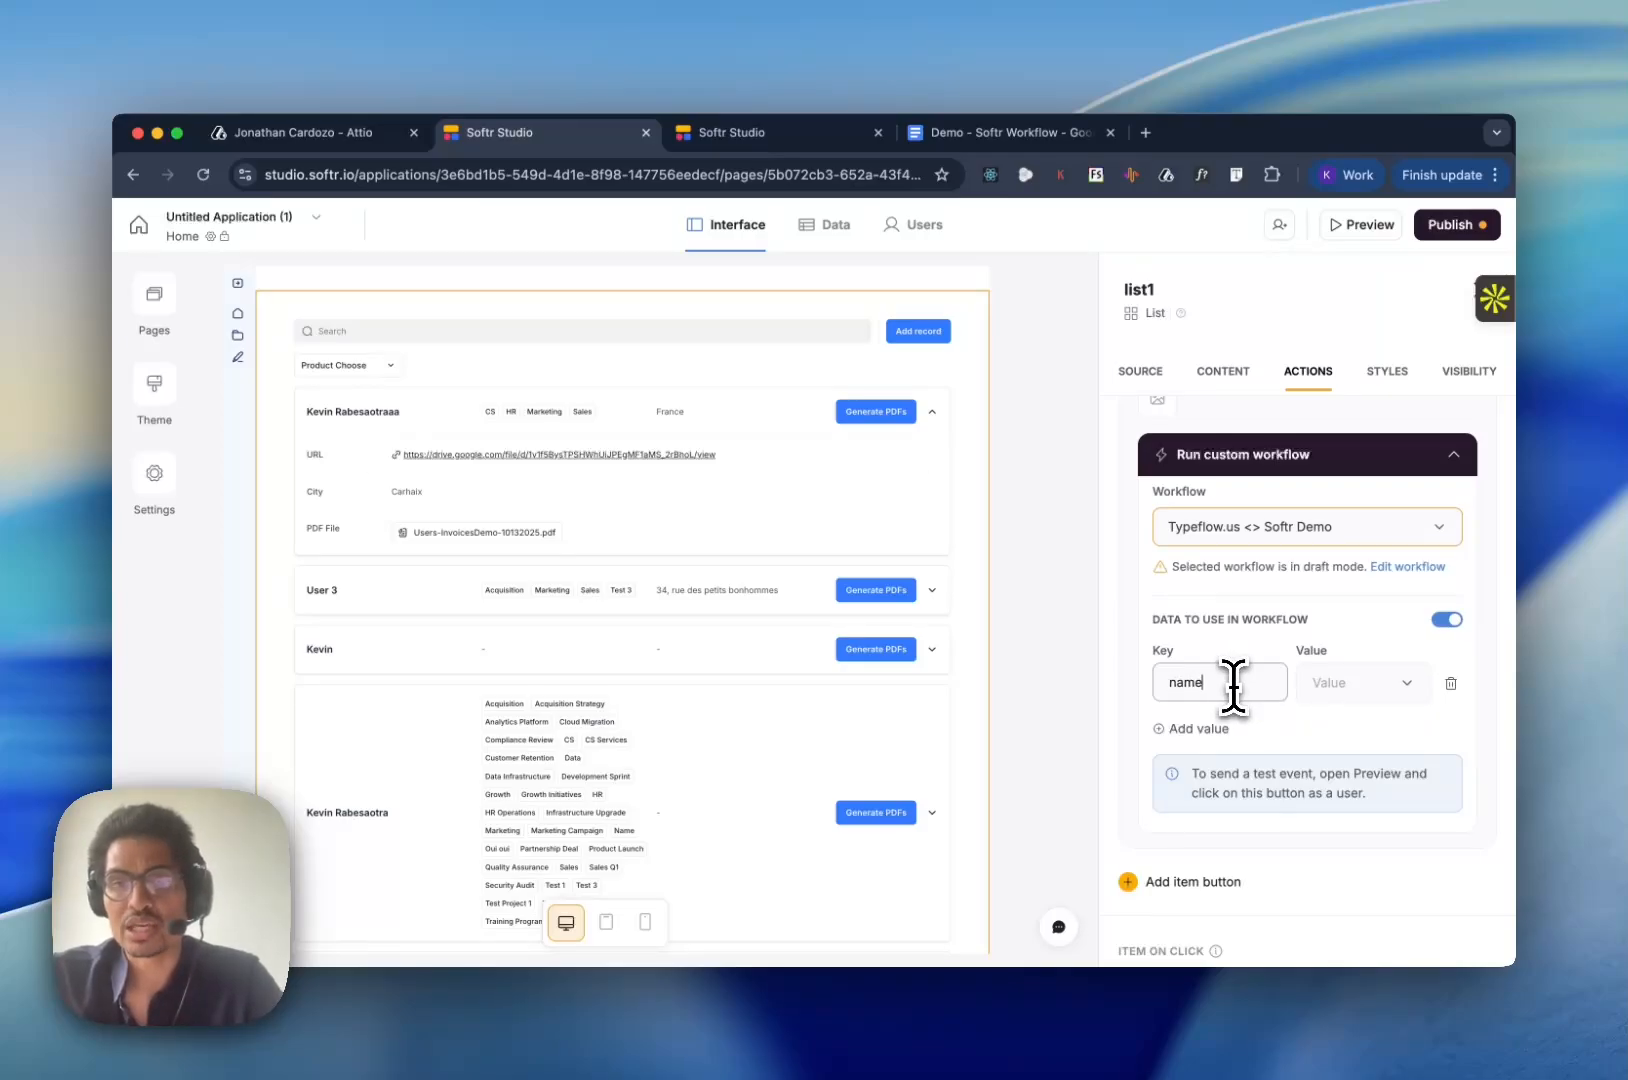
click(1360, 684)
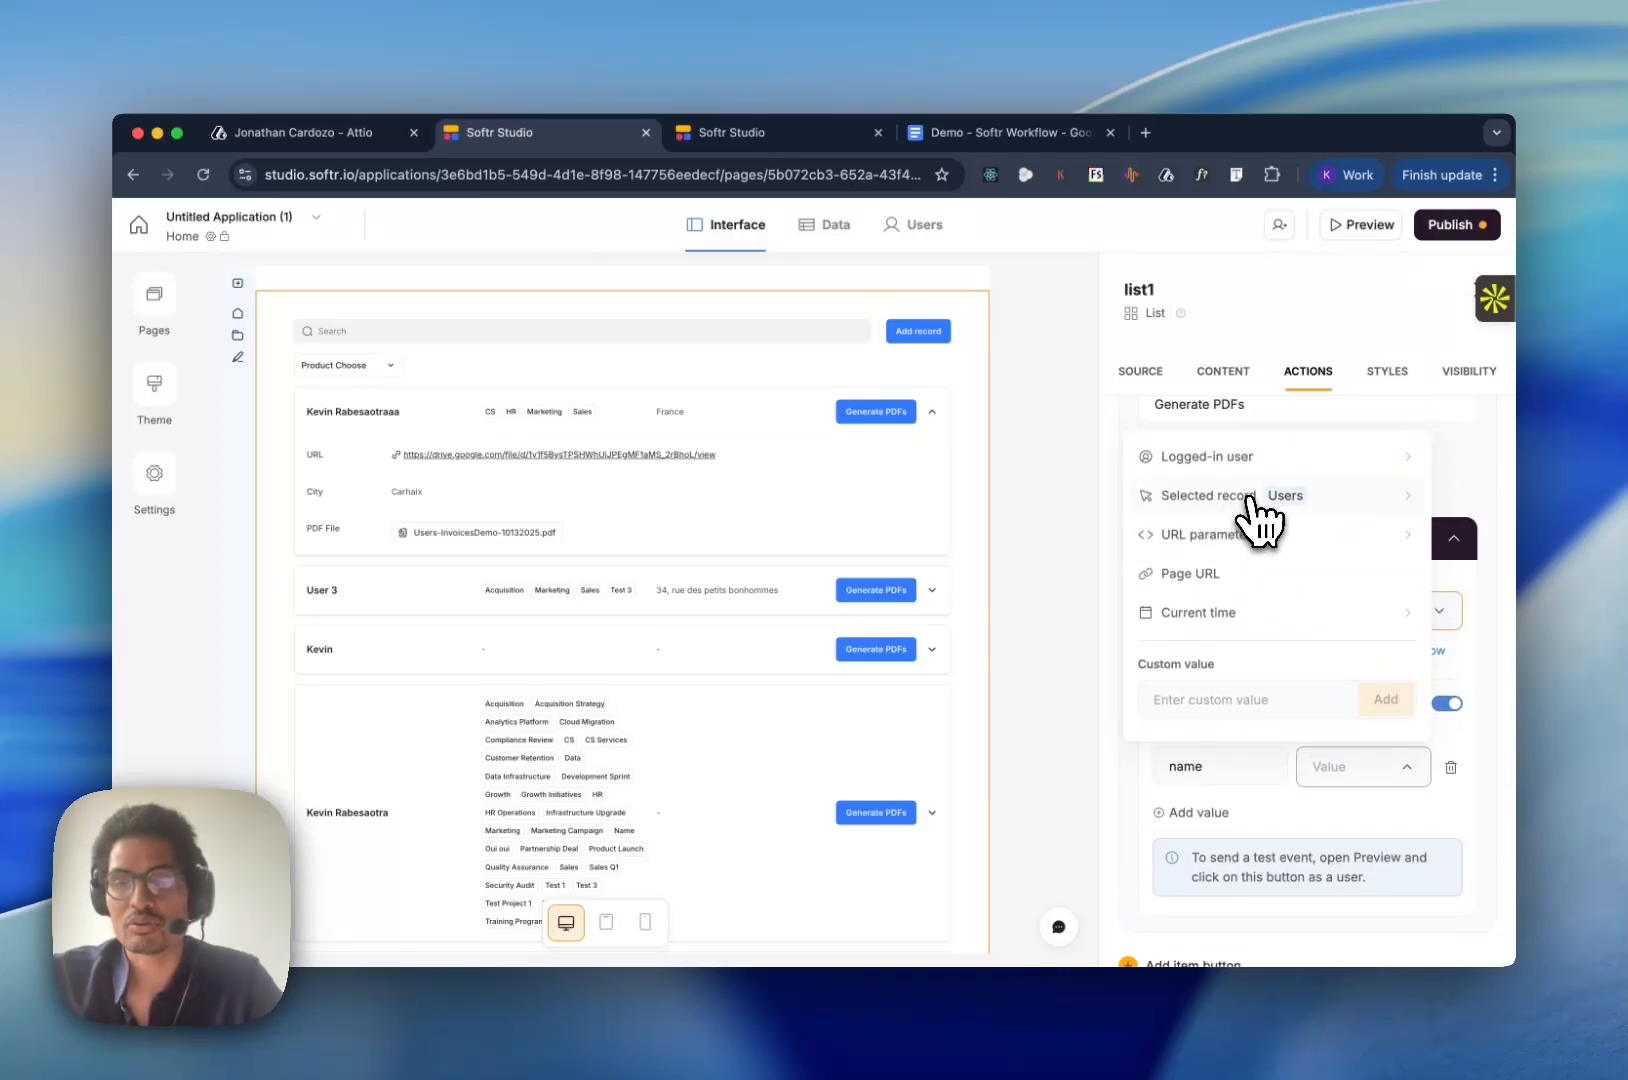
click(1372, 510)
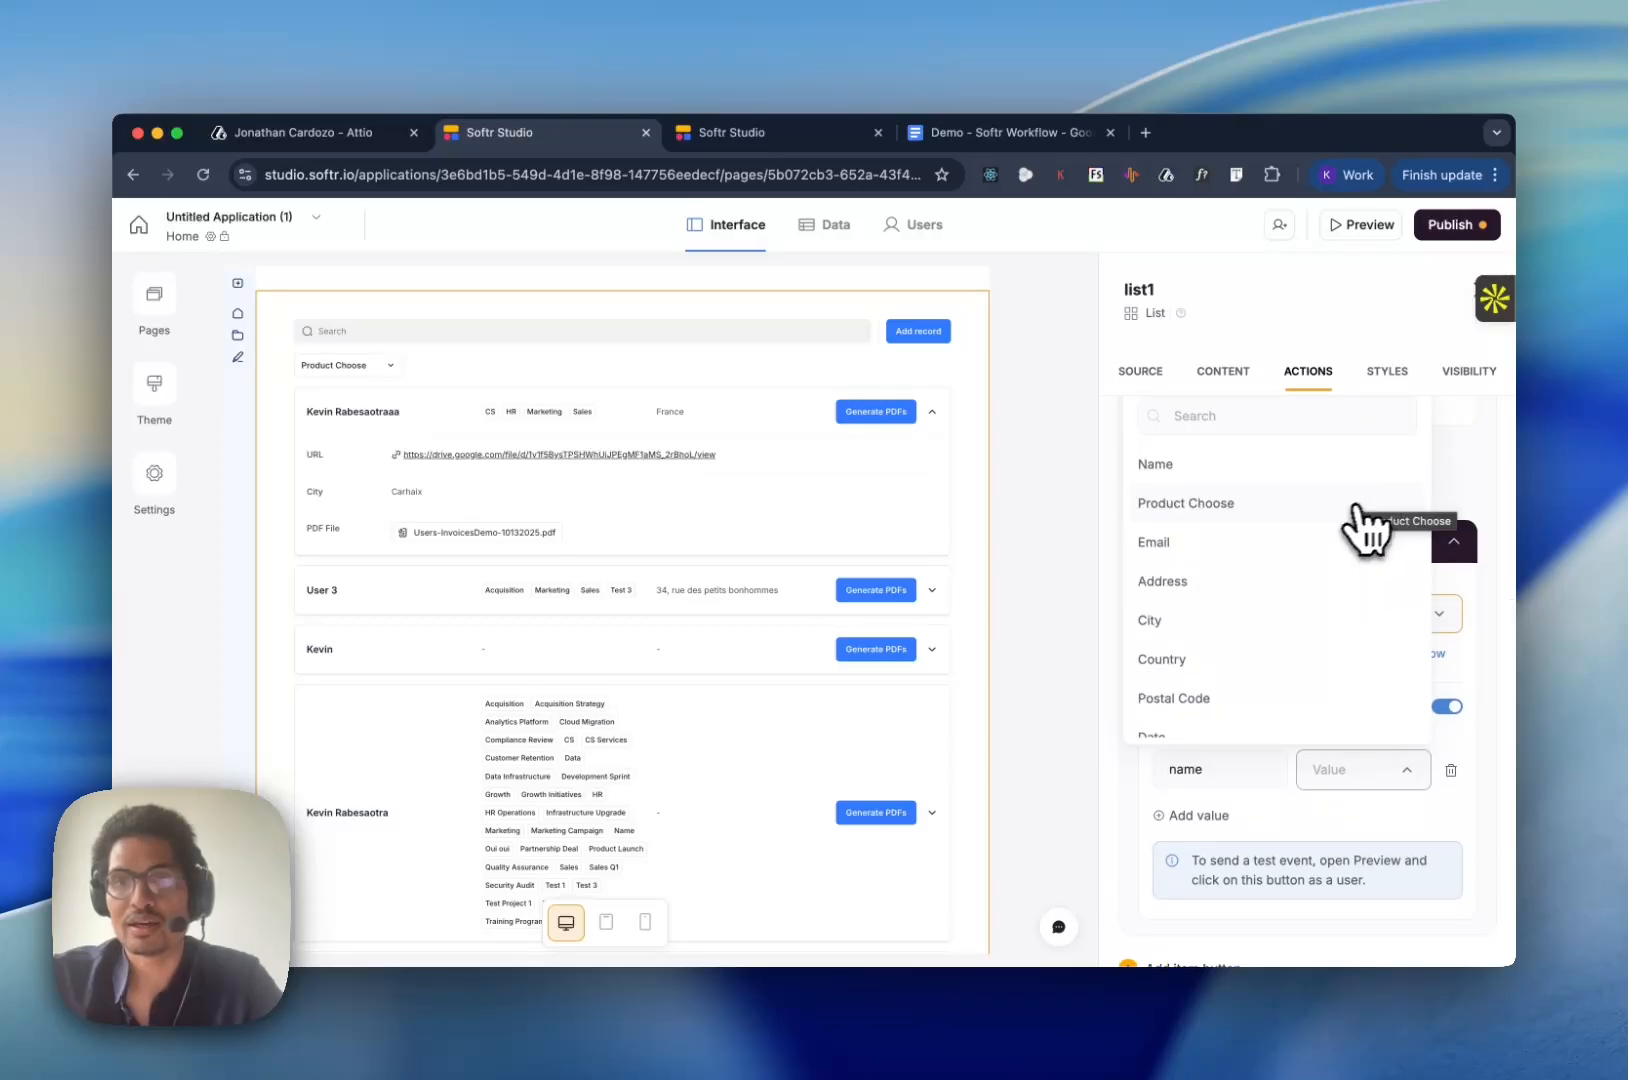
click(1292, 470)
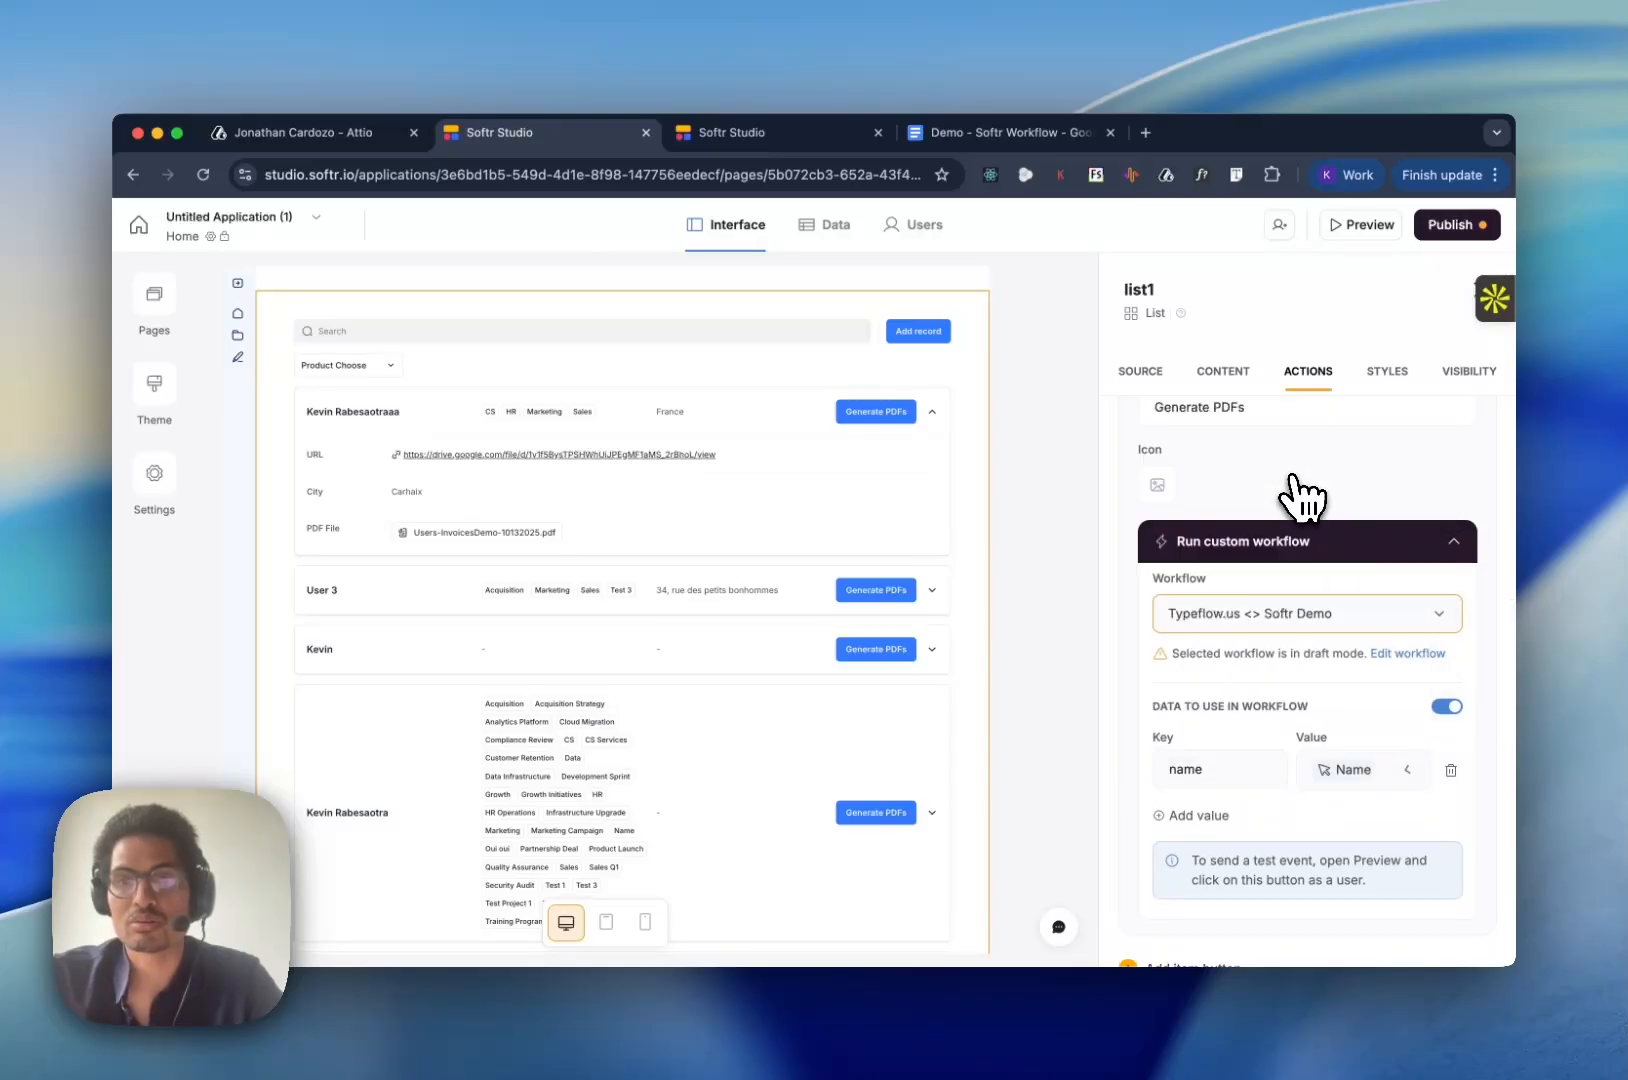
- Add a second workflow value with the key "email" mapped to the selected record's Email field
scroll(1295, 785, down, 2)
click(1192, 736)
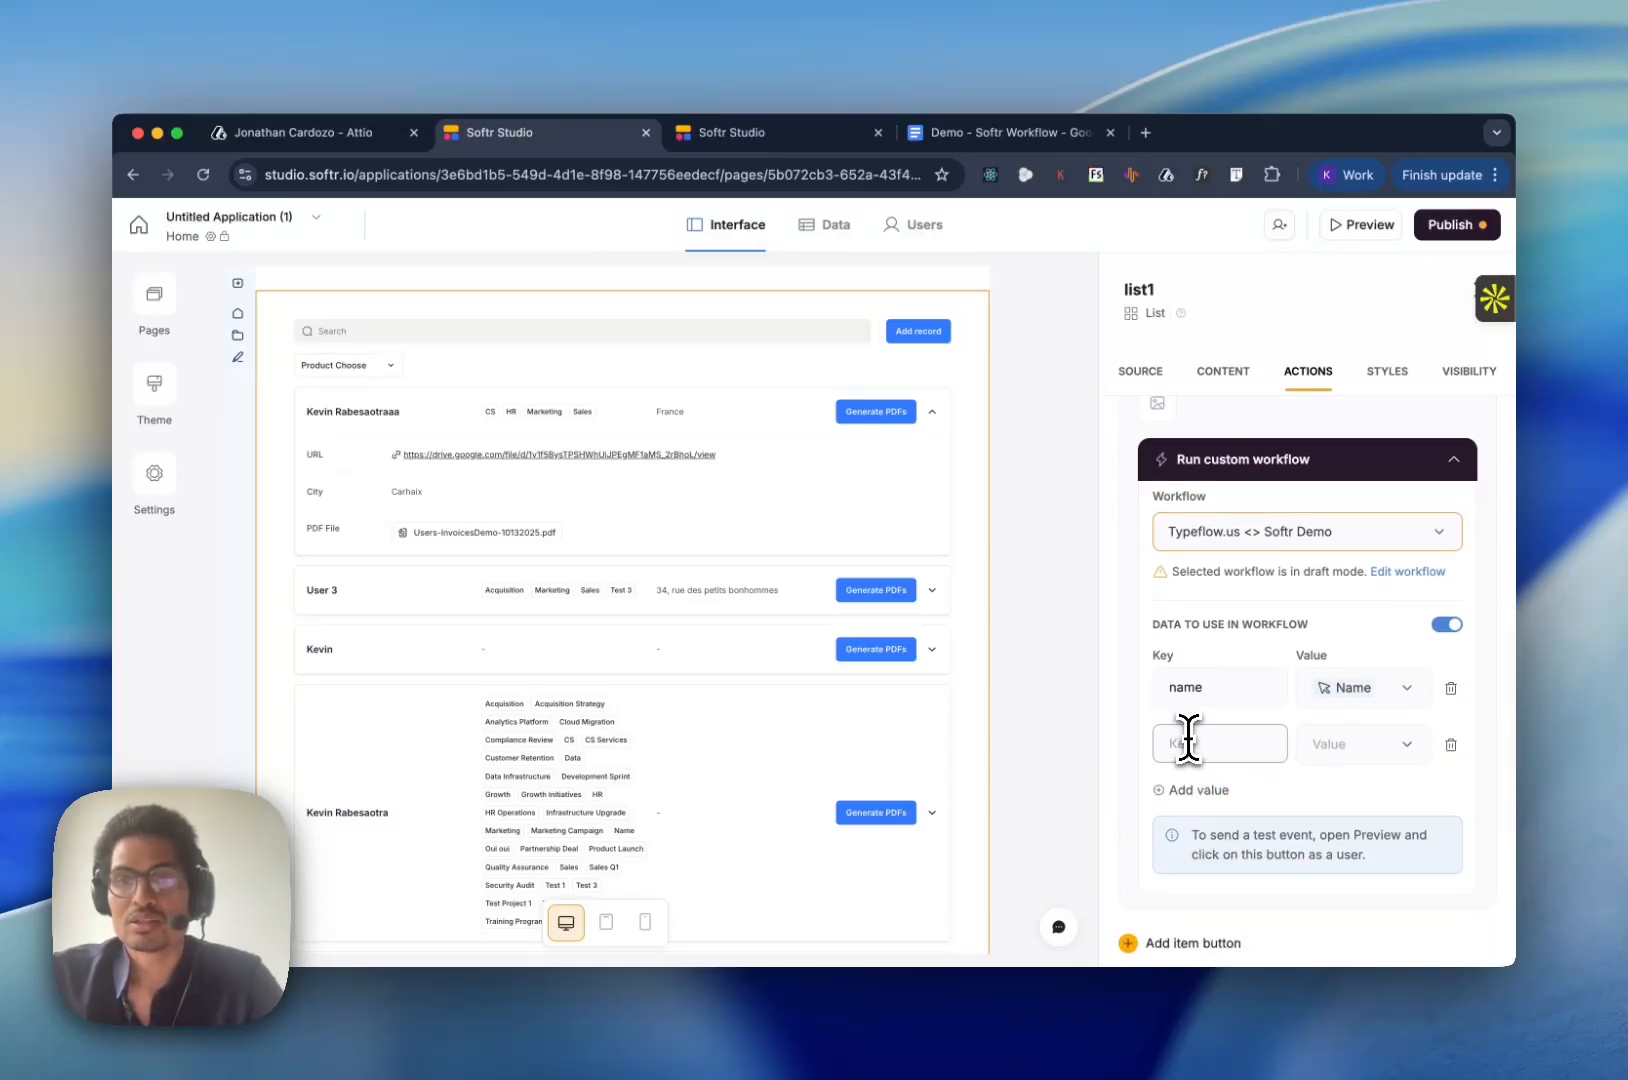
text(email)
click(1310, 746)
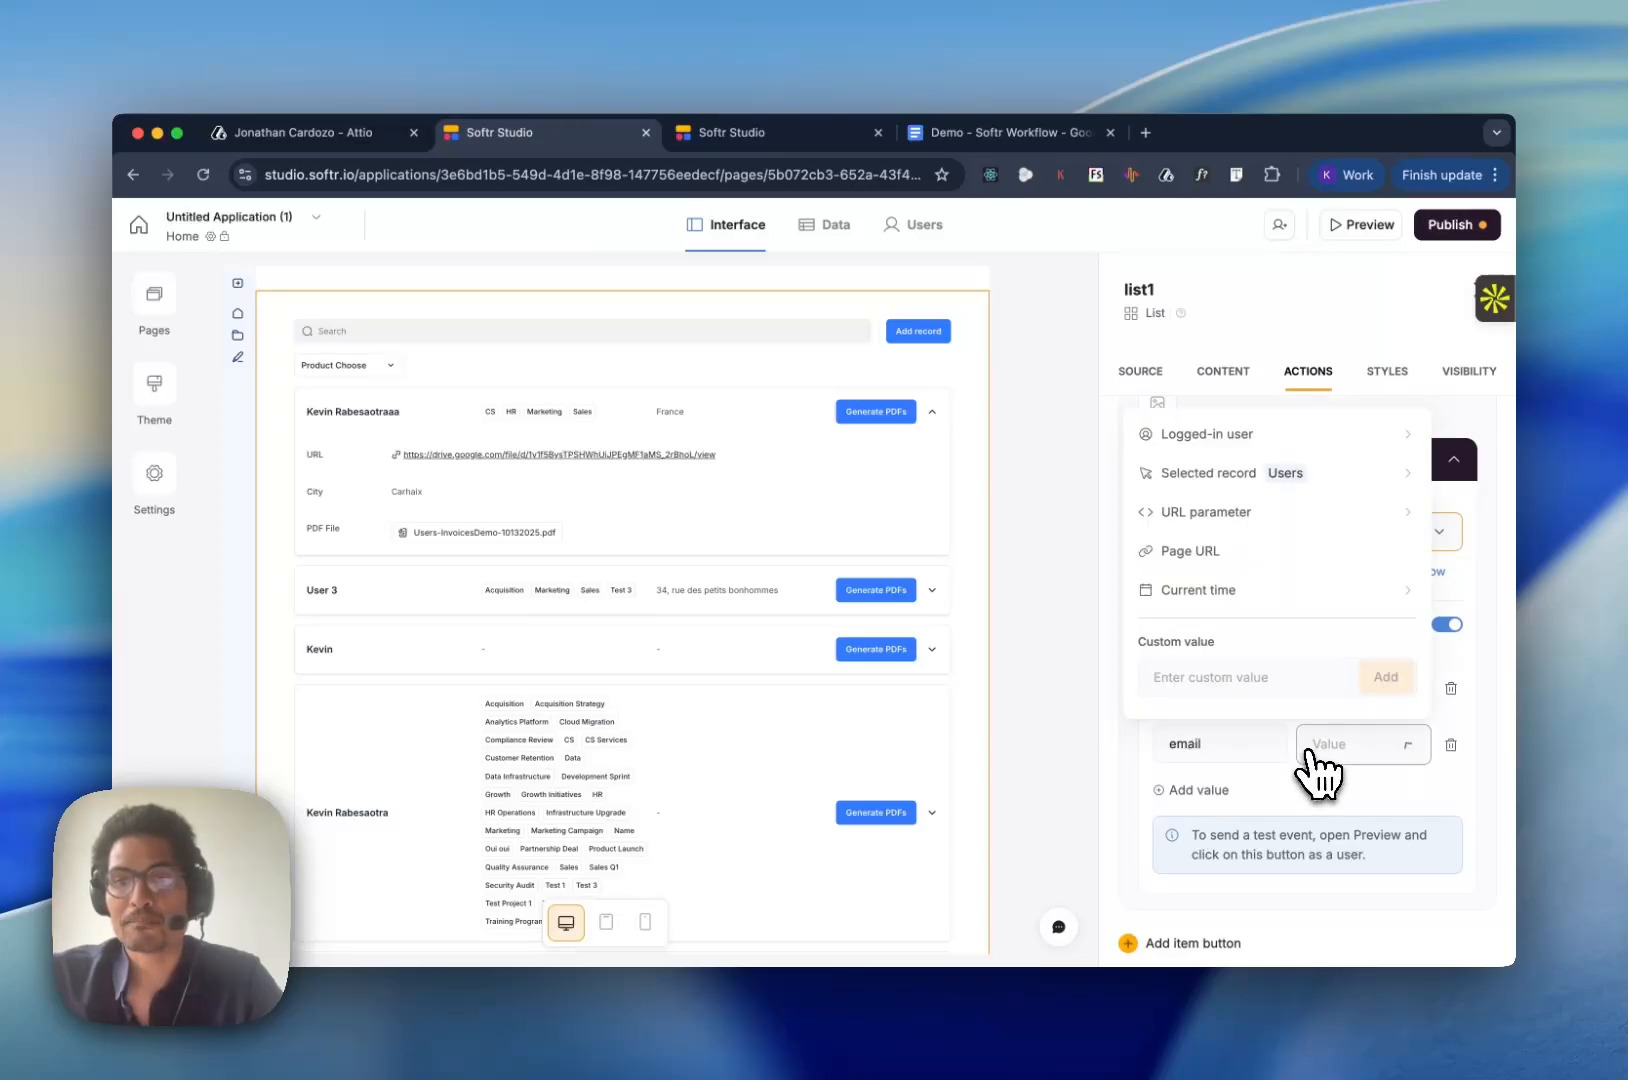
click(1205, 473)
click(1175, 545)
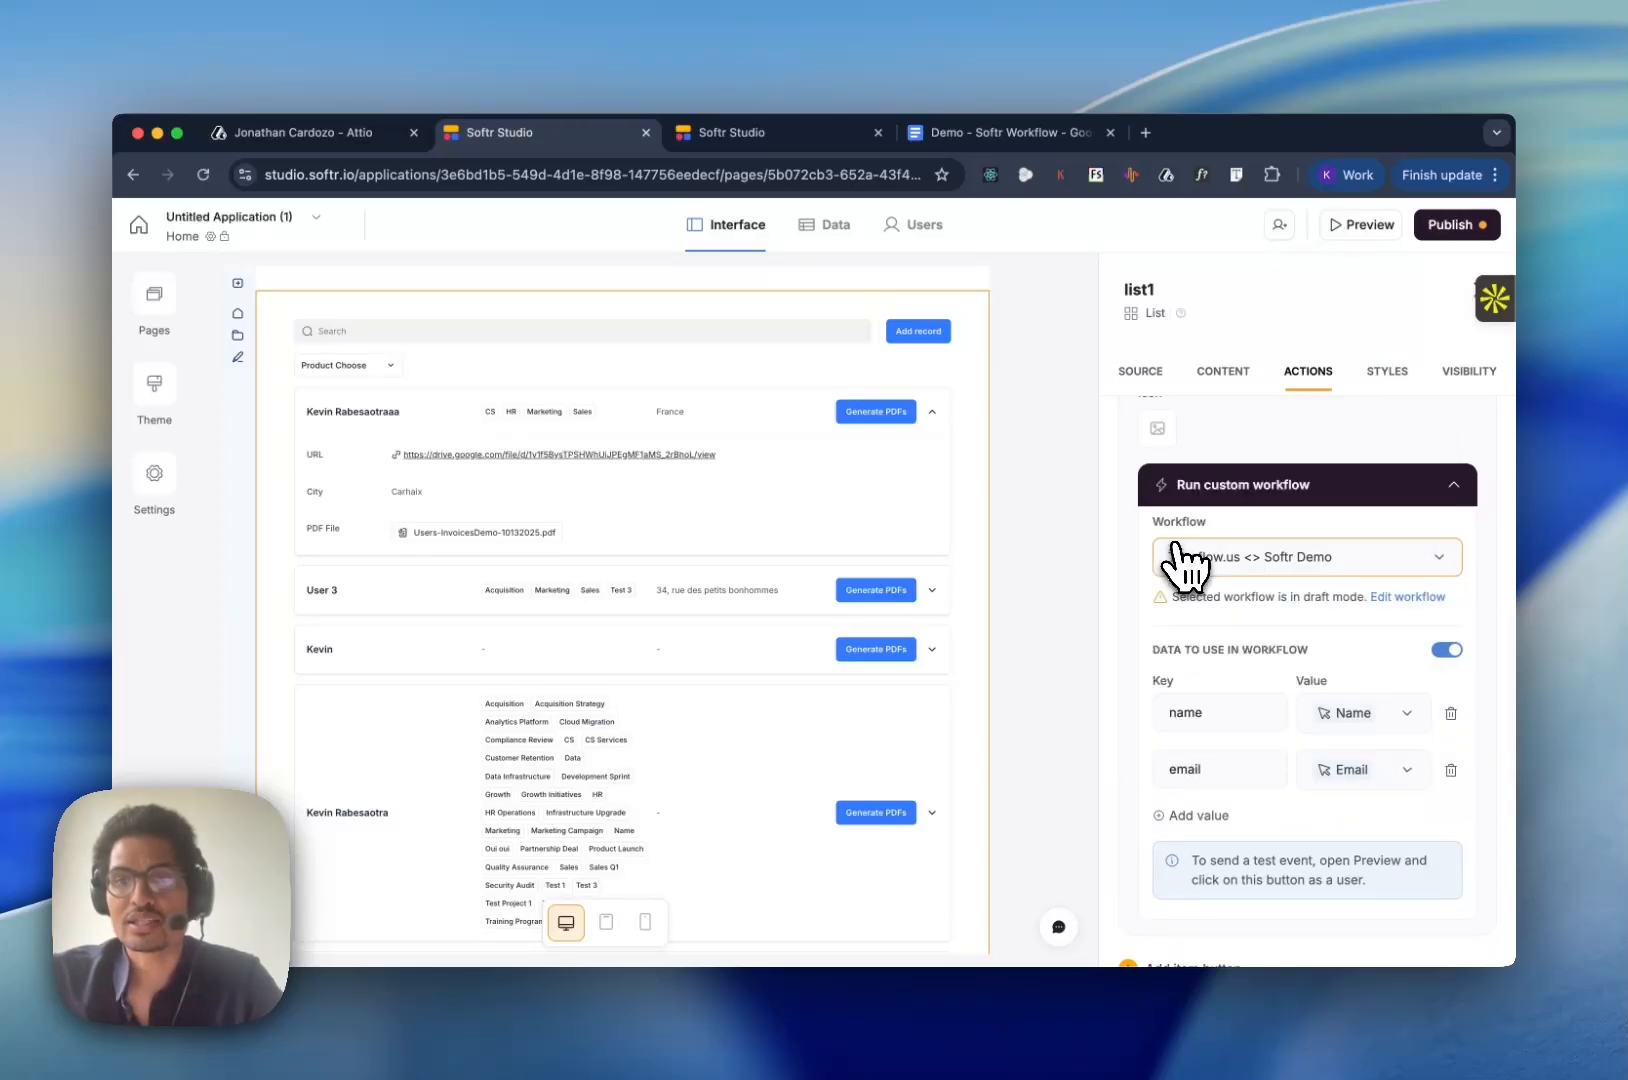
- Check the template placeholders in the "Demo - Softr Workflow" Google Docs document against the workflow keys, and return to Softr Studio
scroll(799, 755, down, 1)
scroll(757, 765, down, 2)
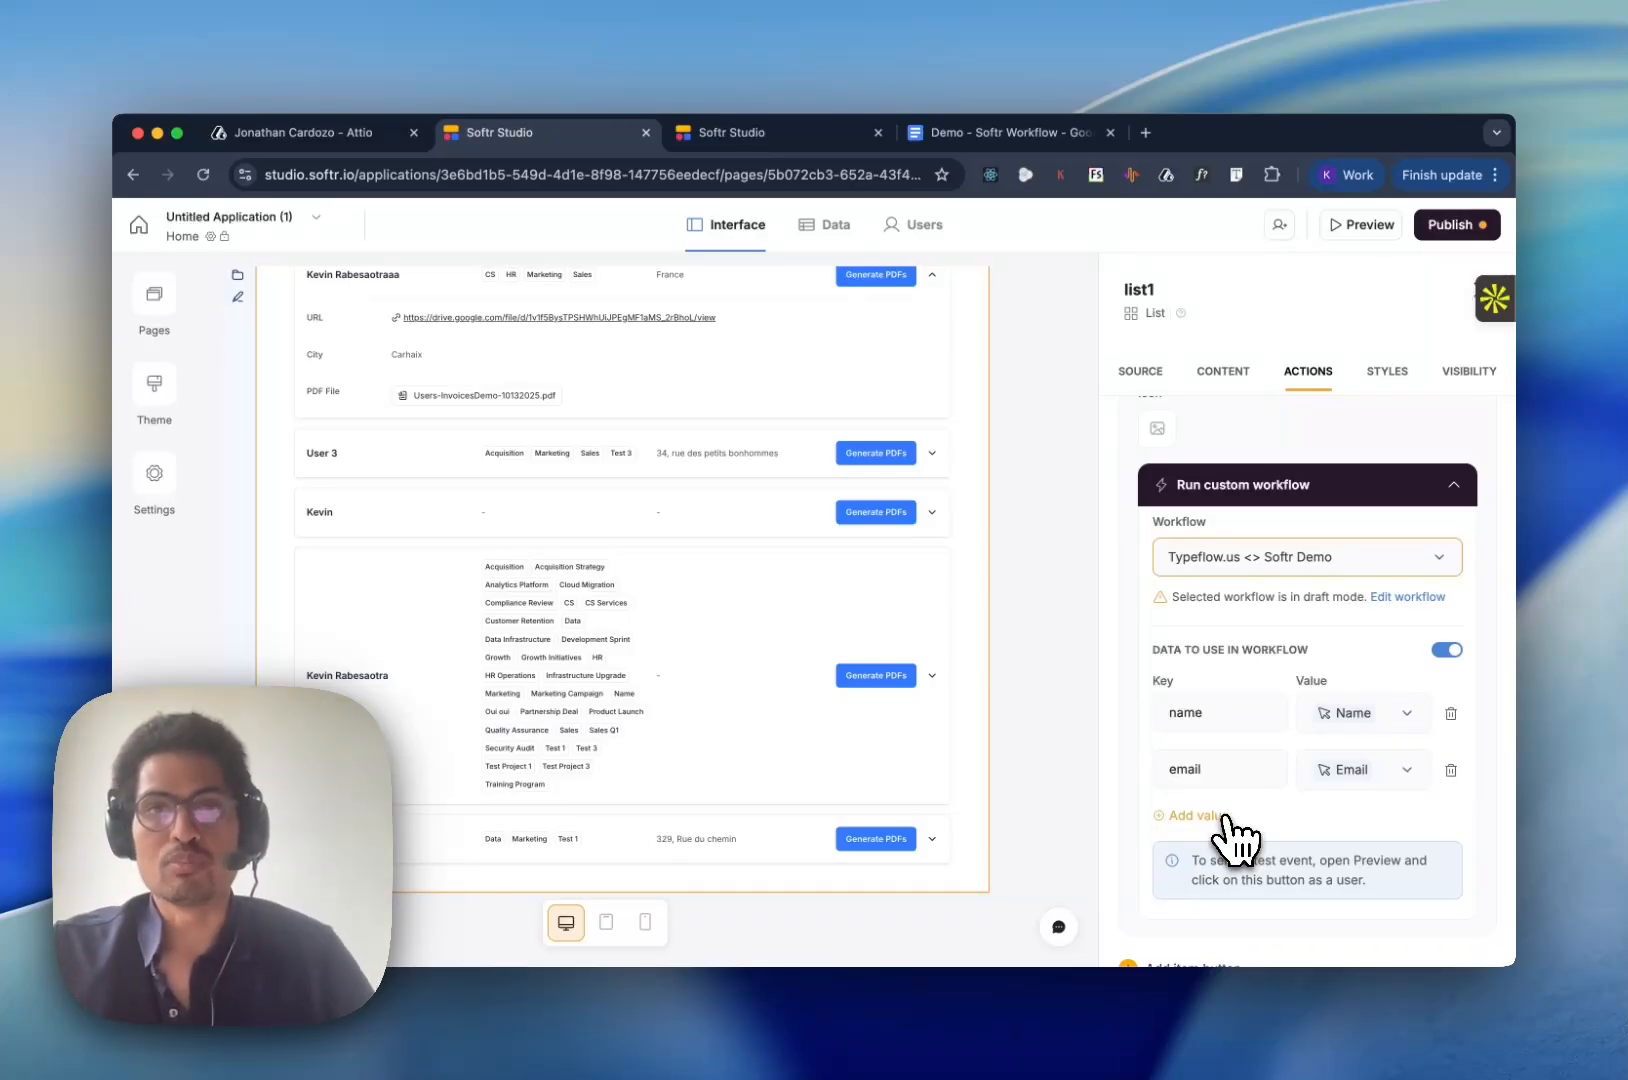
click(1012, 142)
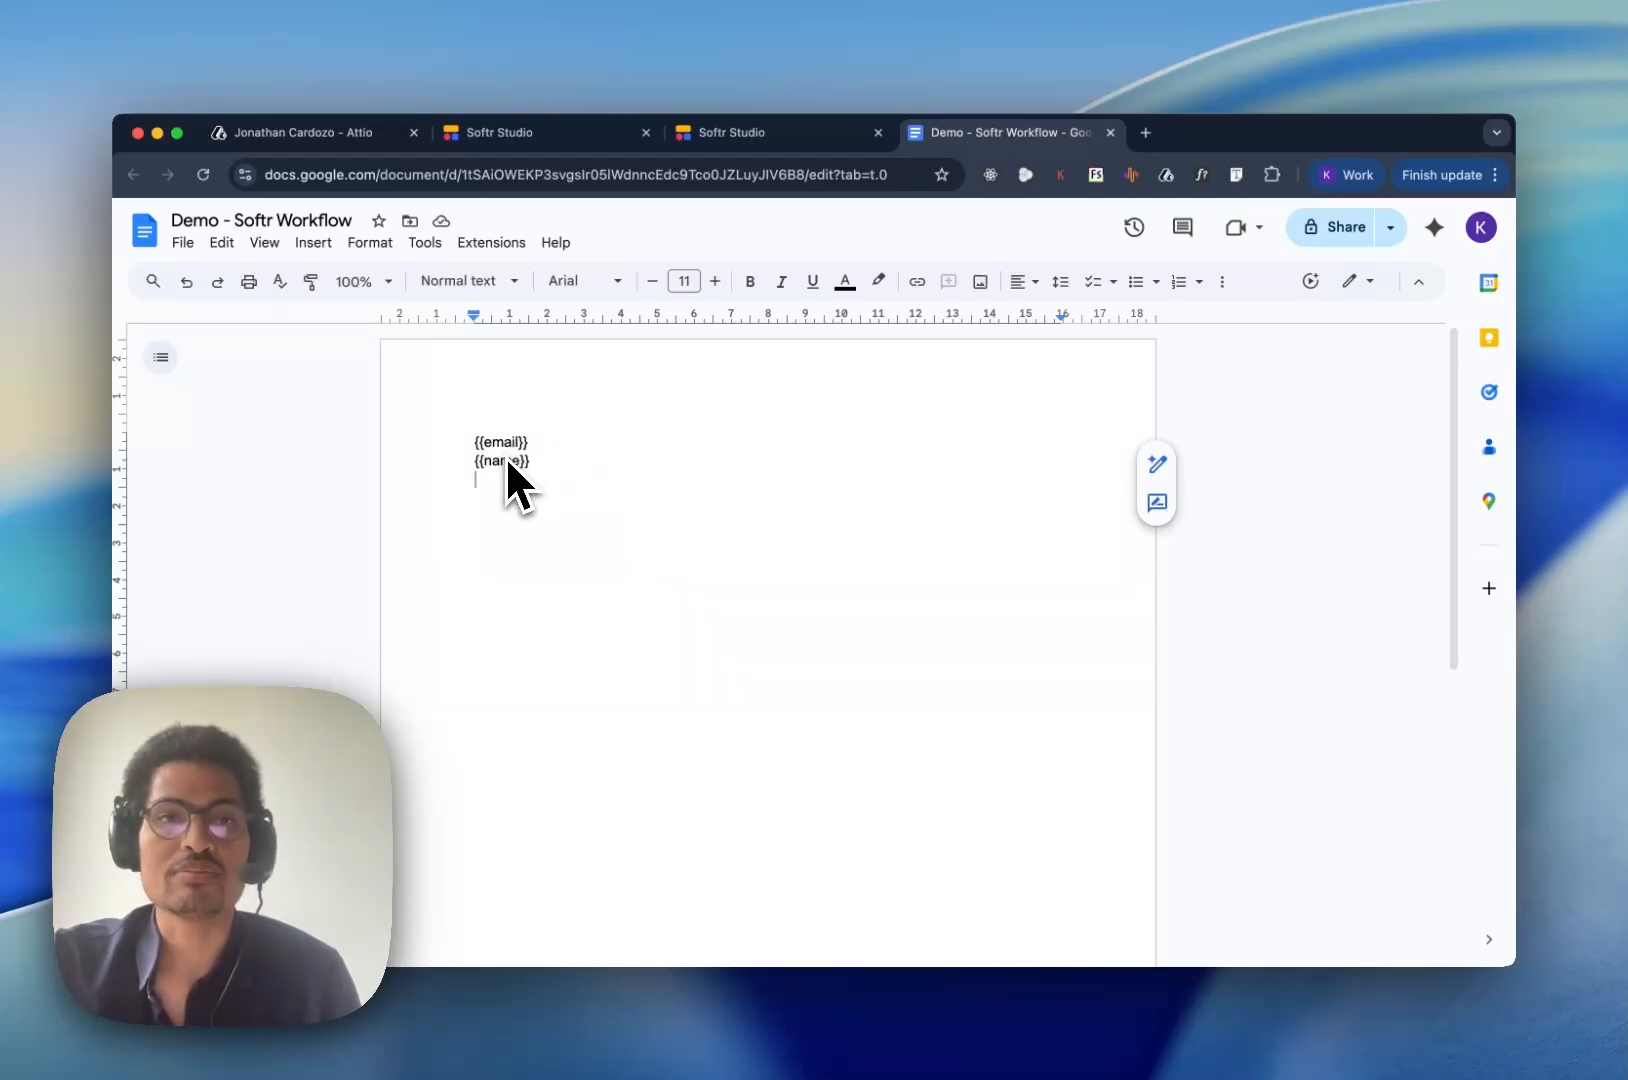
click(668, 134)
click(584, 140)
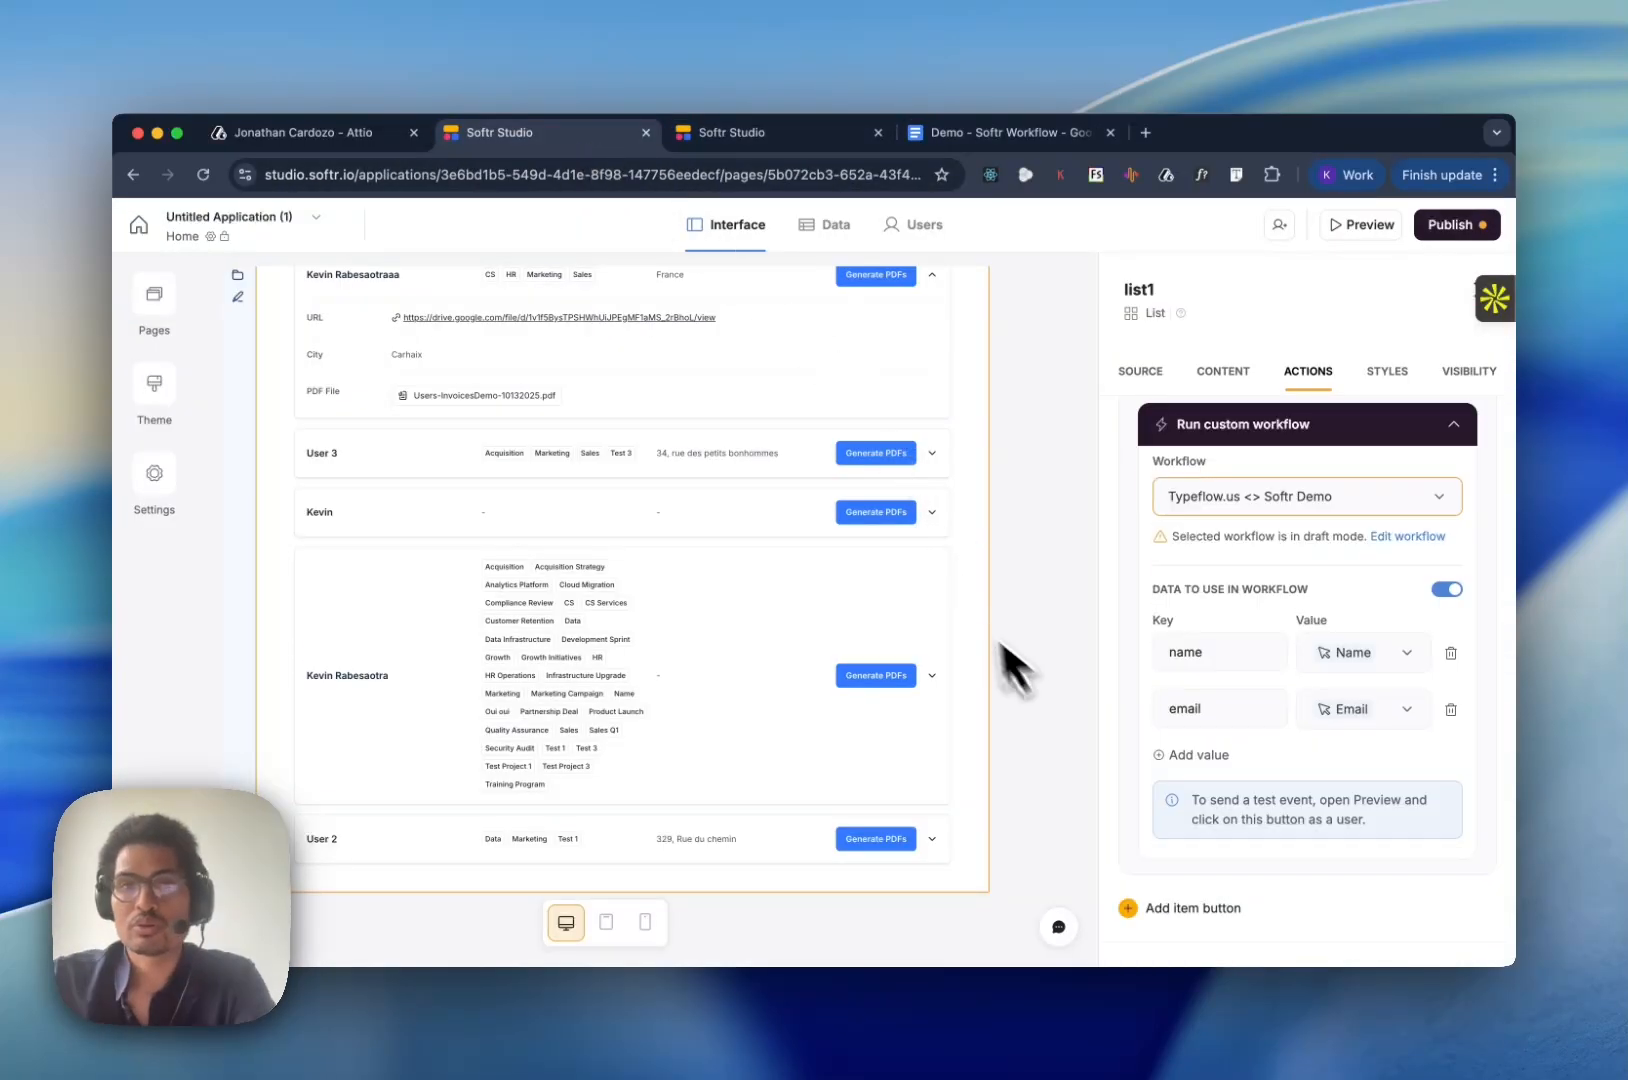
- Open the app preview and try to run Generate PDFs for the user record with the longest tag list
click(1357, 228)
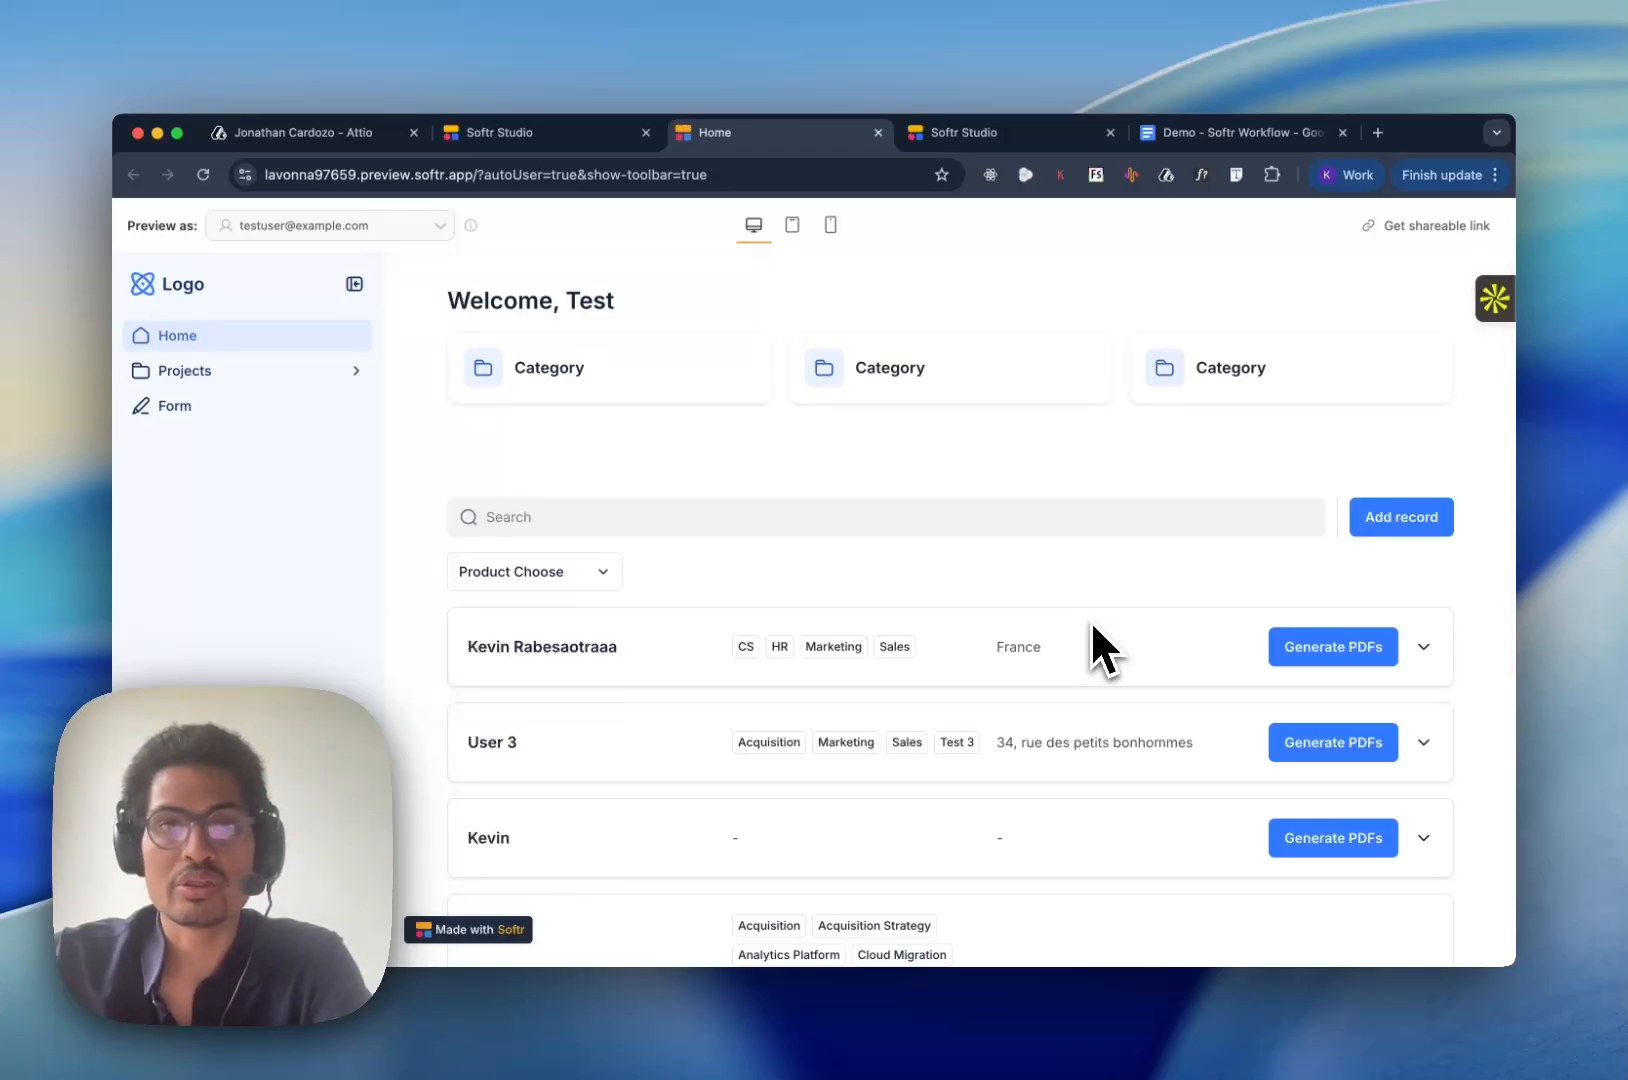
scroll(1092, 625, down, 5)
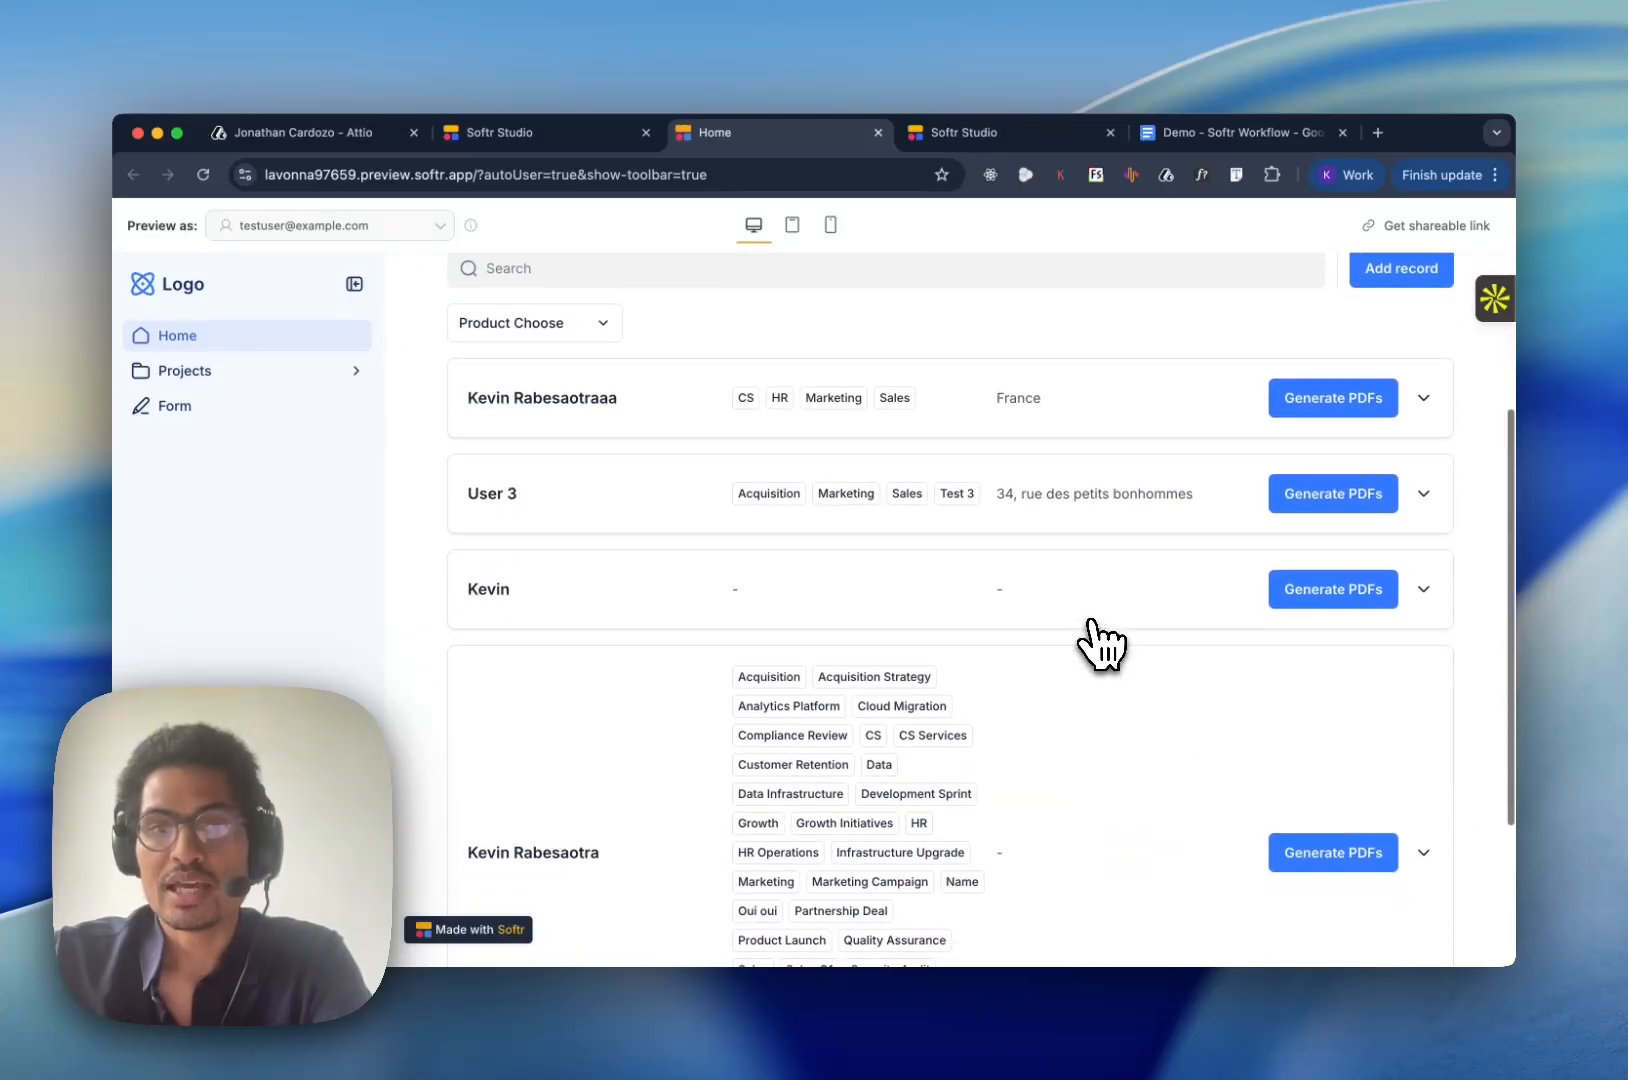
scroll(1100, 645, down, 3)
click(1322, 678)
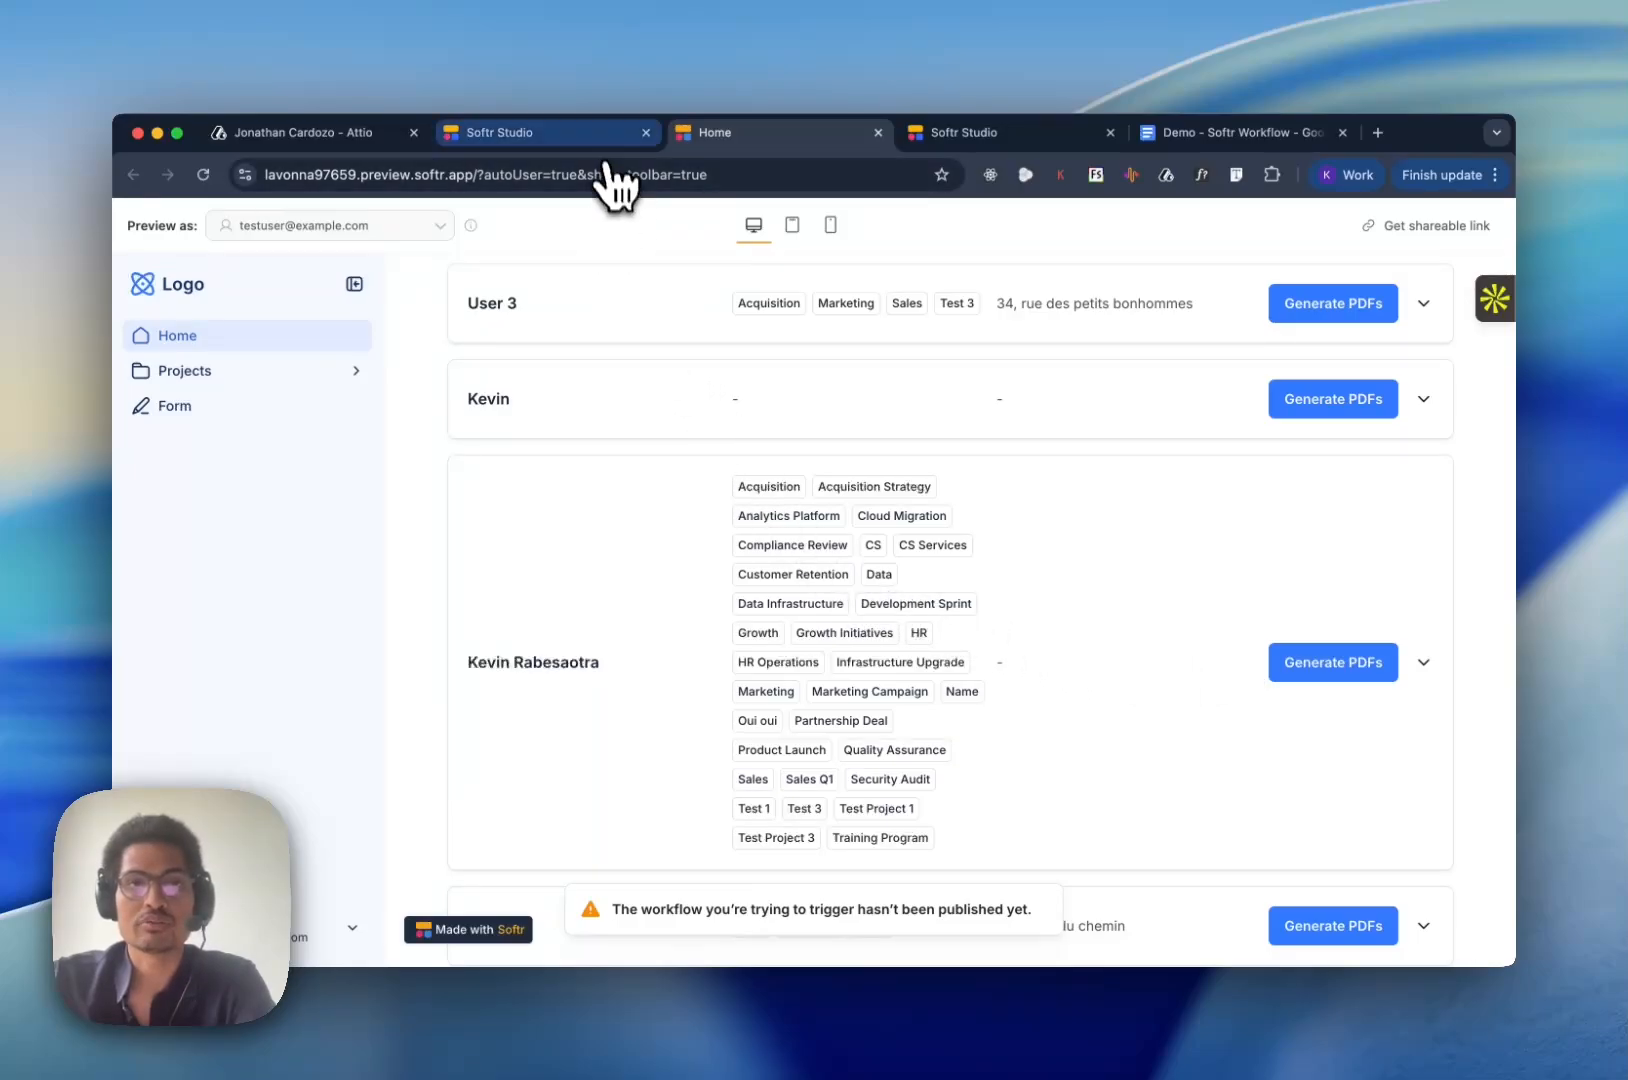
- Turn on and publish the "Typeflow.us <> Softr Demo" workflow from Softr Studio, and close its editor
click(506, 131)
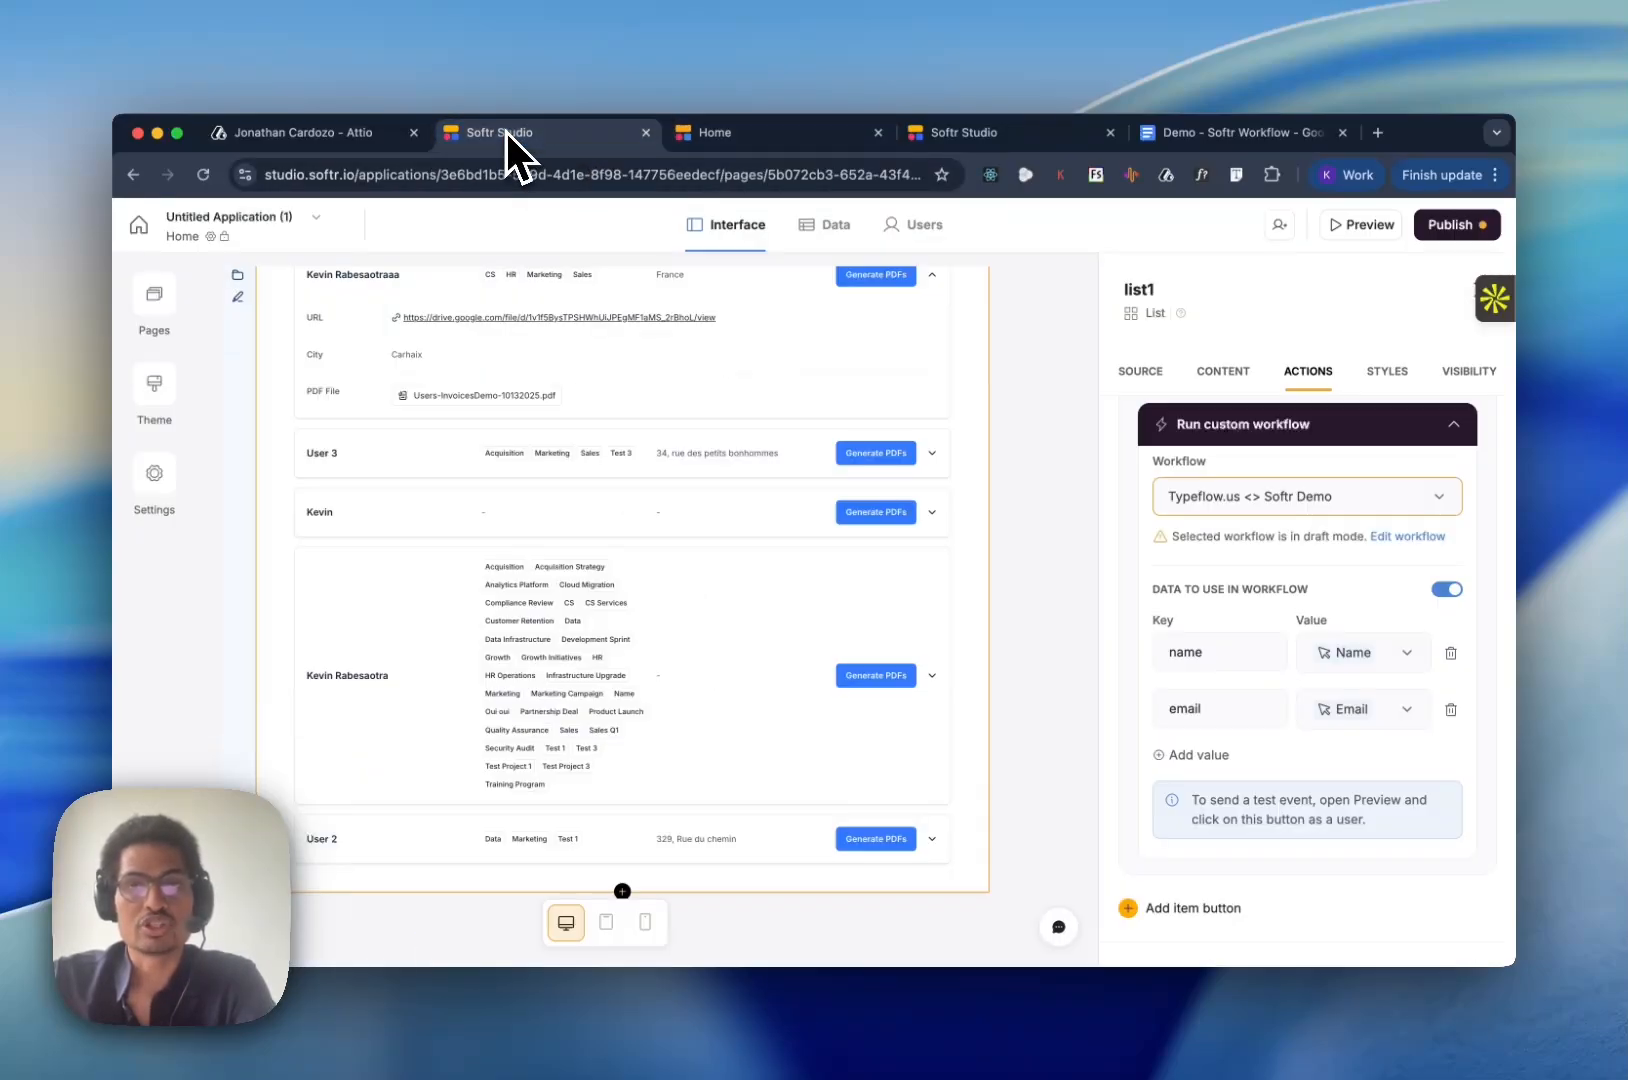
click(1408, 537)
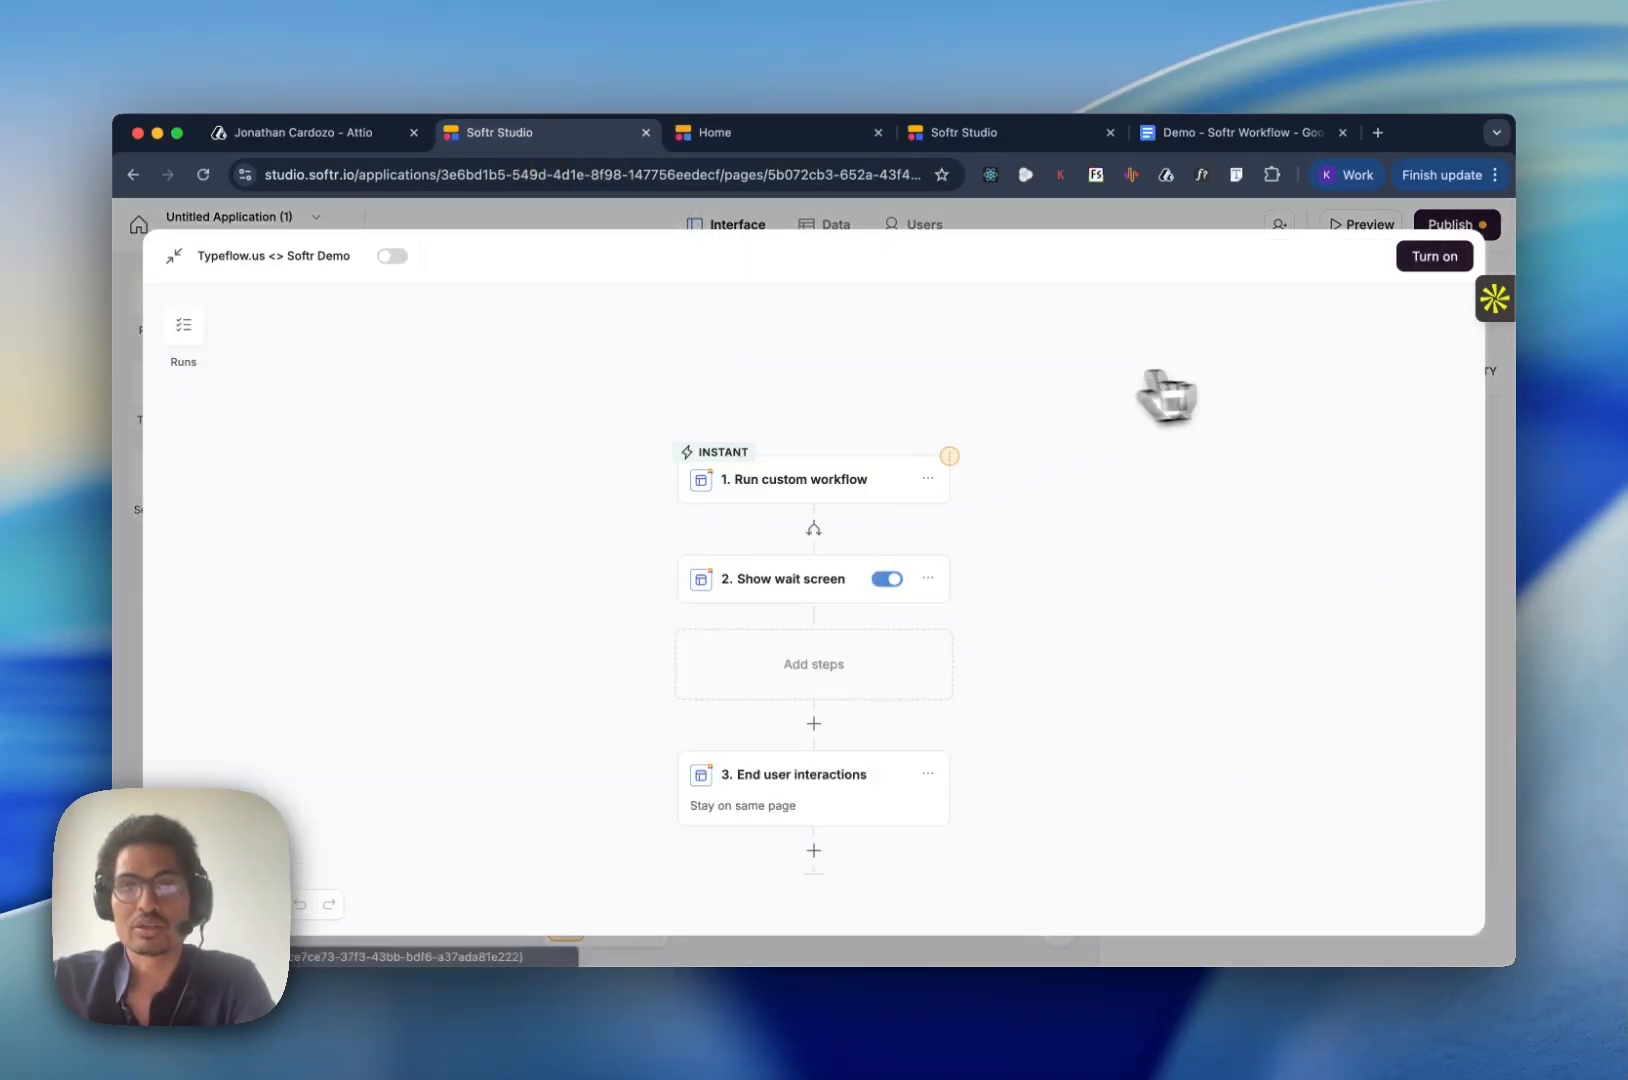
click(392, 256)
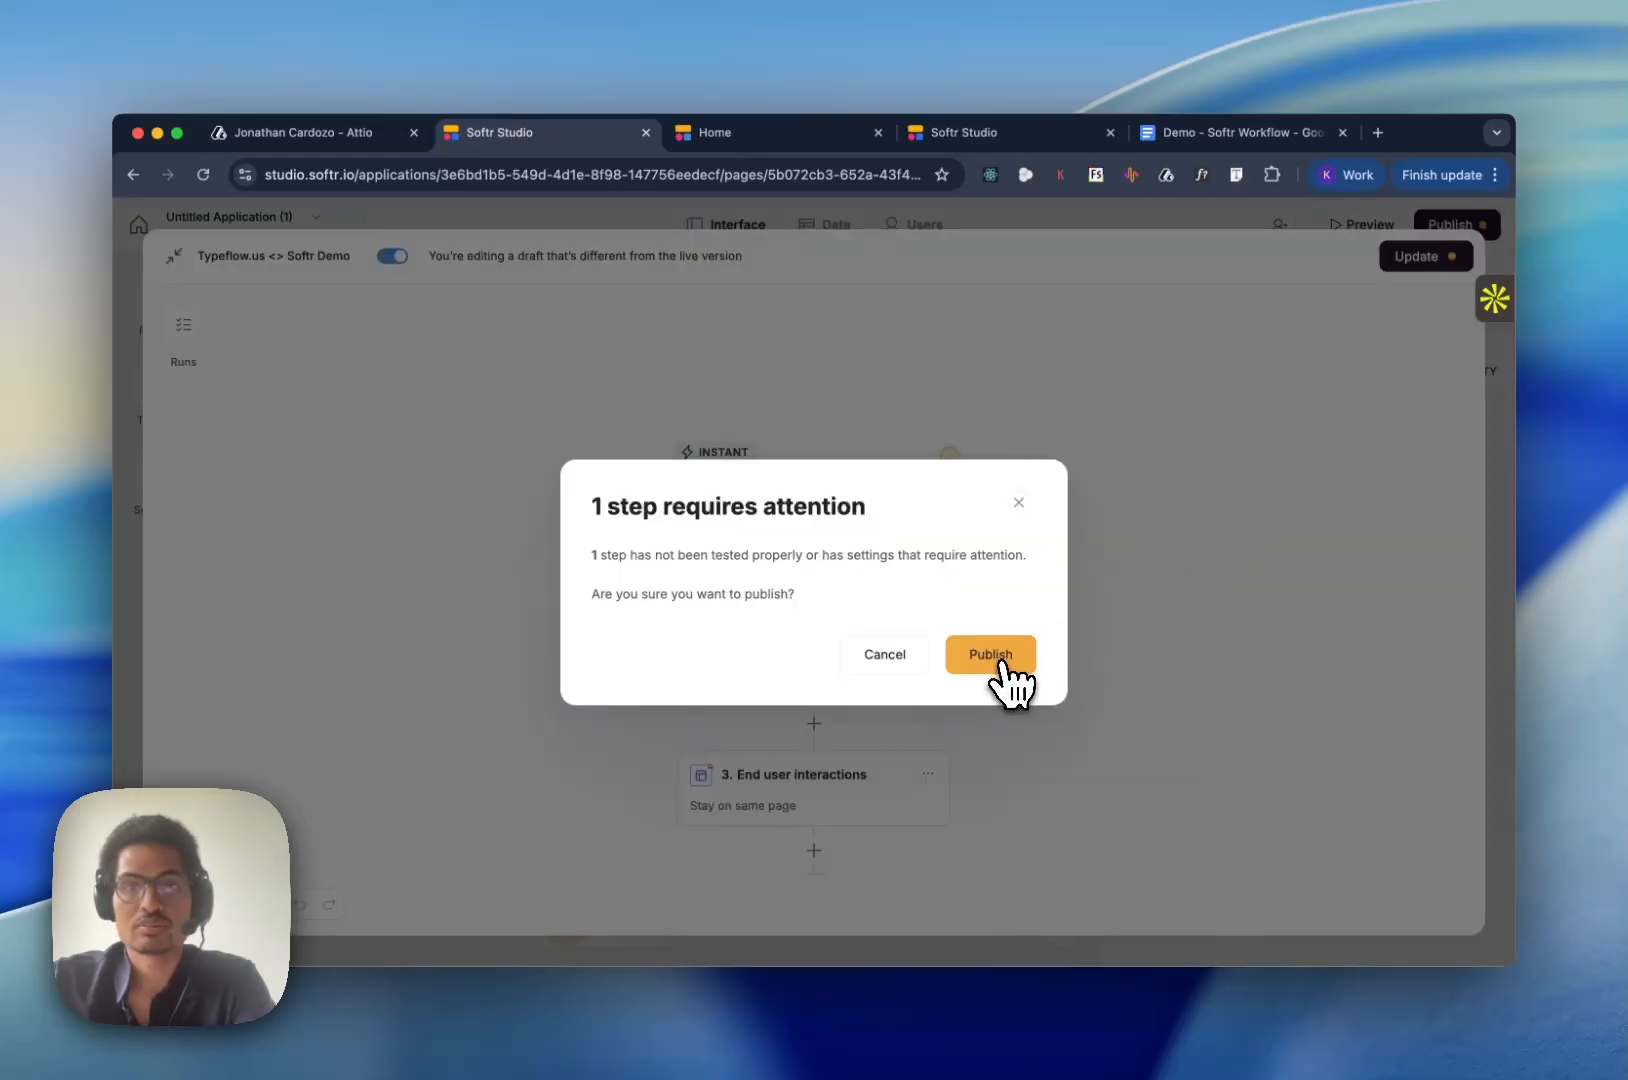
click(1000, 656)
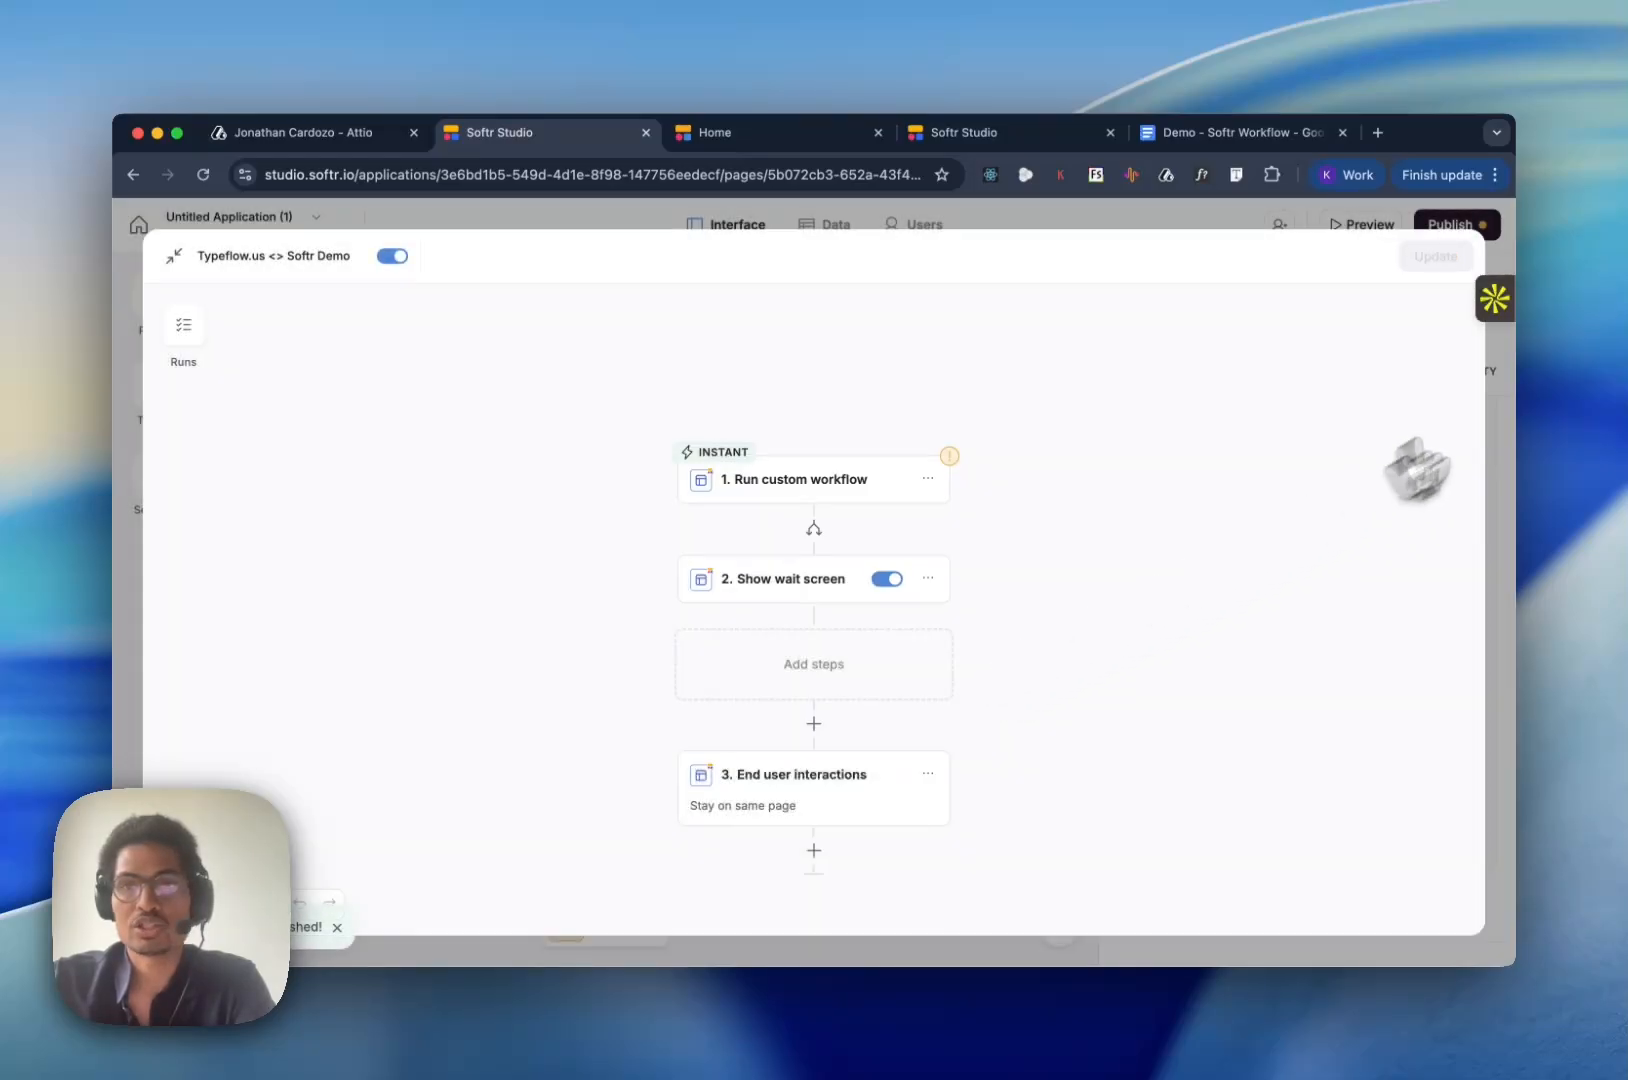
click(1210, 230)
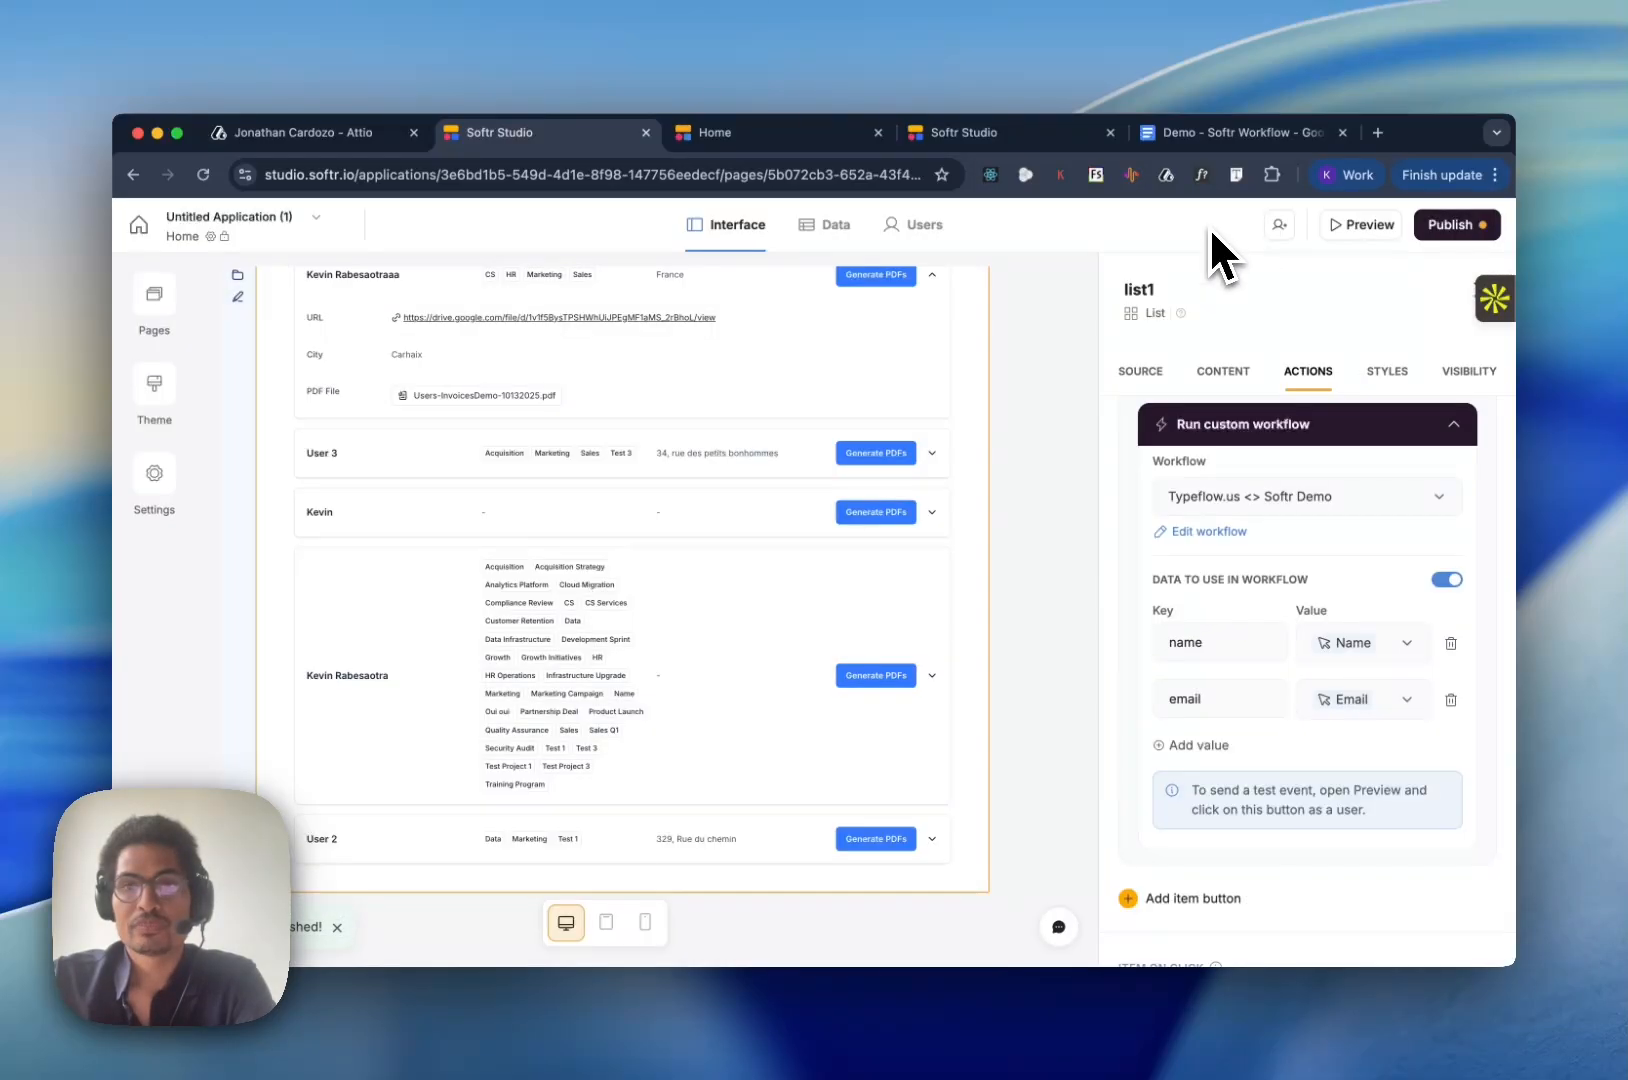
- Run Generate PDFs for the record with the longest tag list in the preview, and test the workflow's Run custom workflow trigger
click(764, 140)
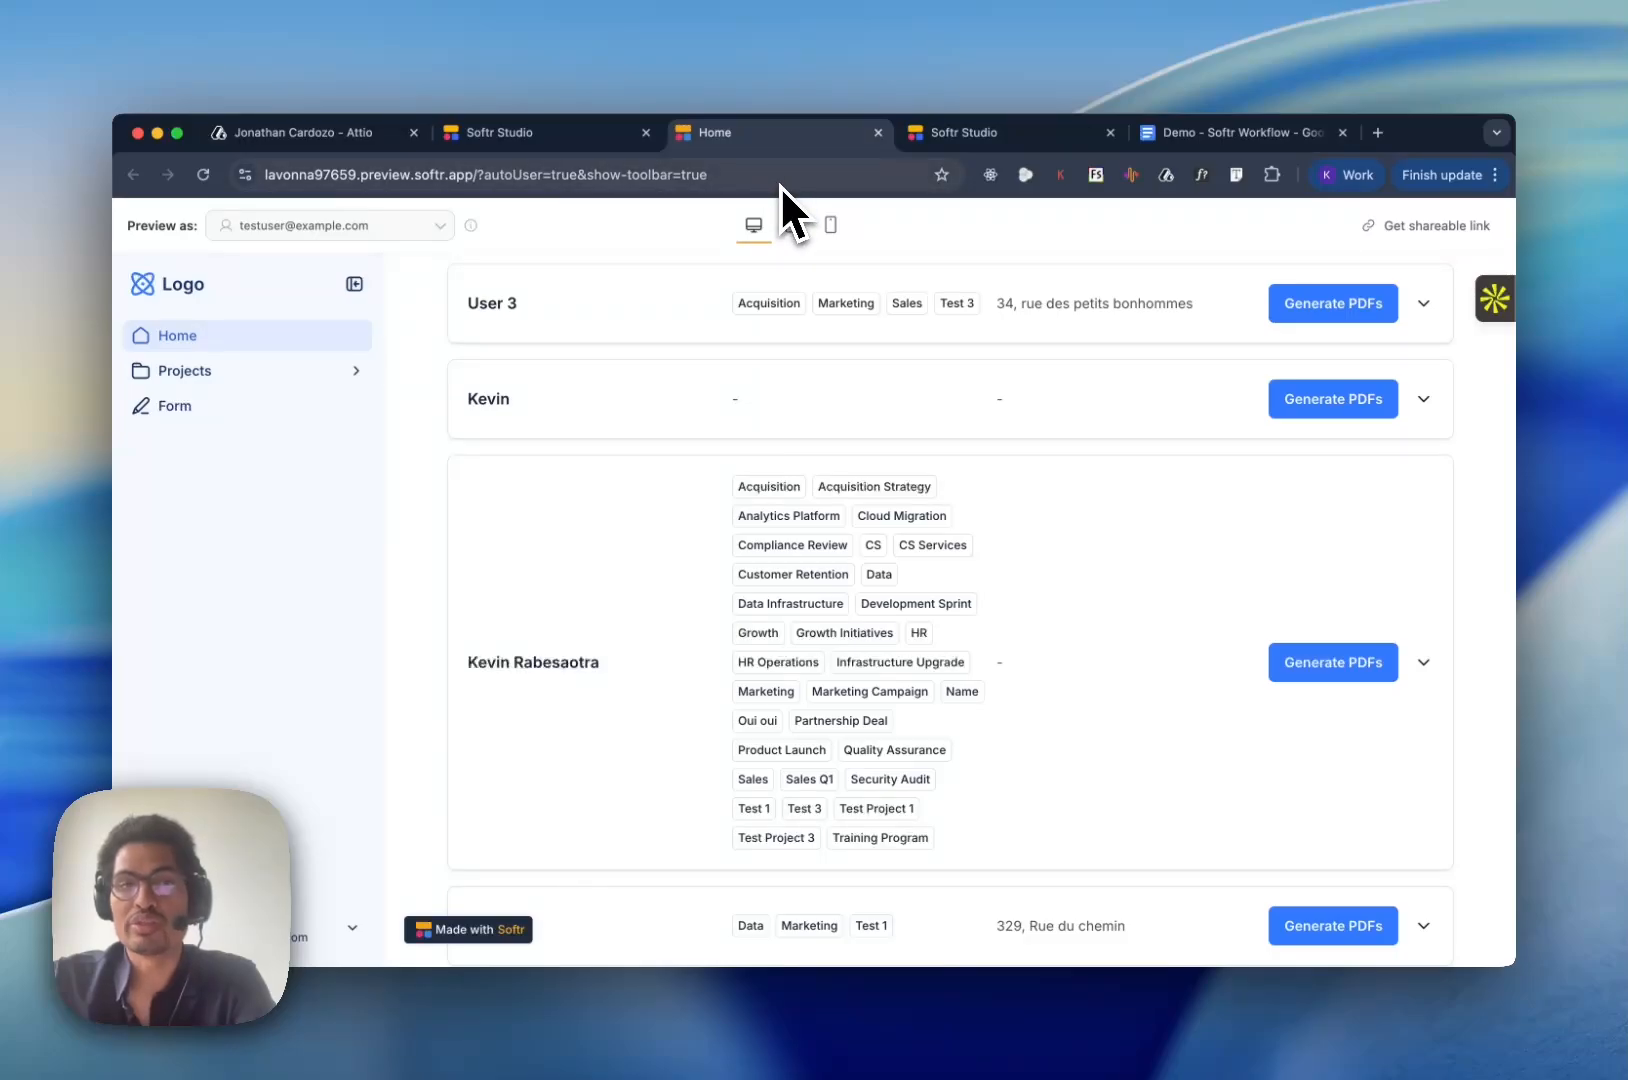
click(1376, 672)
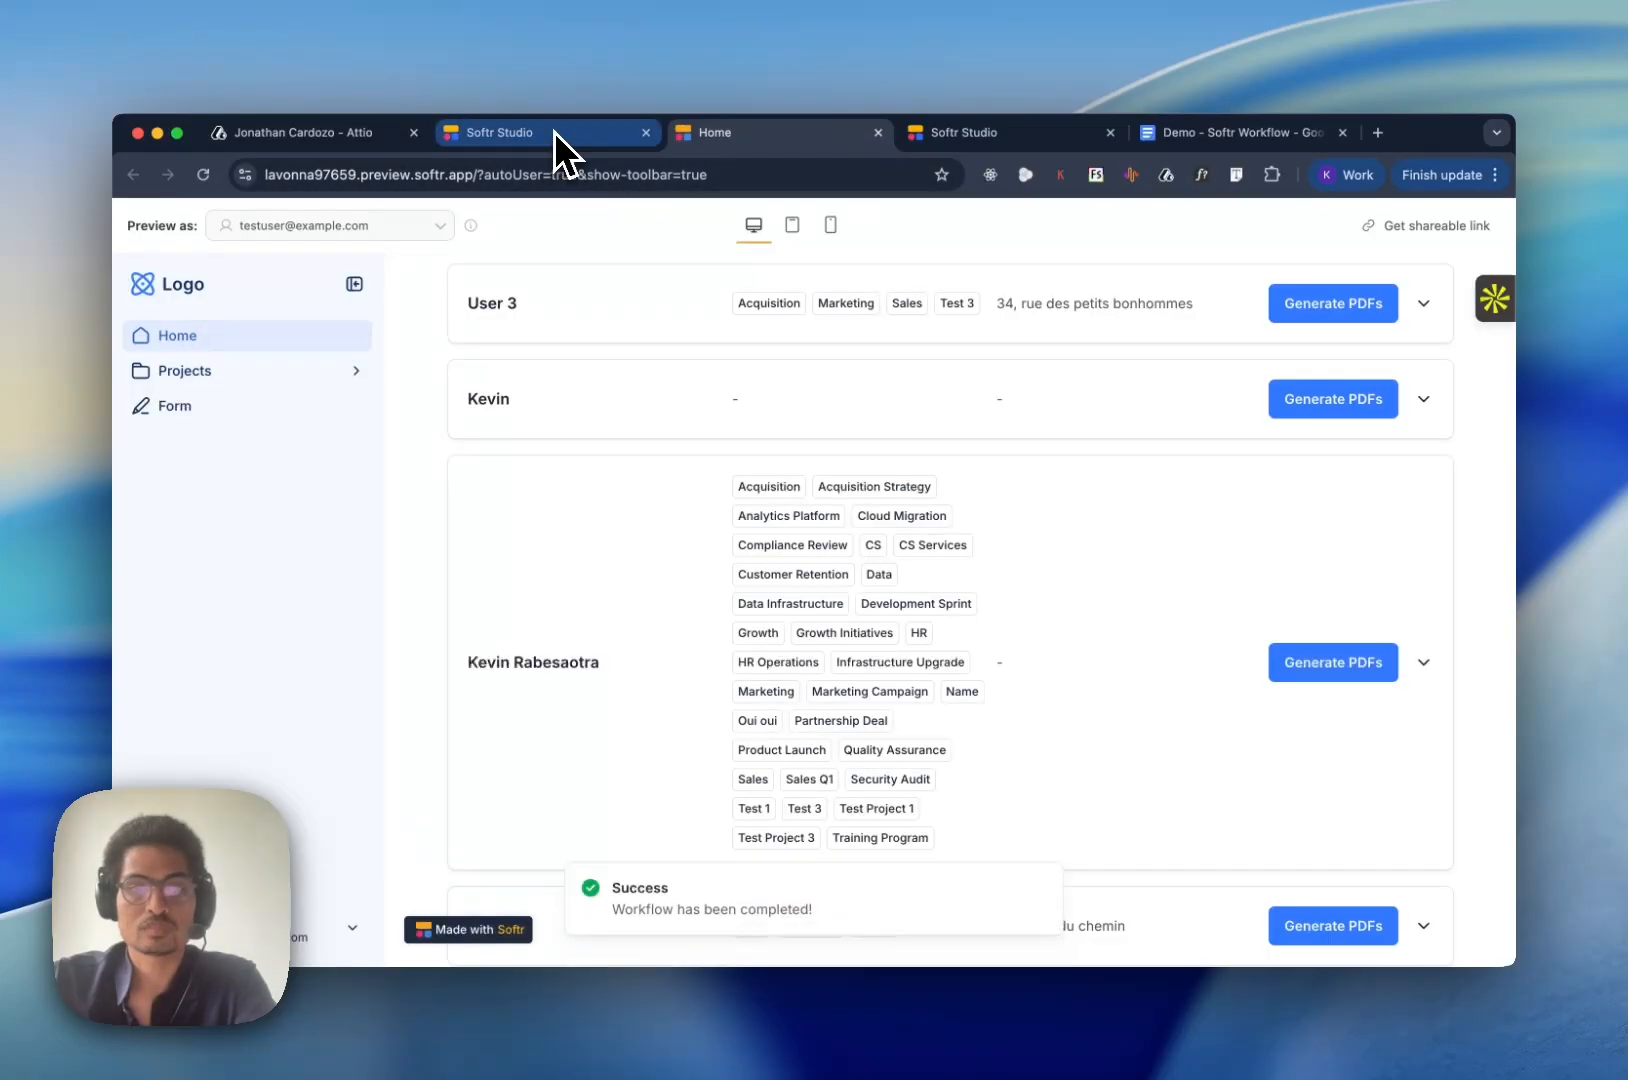
click(555, 132)
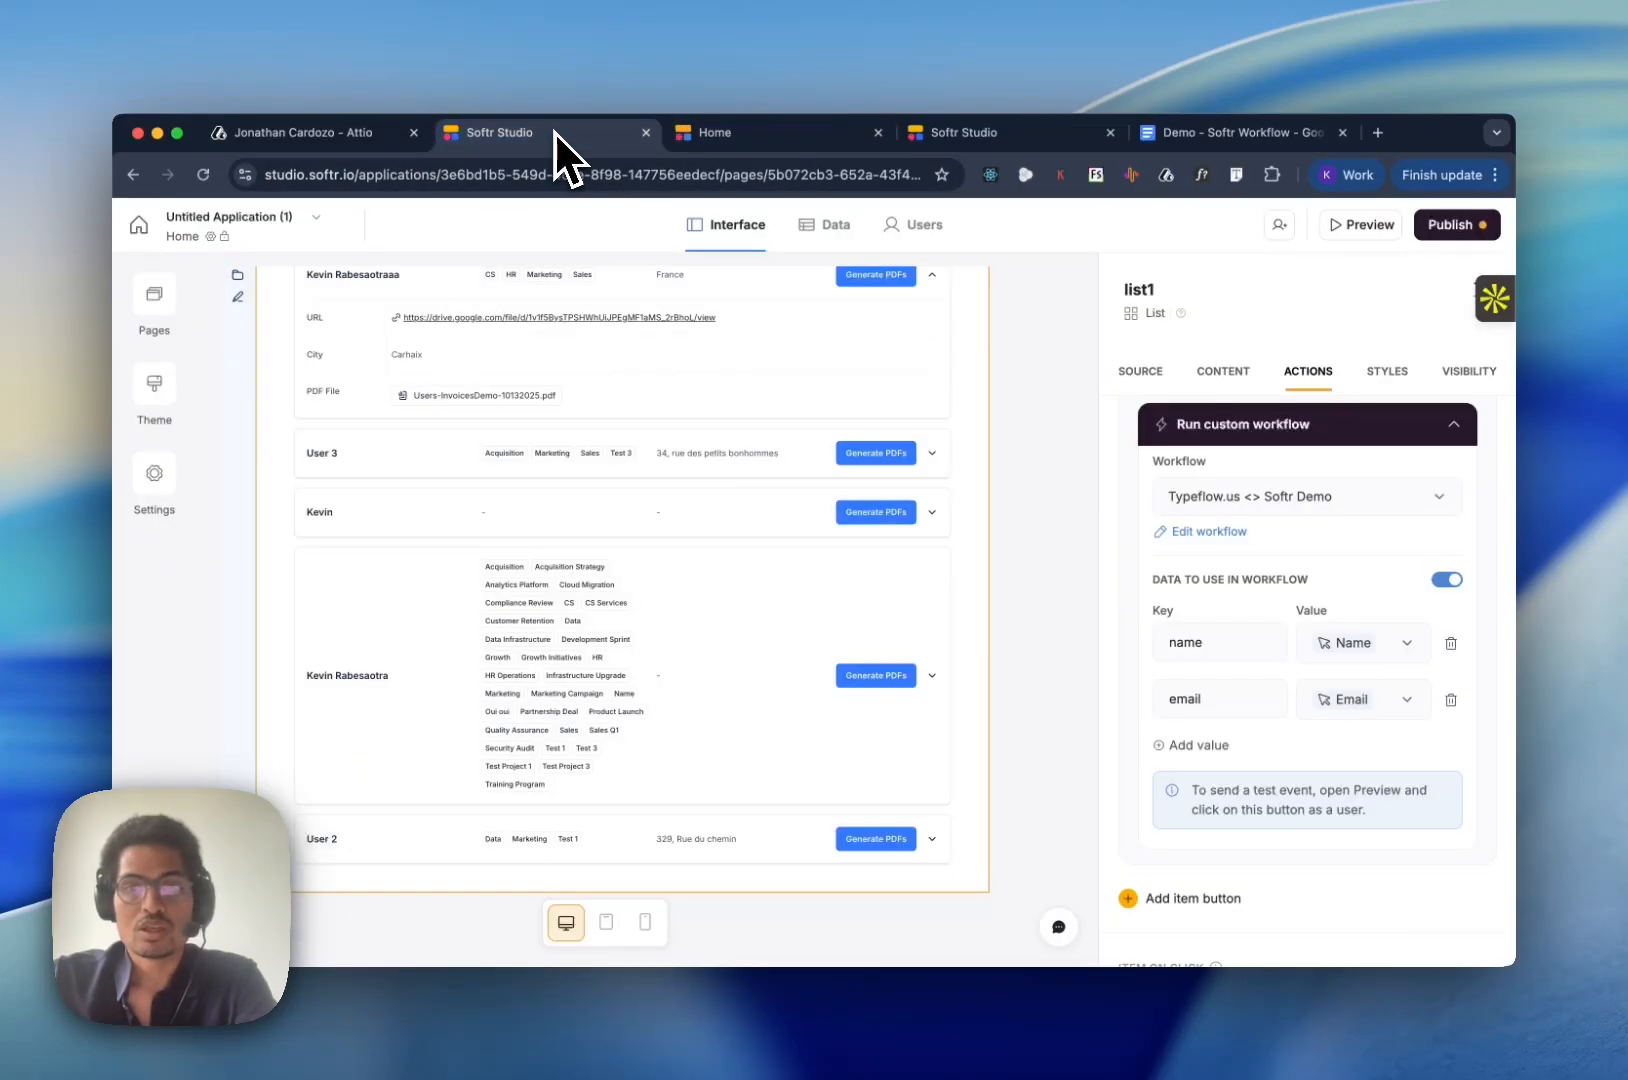
click(1208, 533)
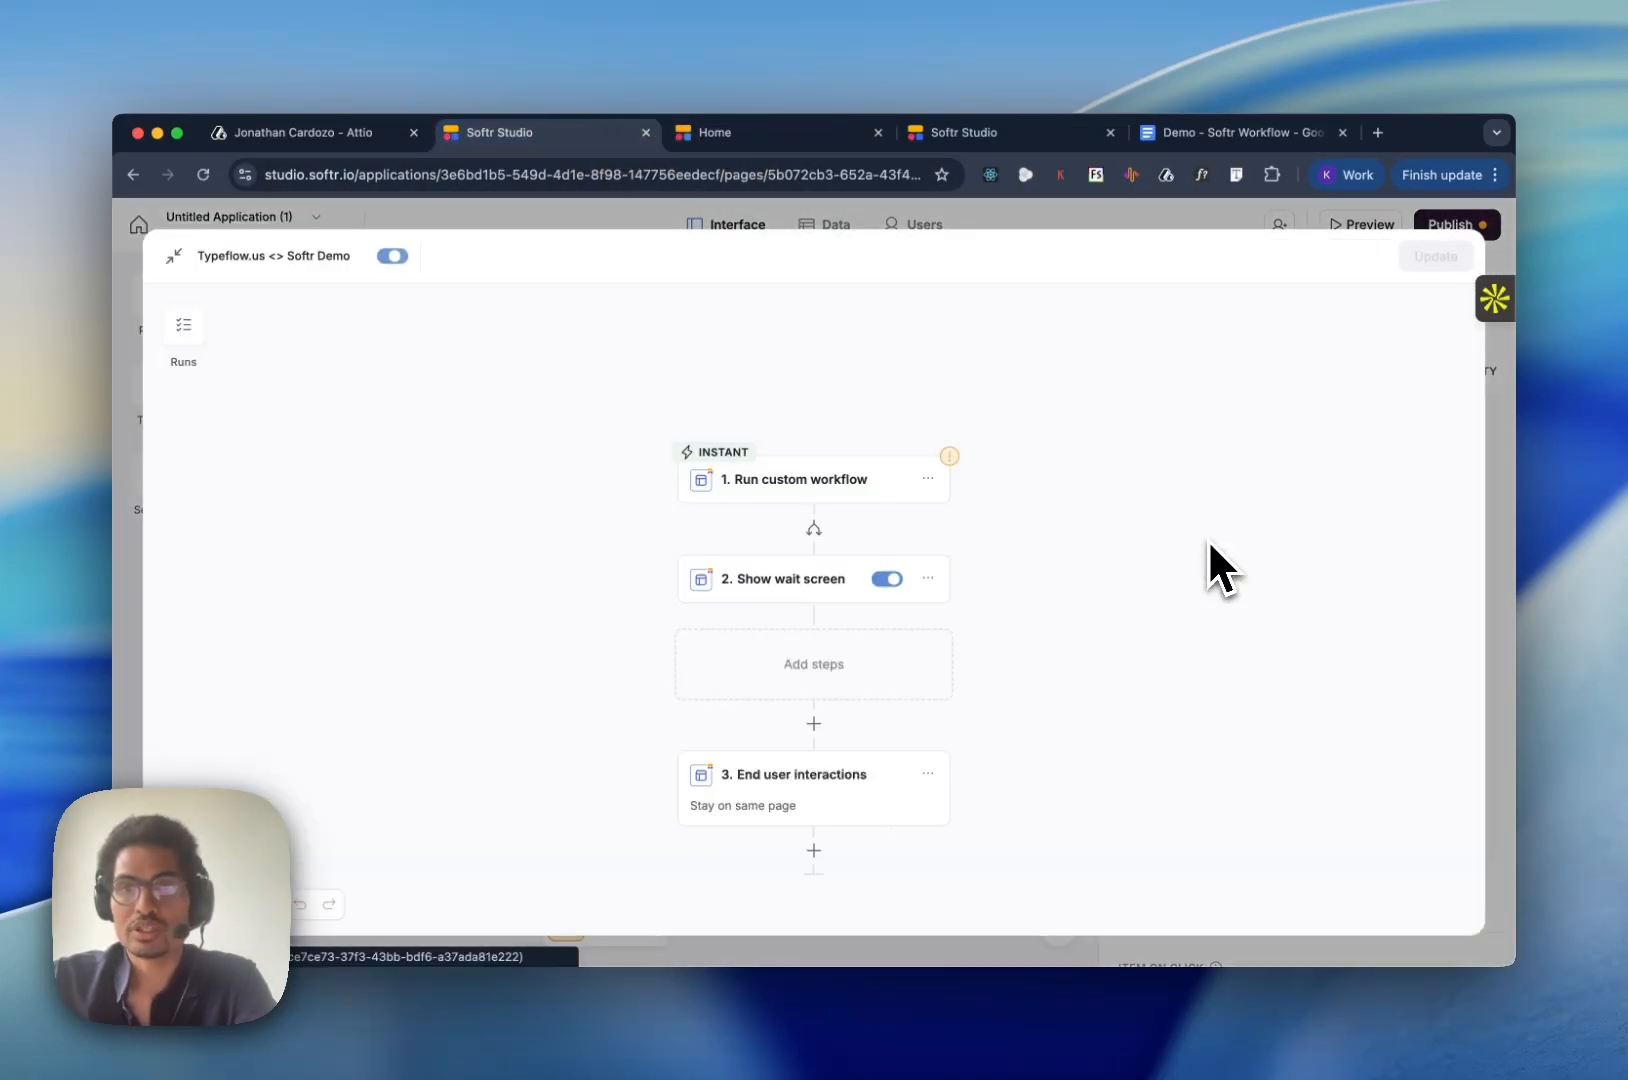
click(836, 484)
click(1373, 386)
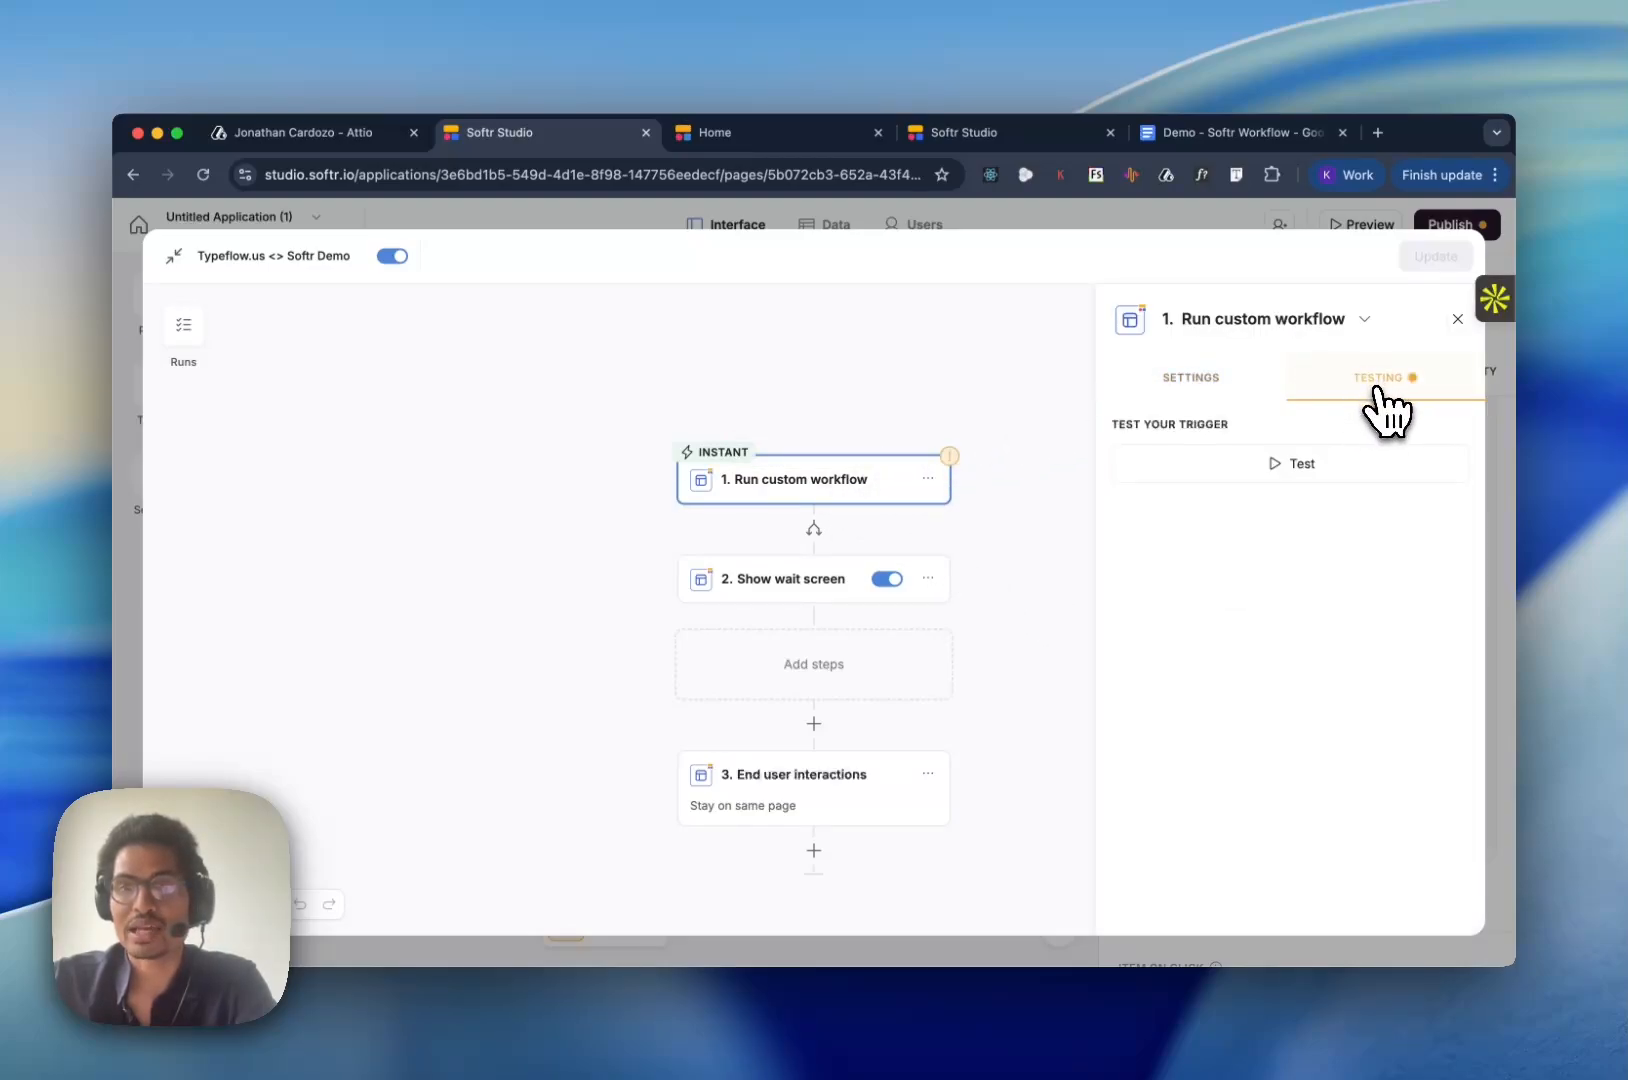
click(1299, 474)
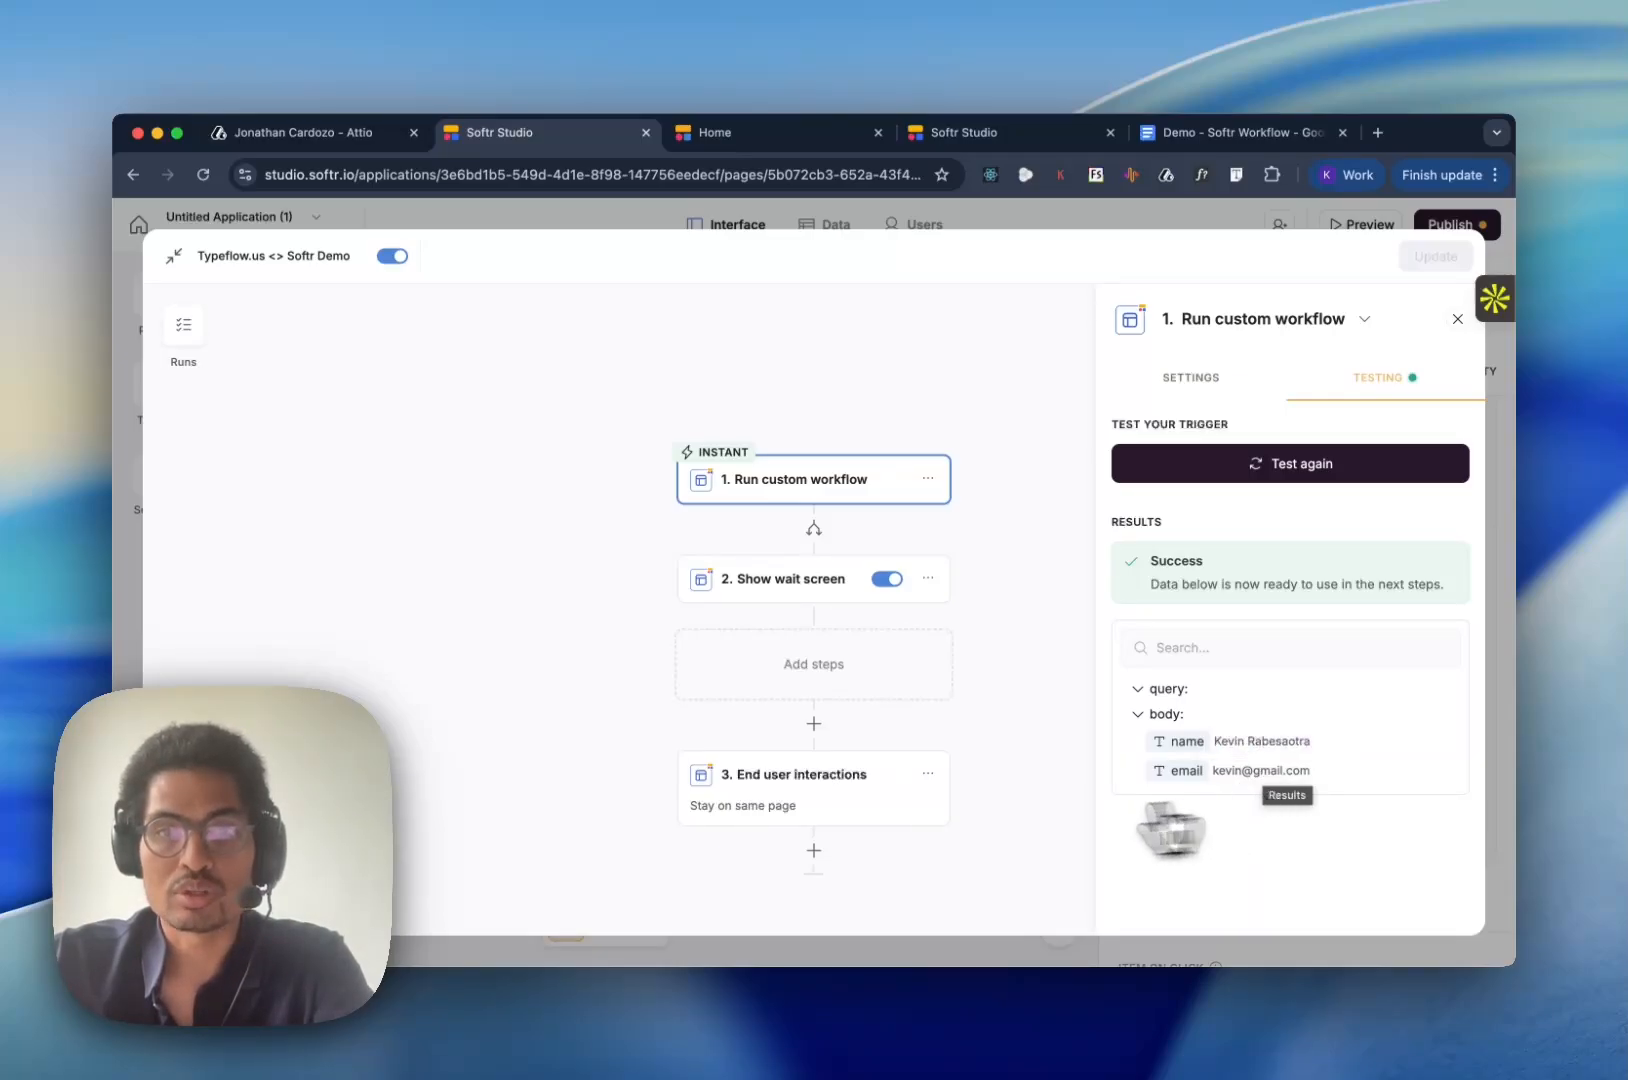
- Add a Call API action to the workflow between the Show wait screen and End user interactions steps
click(816, 725)
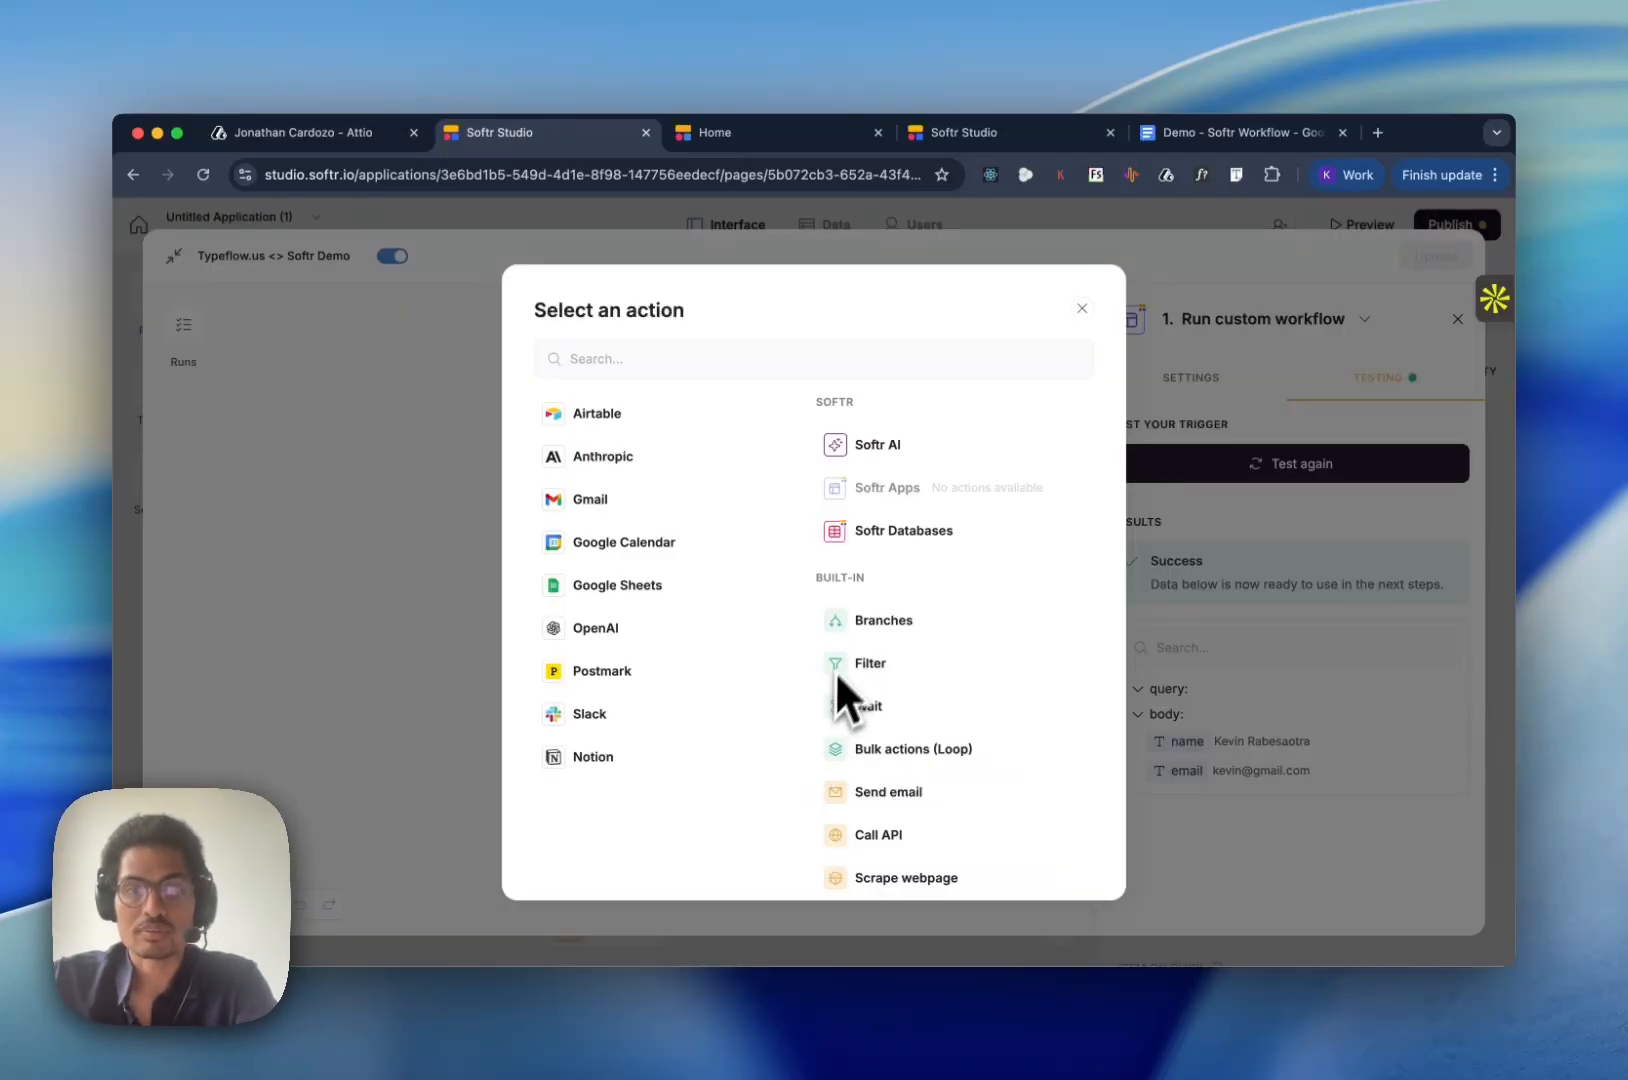
scroll(846, 645, down, 2)
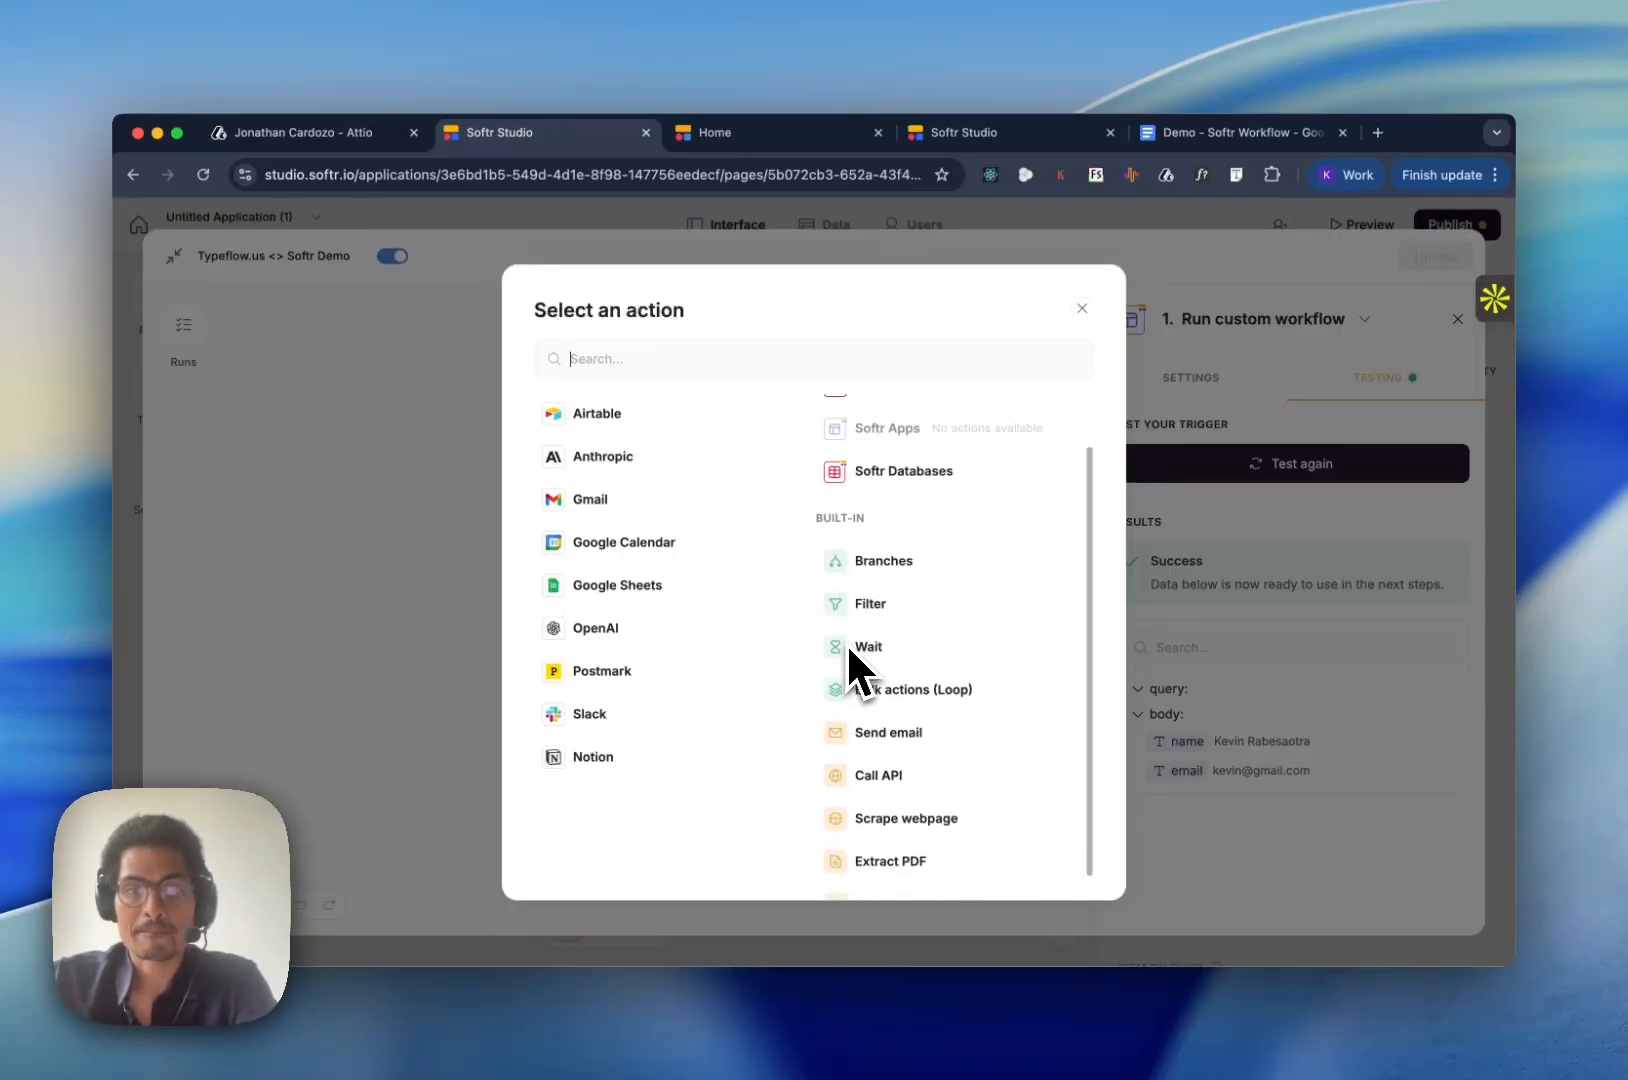
click(875, 752)
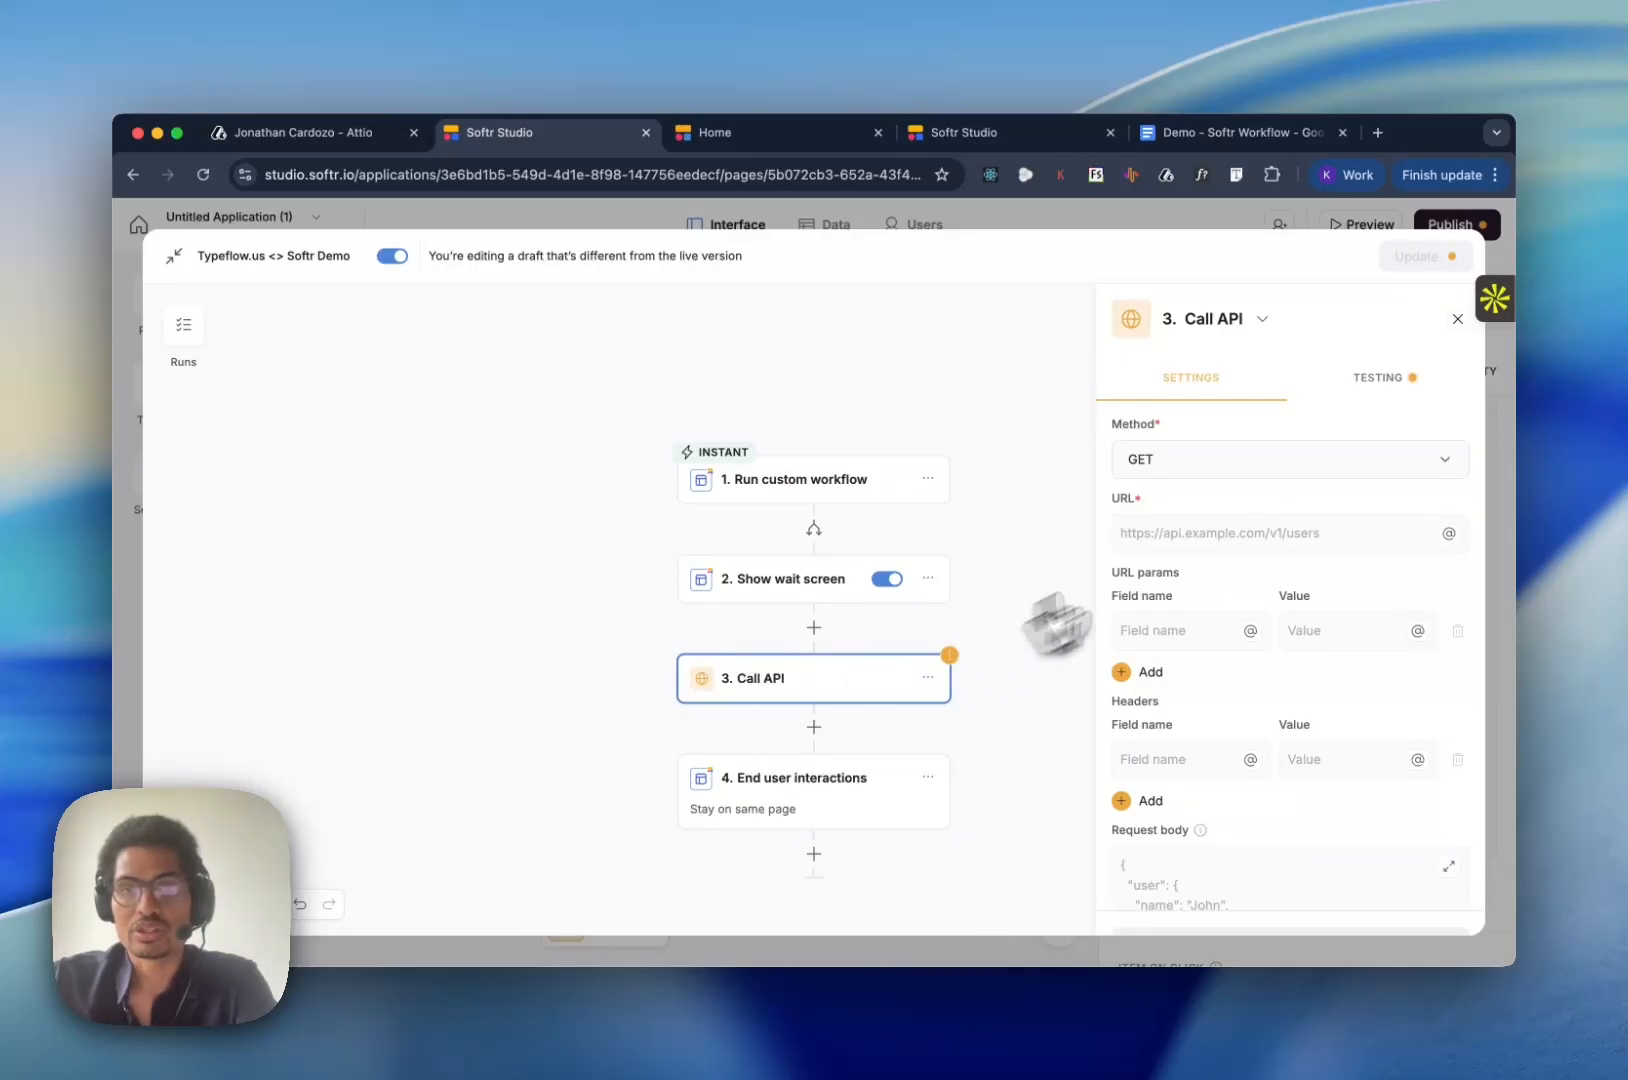
click(1194, 458)
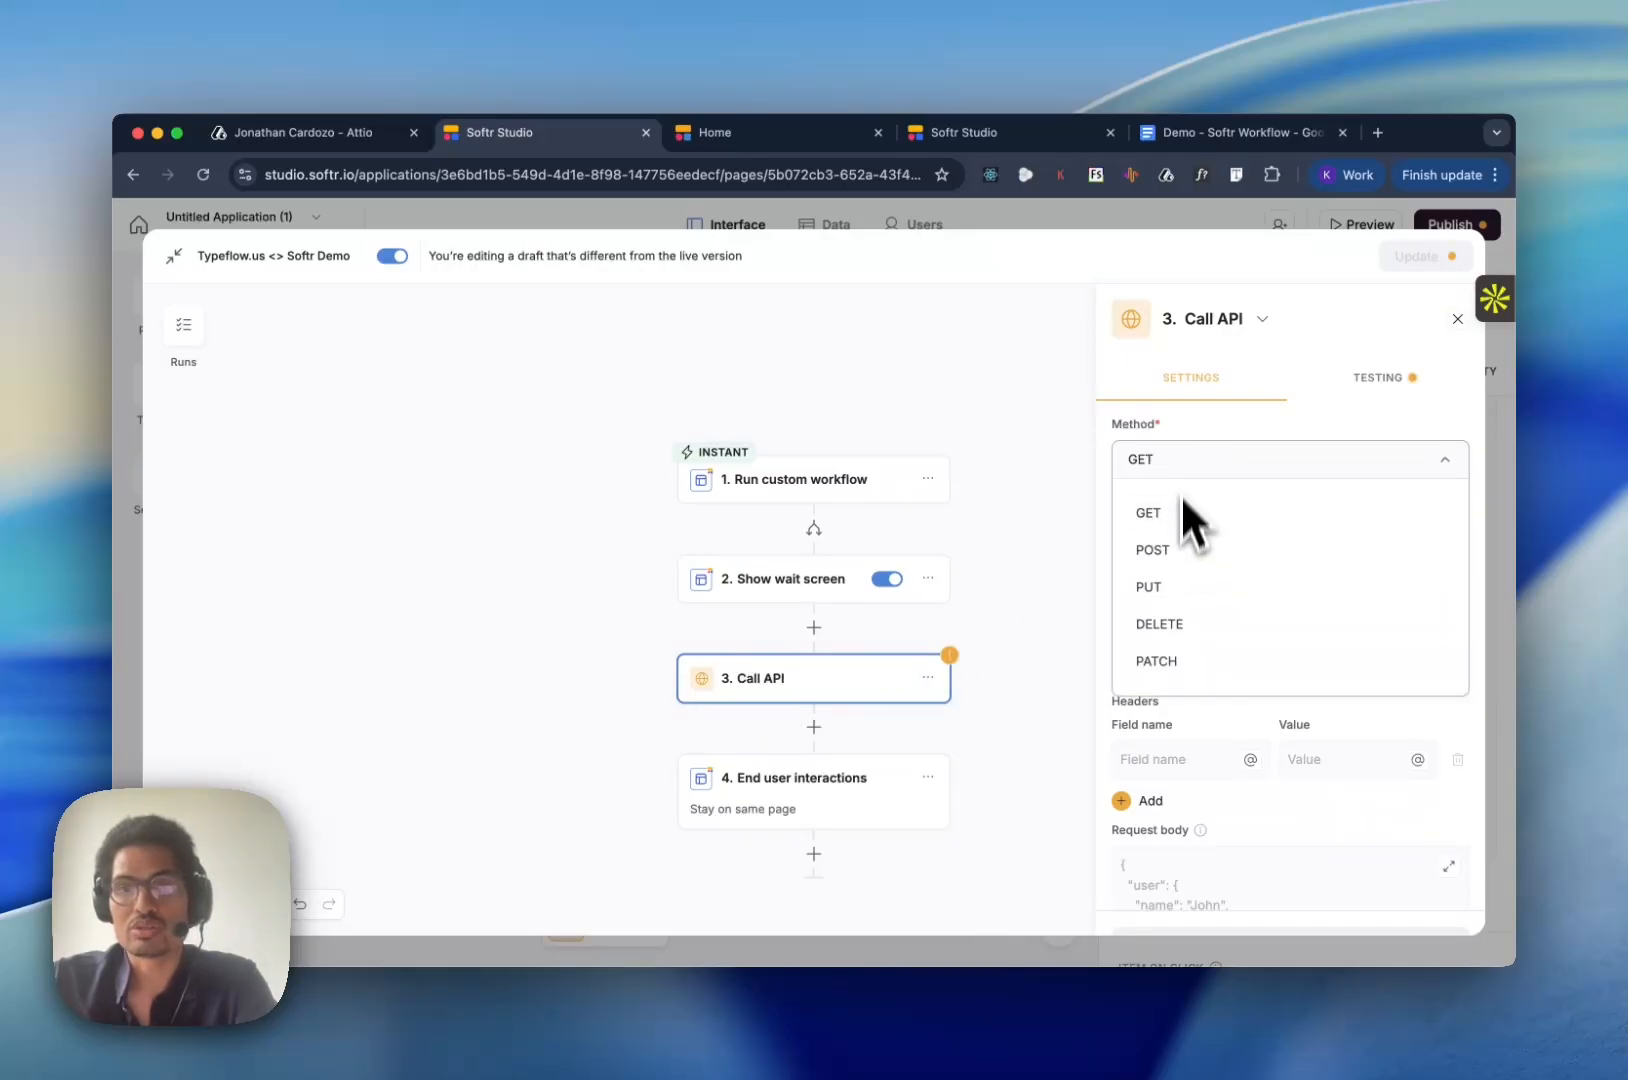
click(1177, 549)
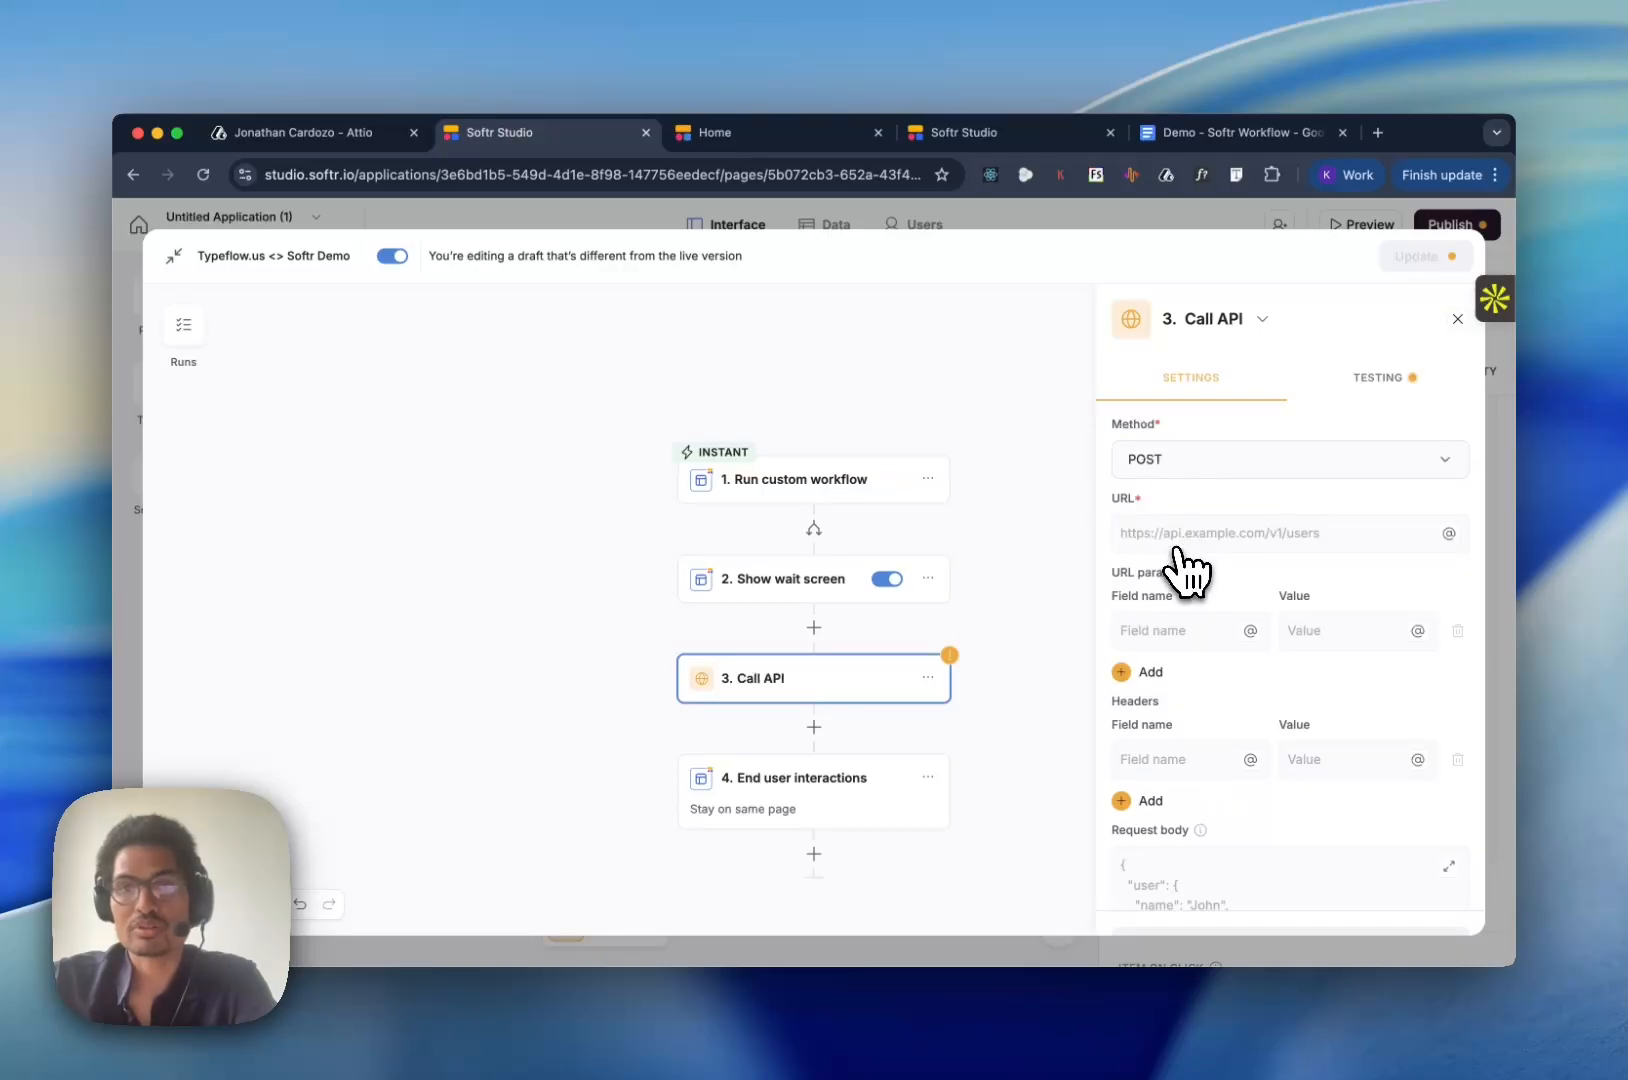
click(1177, 545)
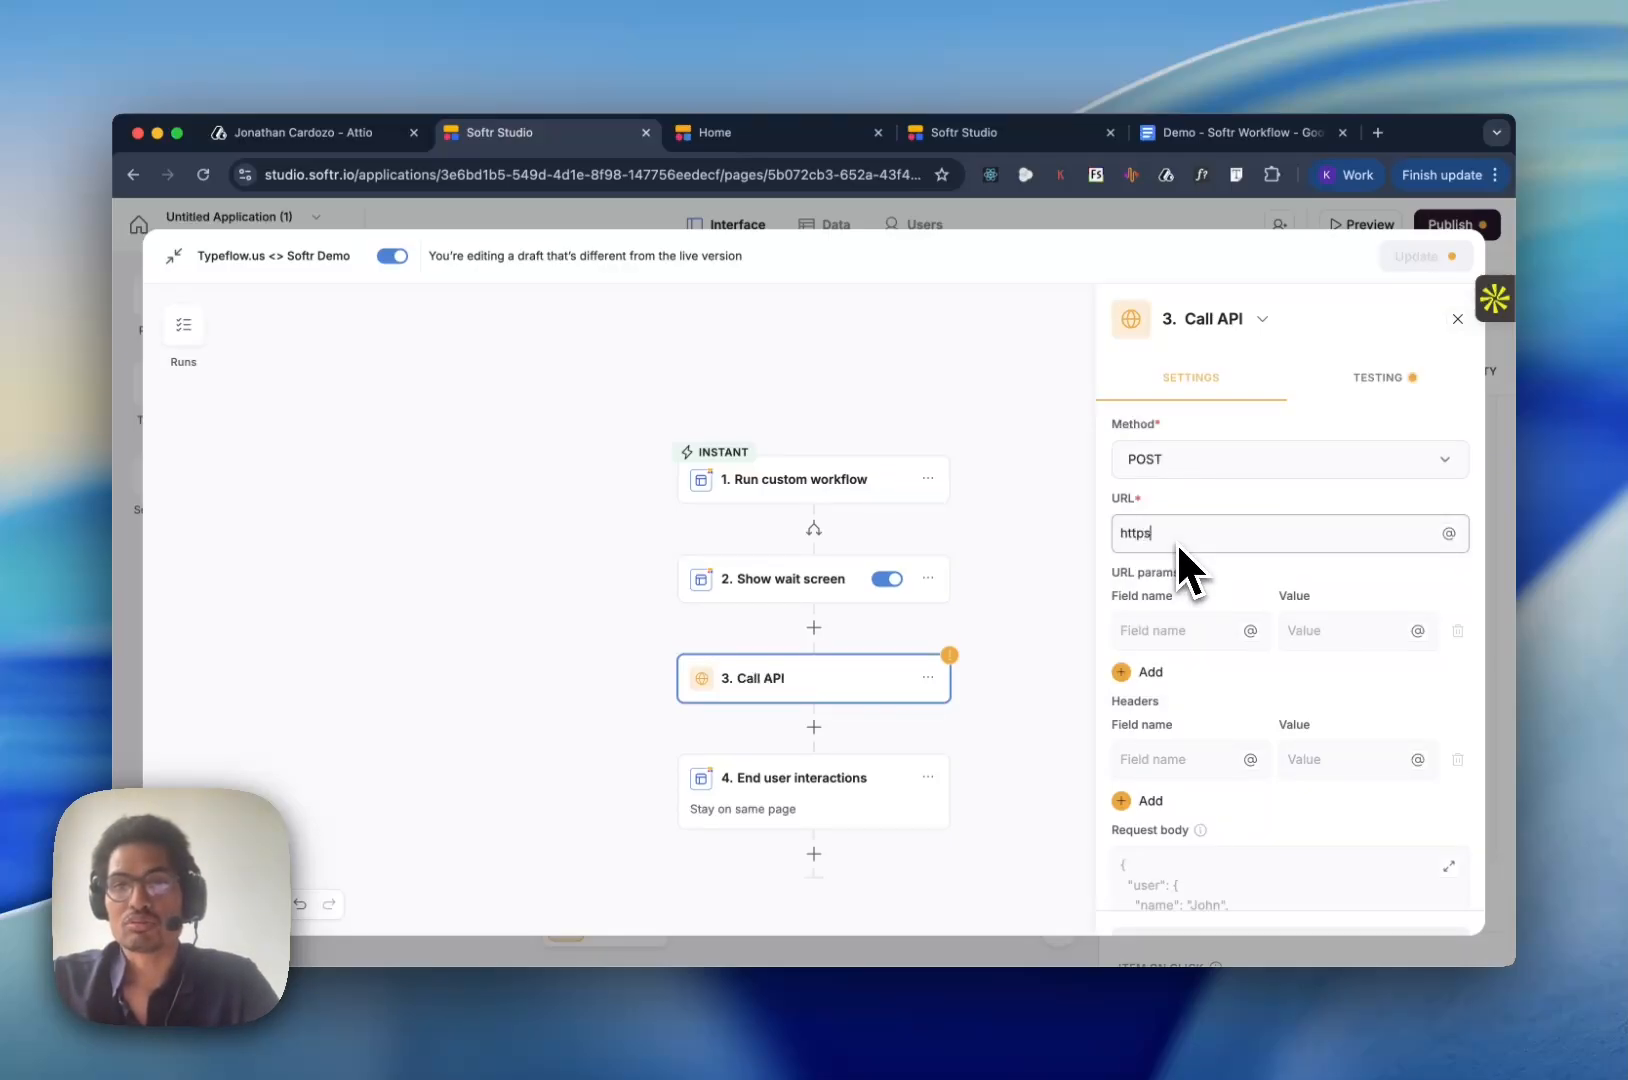
text(https://app.typefl)
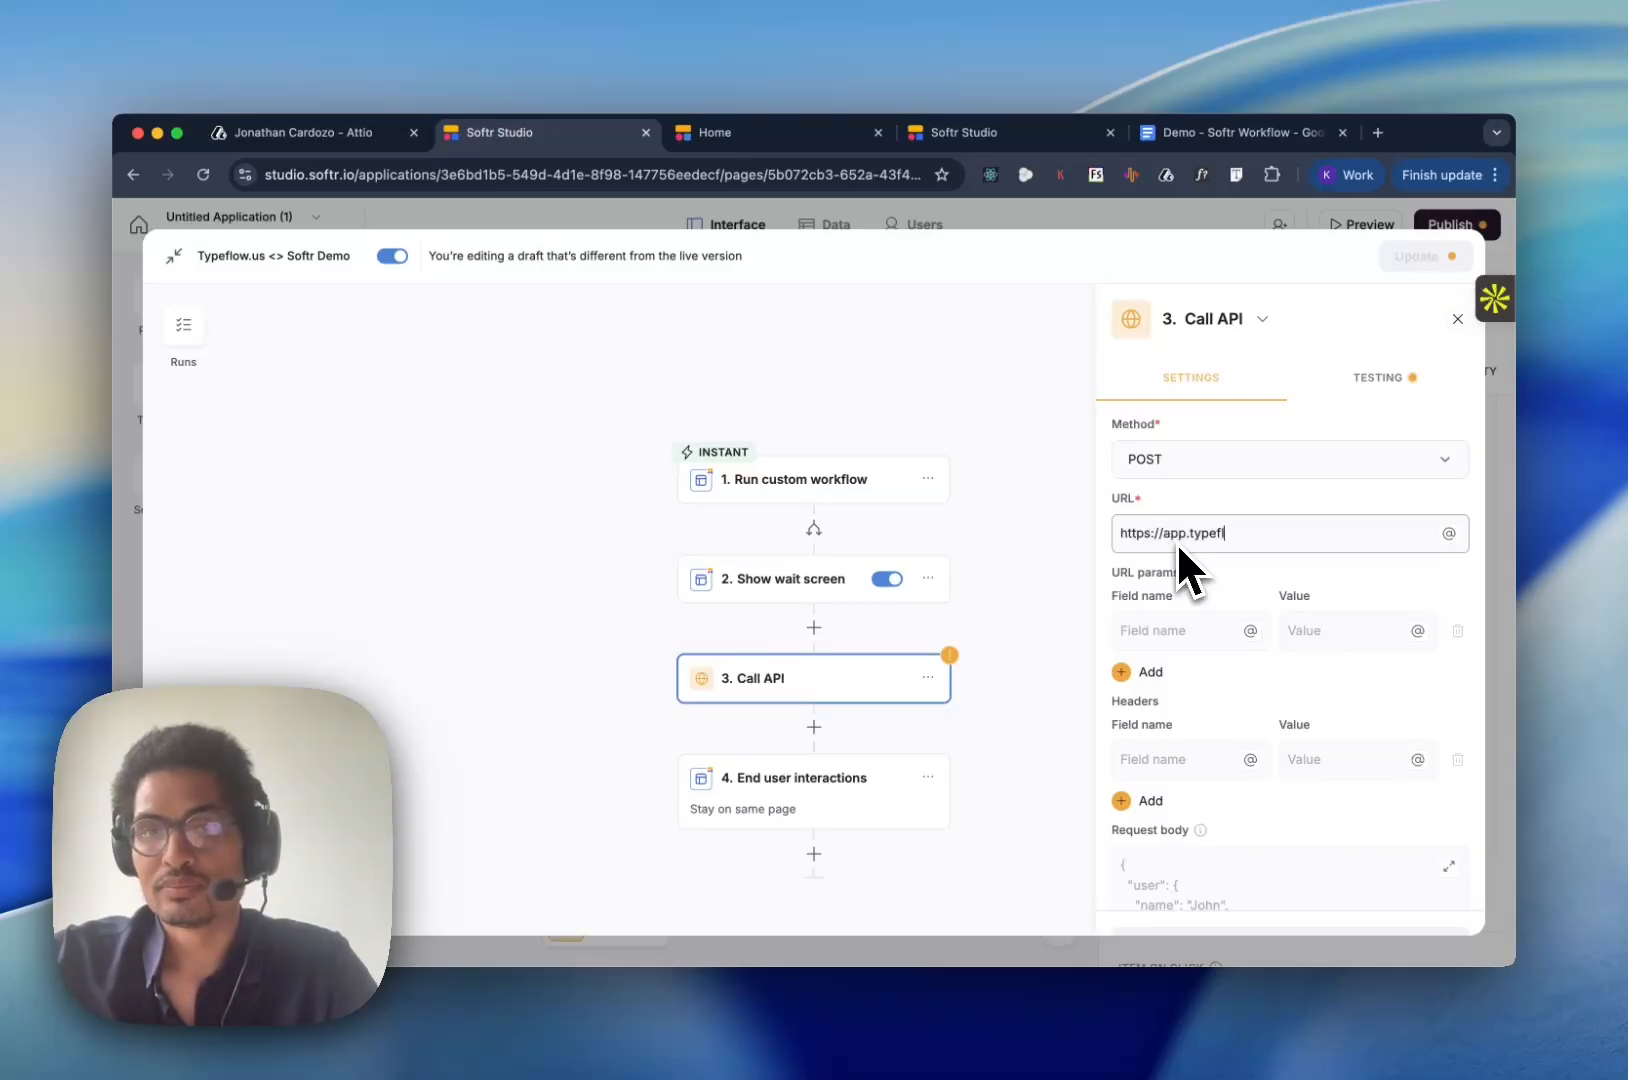
text(ow.us/api/create-pdf)
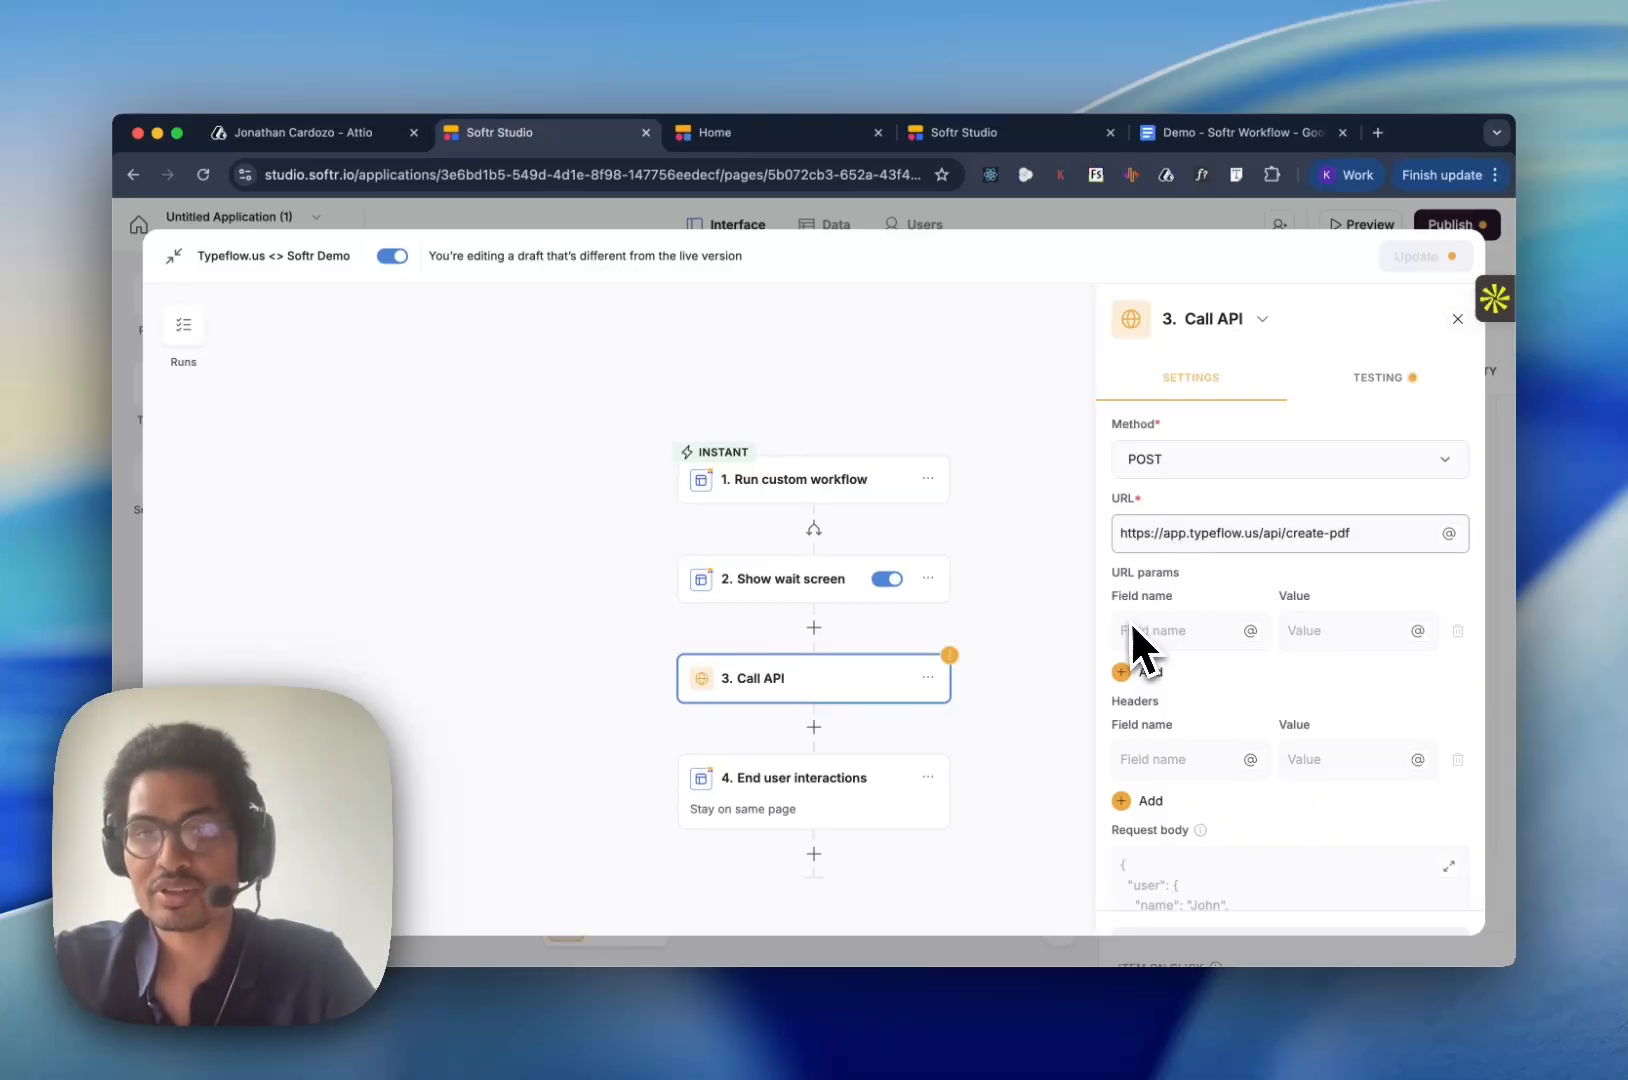
- Add an Authorization header to the Call API action, with a value starting with Bearer
scroll(1182, 678, down, 2)
click(1178, 665)
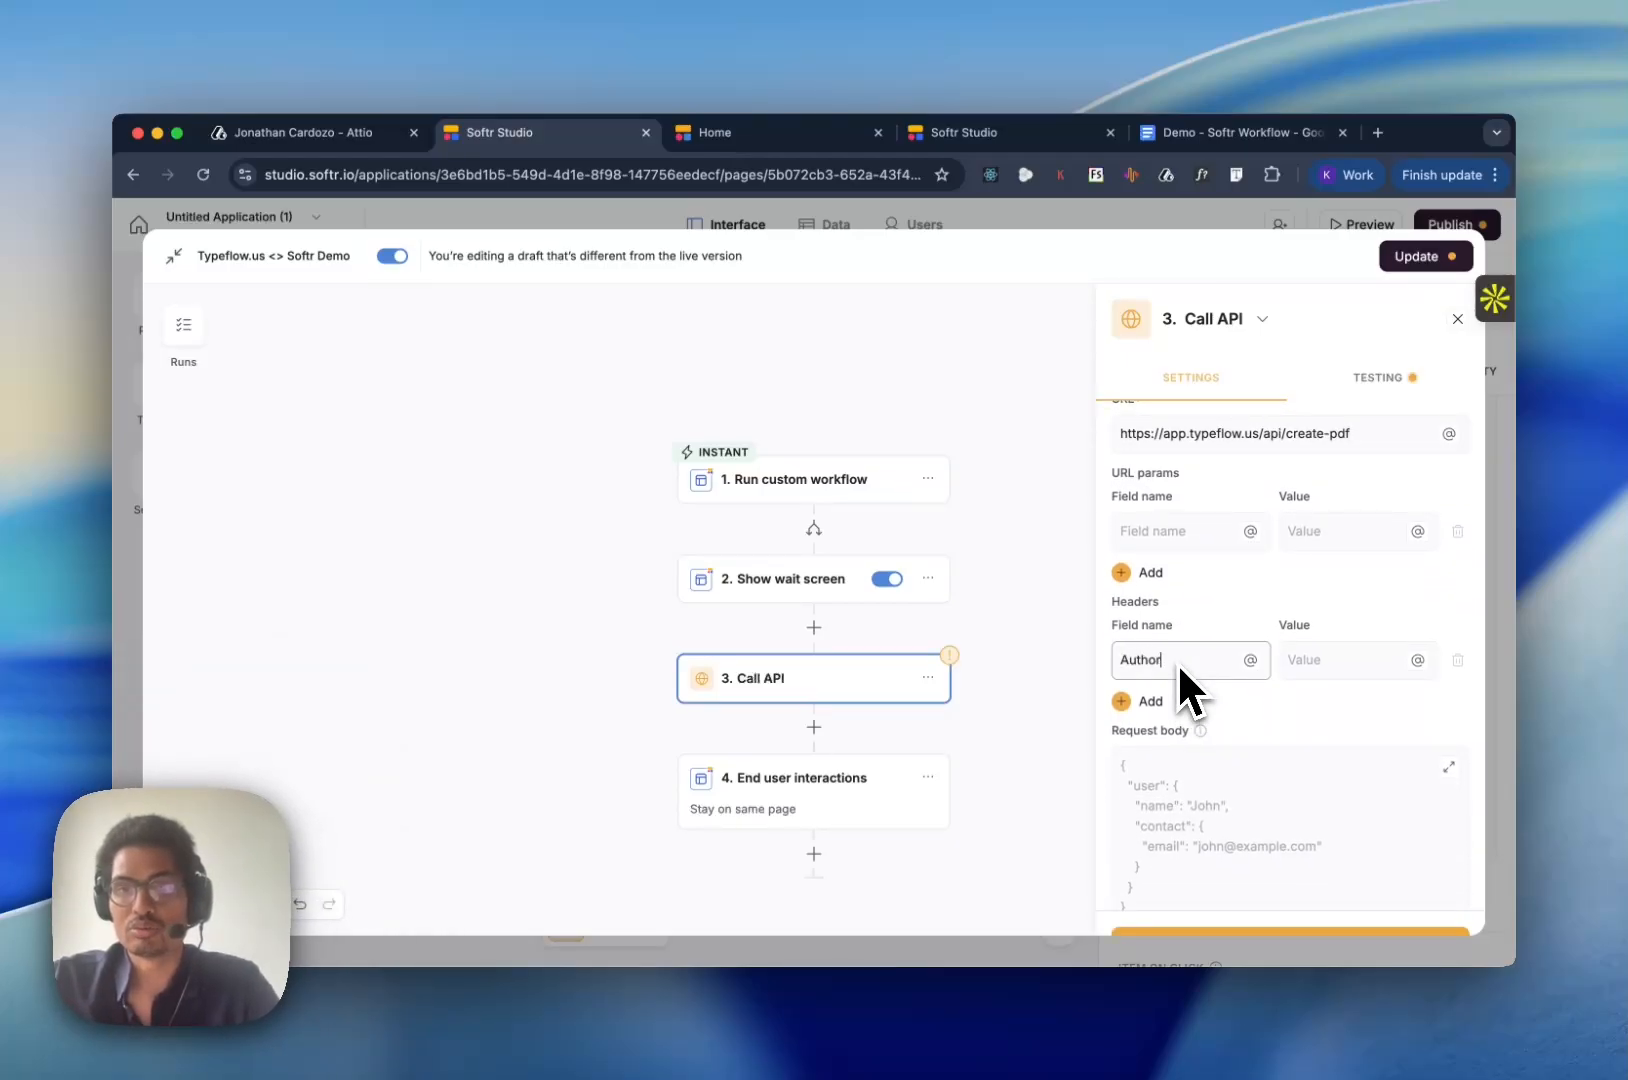
text(Authoriza)
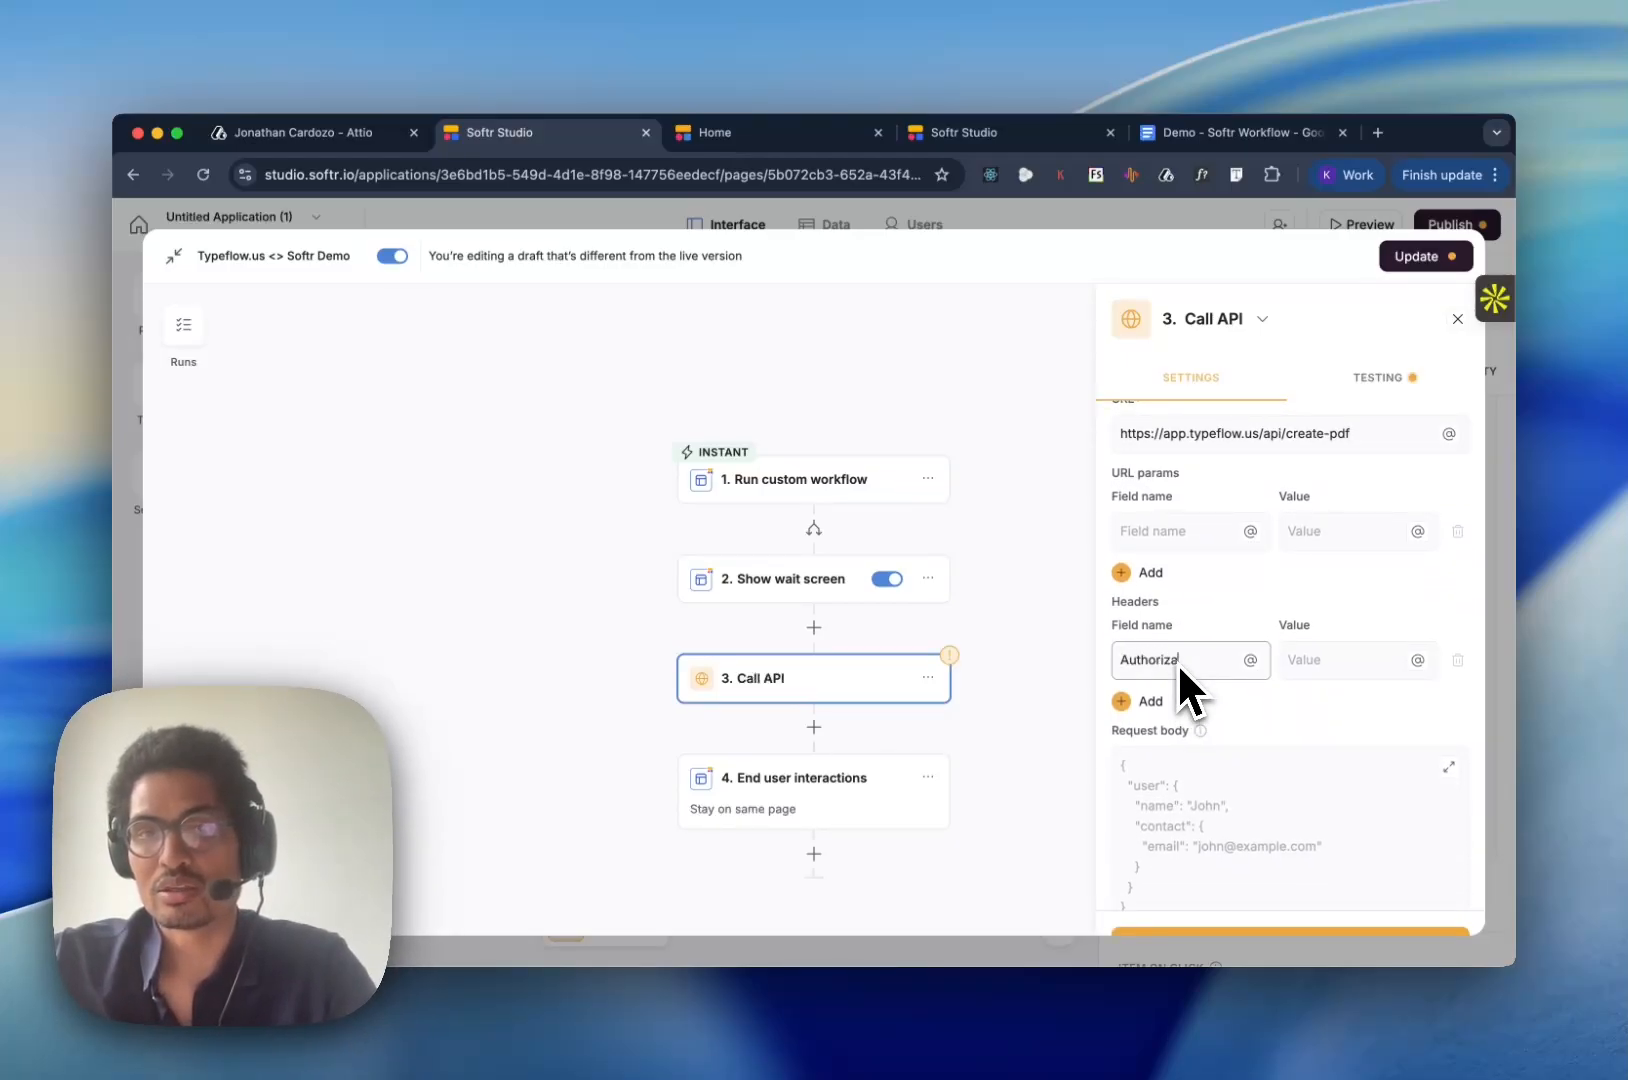
text(tion)
key(Tab)
text(Beare)
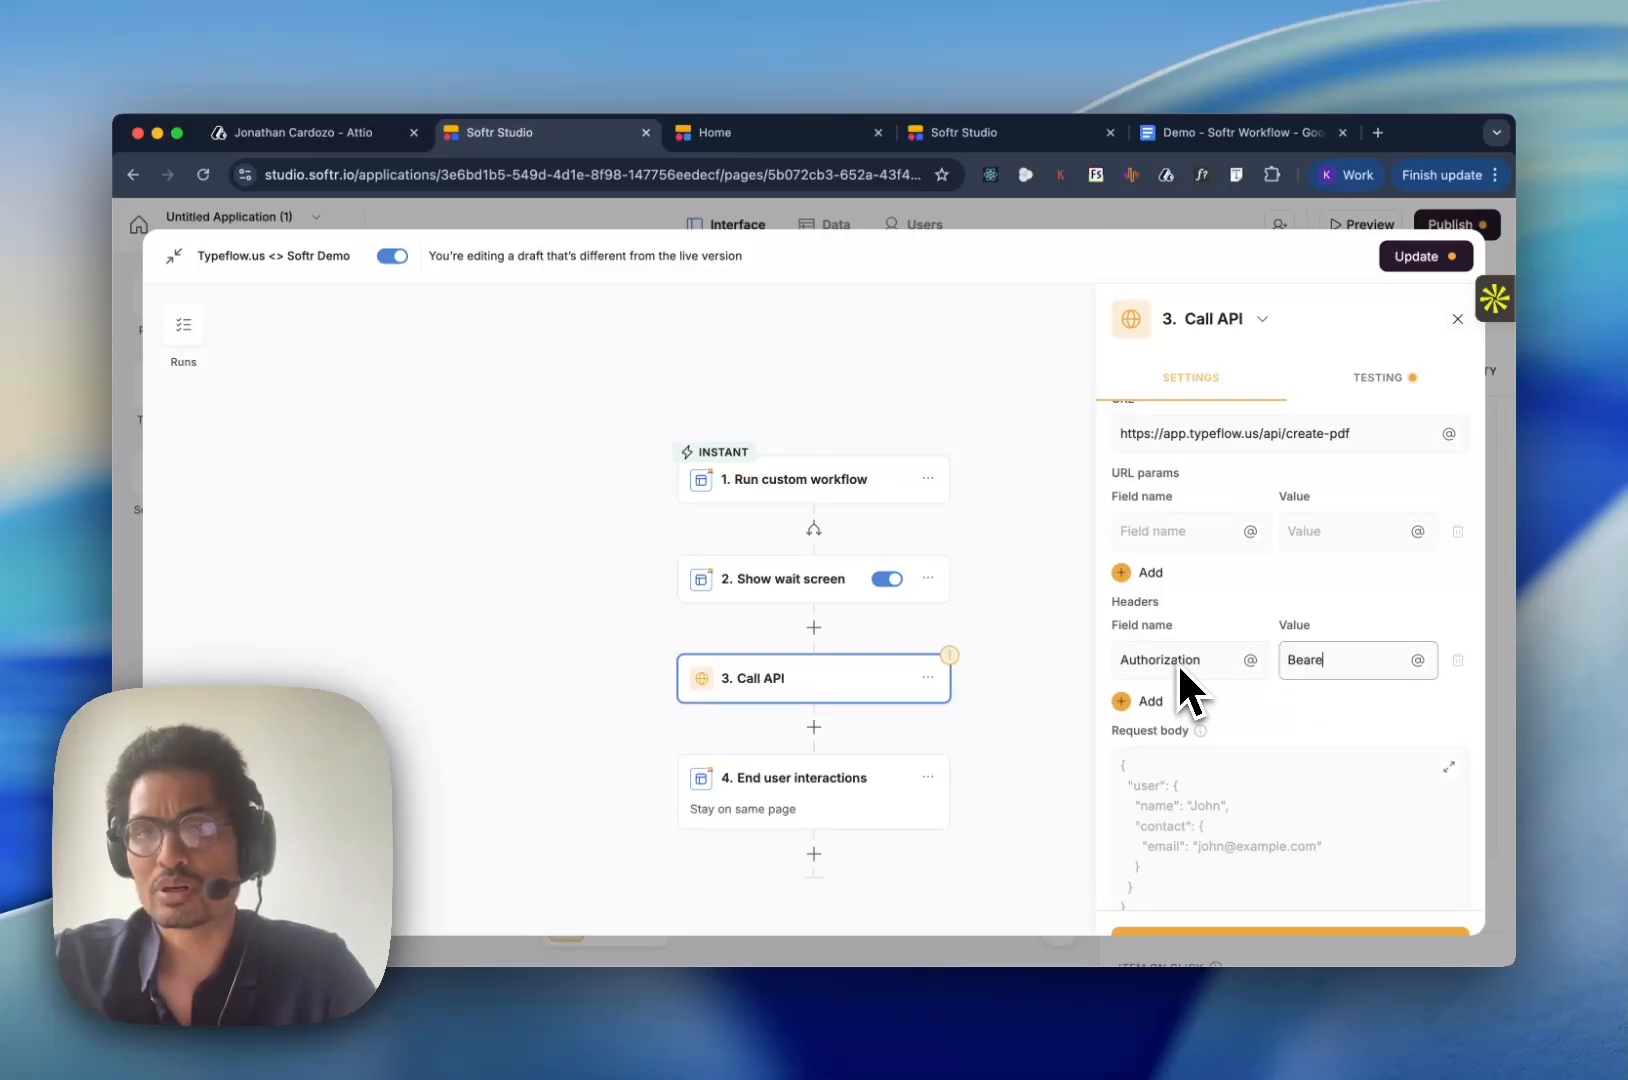
text(r)
- Open Typeflow's Developer Portal at localhost:3000/developer in a new browser tab and copy the API key
key(super+t)
text(appl)
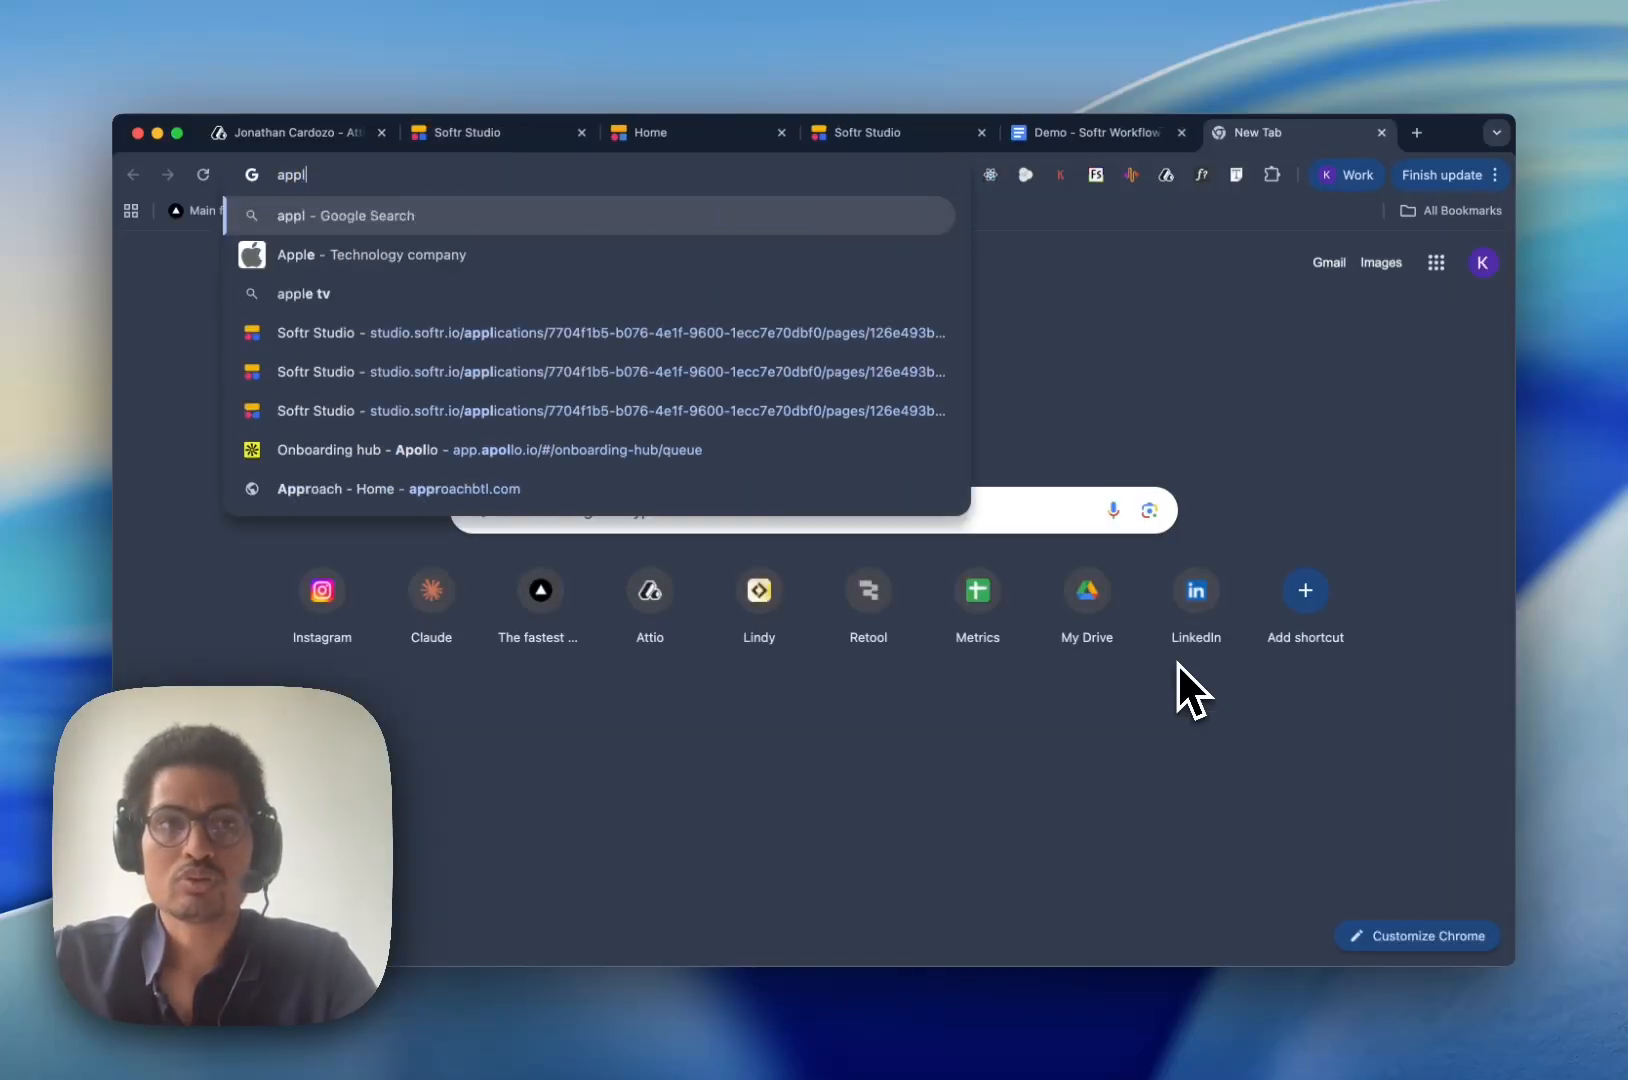
text(localhost:3000/)
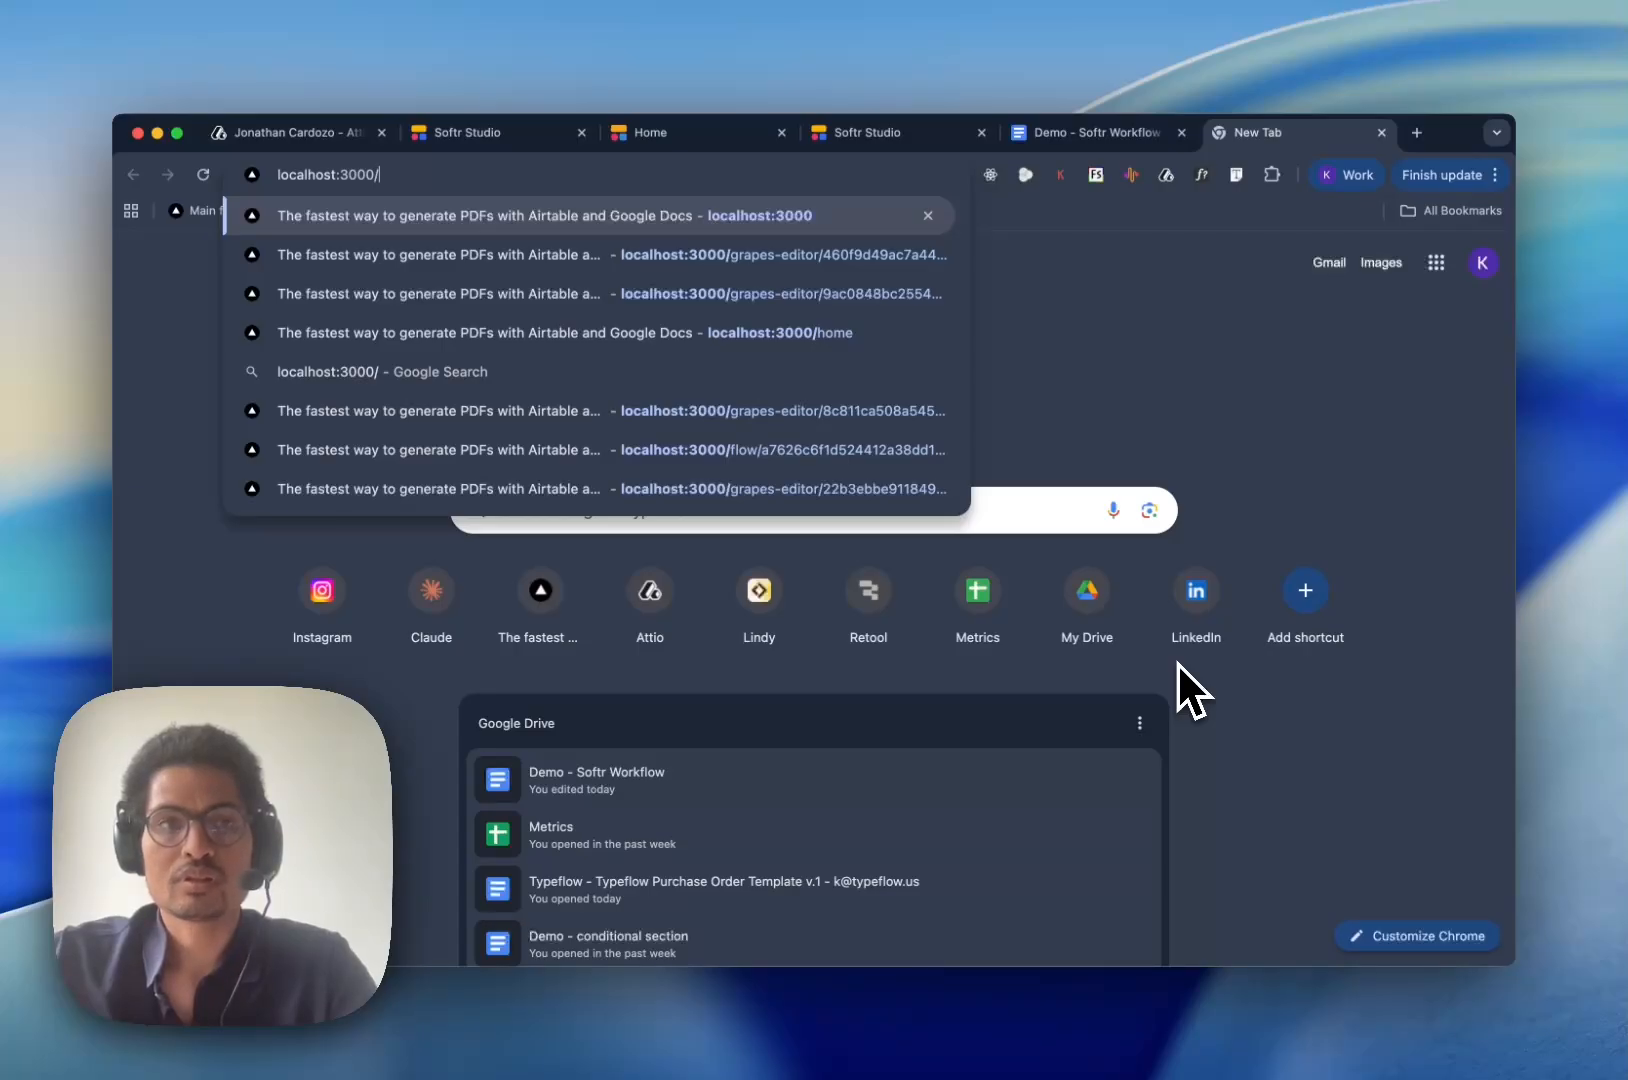
text(developer)
key(Return)
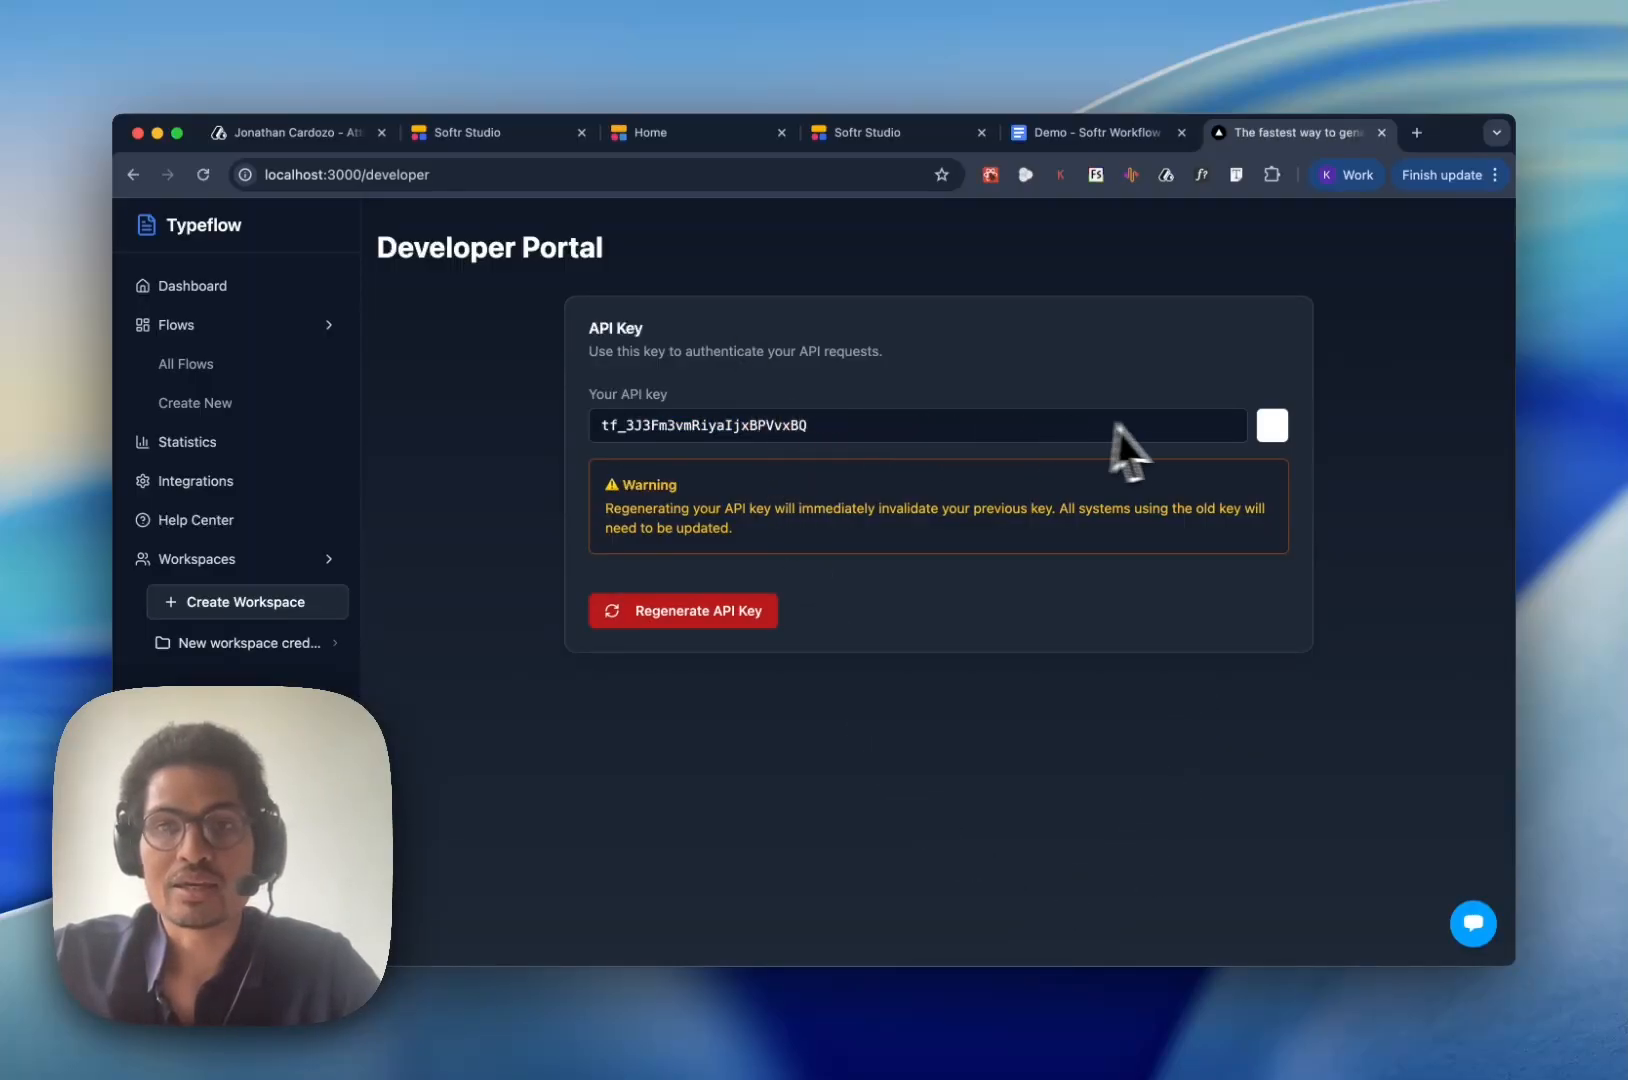
click(945, 430)
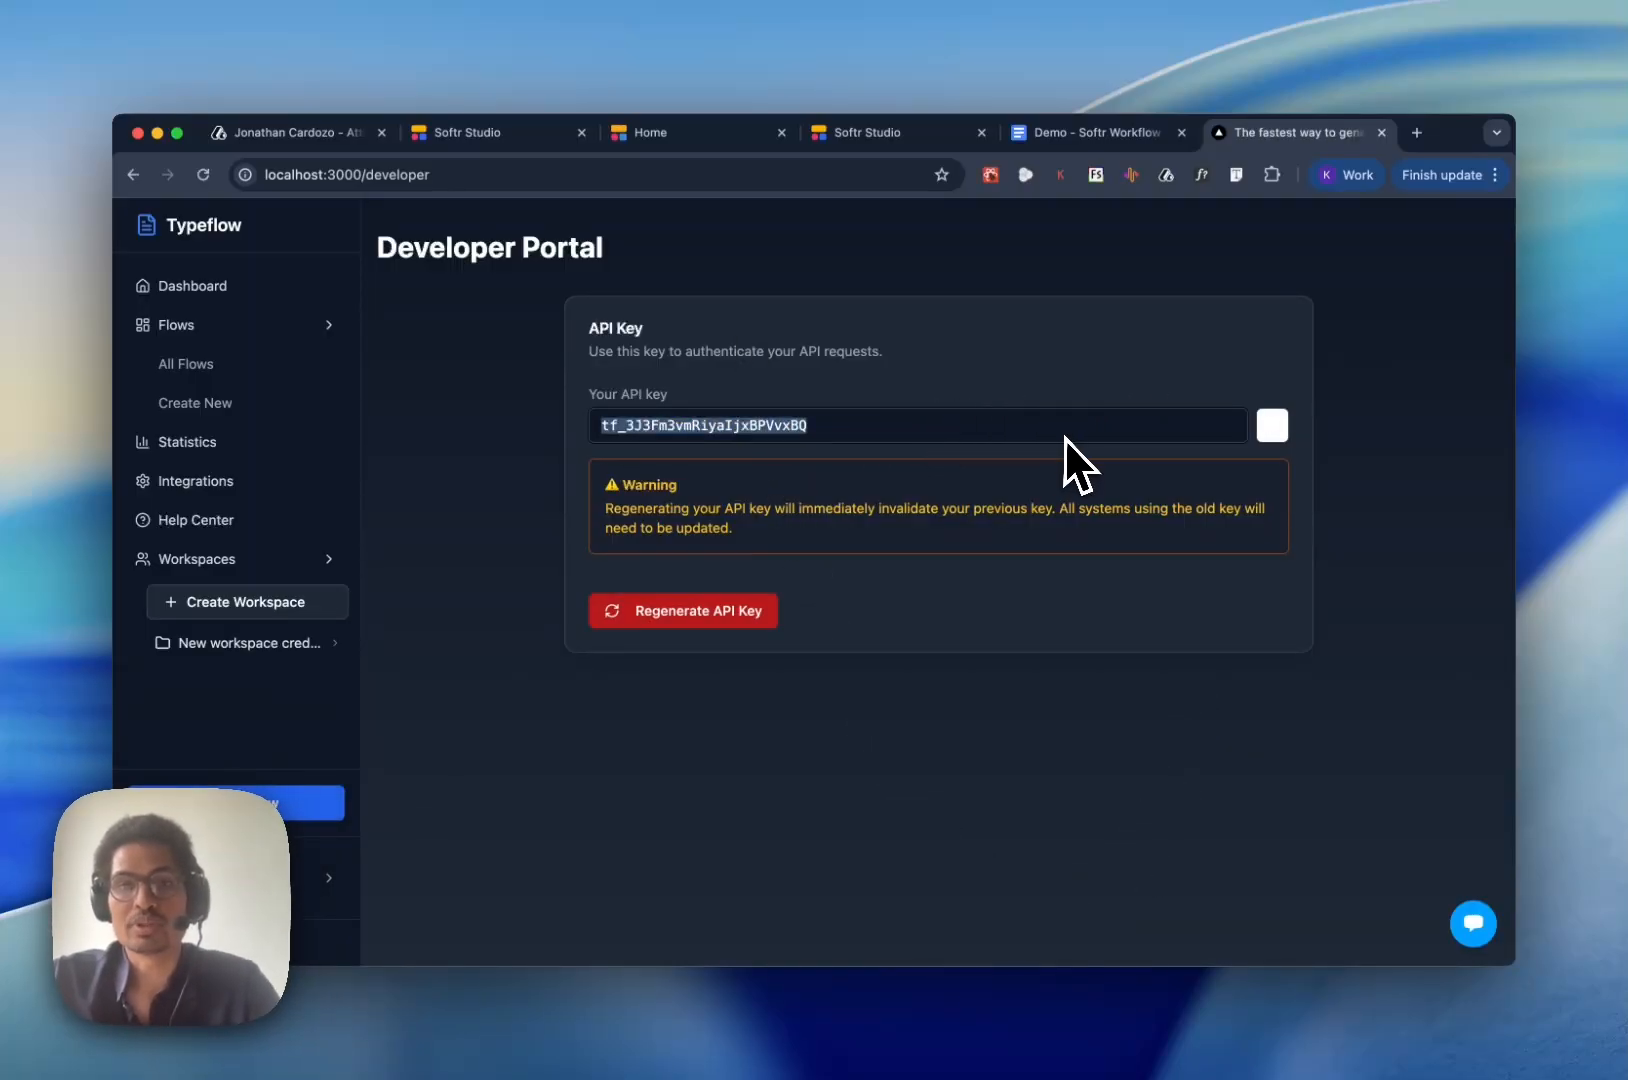
- Return to the workflow in Softr Studio and paste the API key after Bearer in the Authorization header's value
click(692, 131)
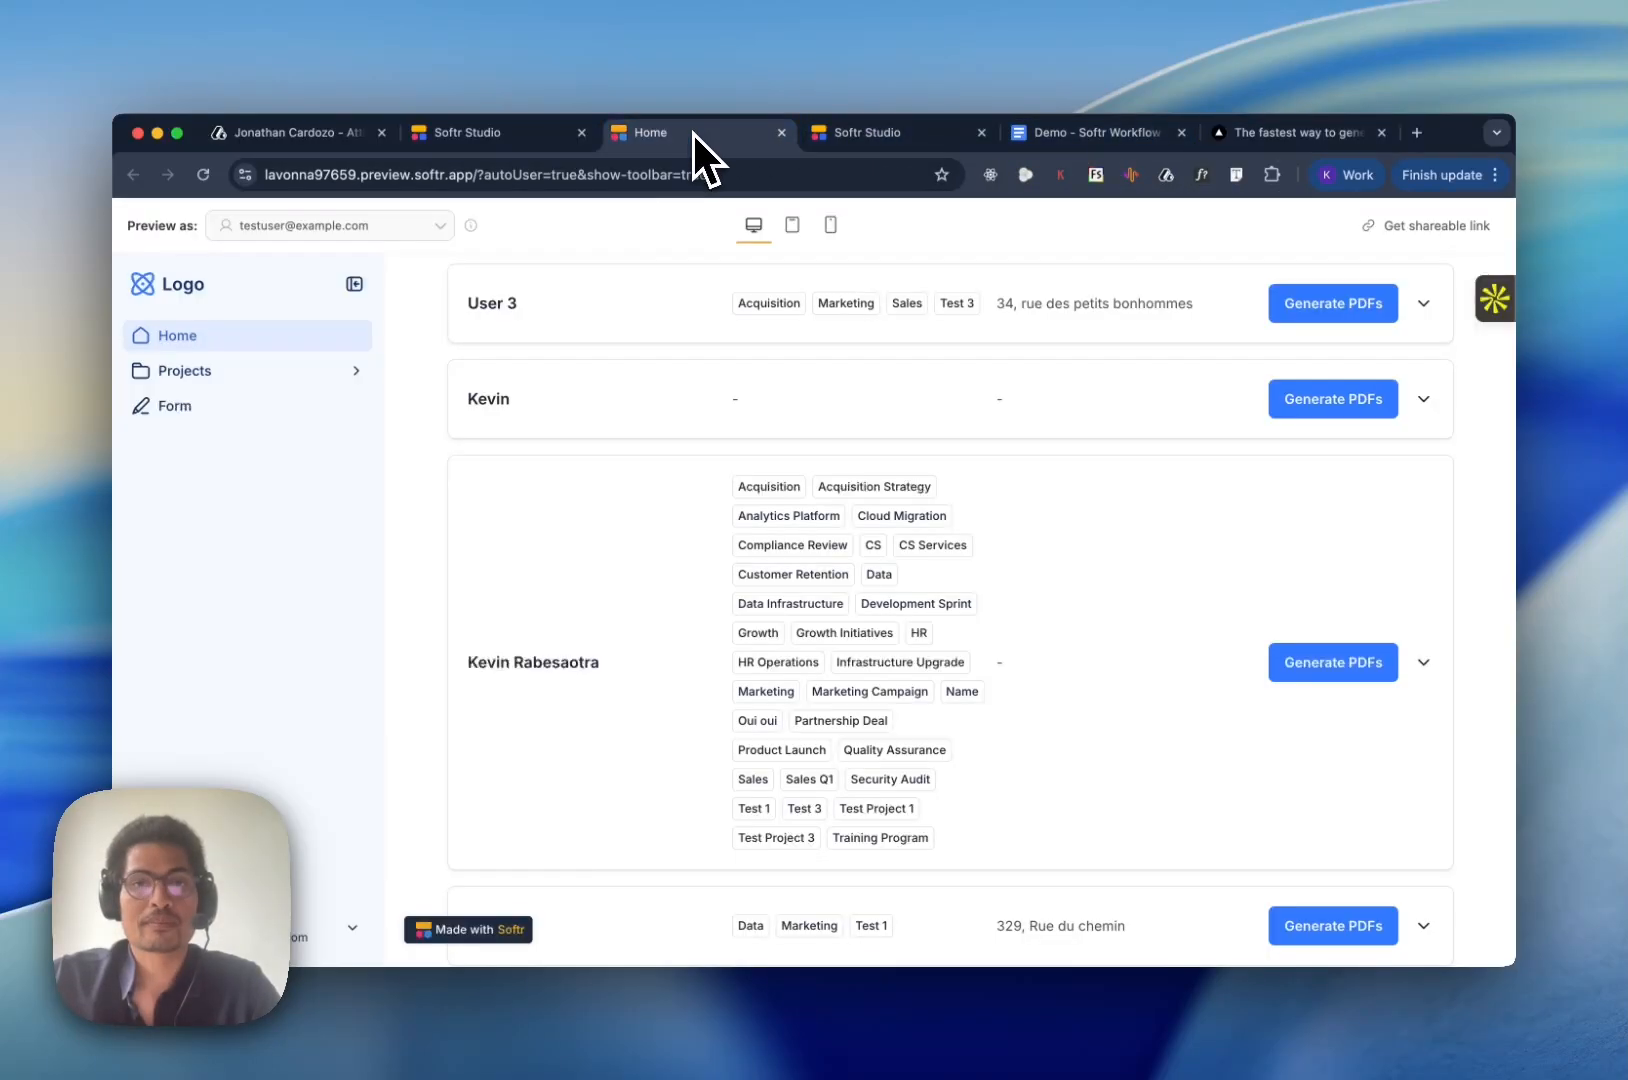
click(480, 136)
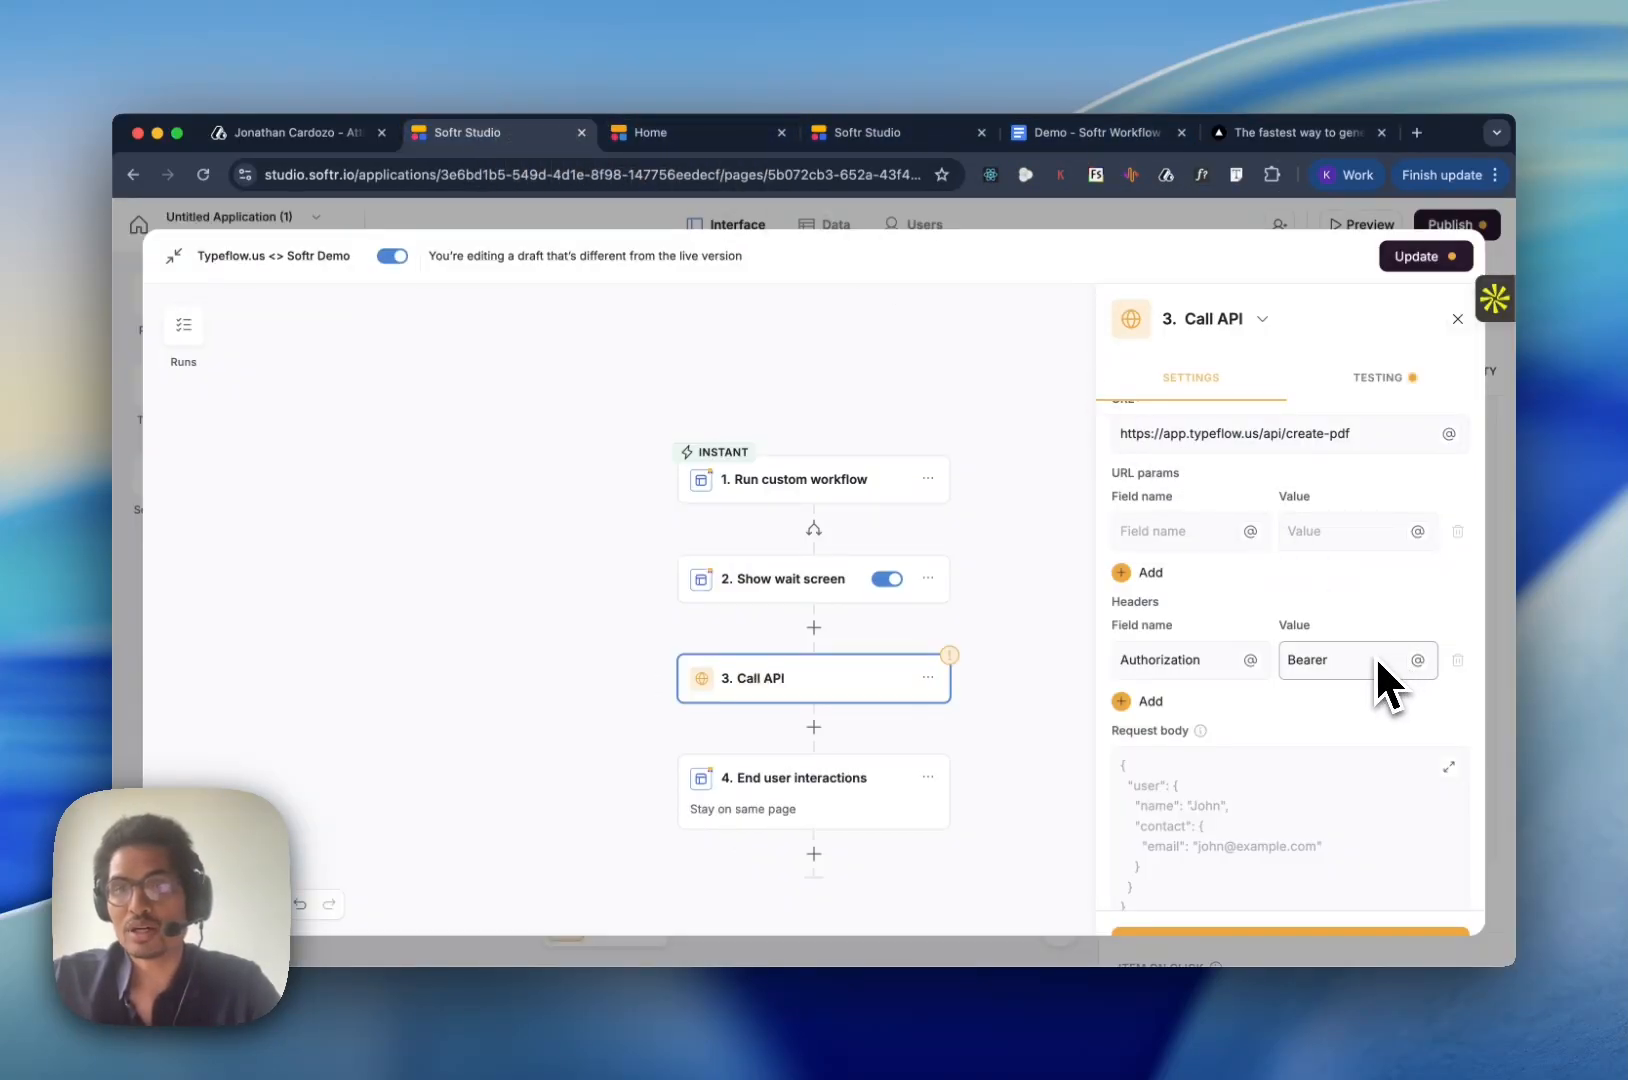
key(super+v)
- Expand the Call API action's request body editor and enter a JSON object with a "gdoc_id" key
scroll(1334, 569, down, 1)
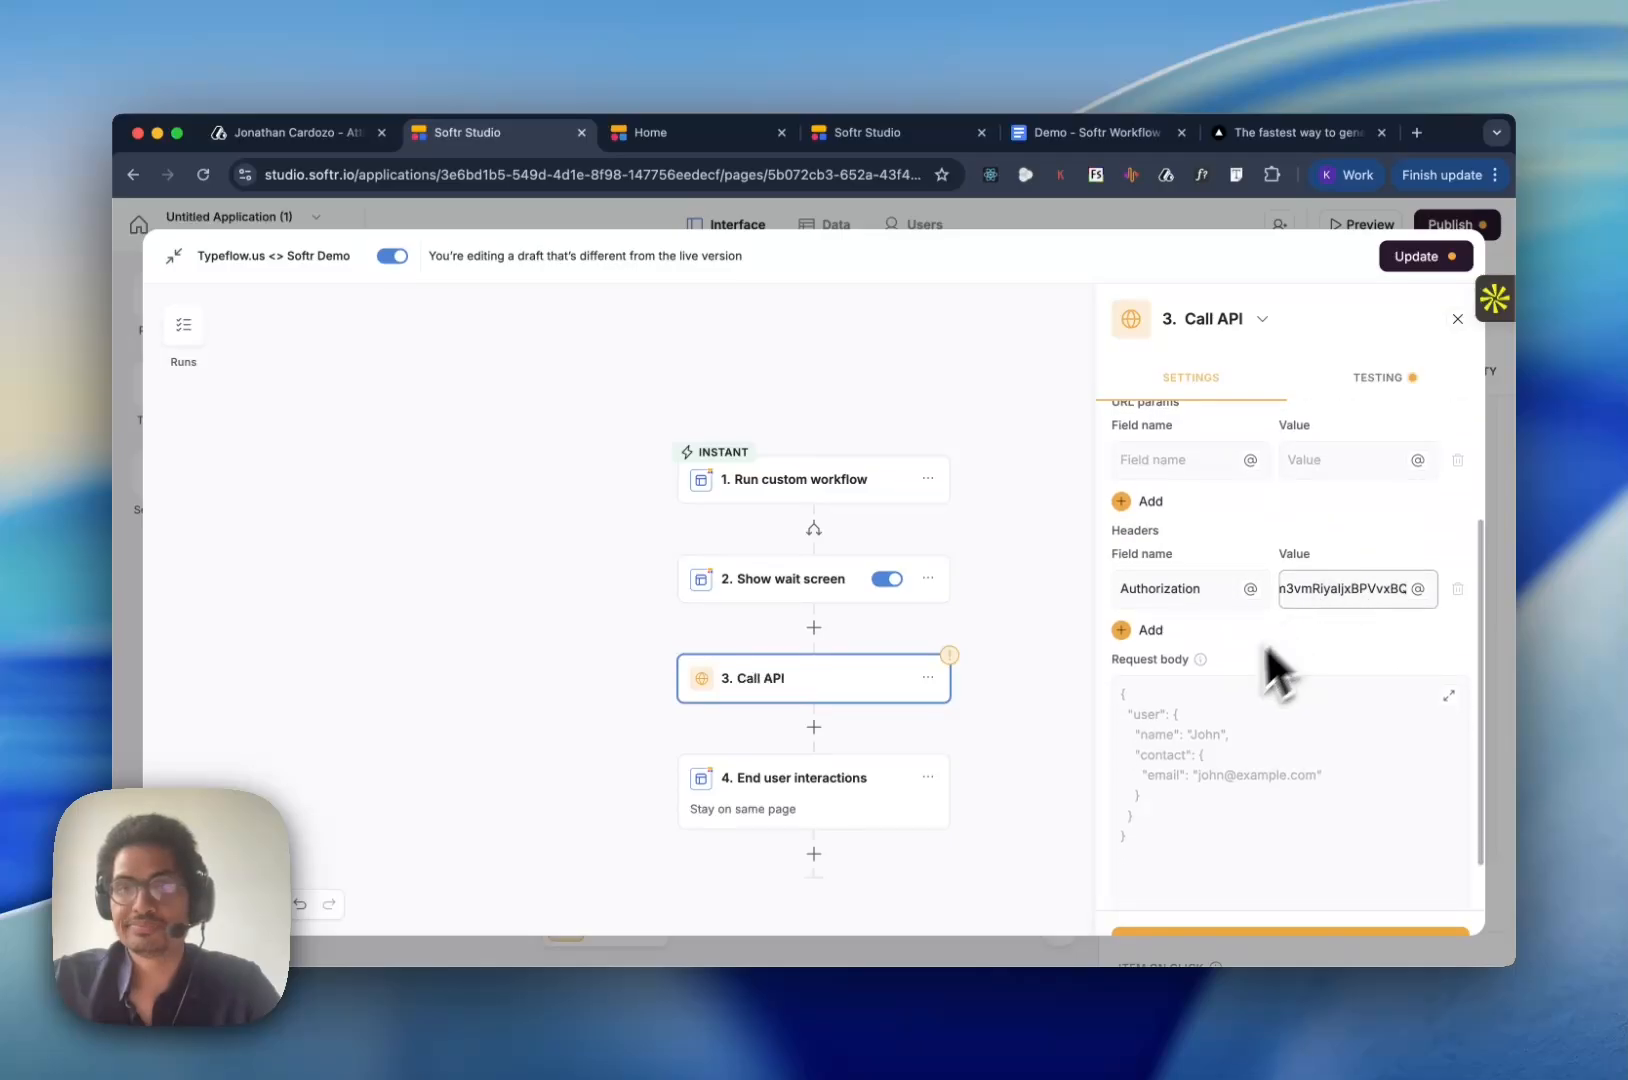
click(1213, 698)
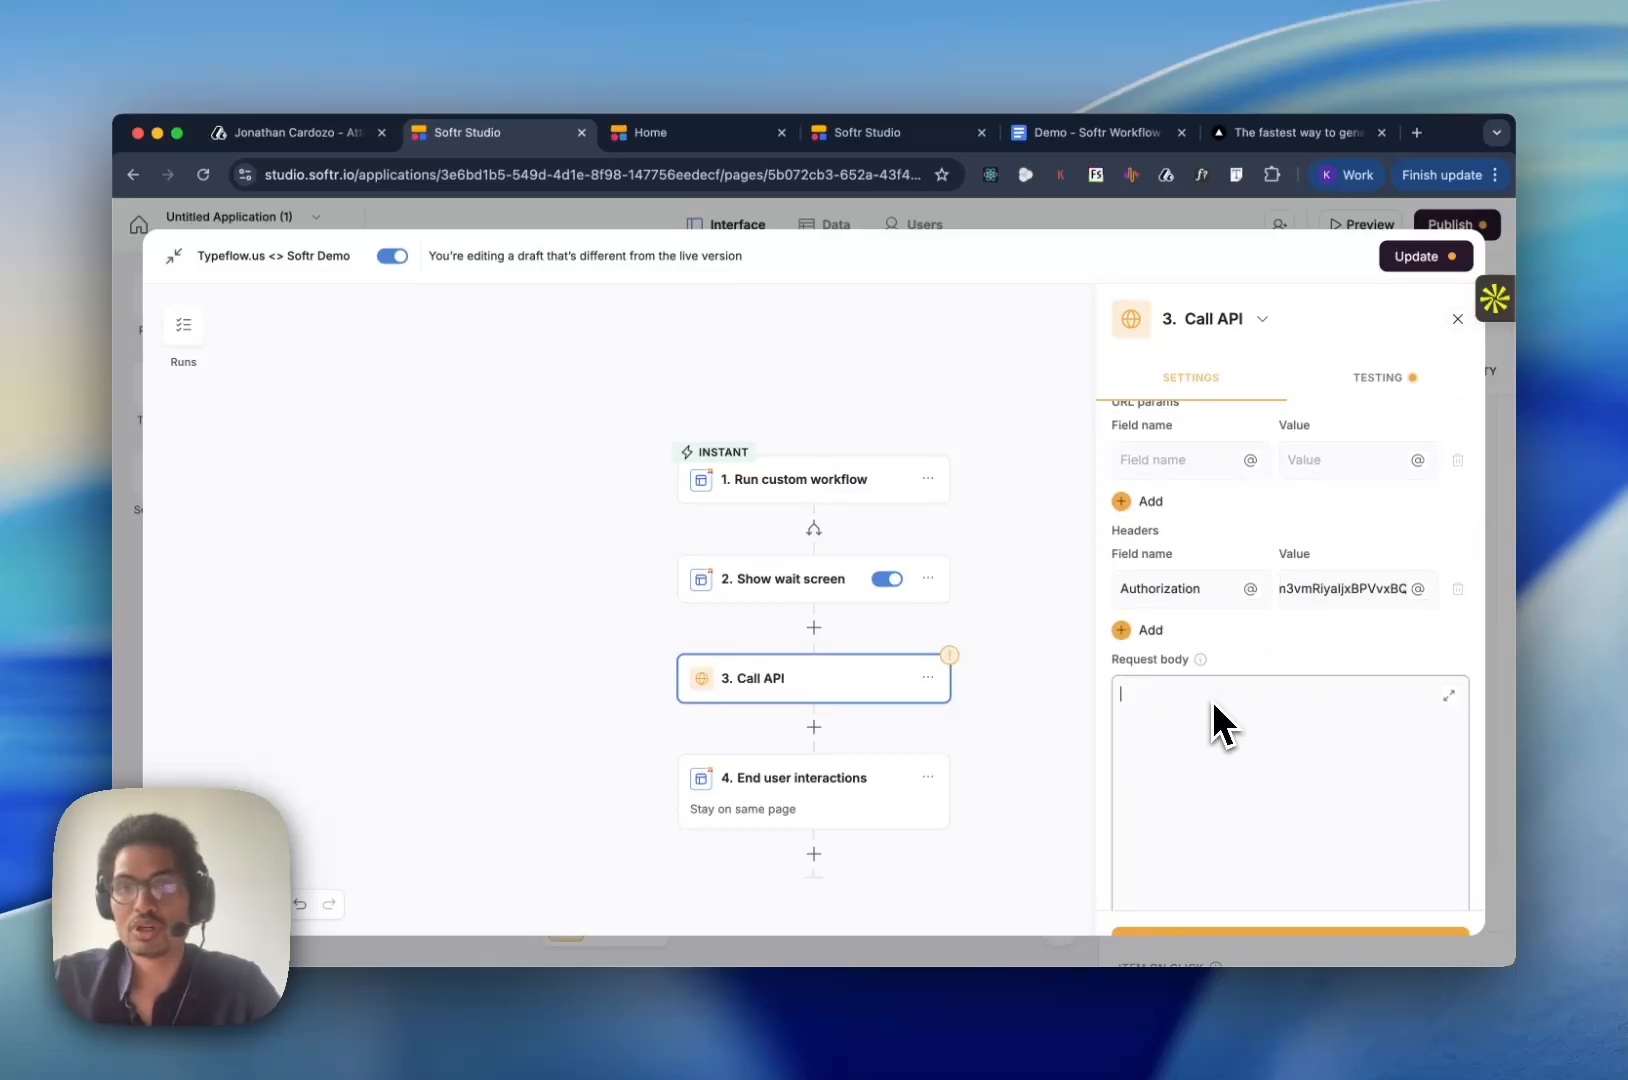
click(1448, 695)
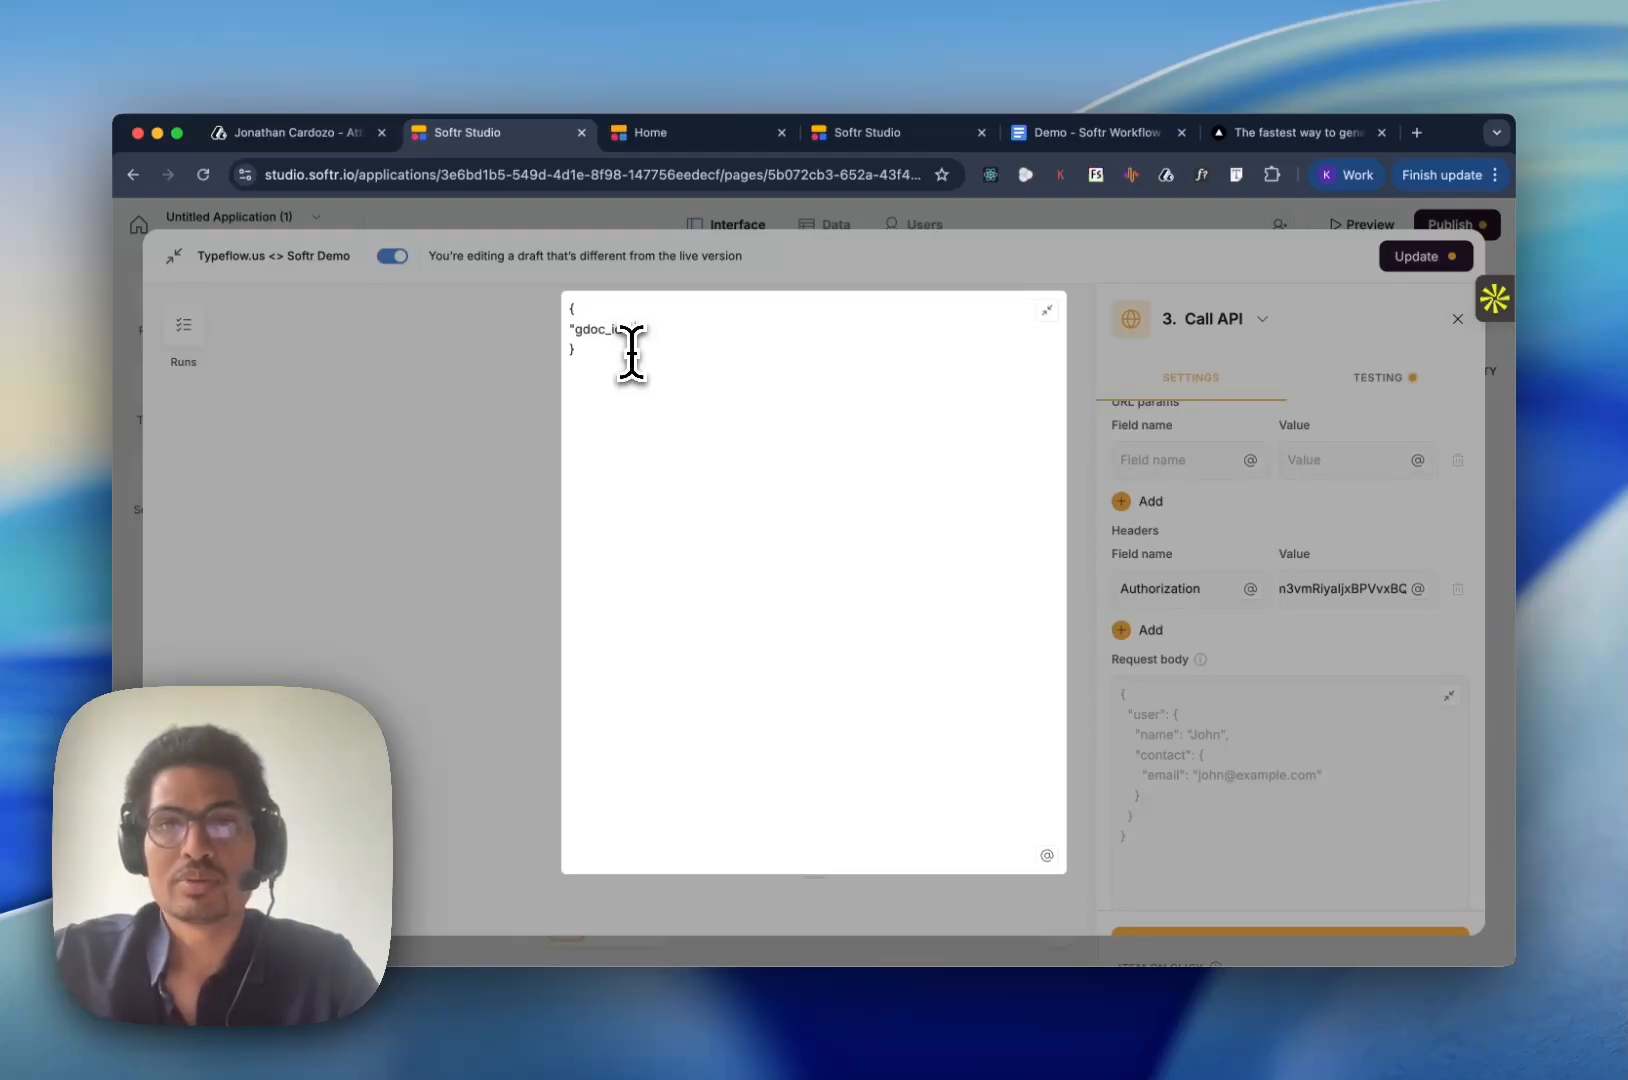
- Copy the document ID from the Demo - Softr Workflow Google Doc's URL and enter it as the quoted gdoc_id value in Softr Studio
click(1025, 132)
click(745, 175)
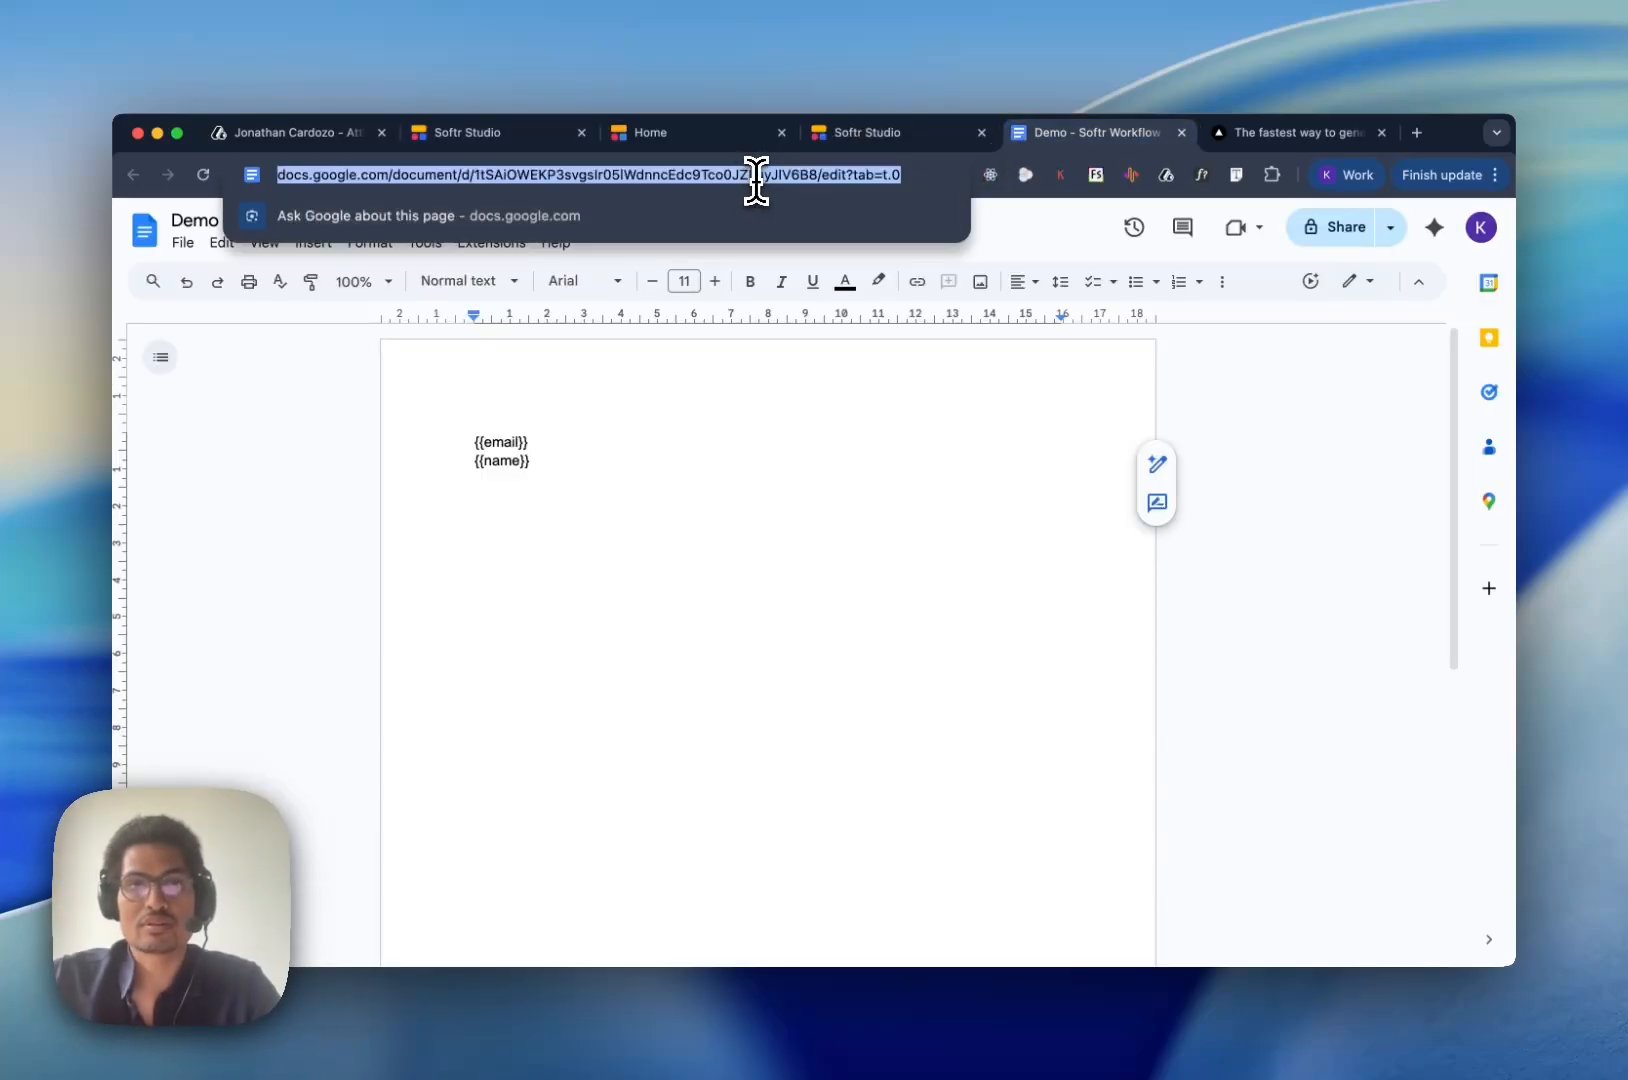
click(756, 175)
double_click(756, 175)
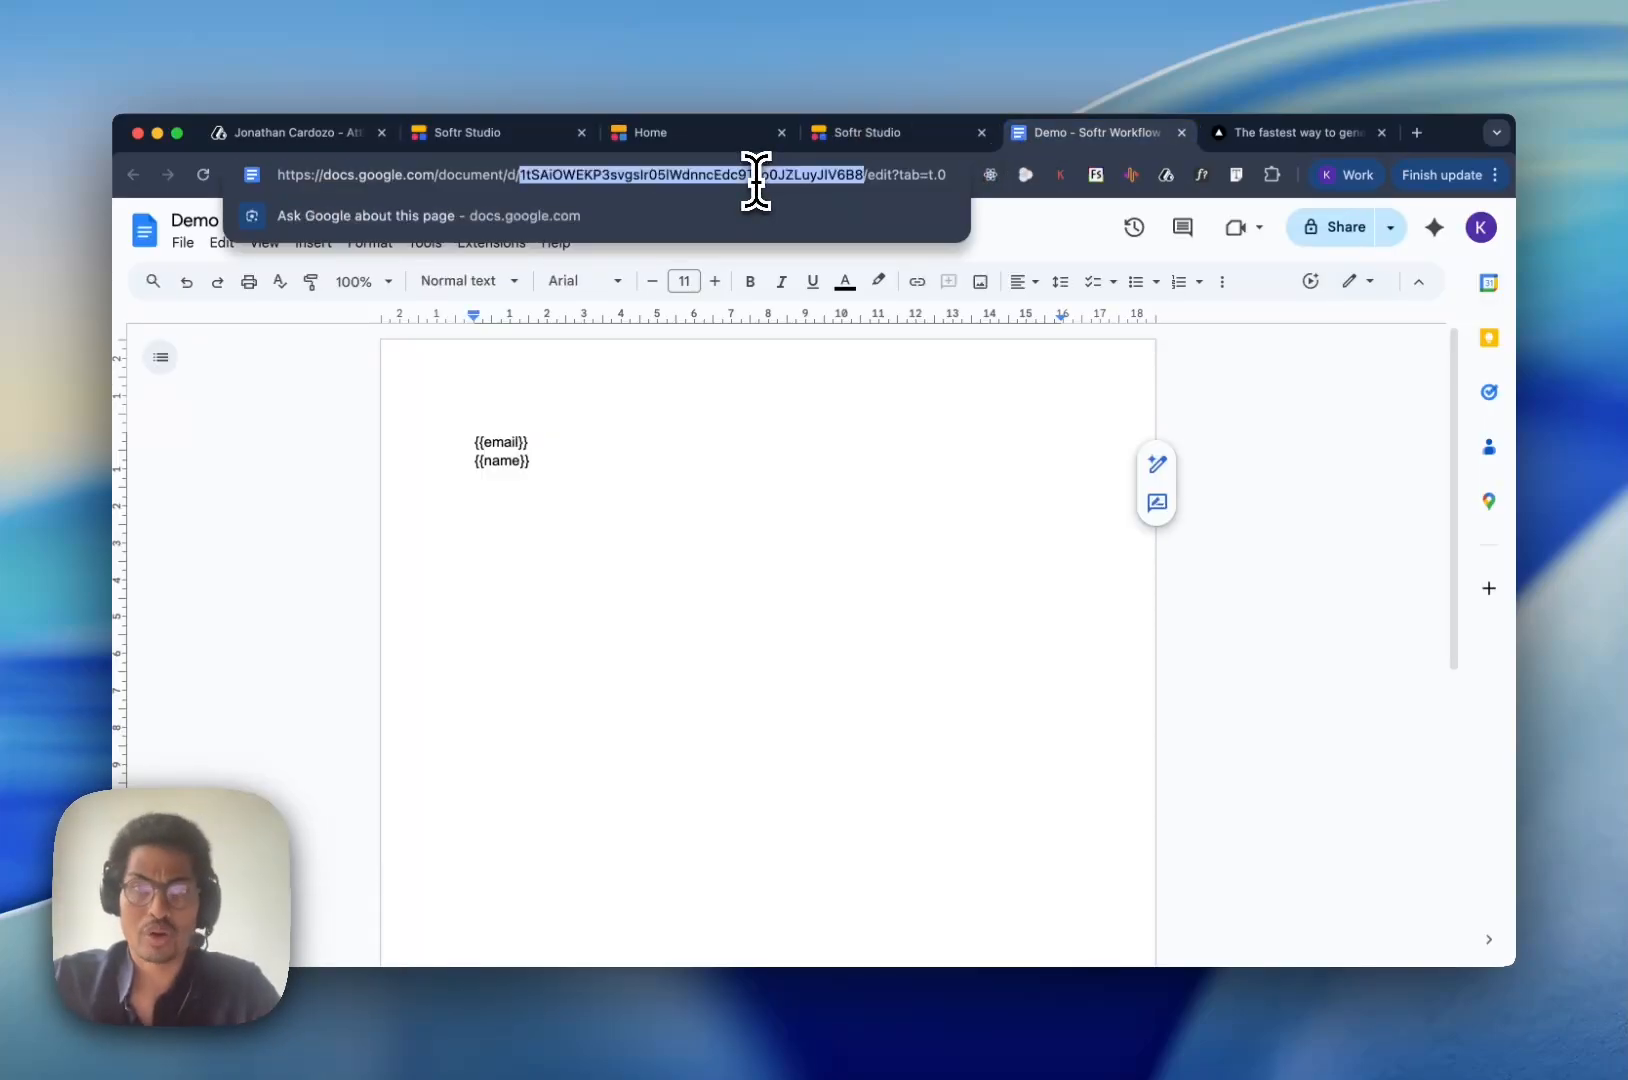
click(514, 136)
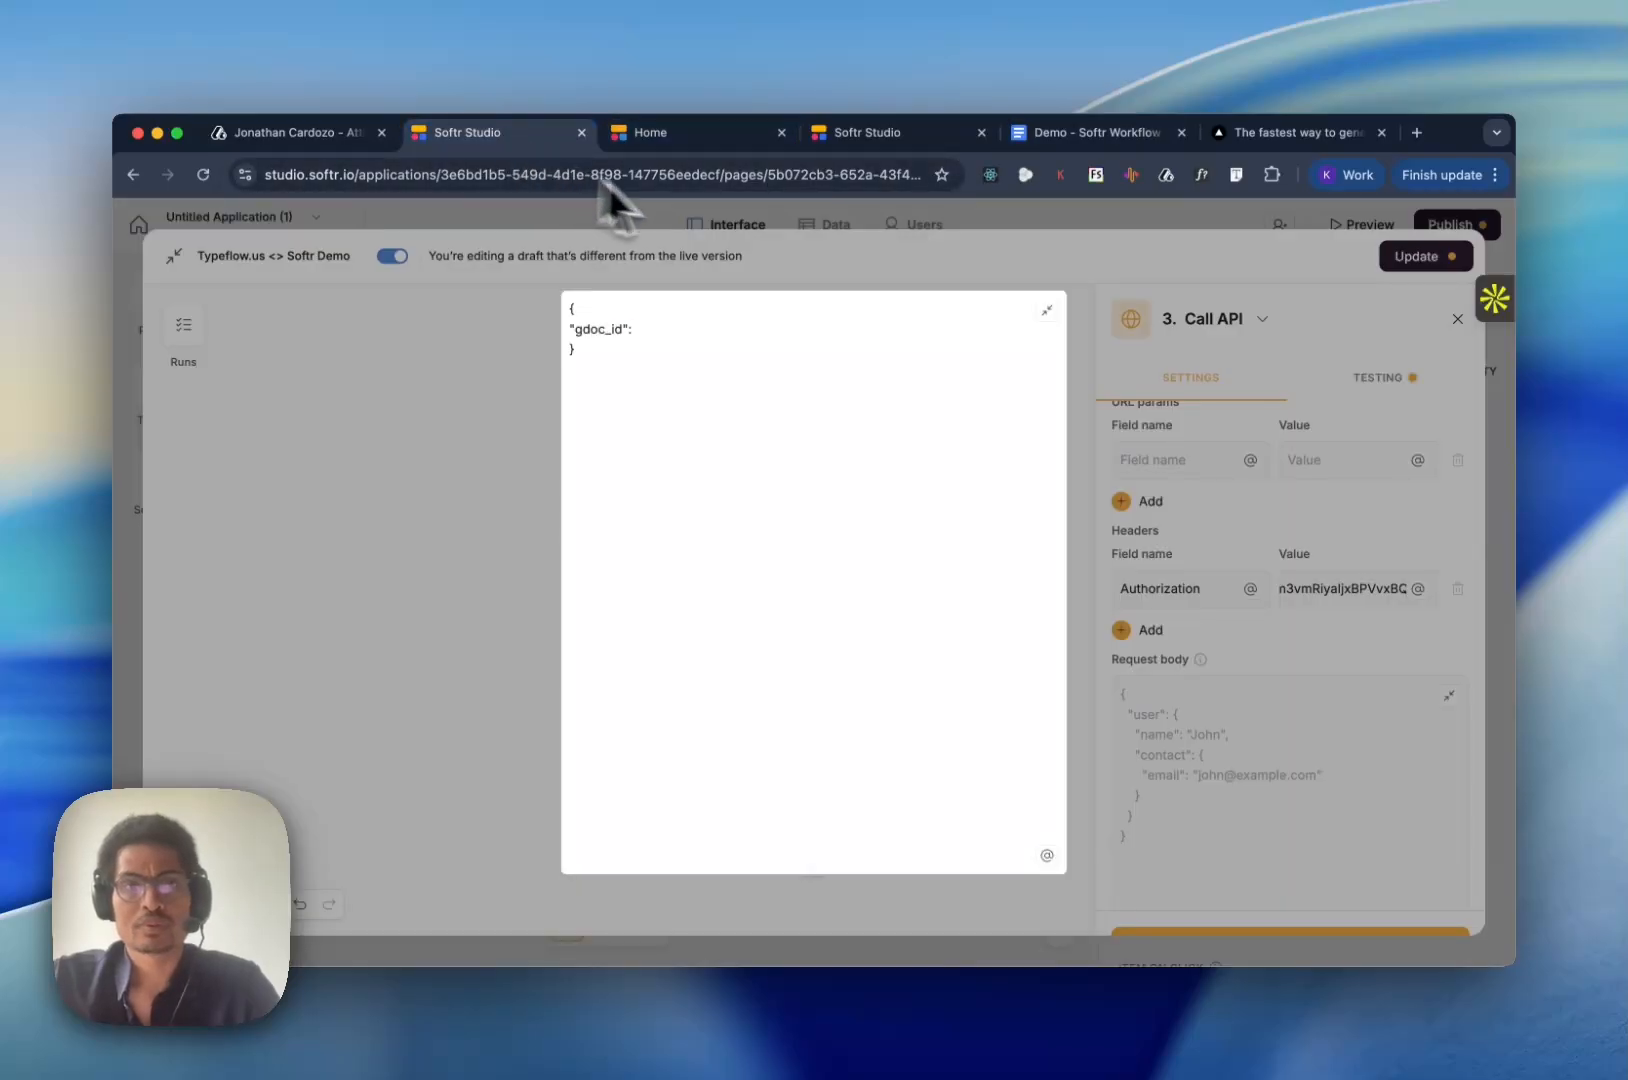
text(")
text(",)
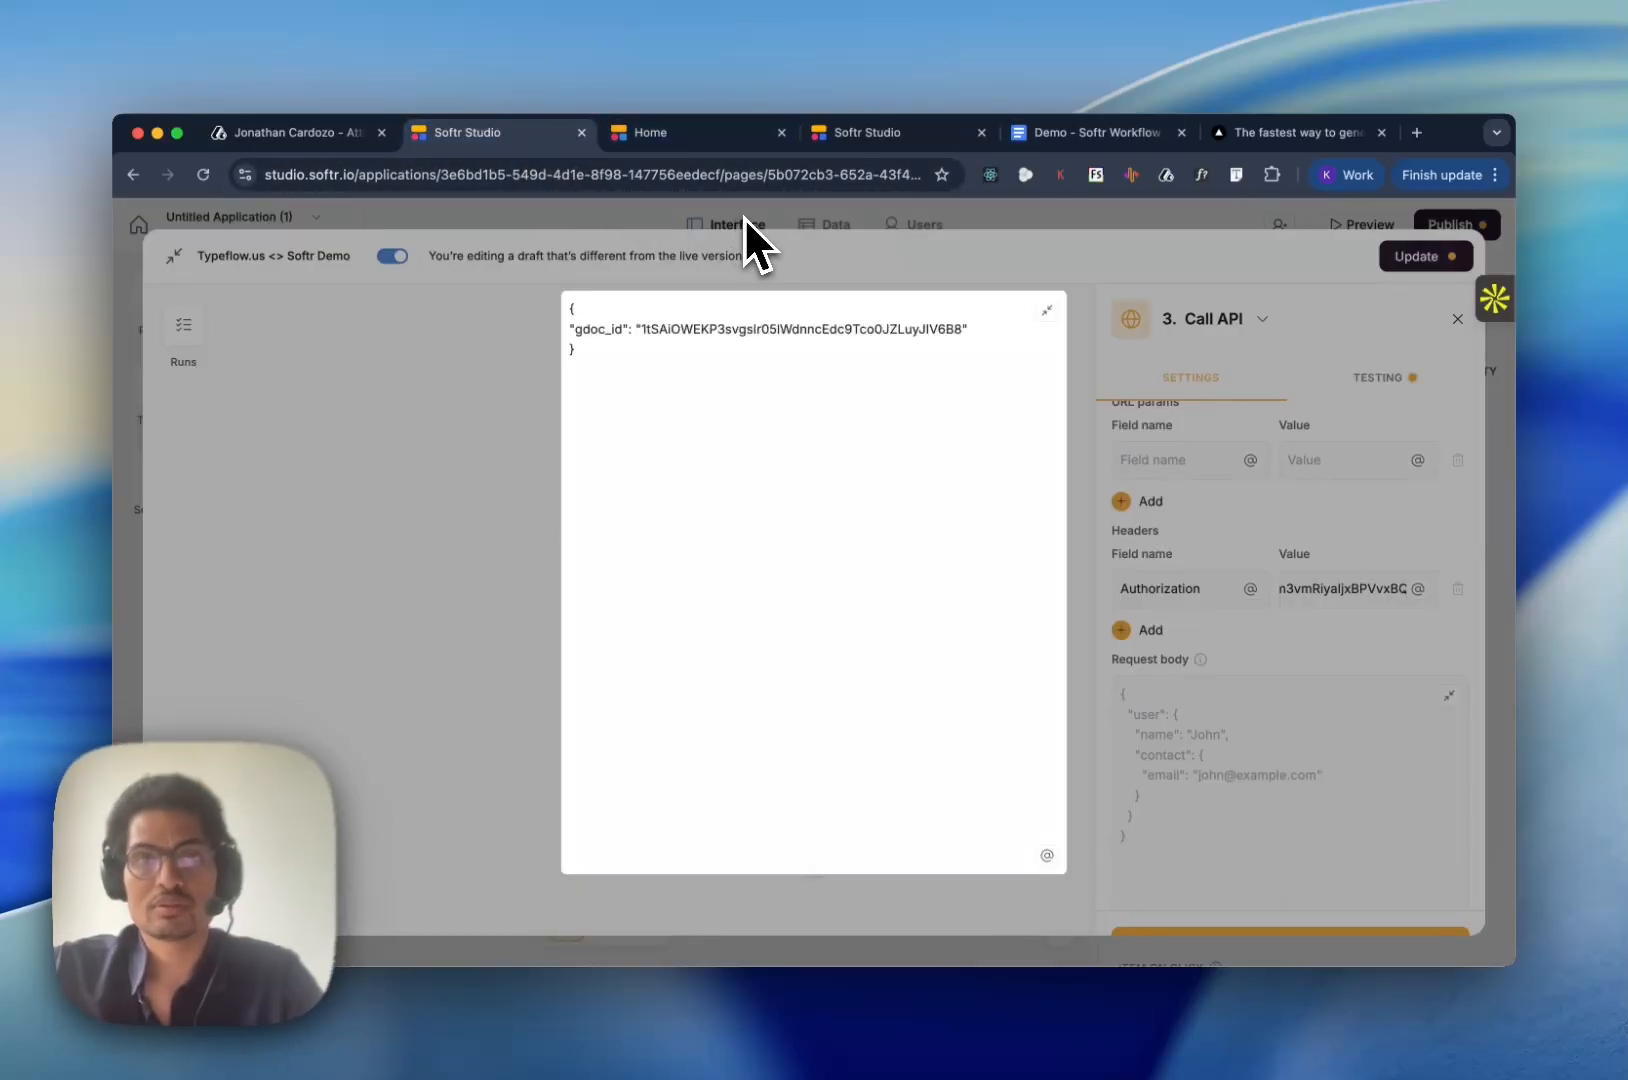
- Add a "variables" key holding an empty nested object below gdoc_id in the request body
key(Return)
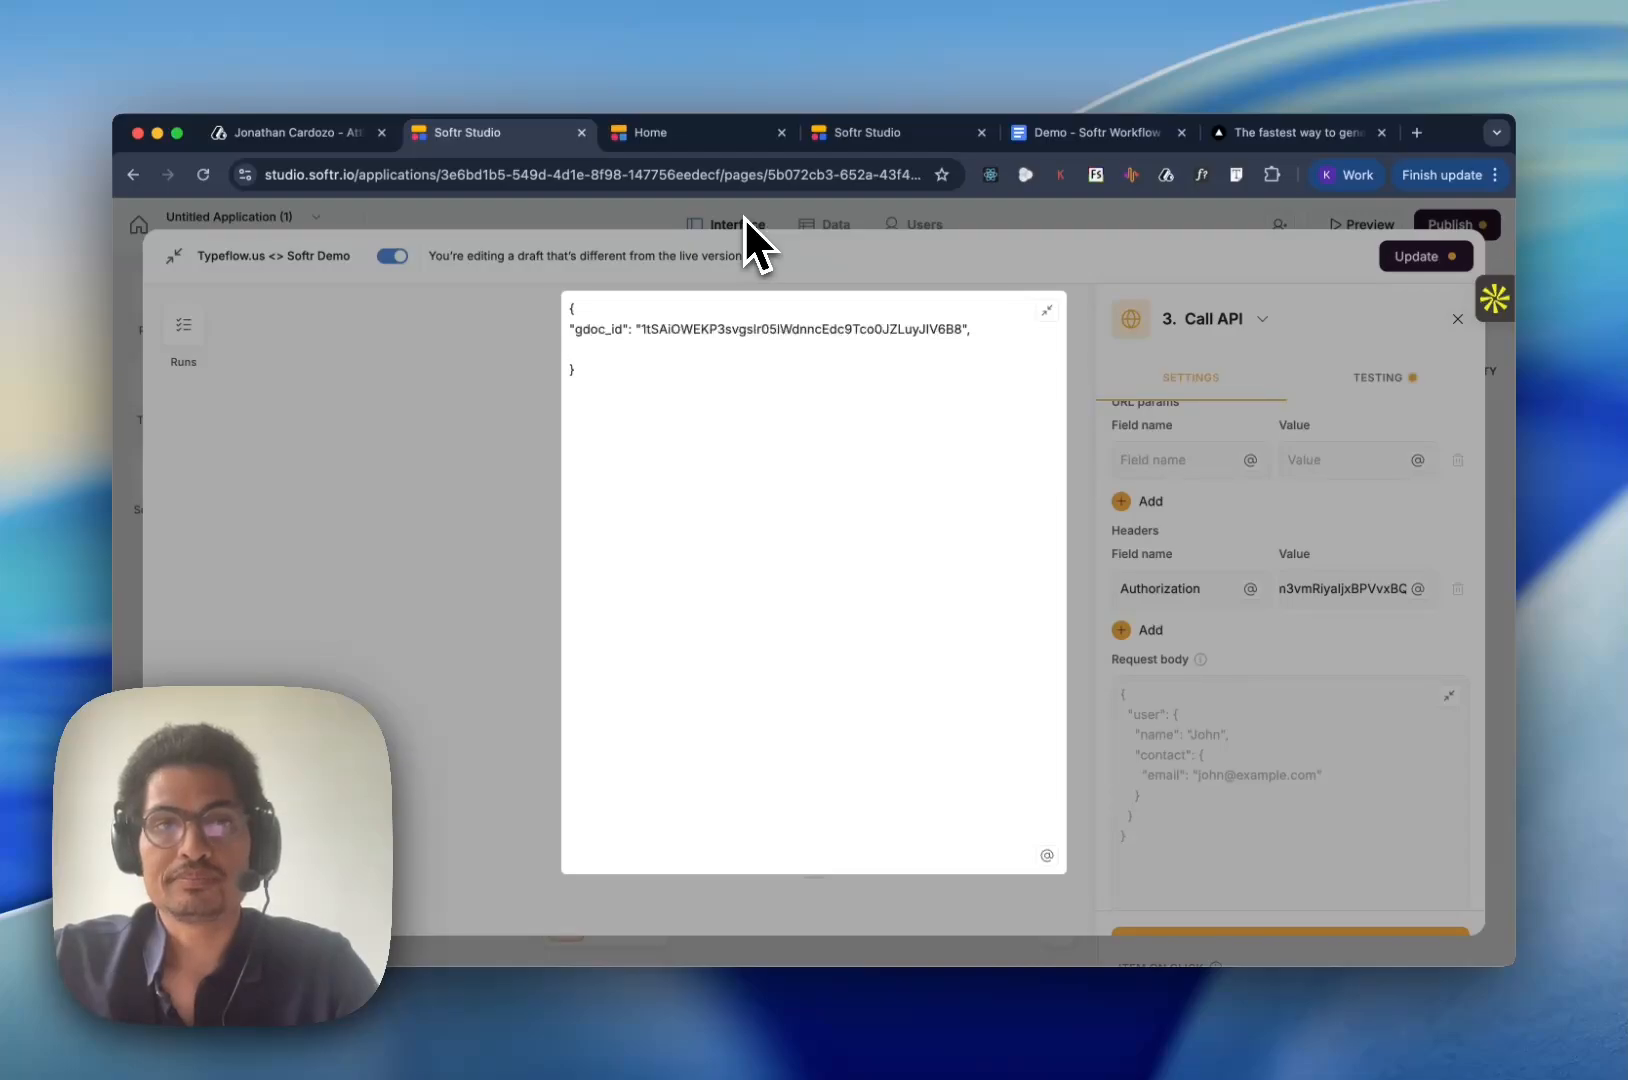
text("variables)
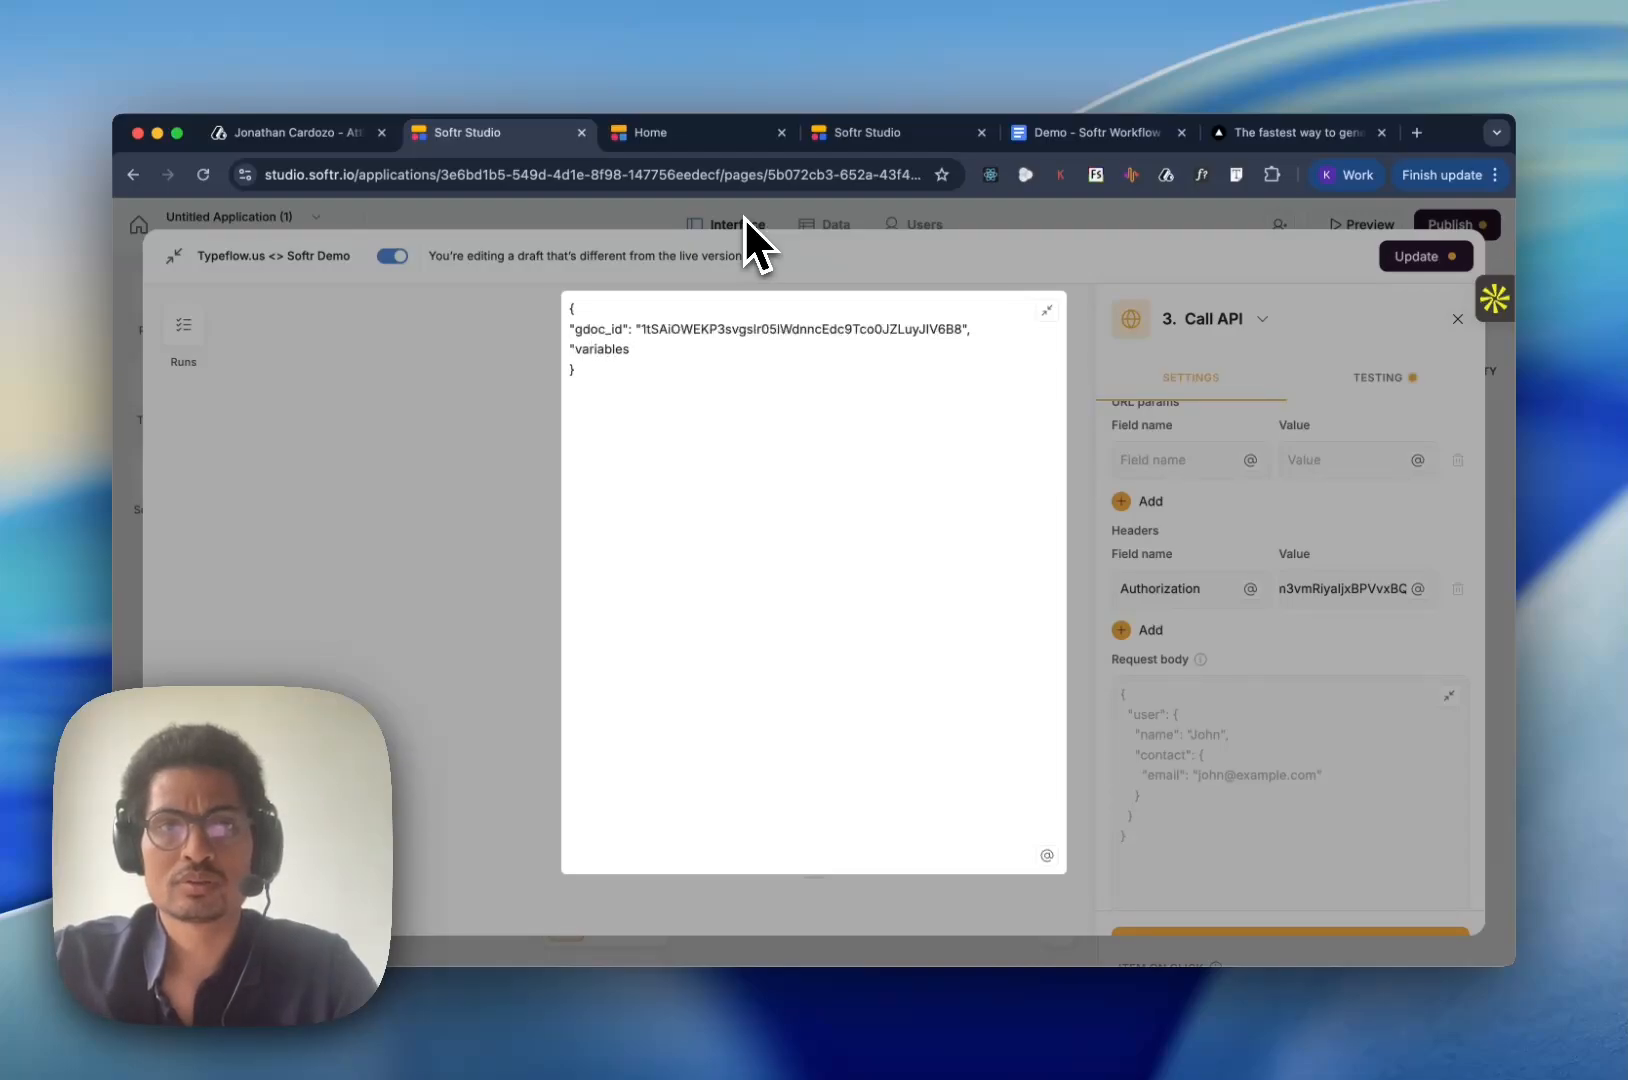
text(")
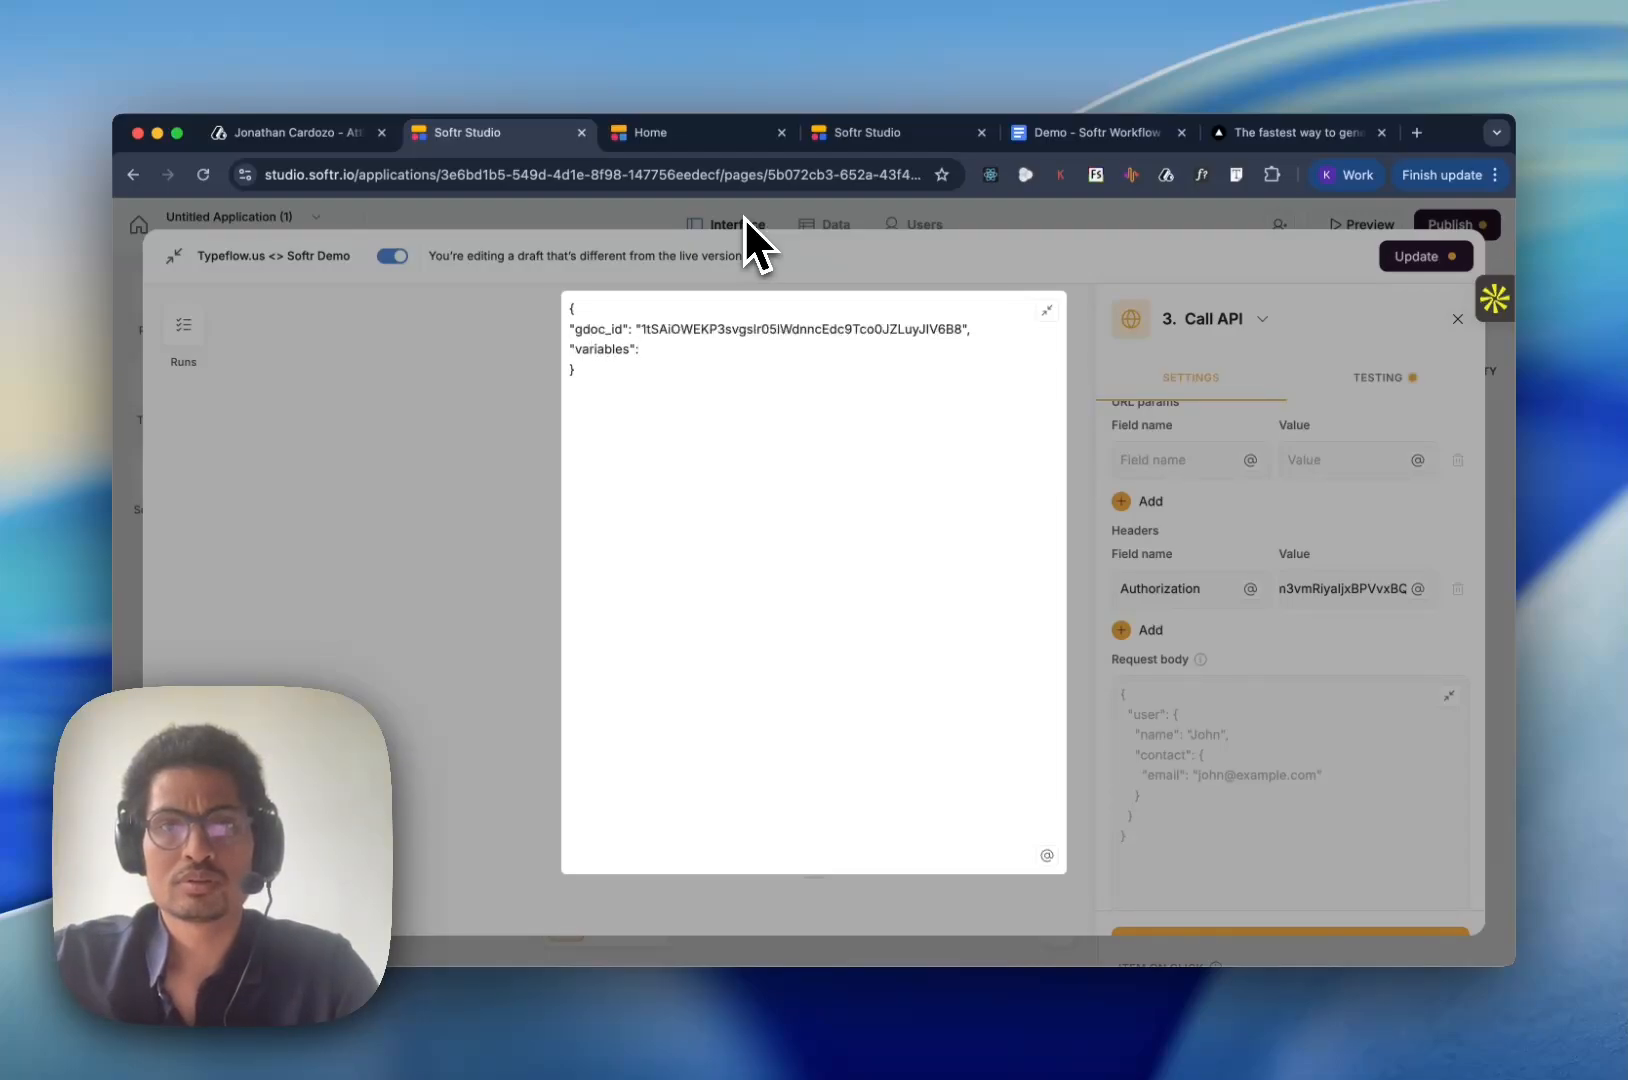
text(: {)
key(Return)
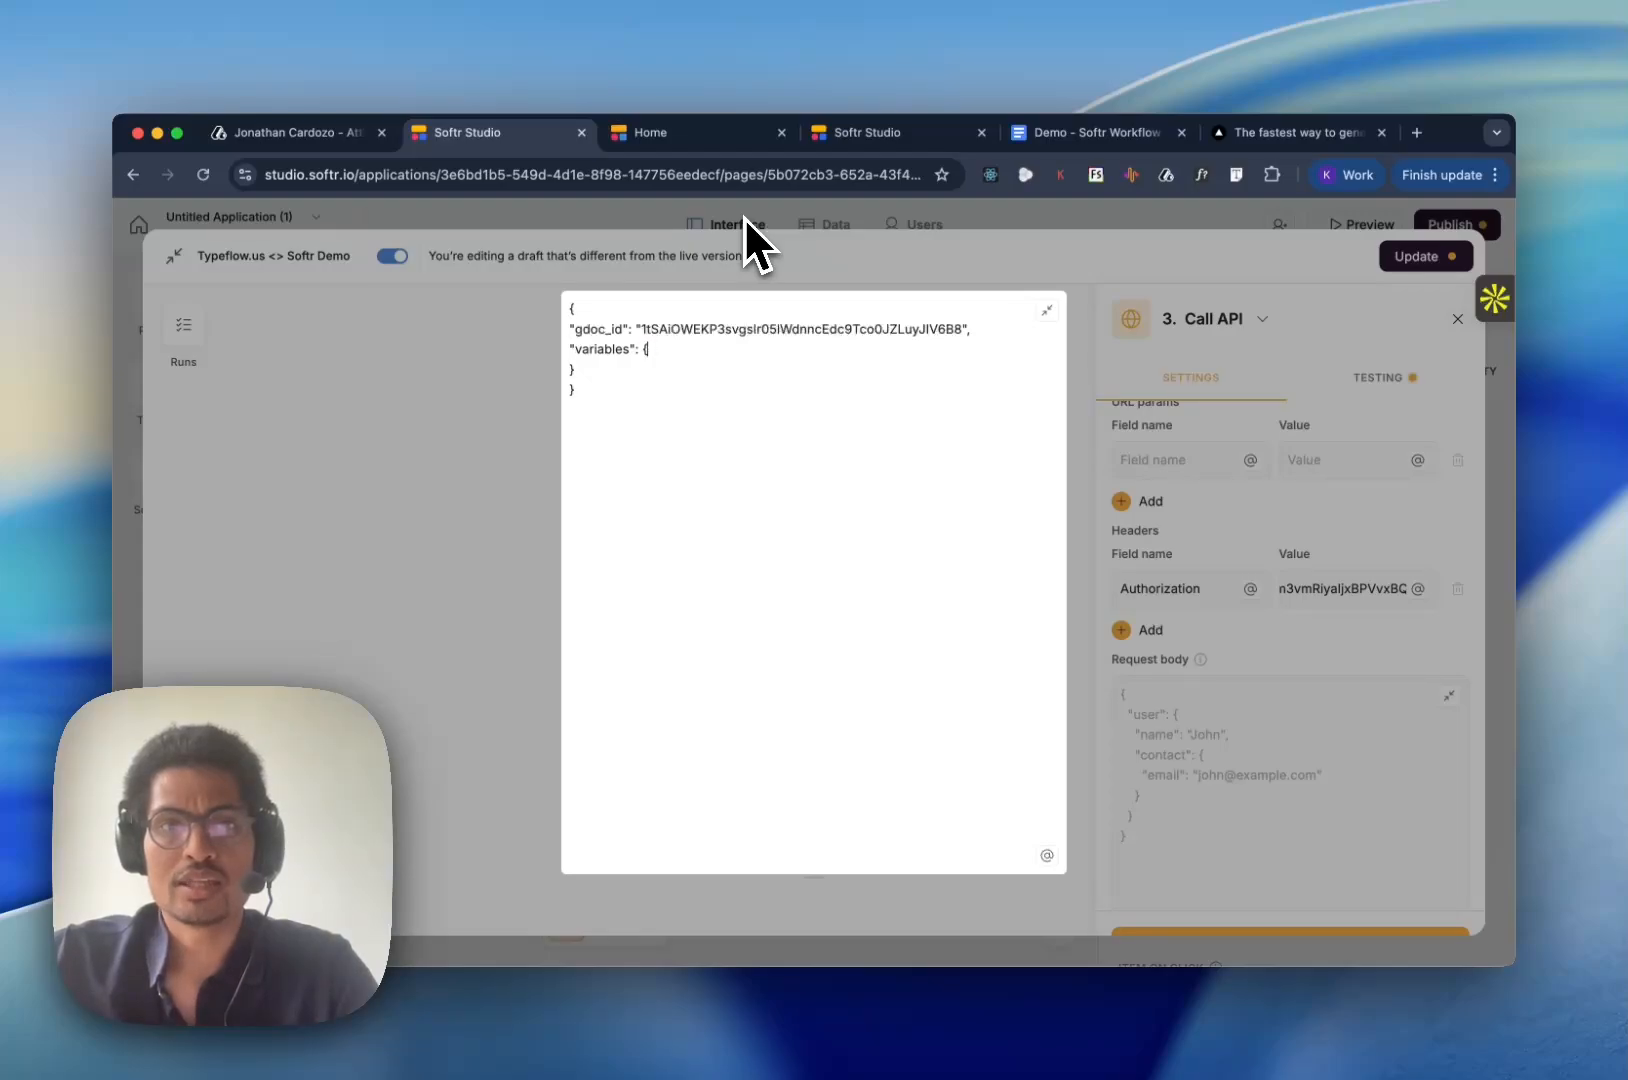
key(Return)
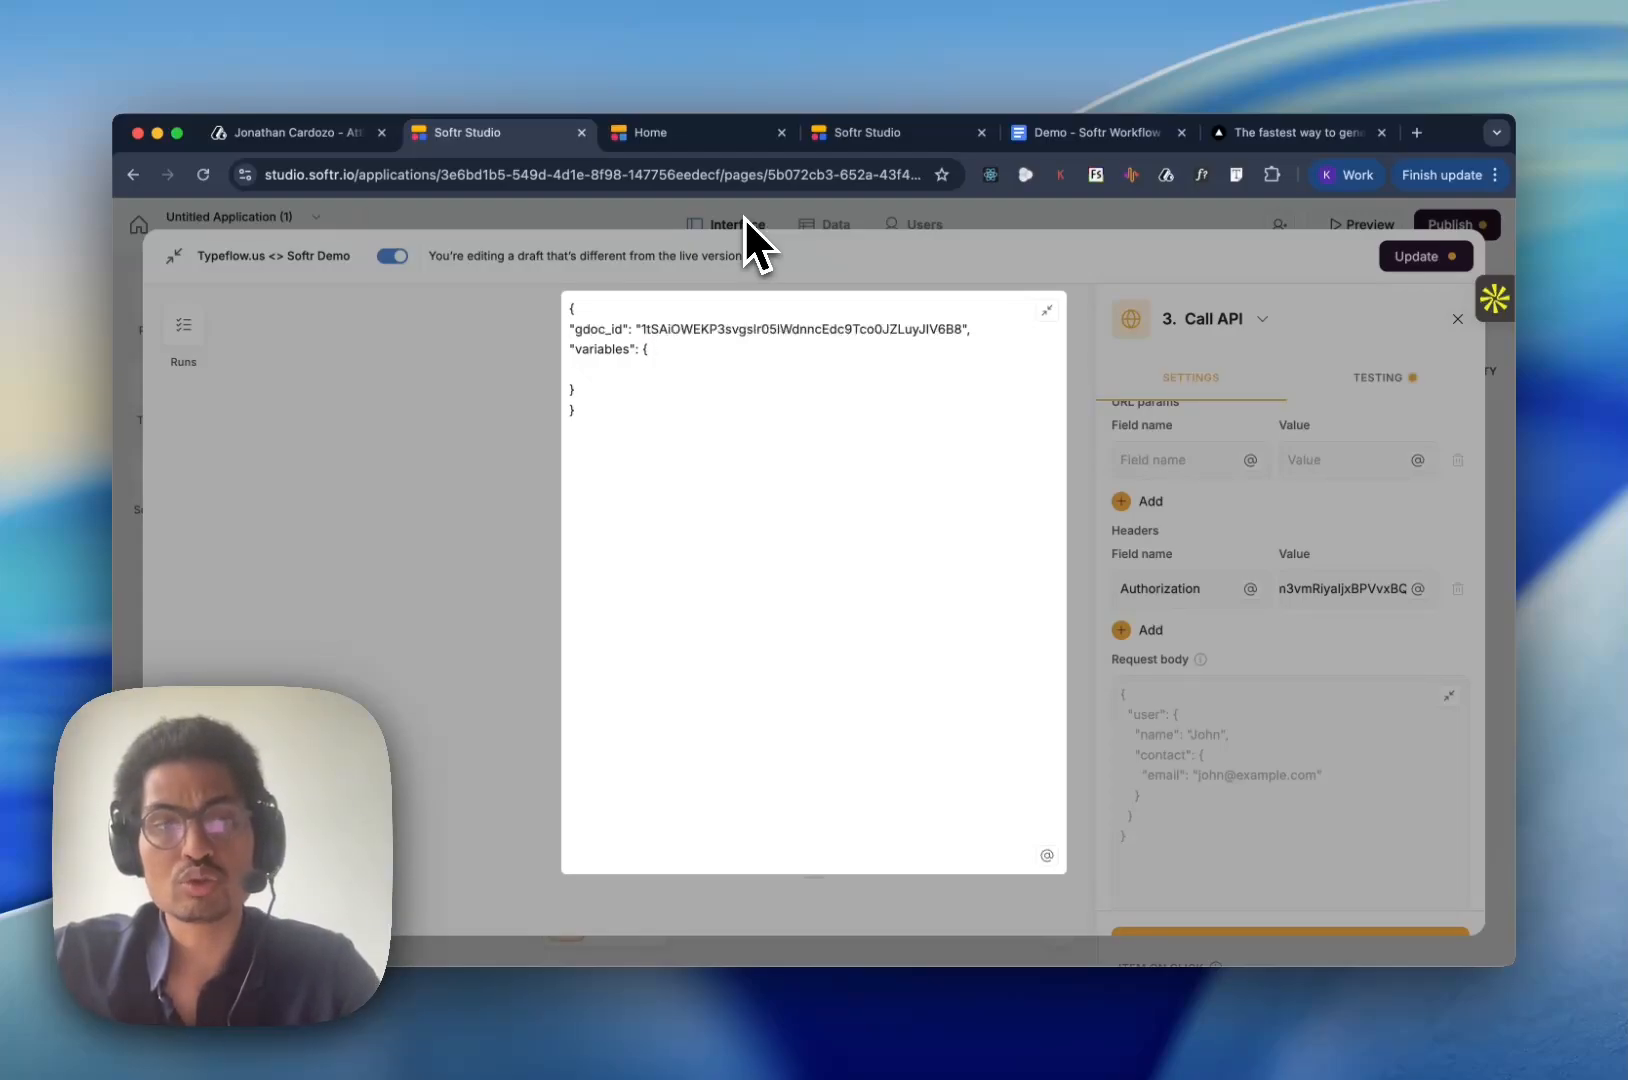
- Add an "email" key inside variables and map it to body.email from the Run custom workflow trigger
text(email)
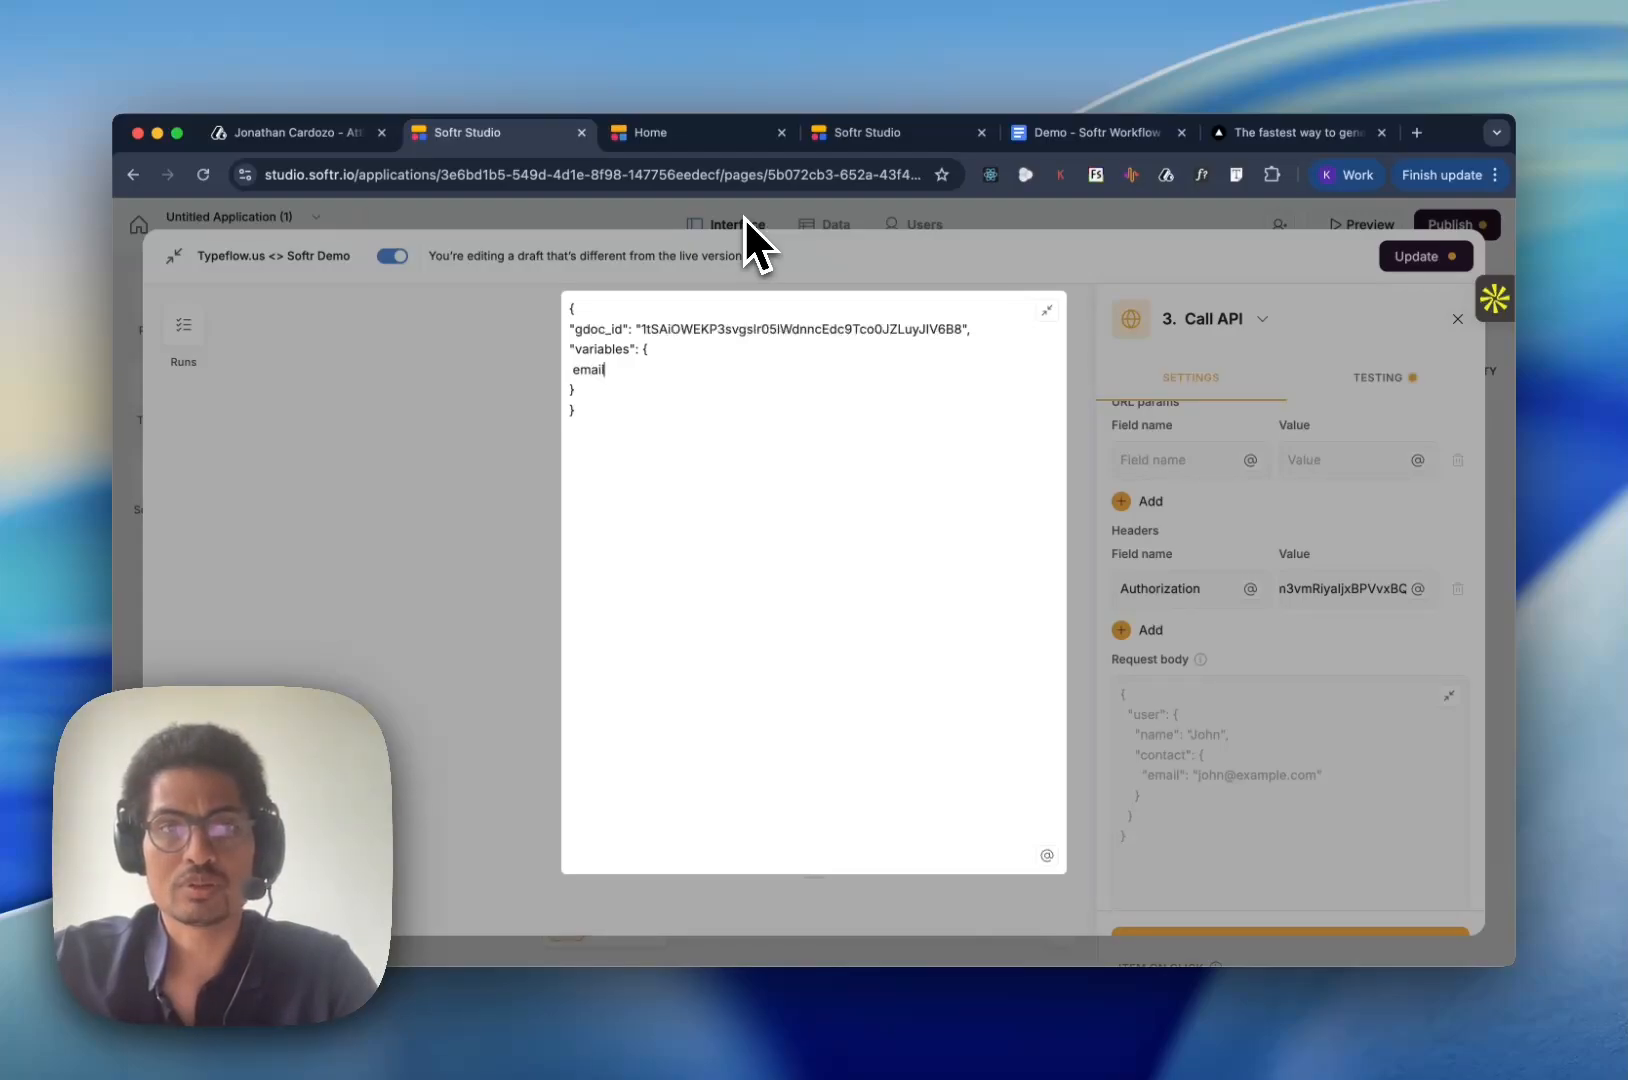
key(alt+Left)
text(")
key(super+Right)
text(" :)
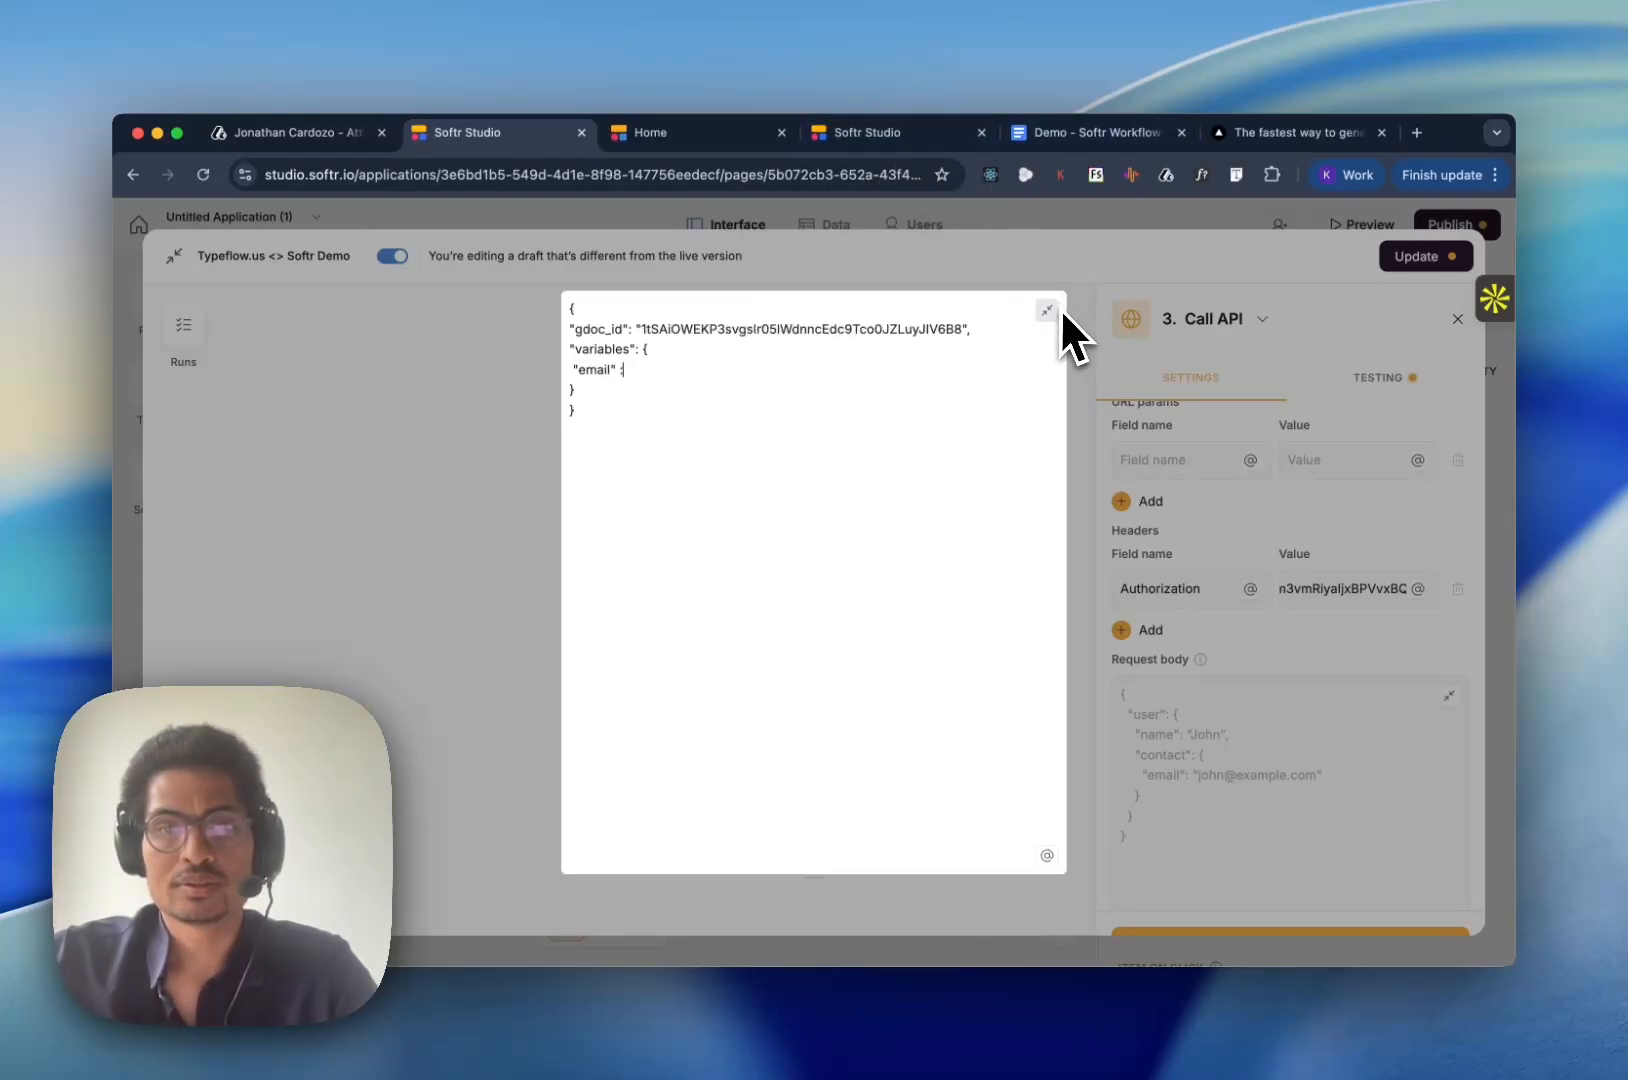
click(1047, 856)
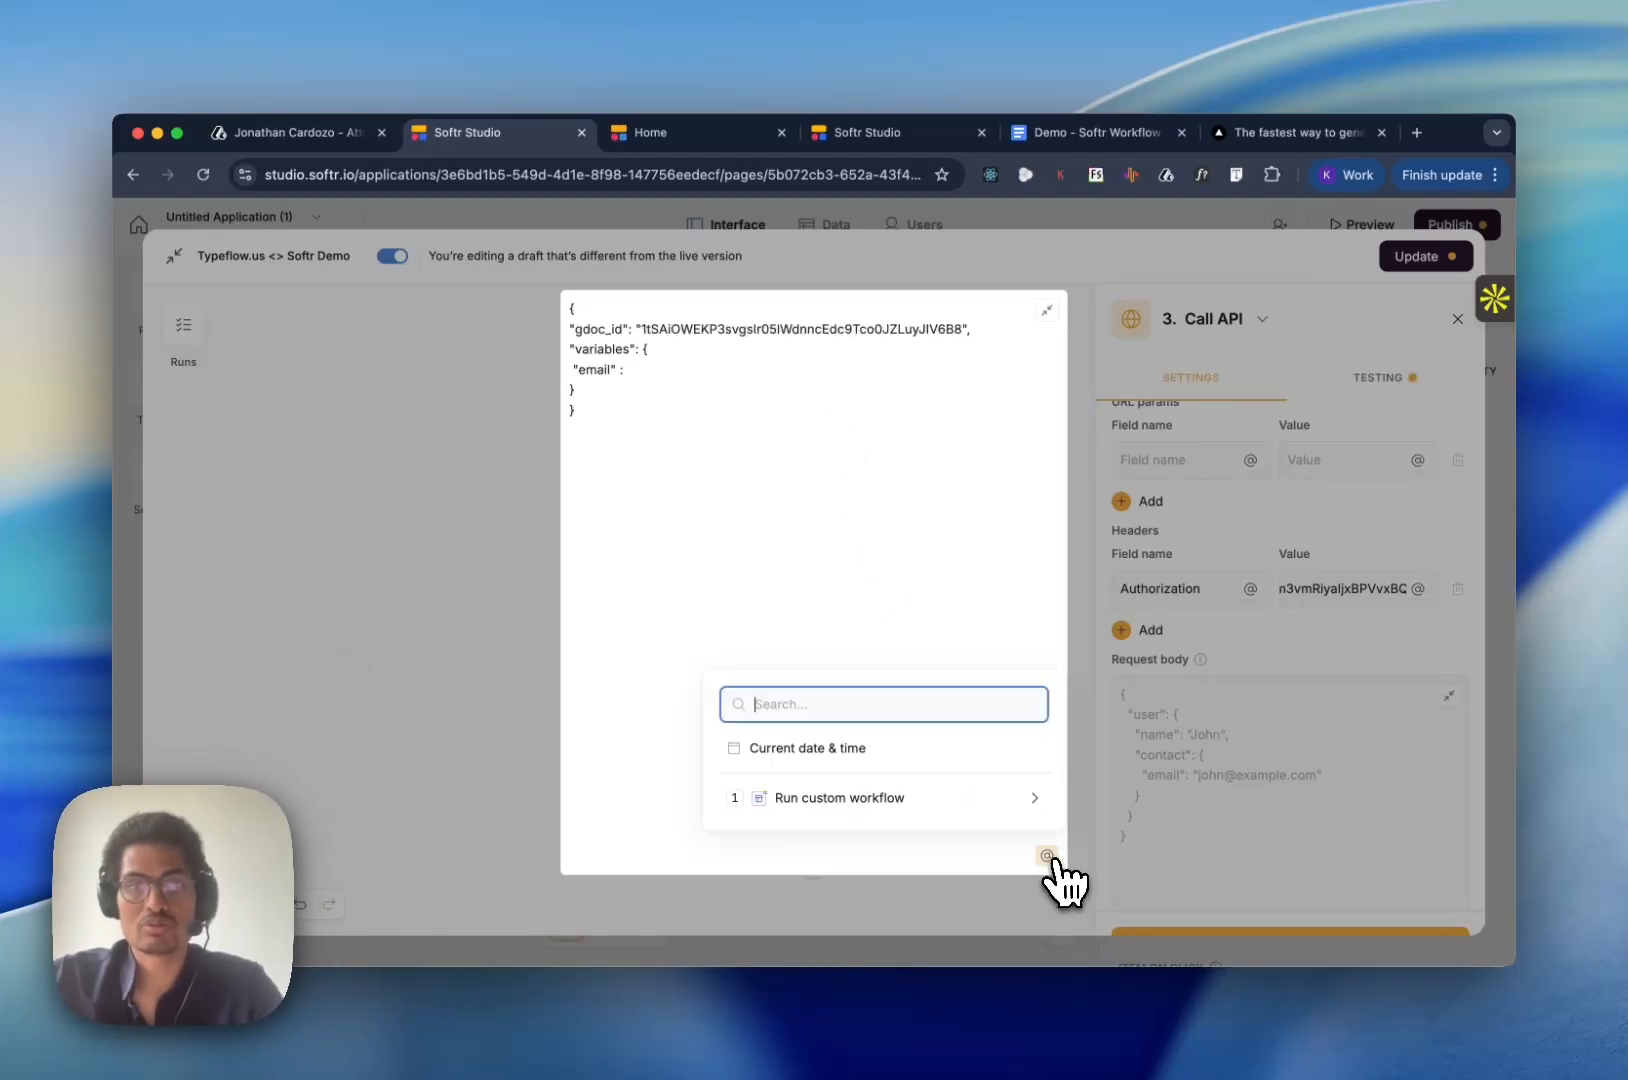
click(922, 797)
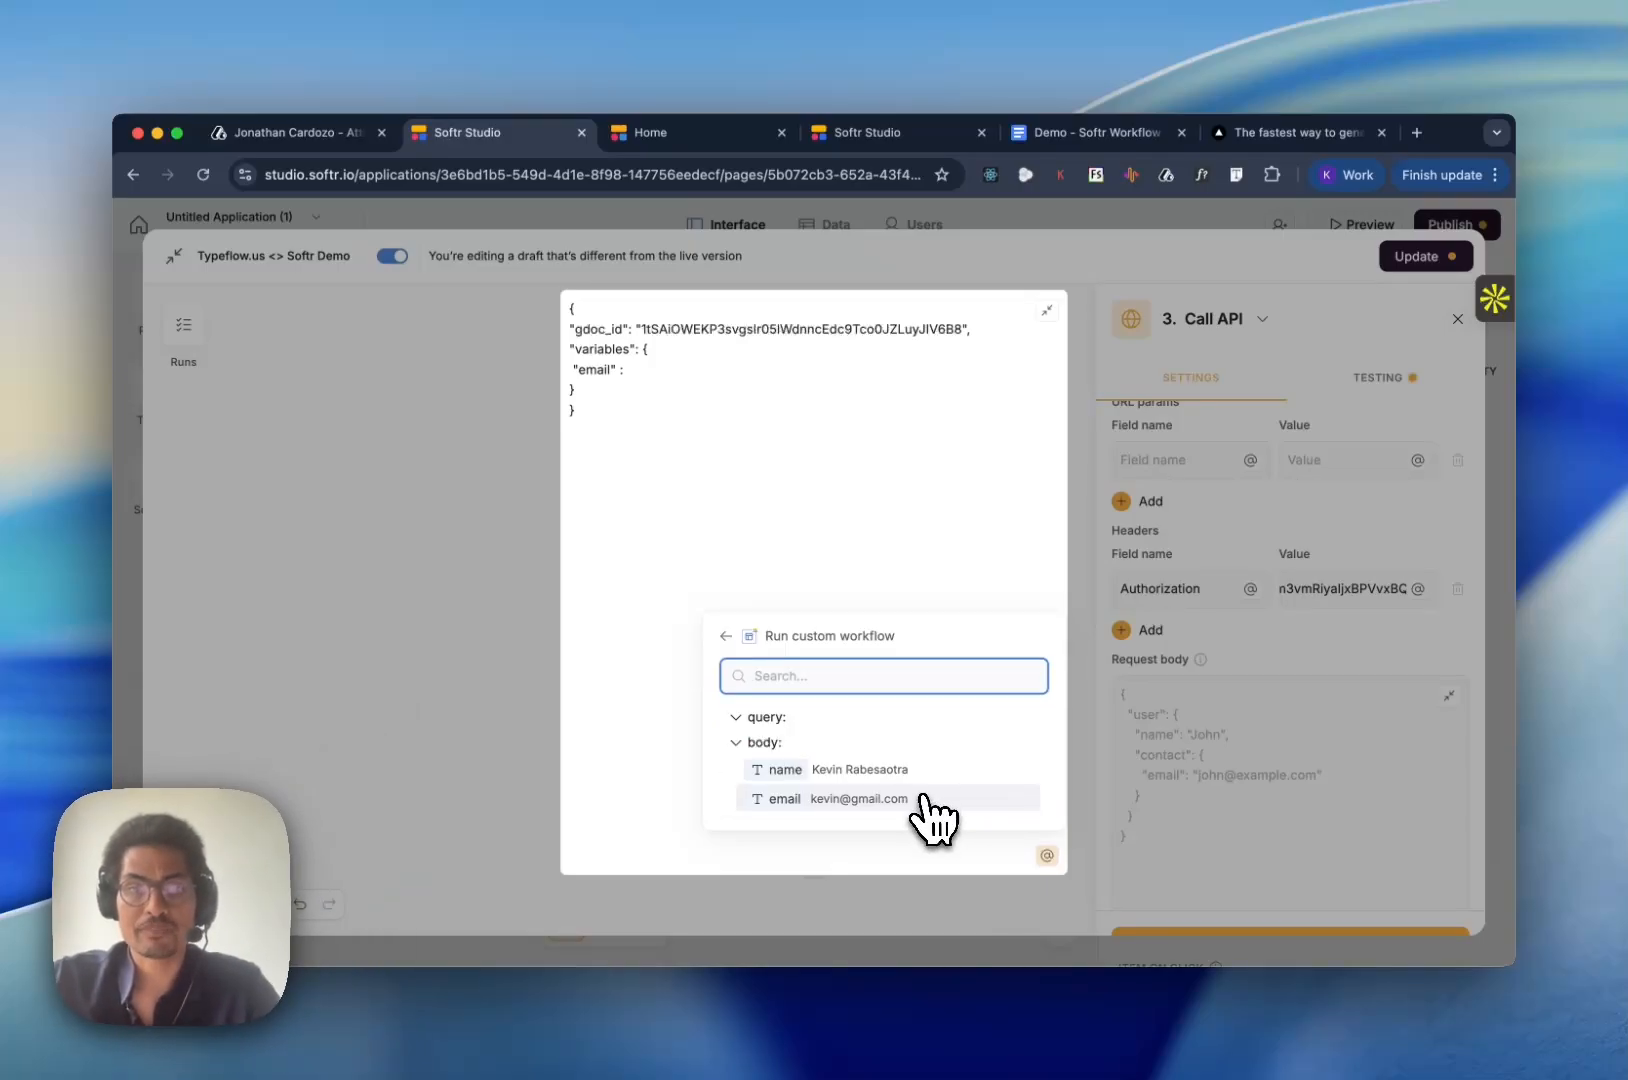
click(876, 800)
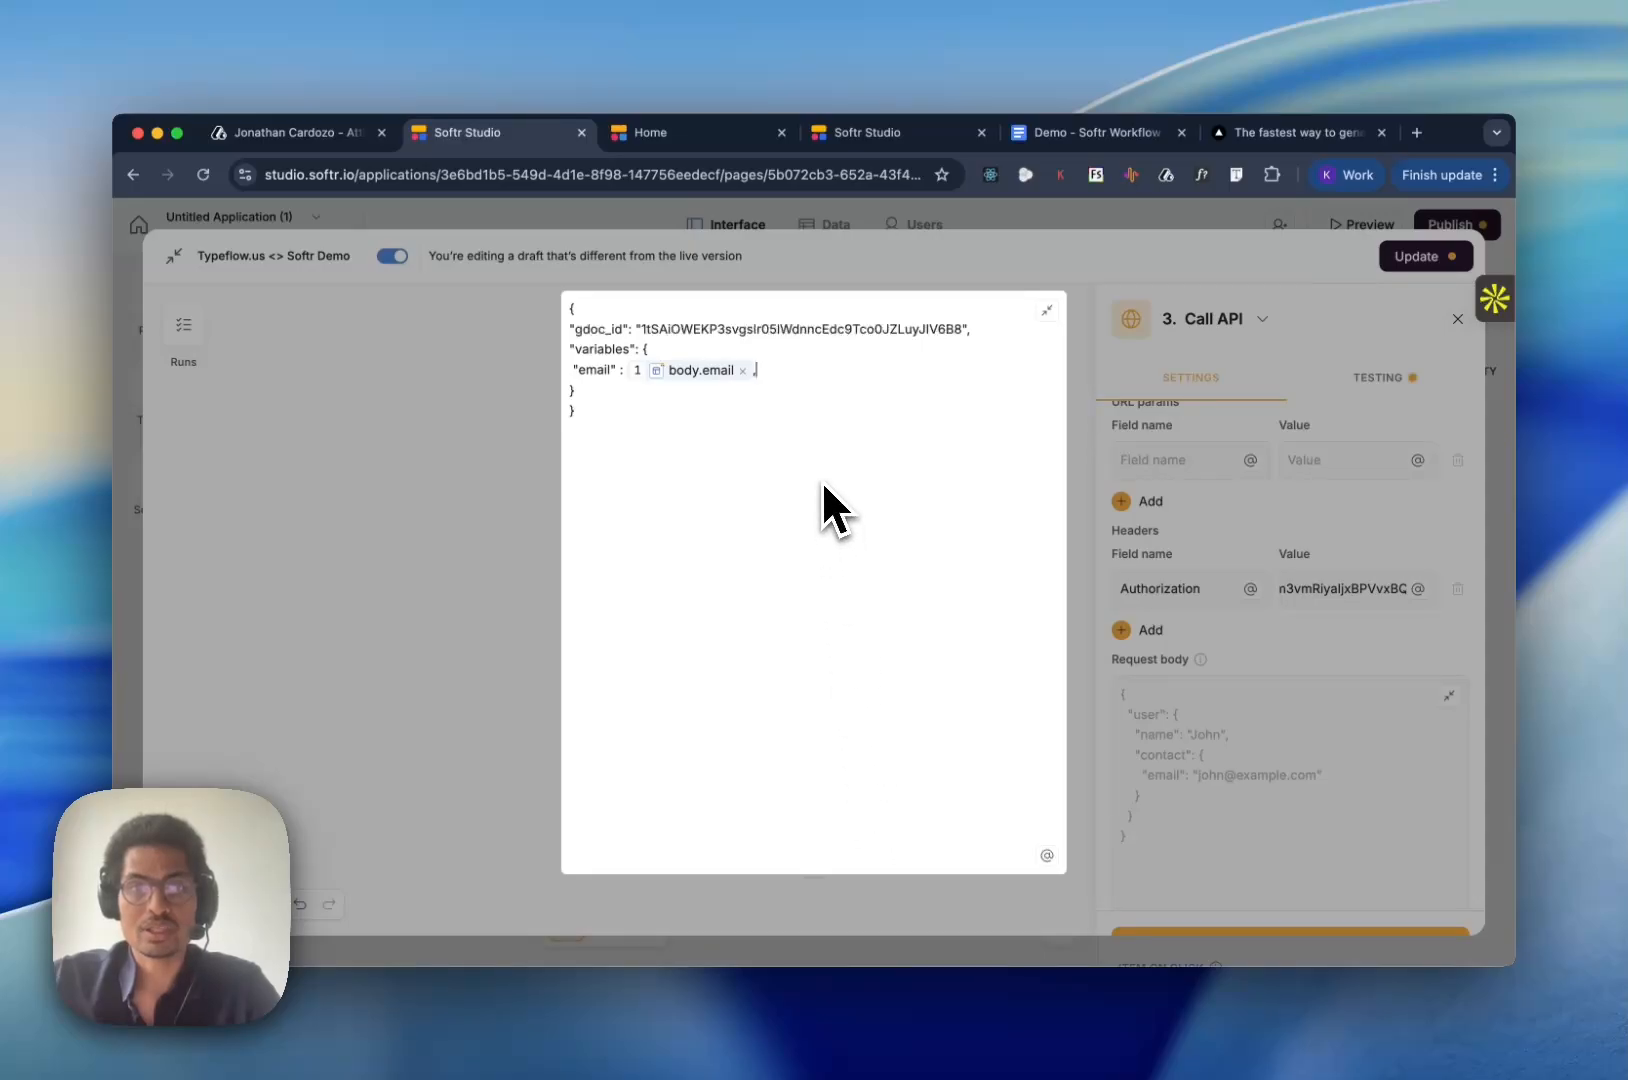
- Add a "name" key below the email entry in the request body's variables and insert the trigger's body.name value under it
text(,)
key(Return)
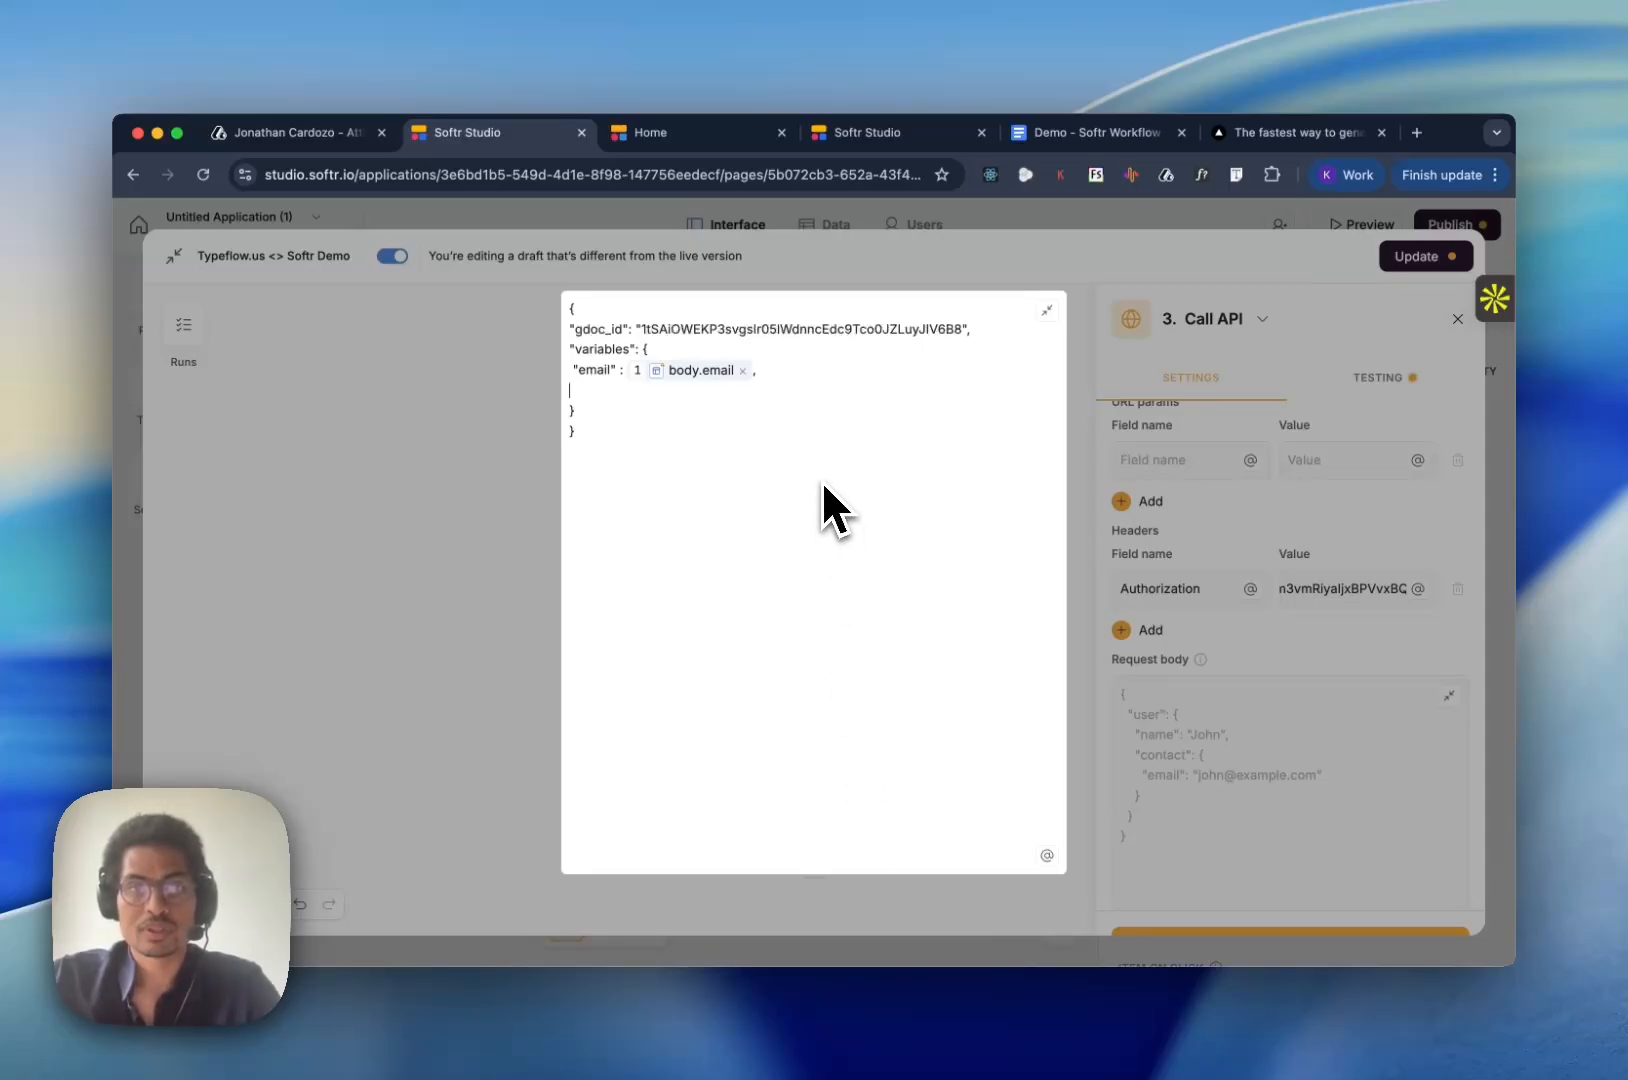
click(1046, 855)
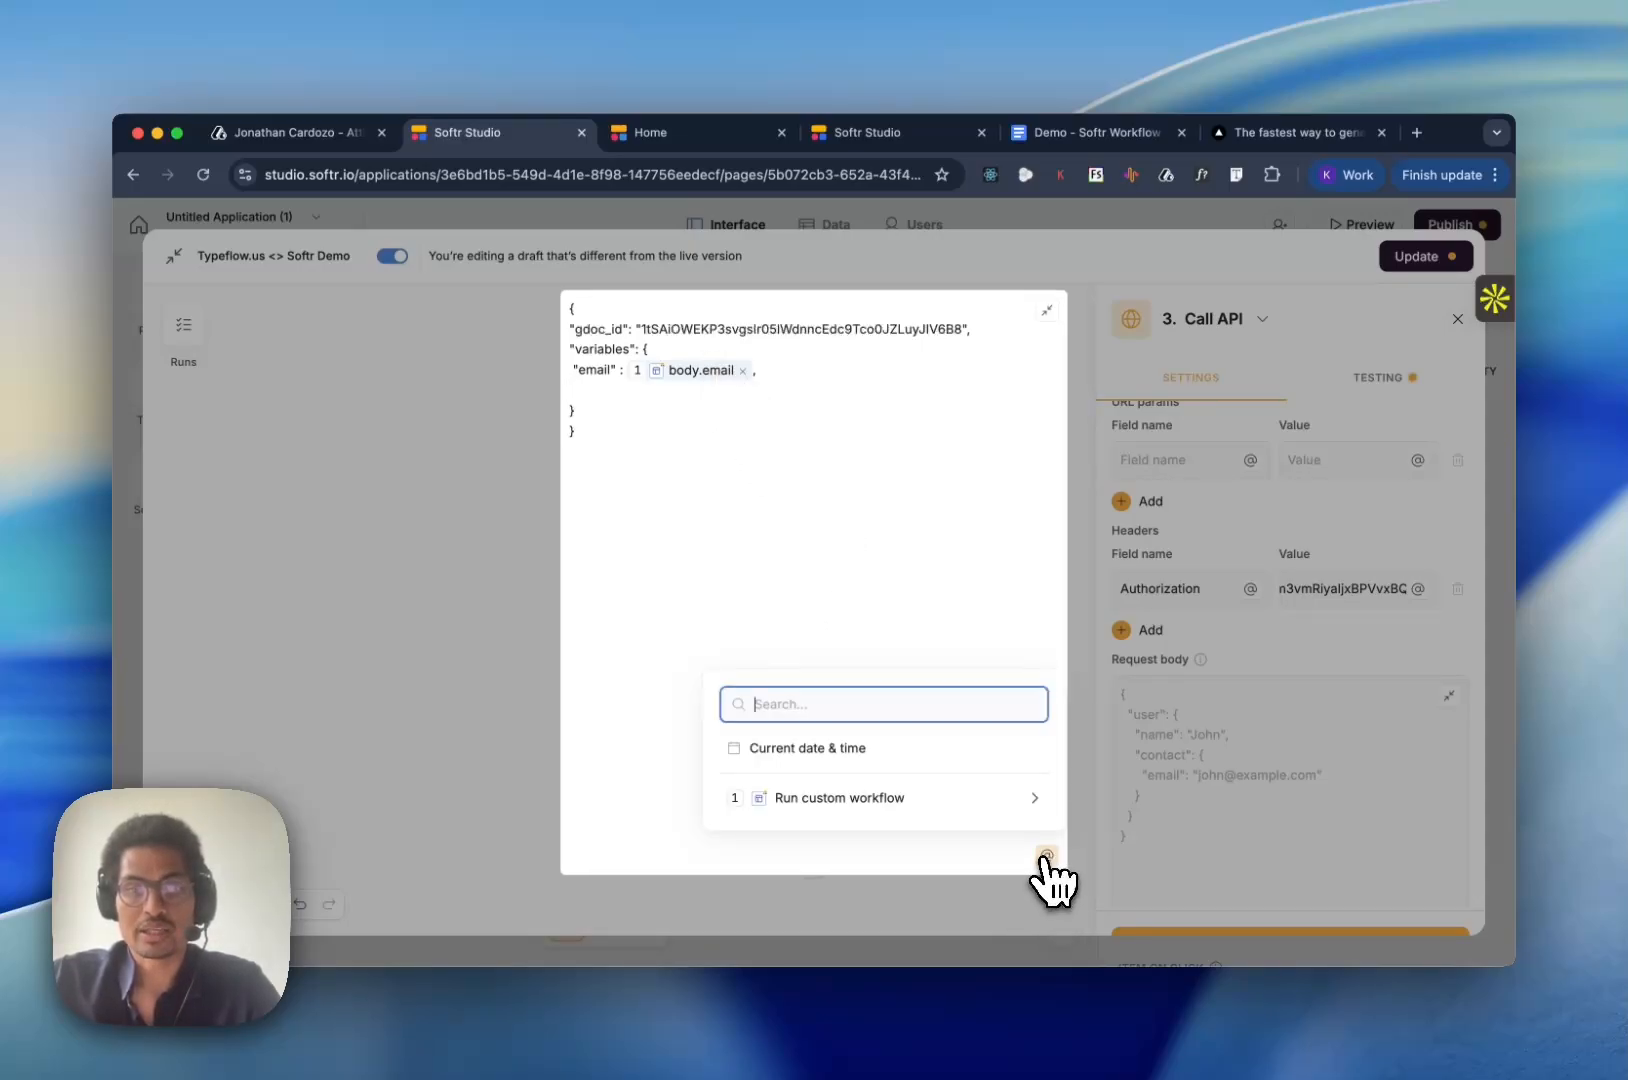
click(880, 797)
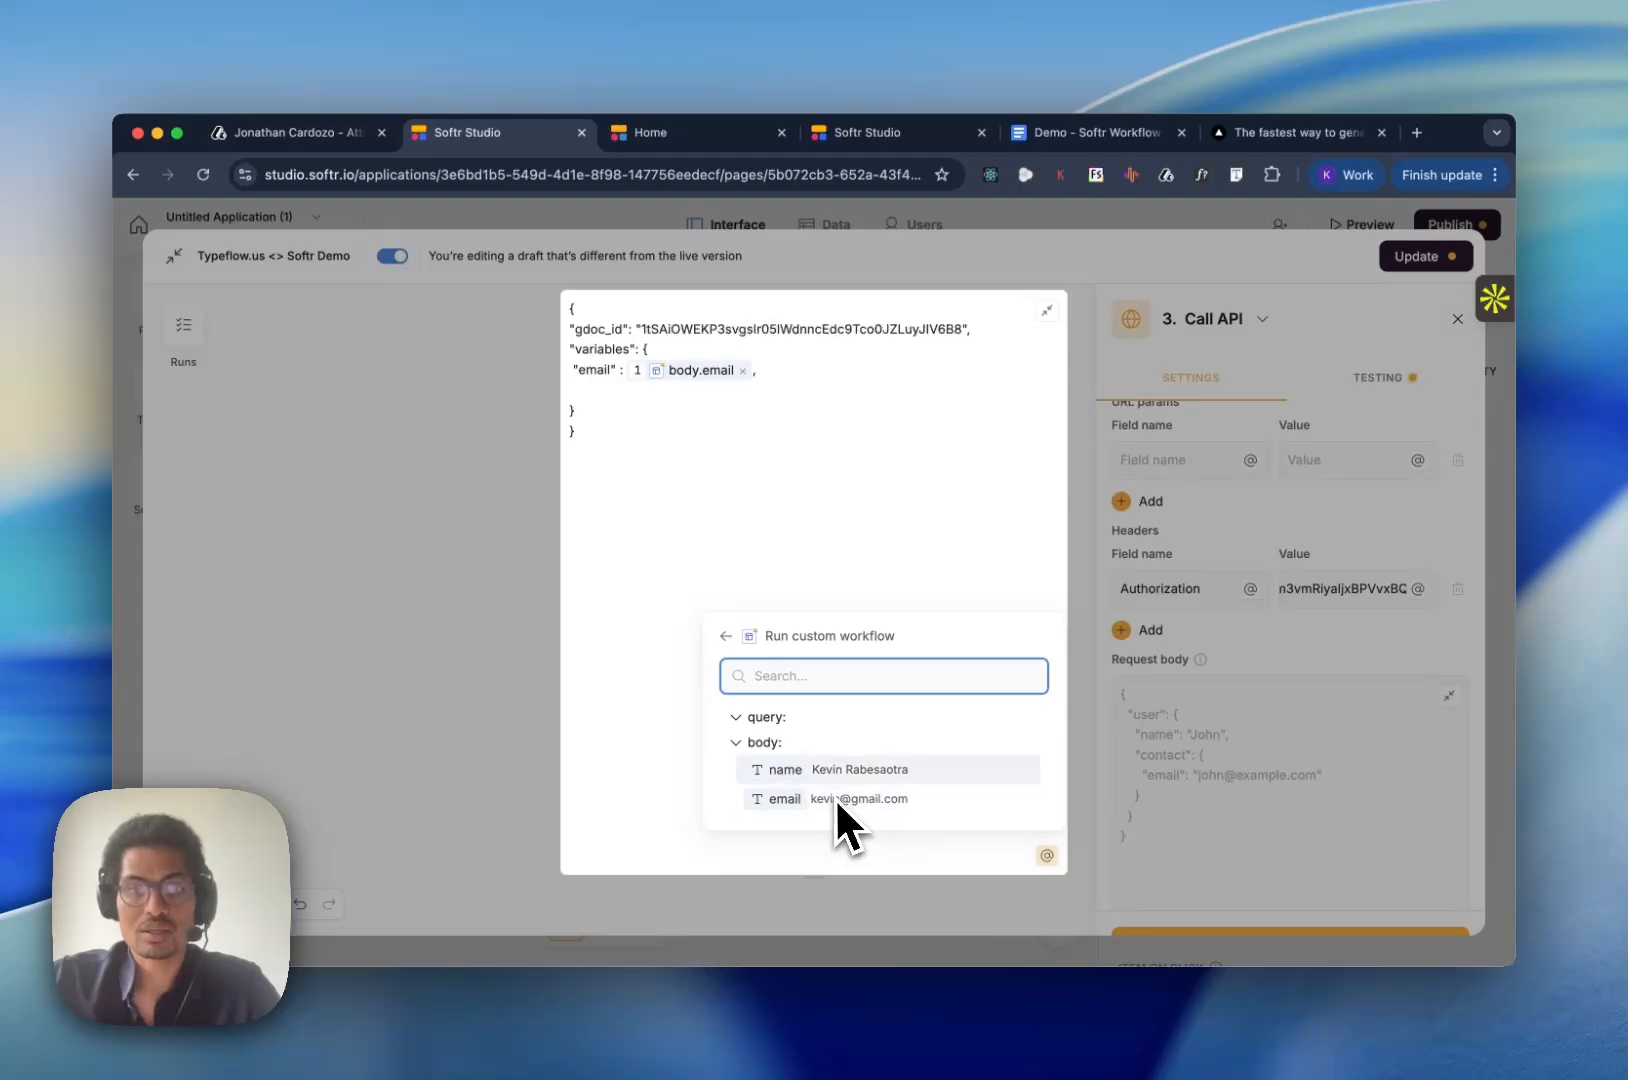
click(833, 772)
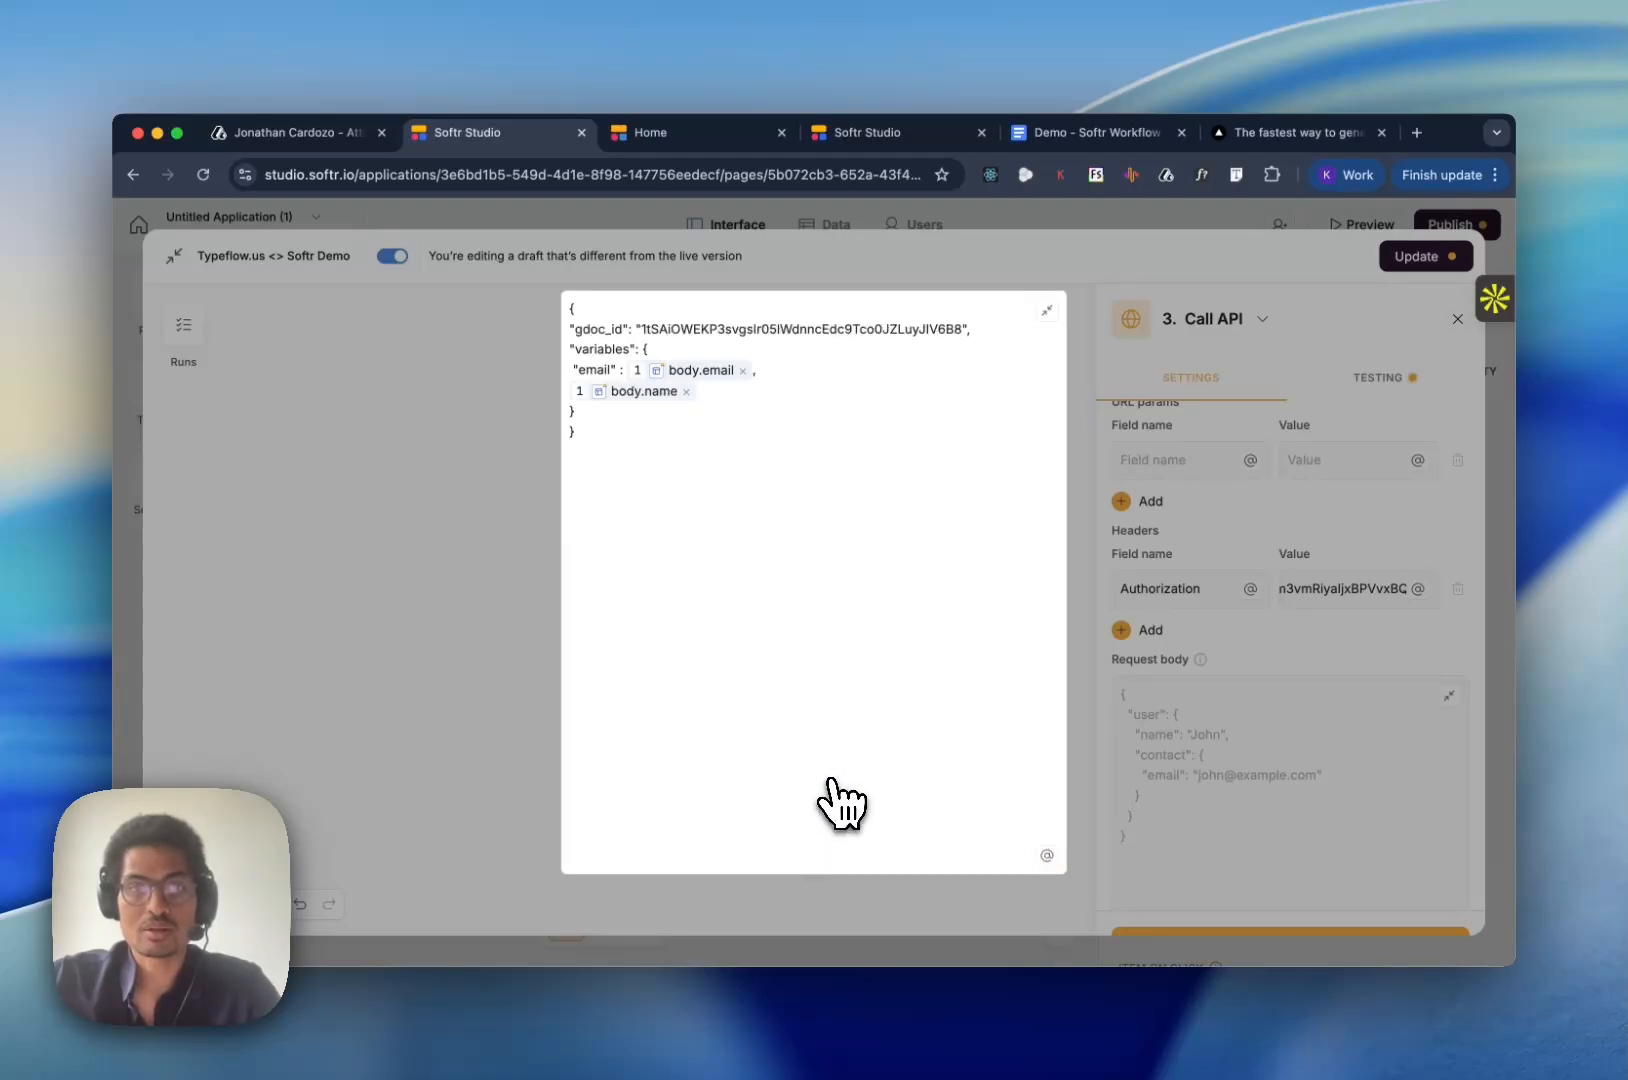
key(Return)
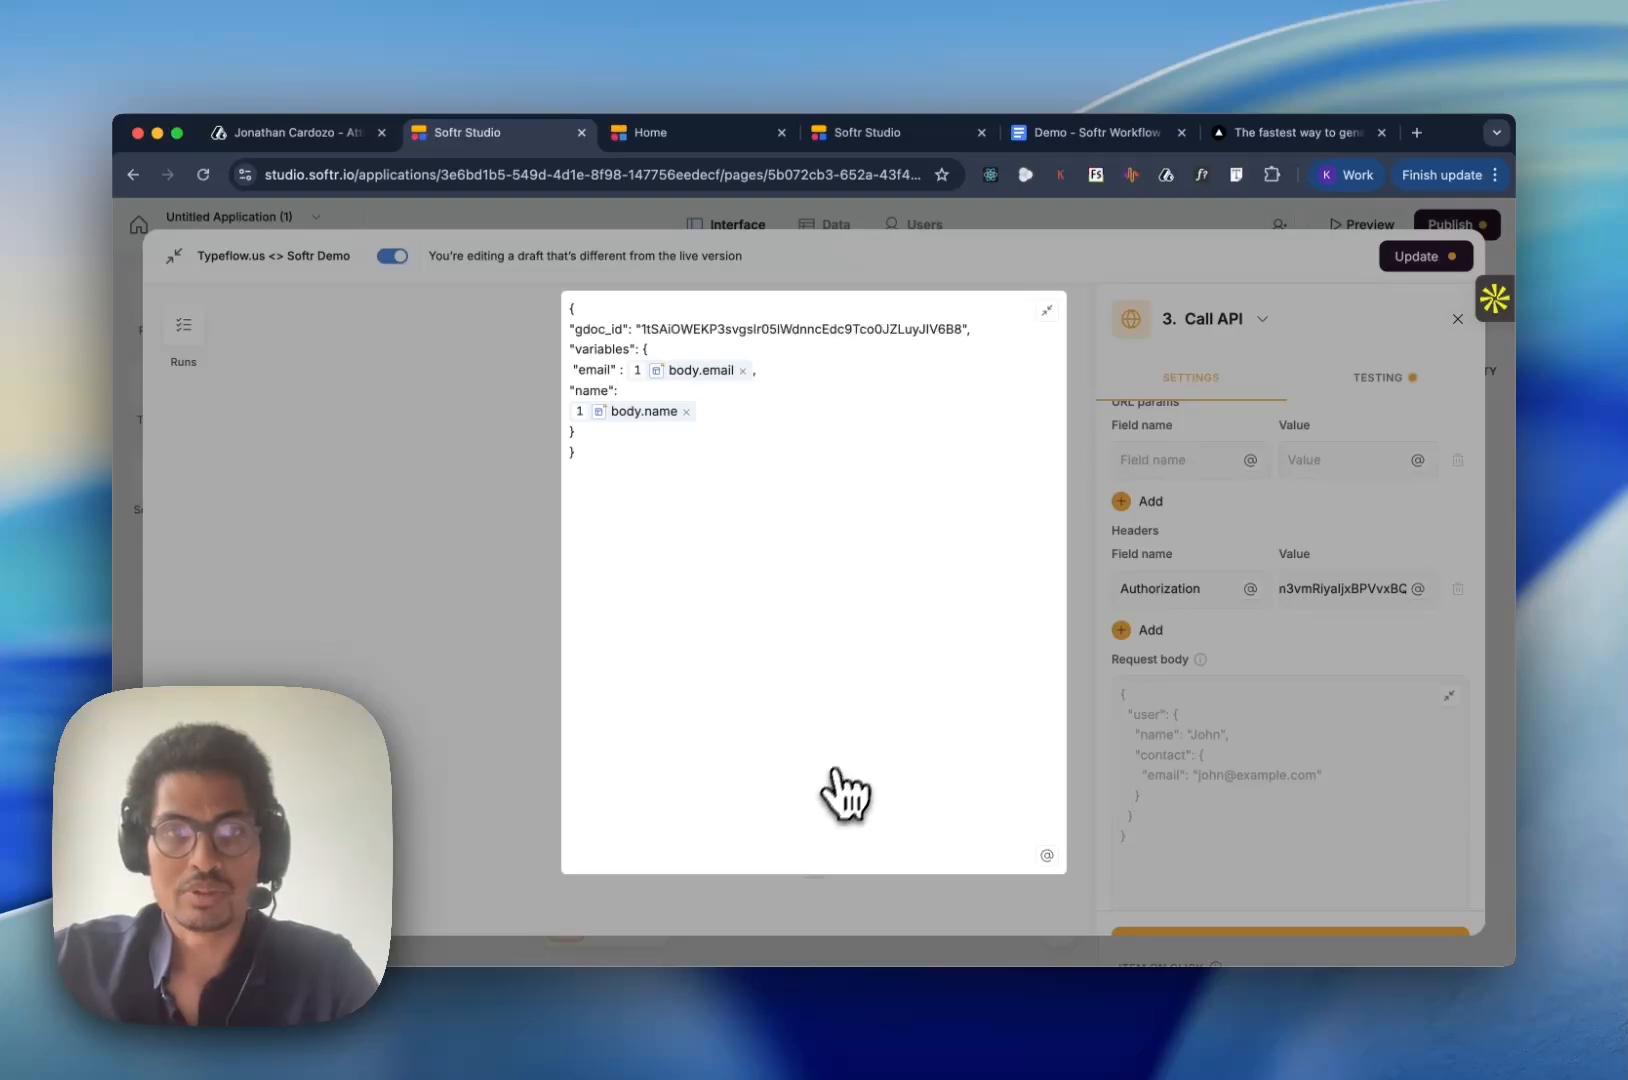
- Replace the body.name value with body.email beside the "name" key and collapse the request body editor
click(686, 411)
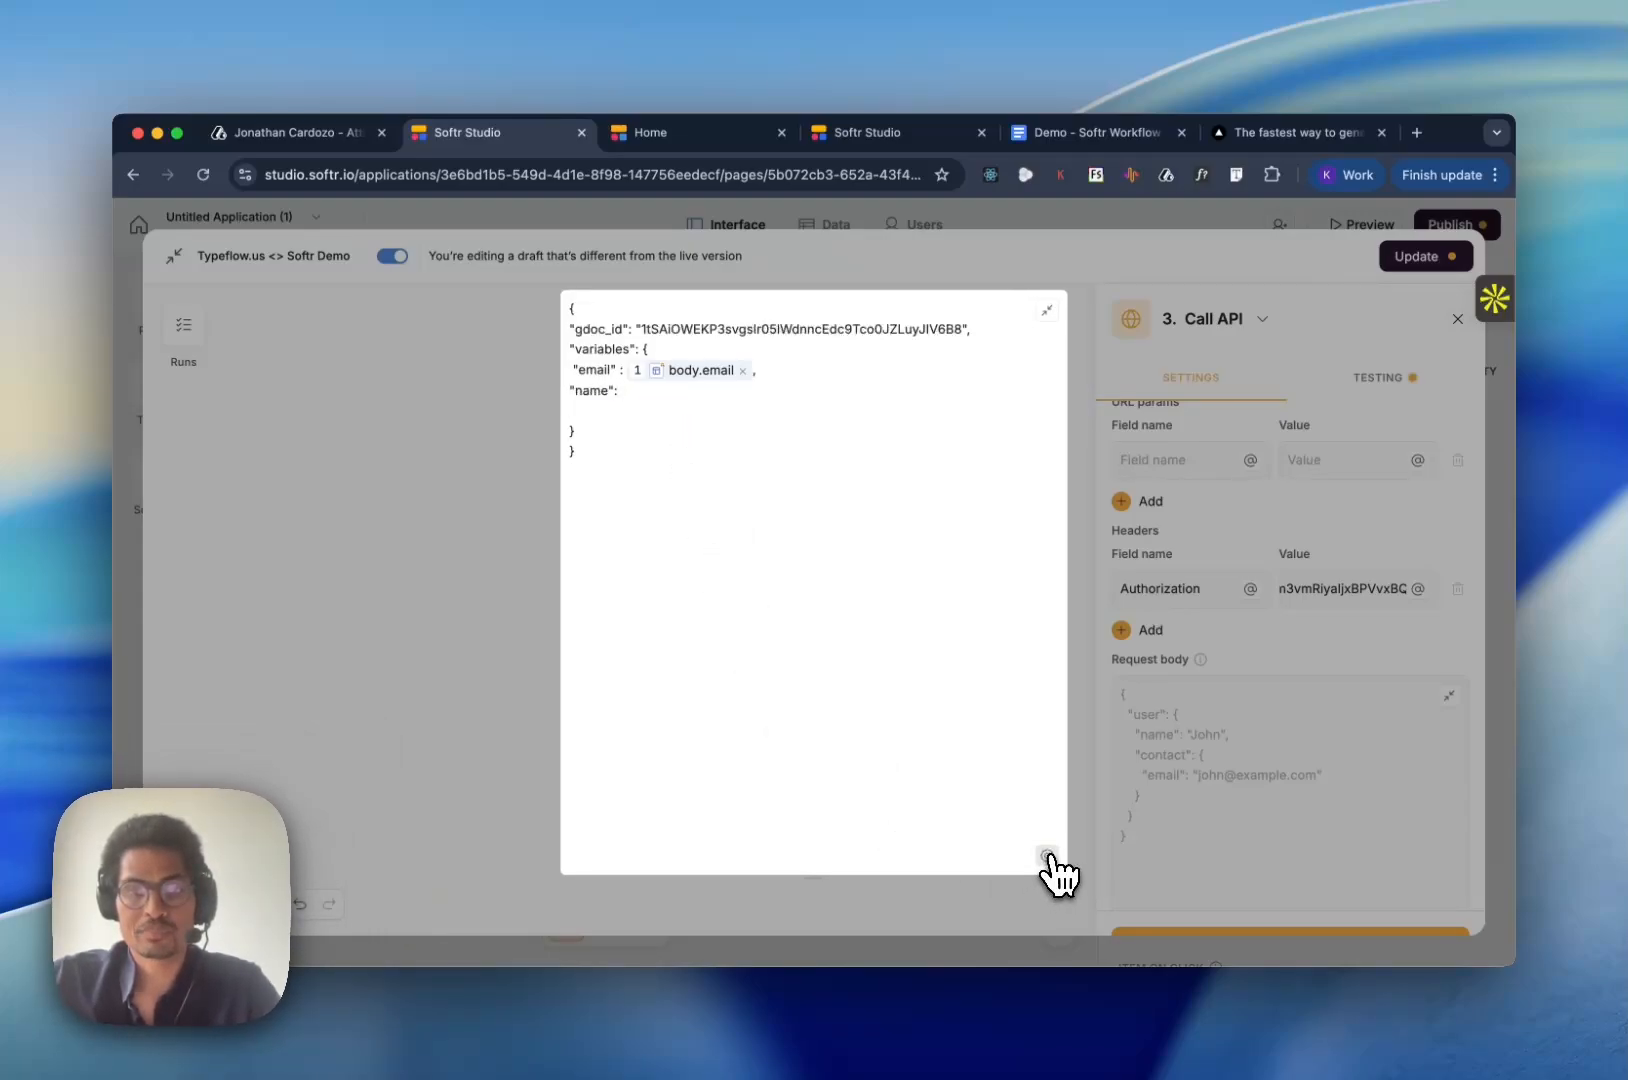
click(1047, 854)
click(998, 808)
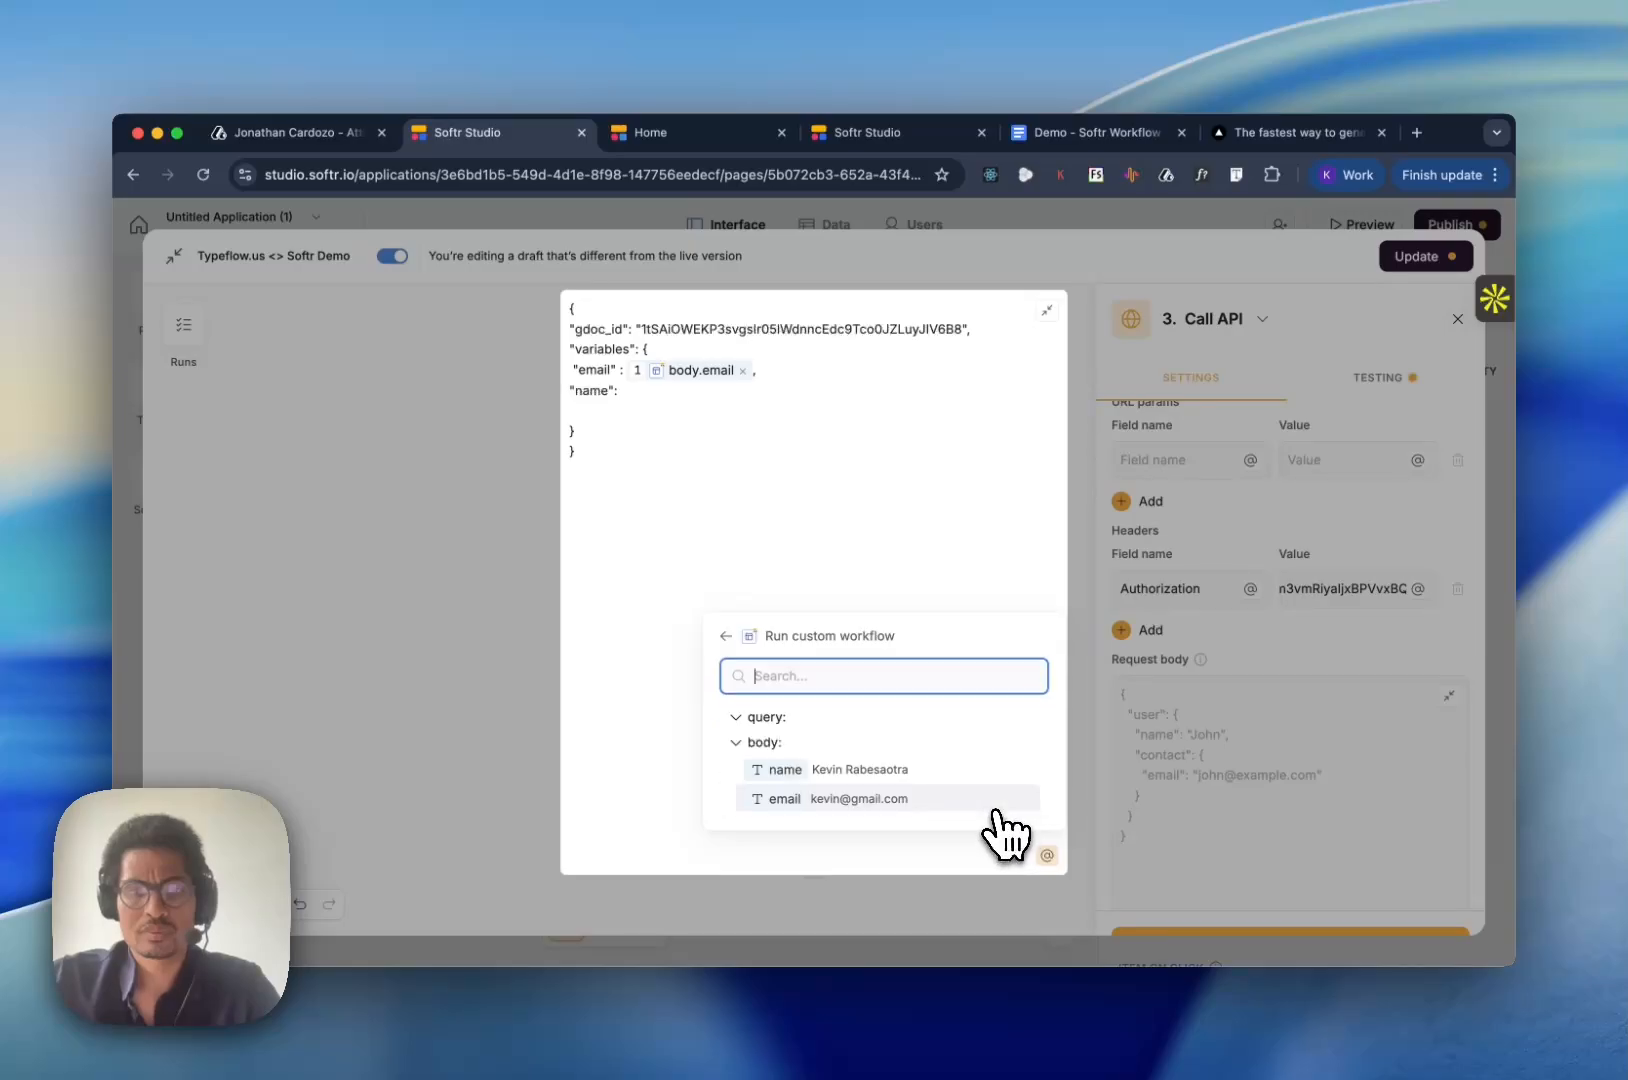
click(866, 800)
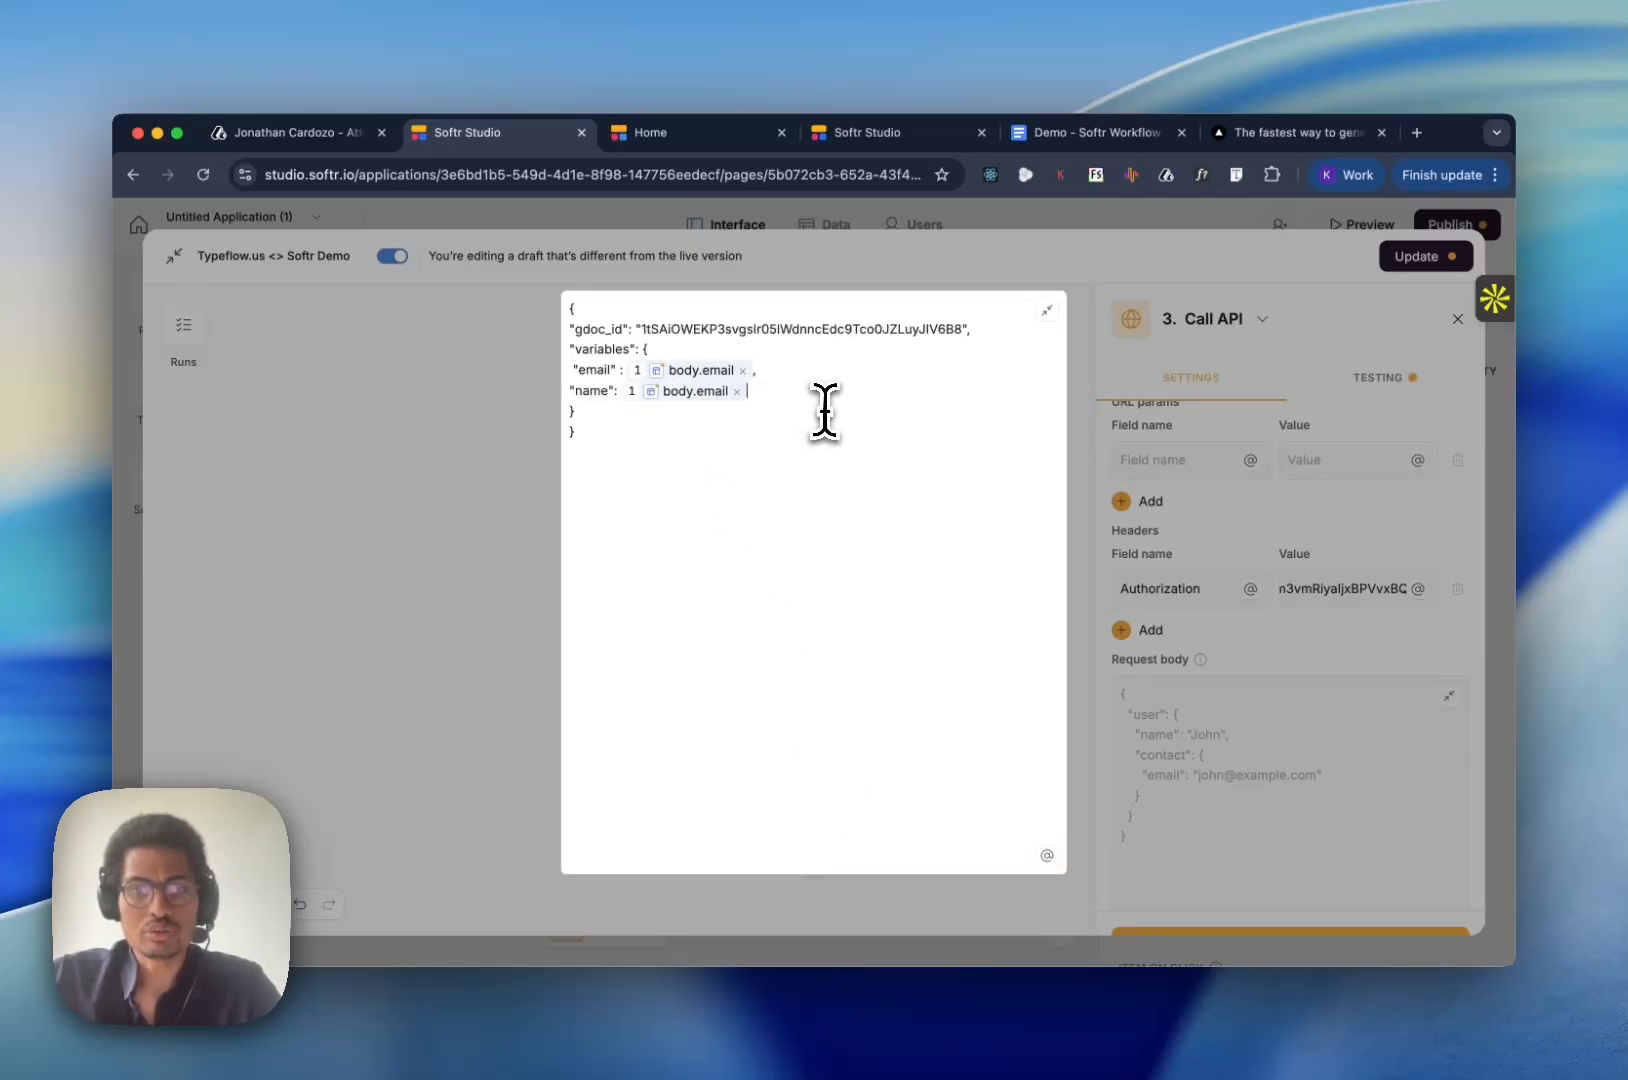
click(1048, 310)
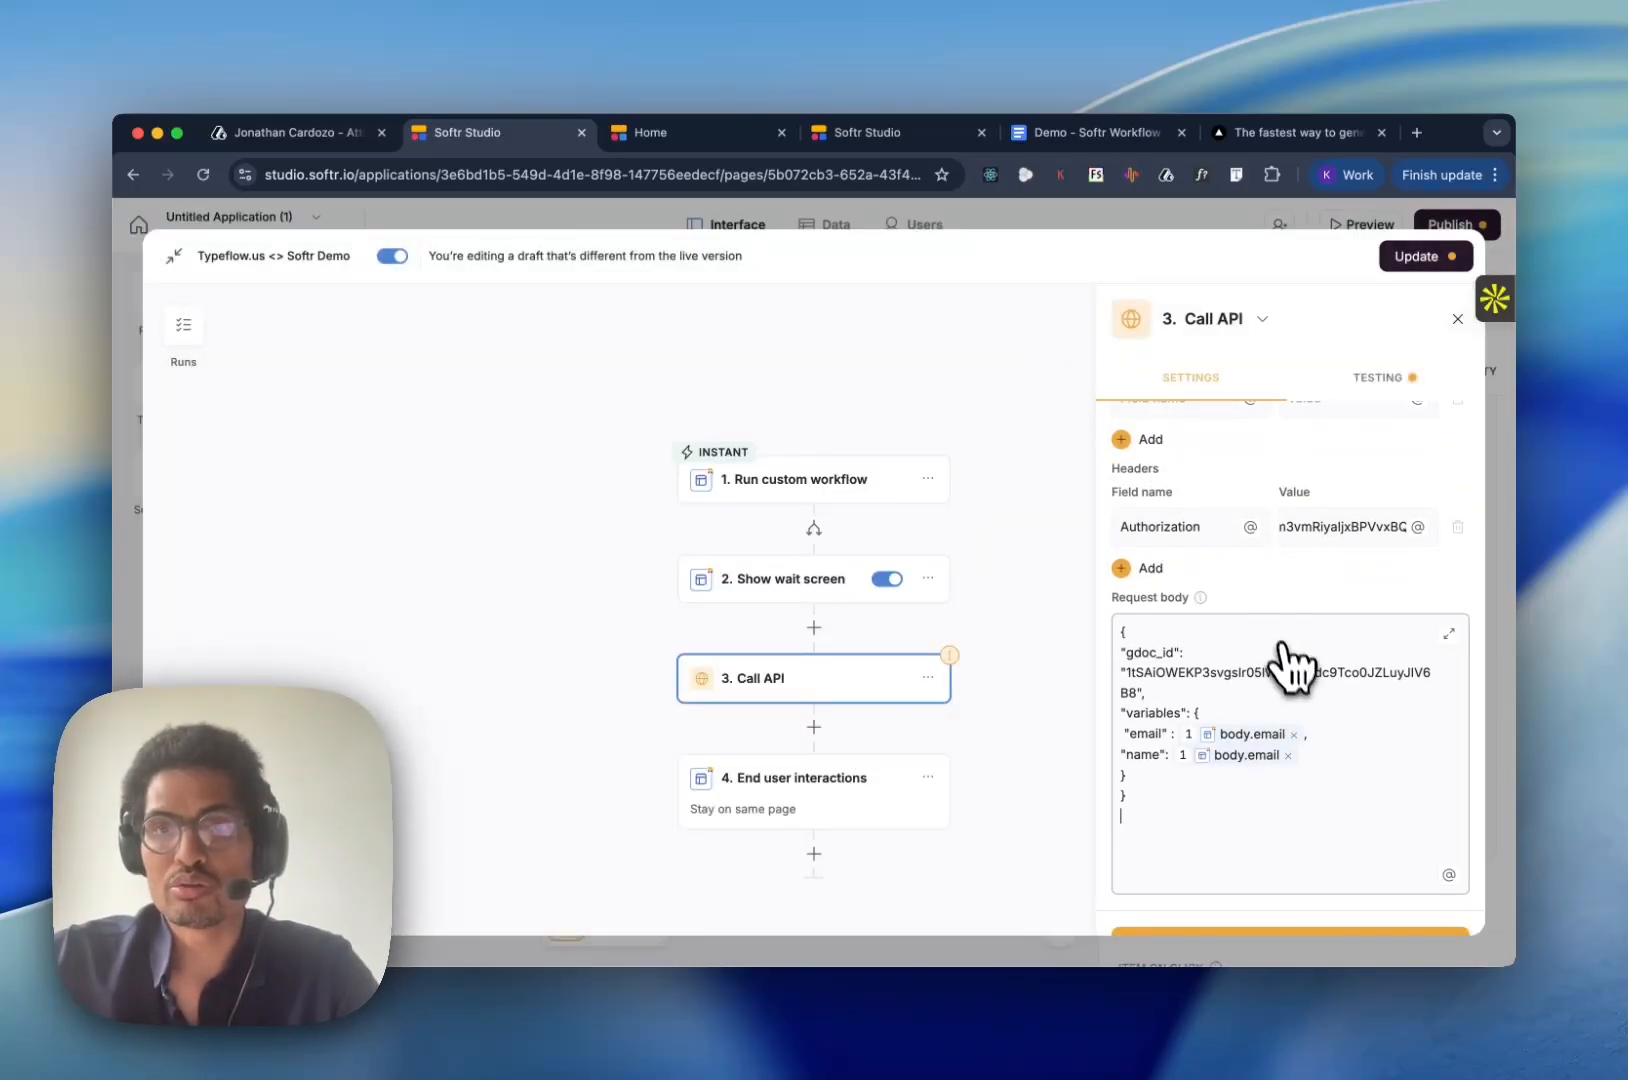
- Review the Call API action's header and request body settings, look at its testing view, and return to the settings
scroll(1290, 672, up, 3)
scroll(1297, 683, down, 3)
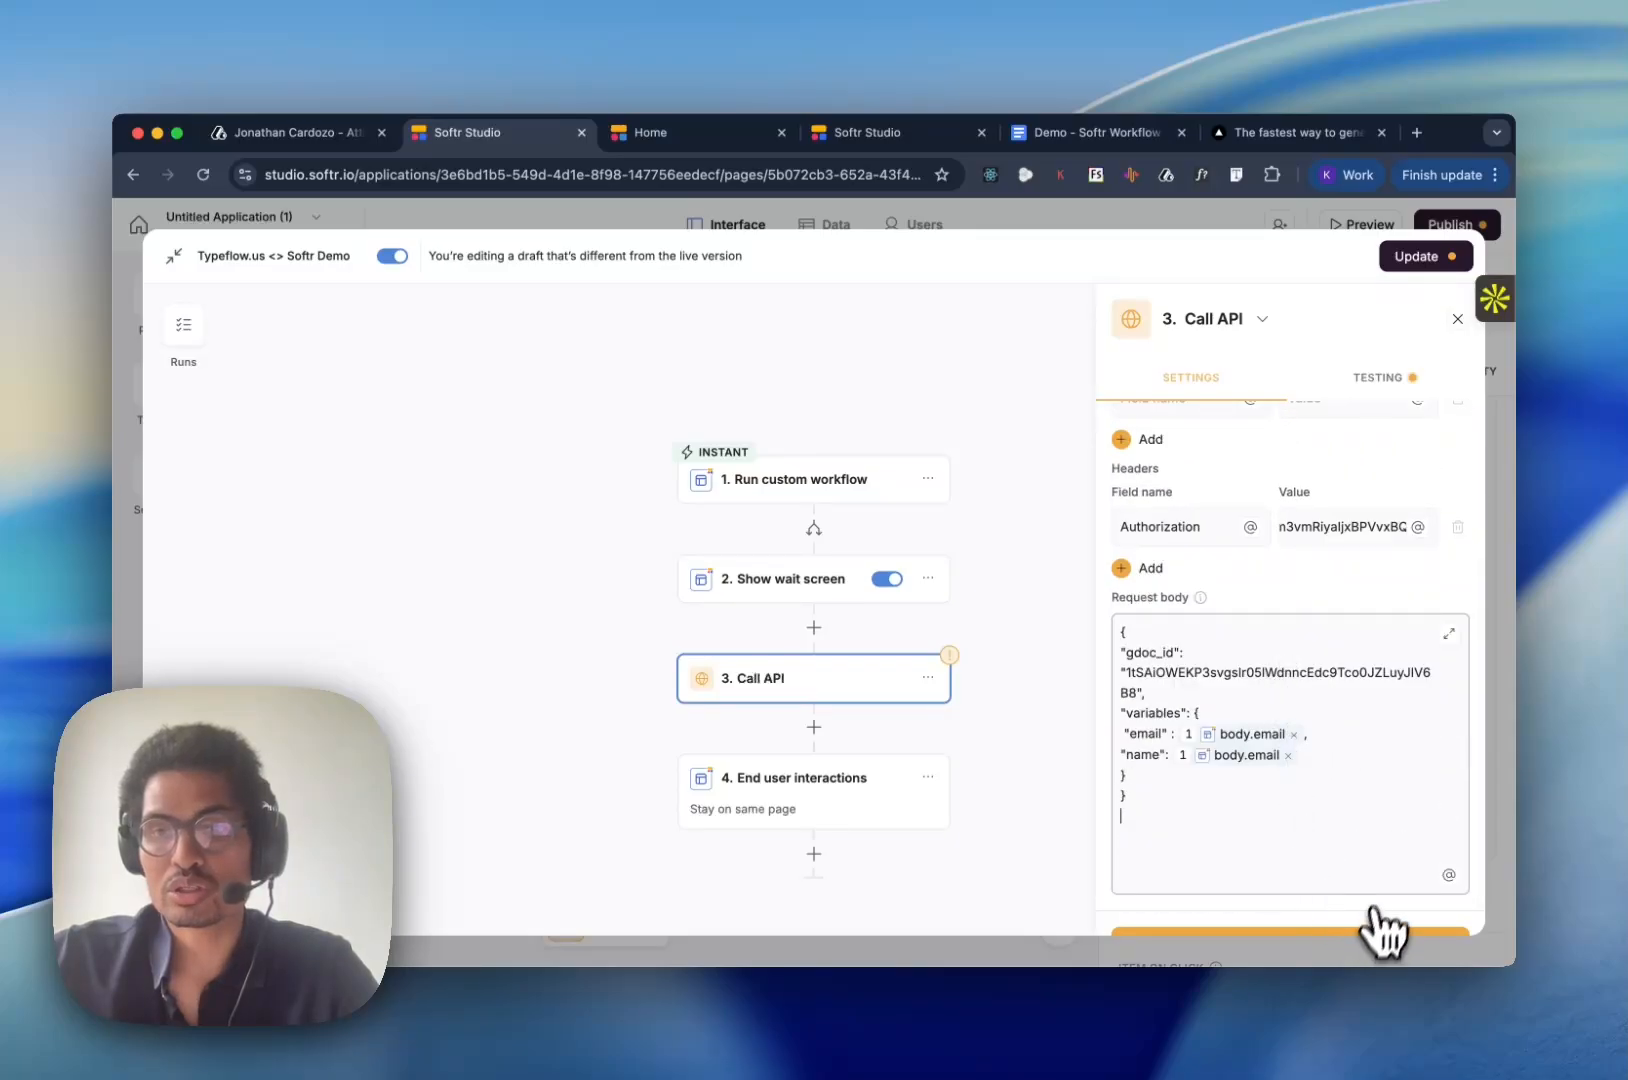
scroll(1483, 625, up, 2)
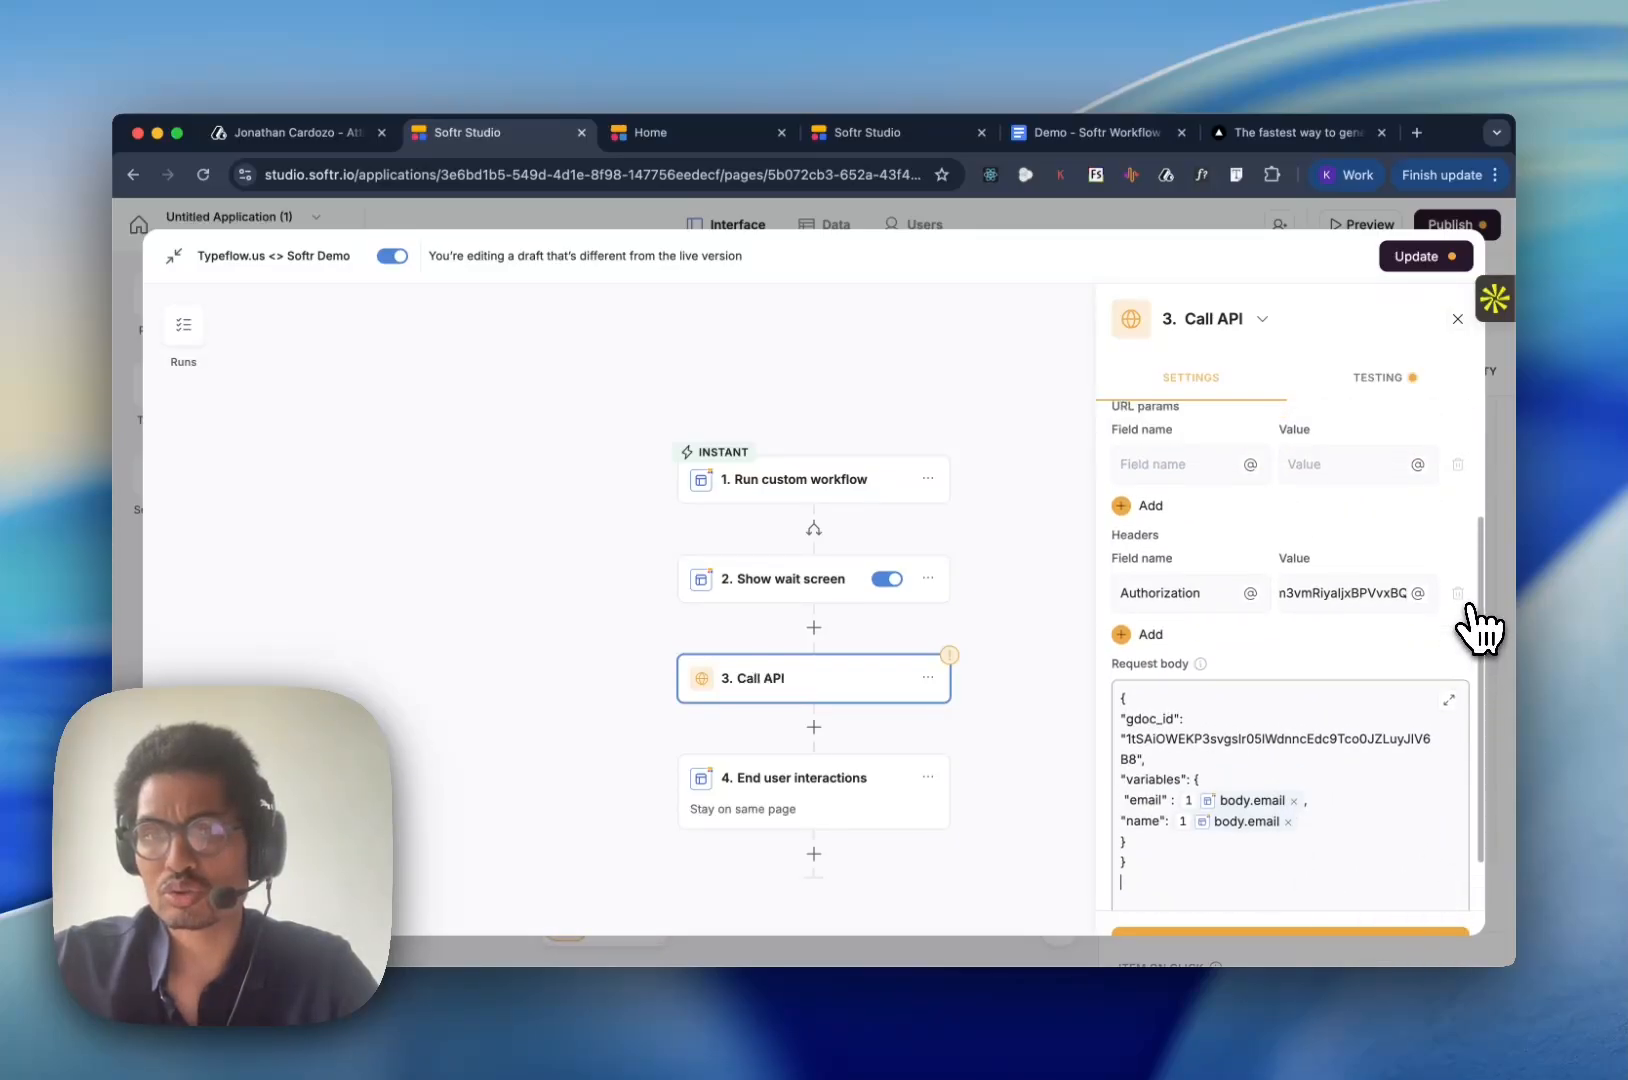
scroll(1475, 625, down, 2)
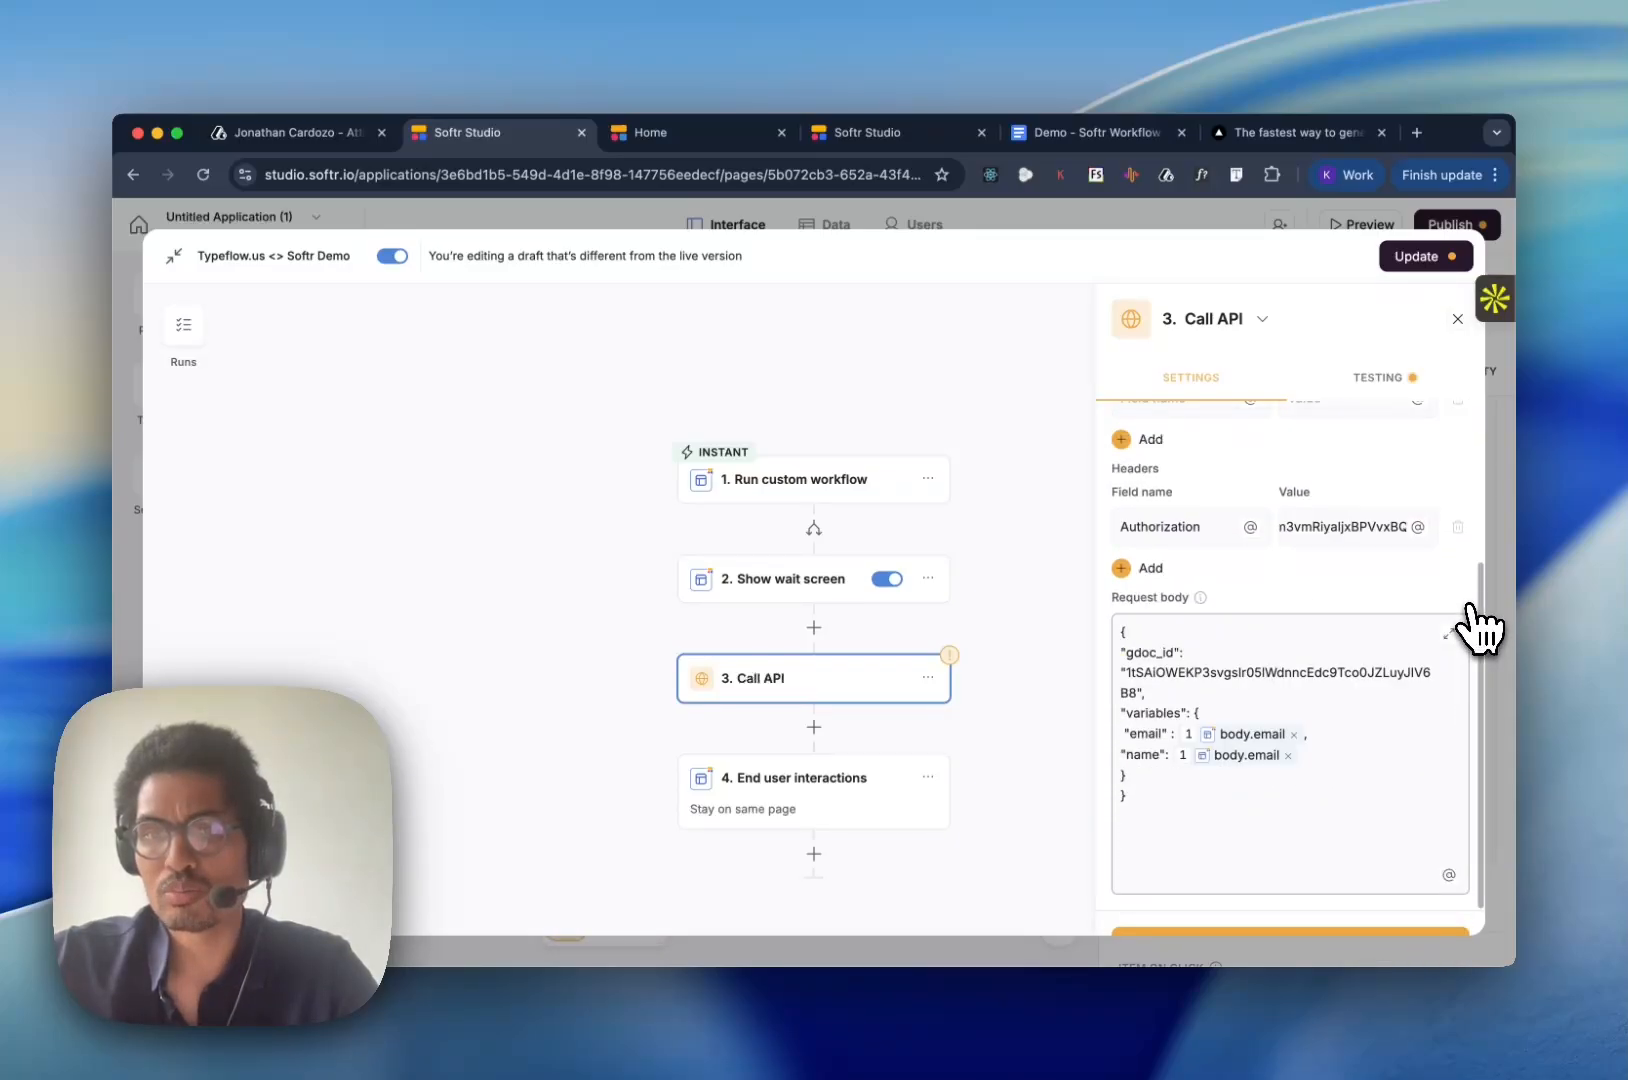
click(1440, 935)
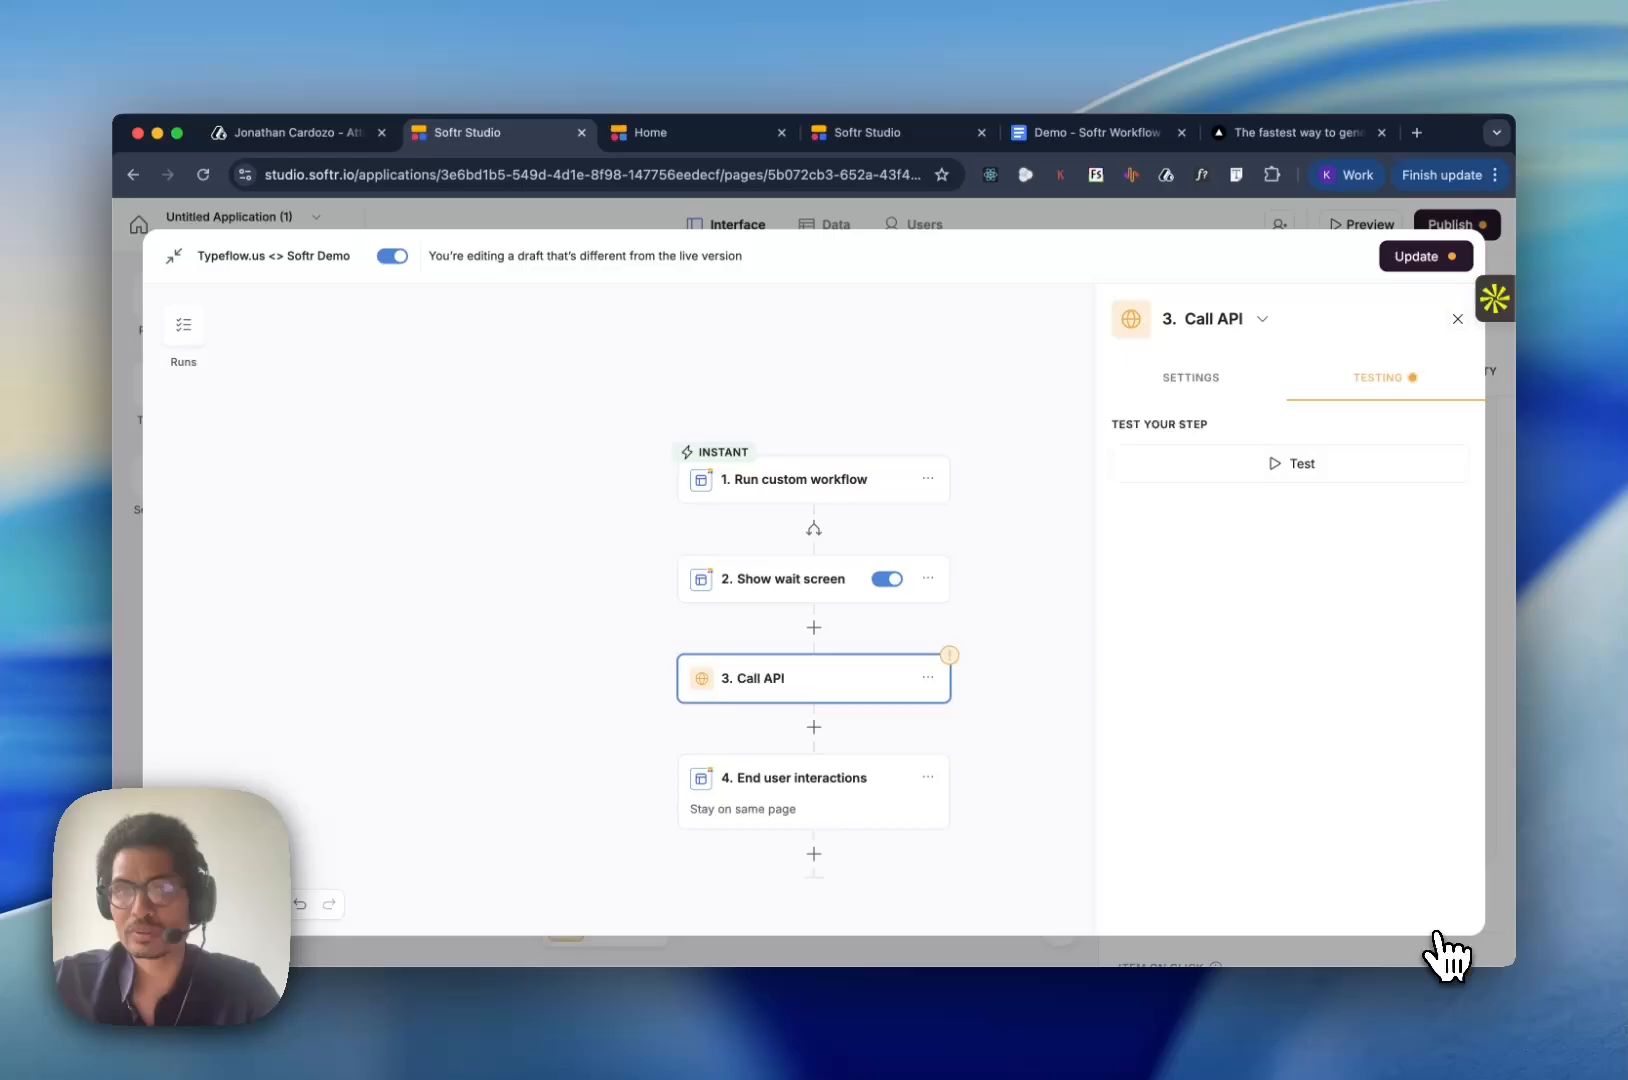
click(1236, 398)
click(1330, 402)
click(1246, 405)
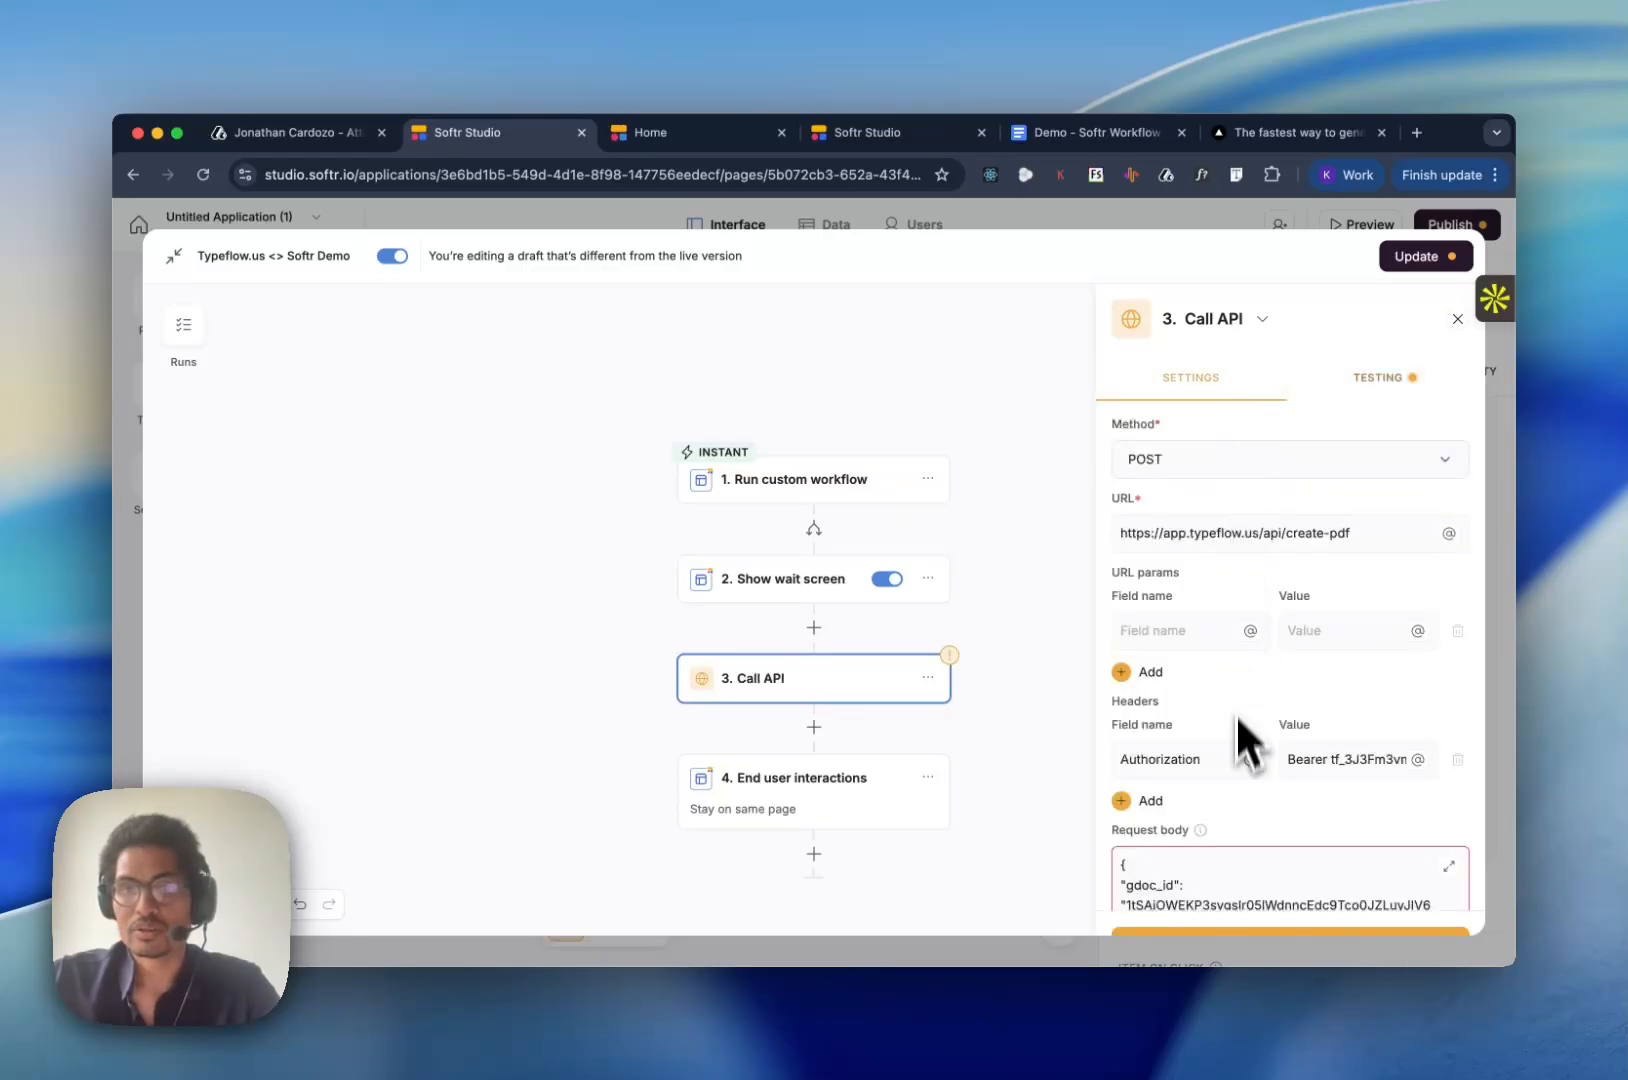
- Correct the request body so email and name map to body.email and body.name, each inside double quotes, and collapse the editor
click(1449, 866)
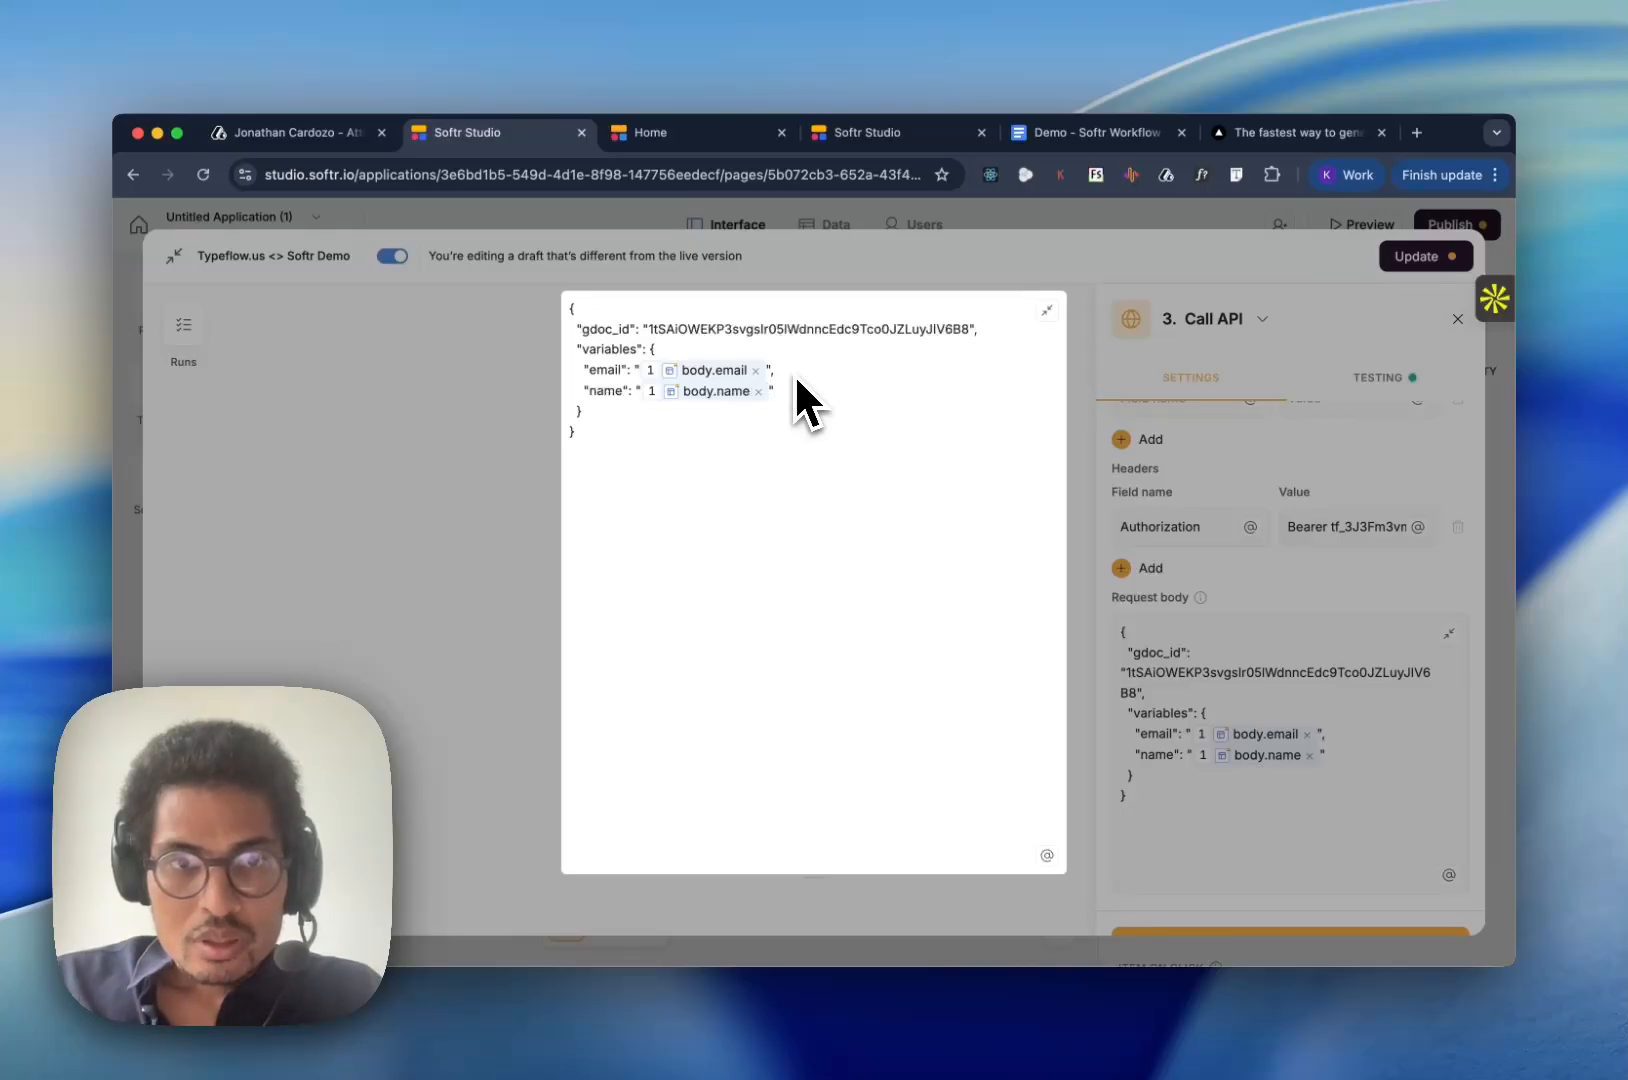
key(Left)
key(Left)
key(Left)
key(Right)
key(Right)
key(Left)
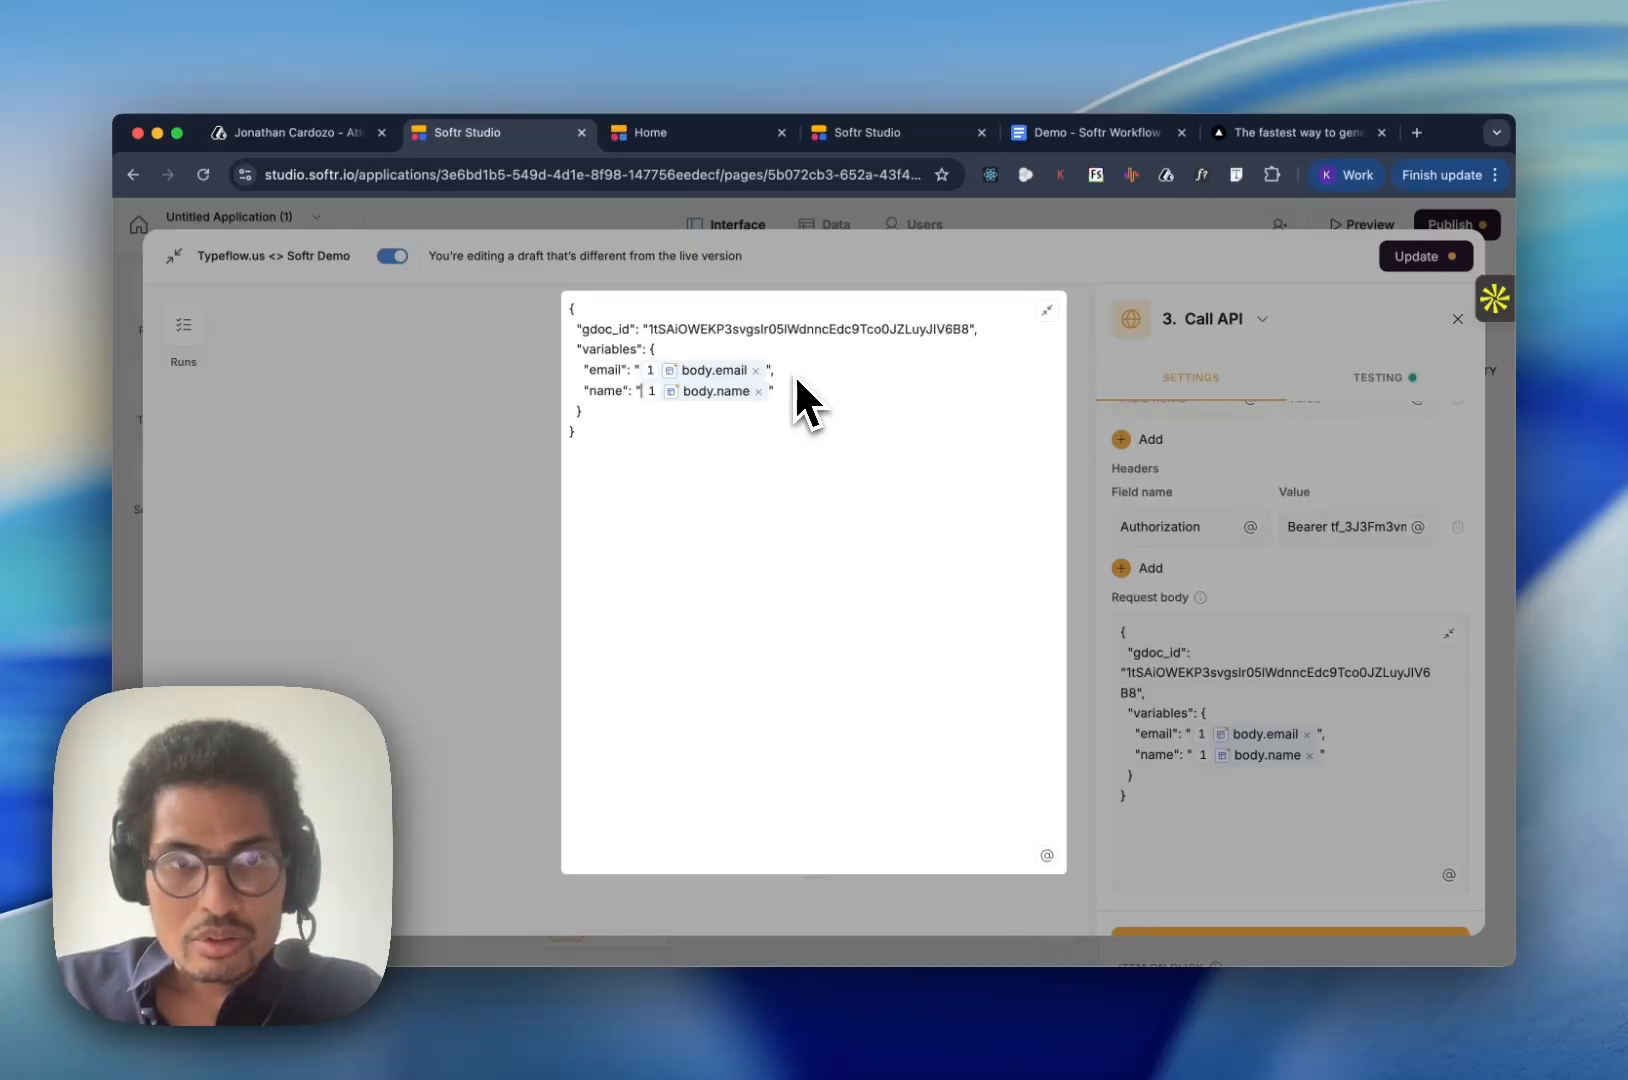
click(1045, 312)
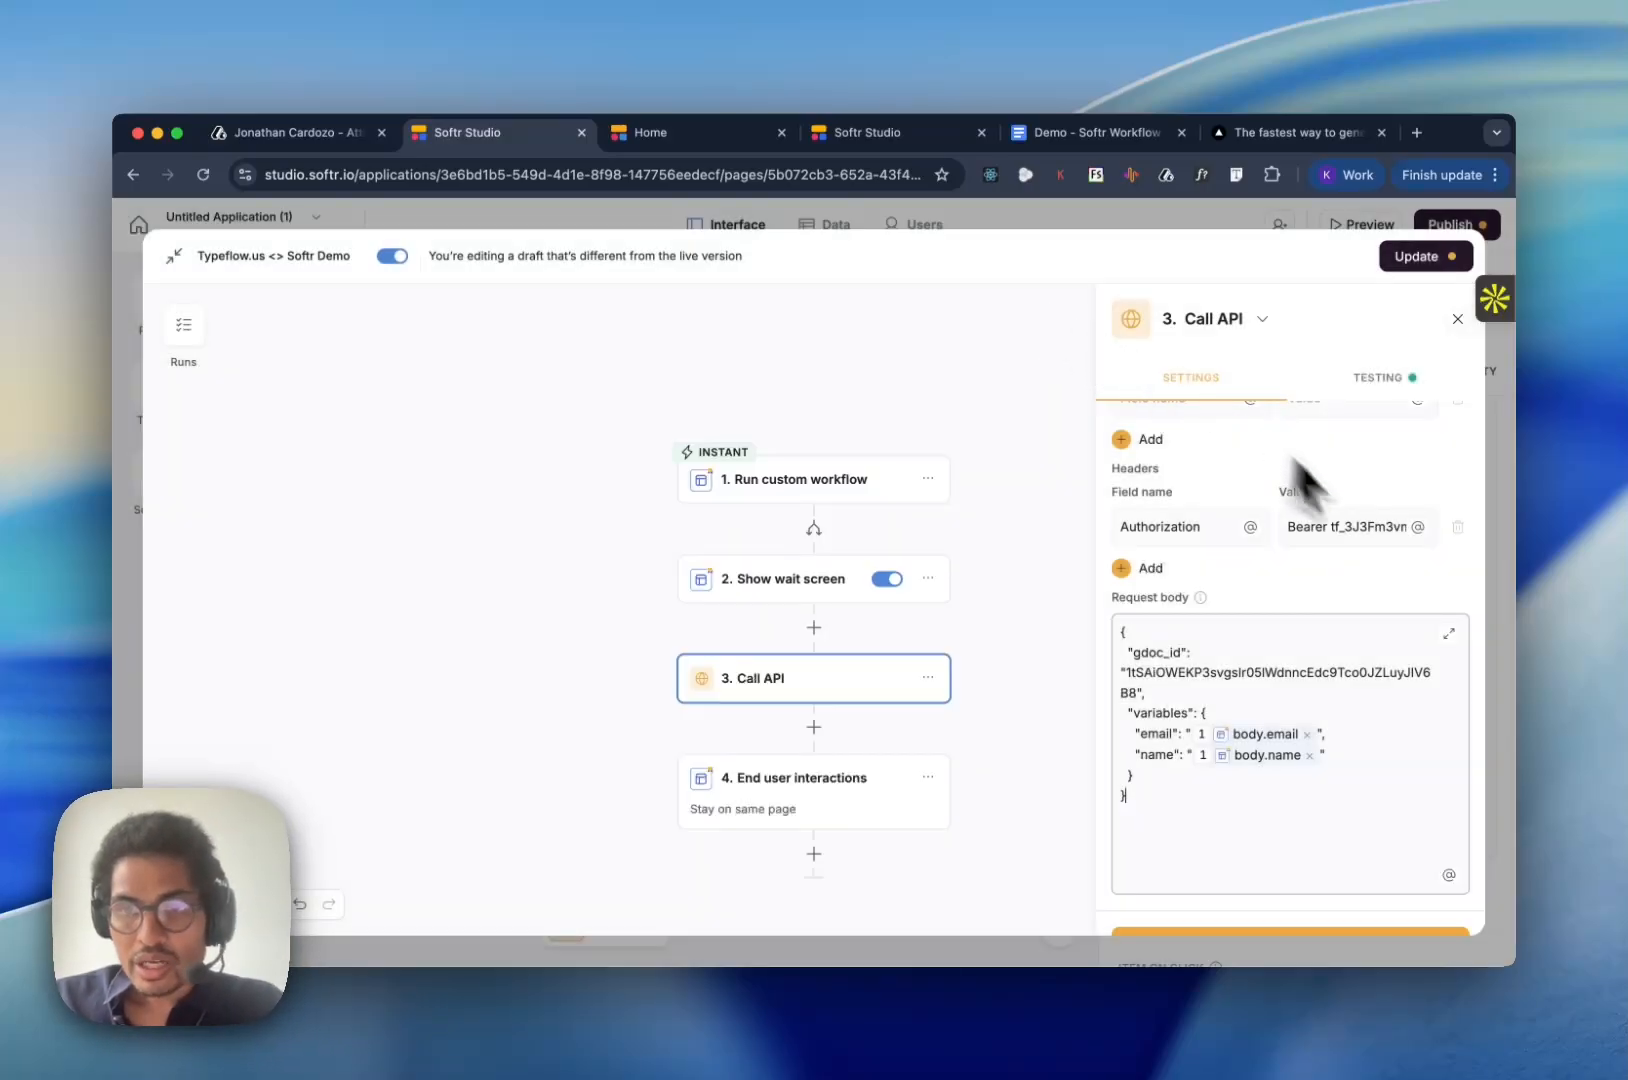
- Test the Call API action again and examine the response headers and body, including pdfUrl and warnings
click(1378, 382)
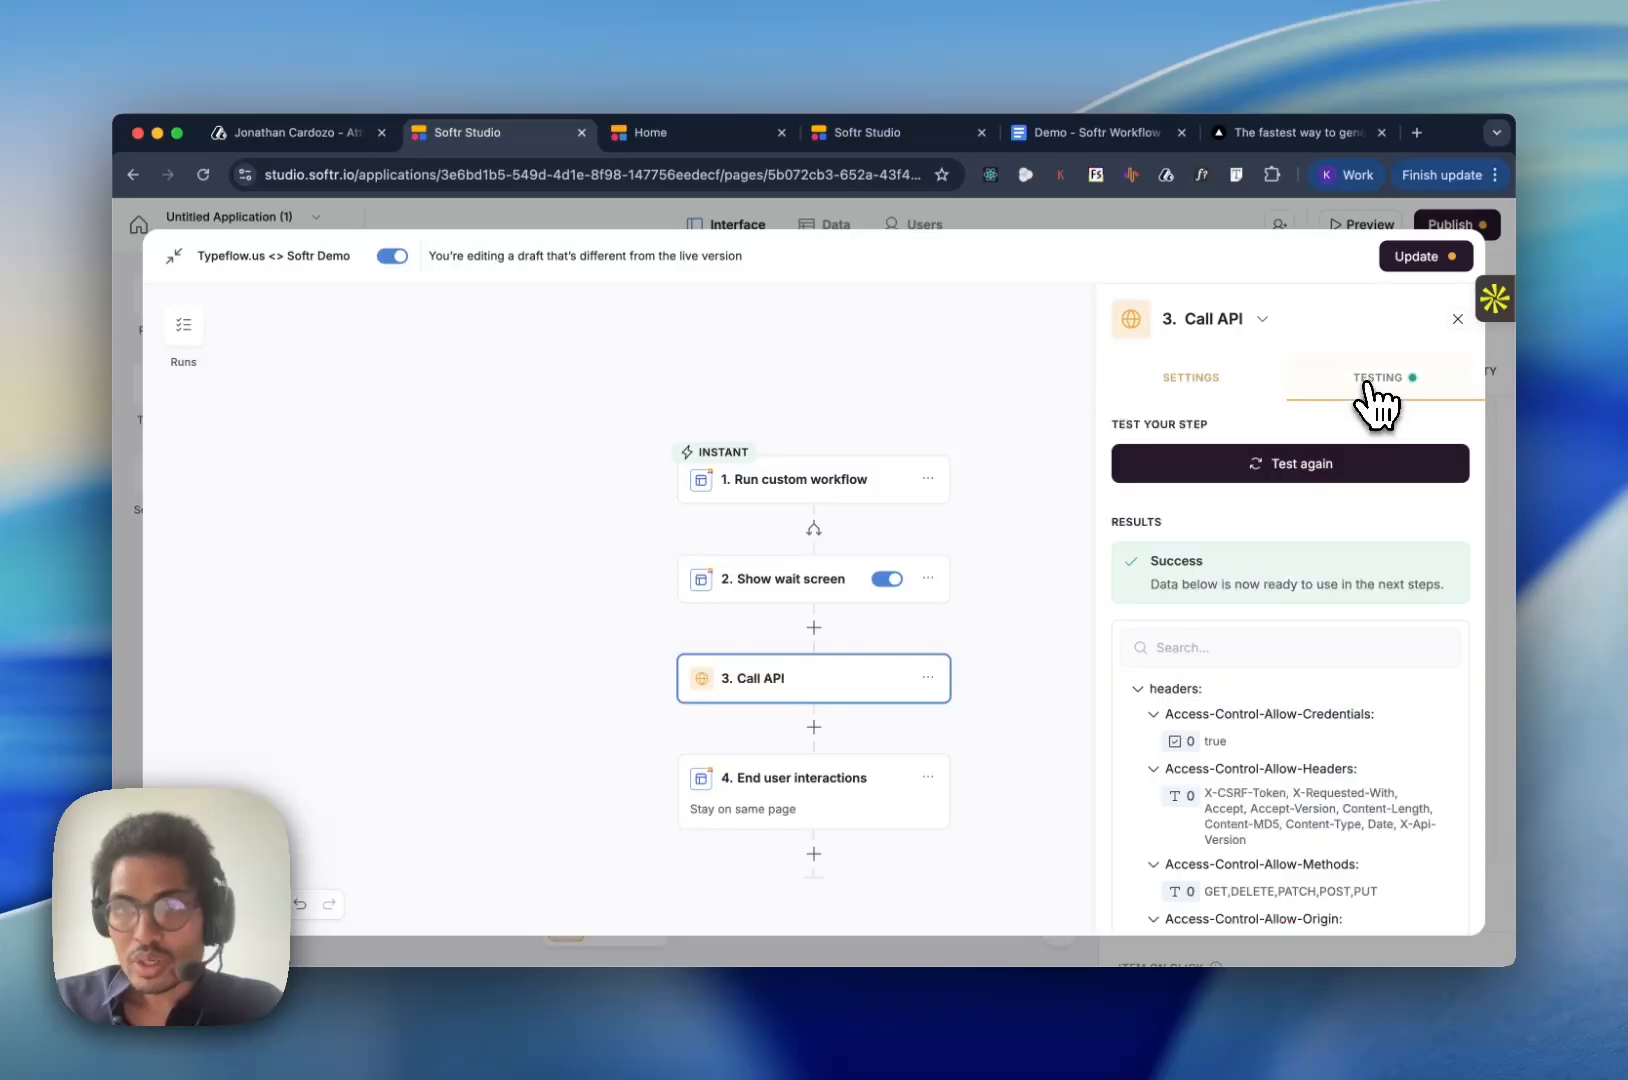
click(1312, 472)
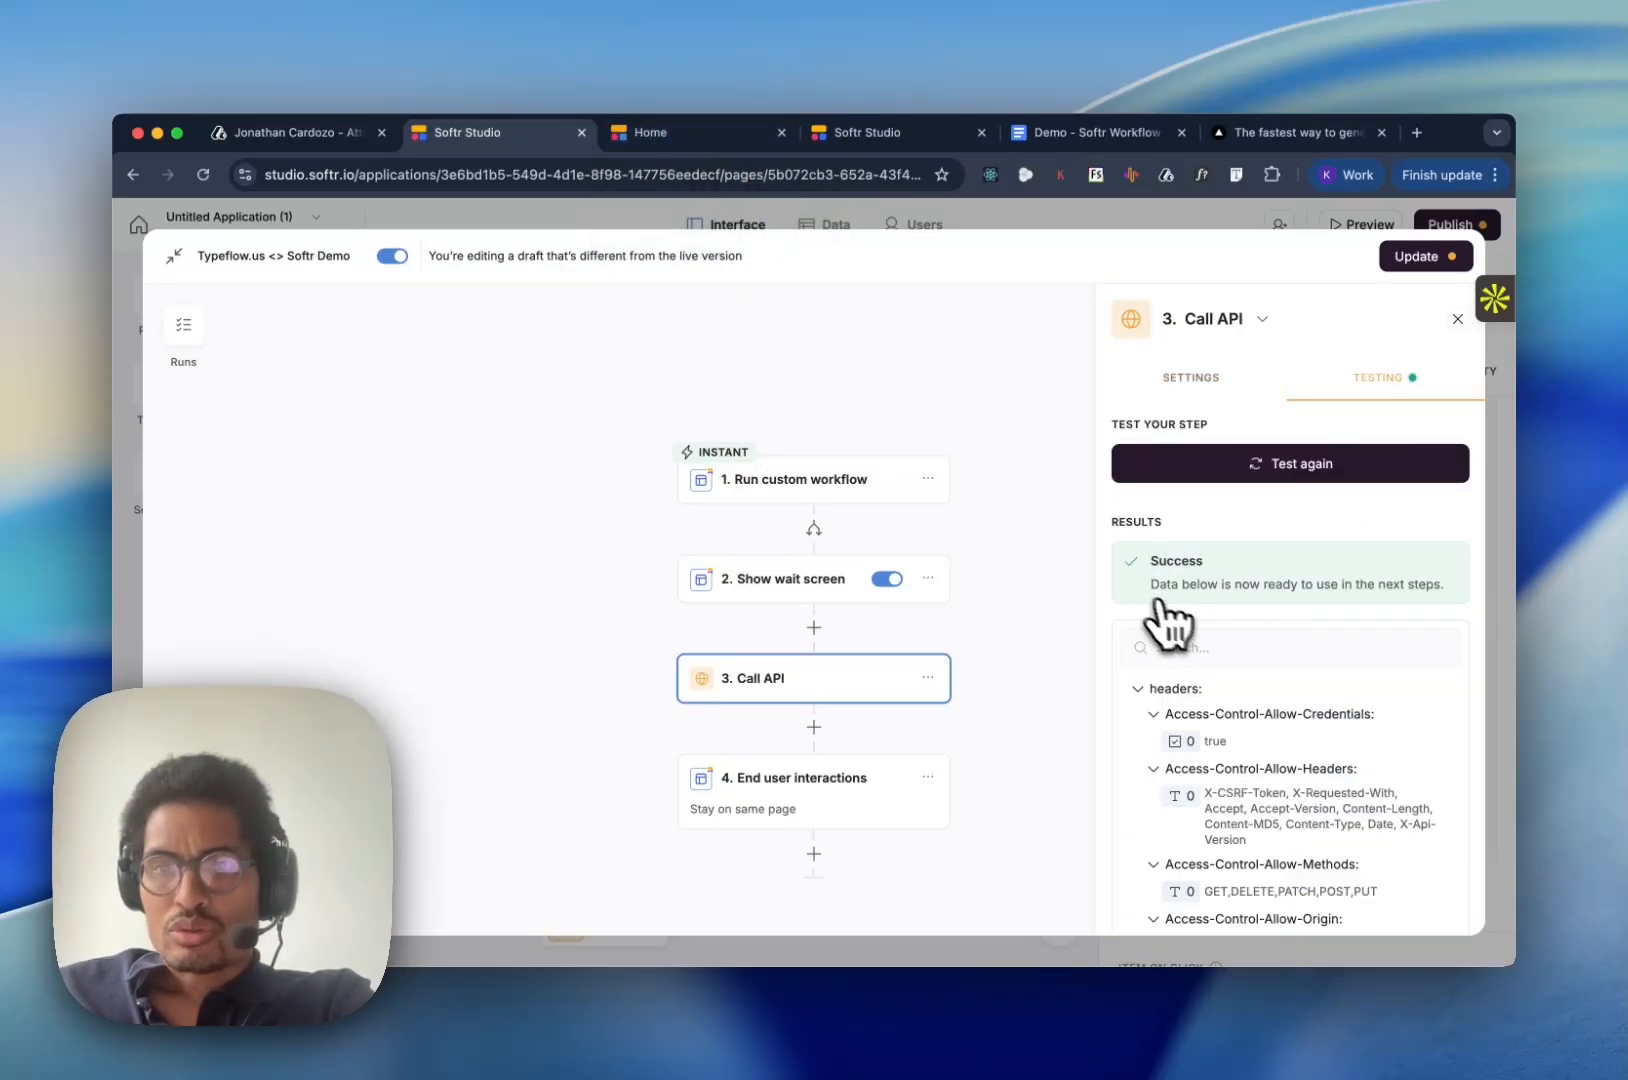
scroll(1236, 709, down, 4)
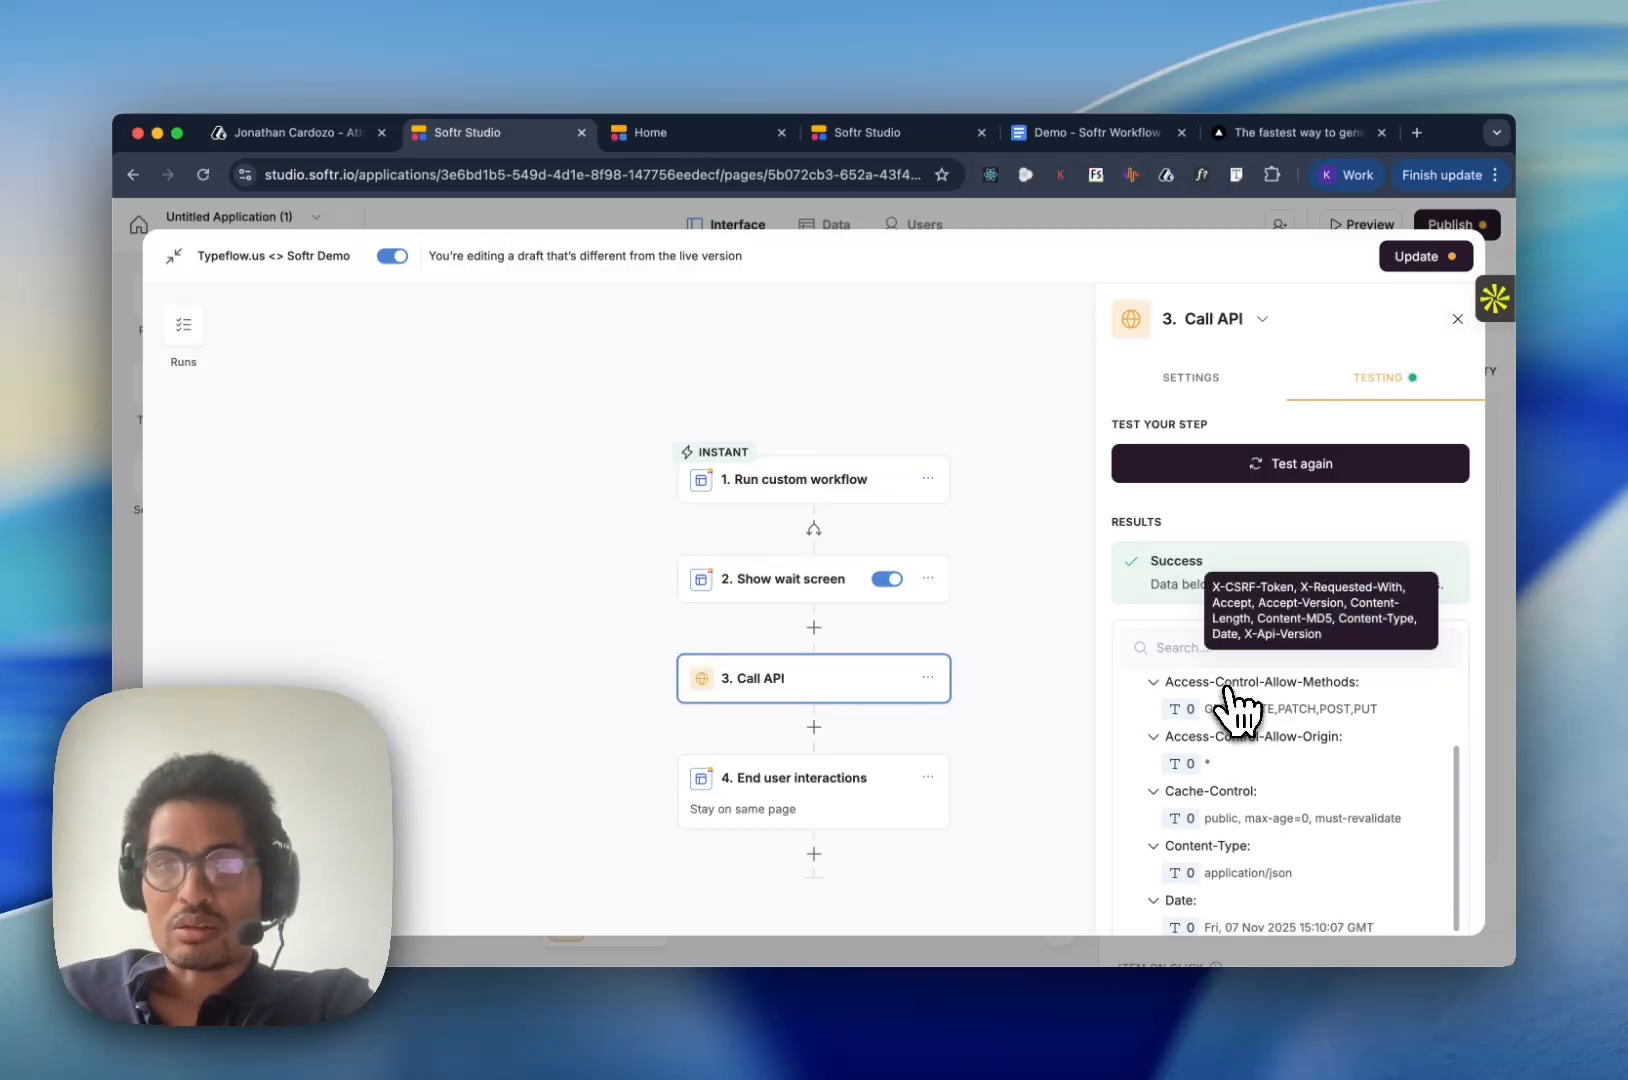
scroll(1236, 708, down, 10)
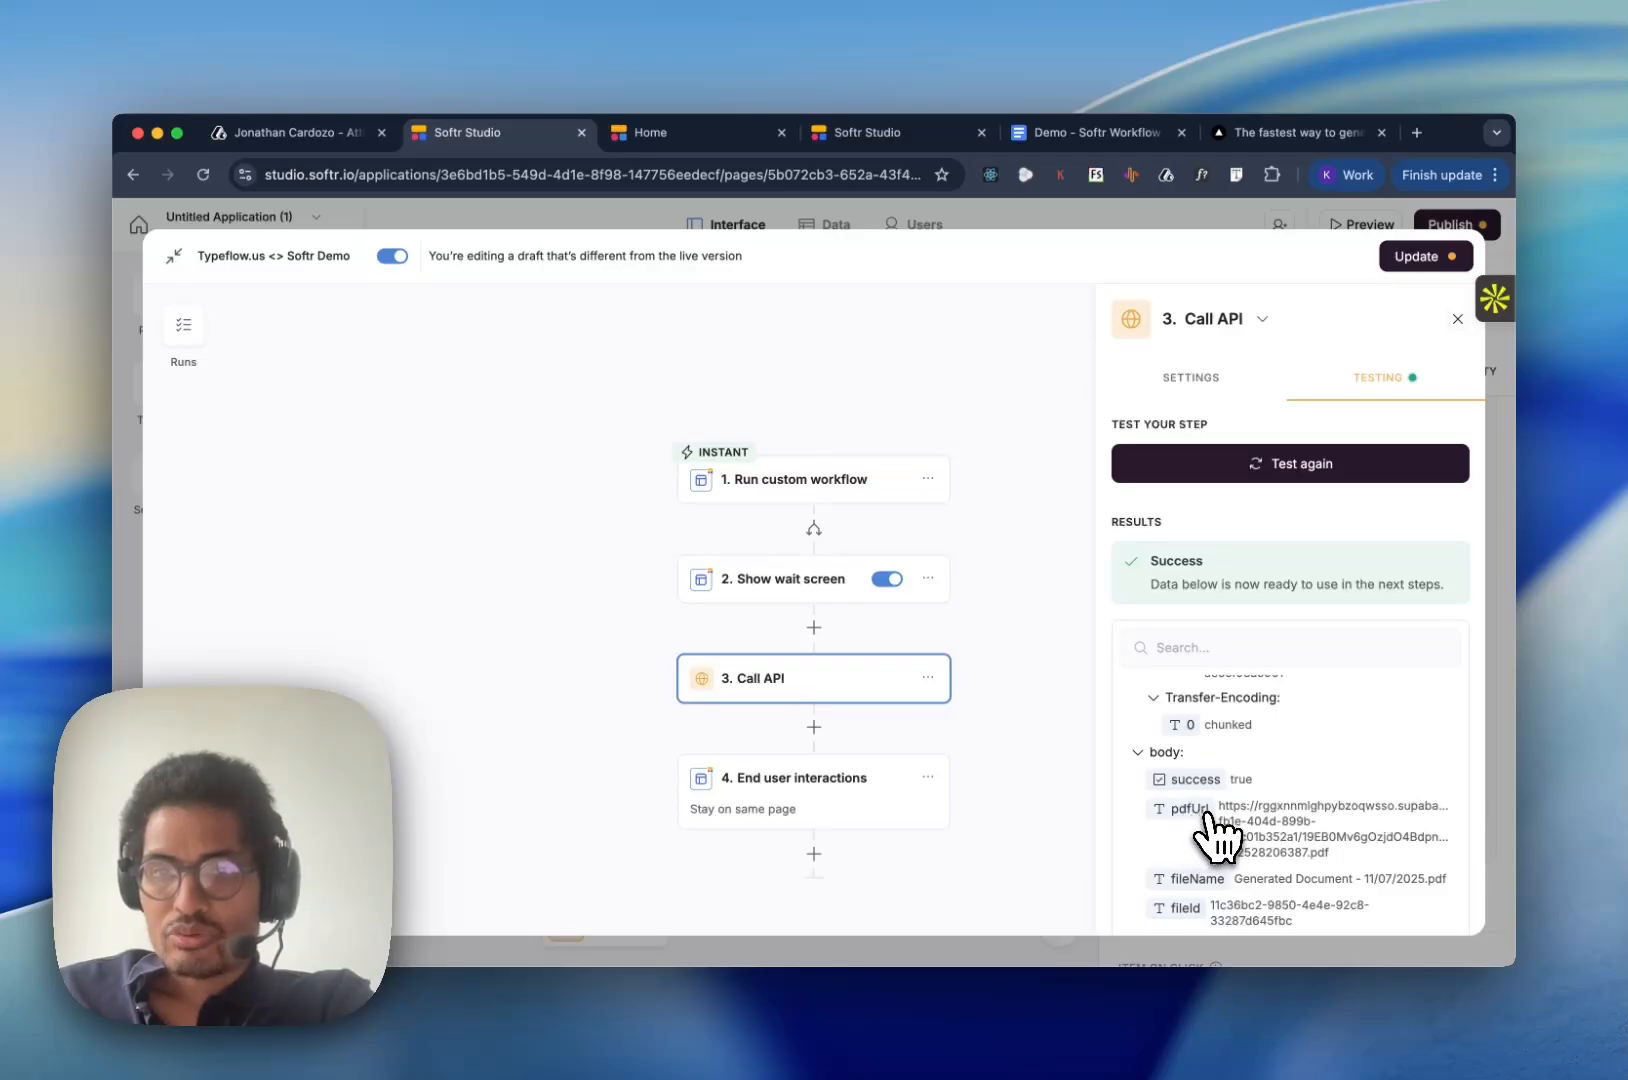
scroll(1272, 880, down, 3)
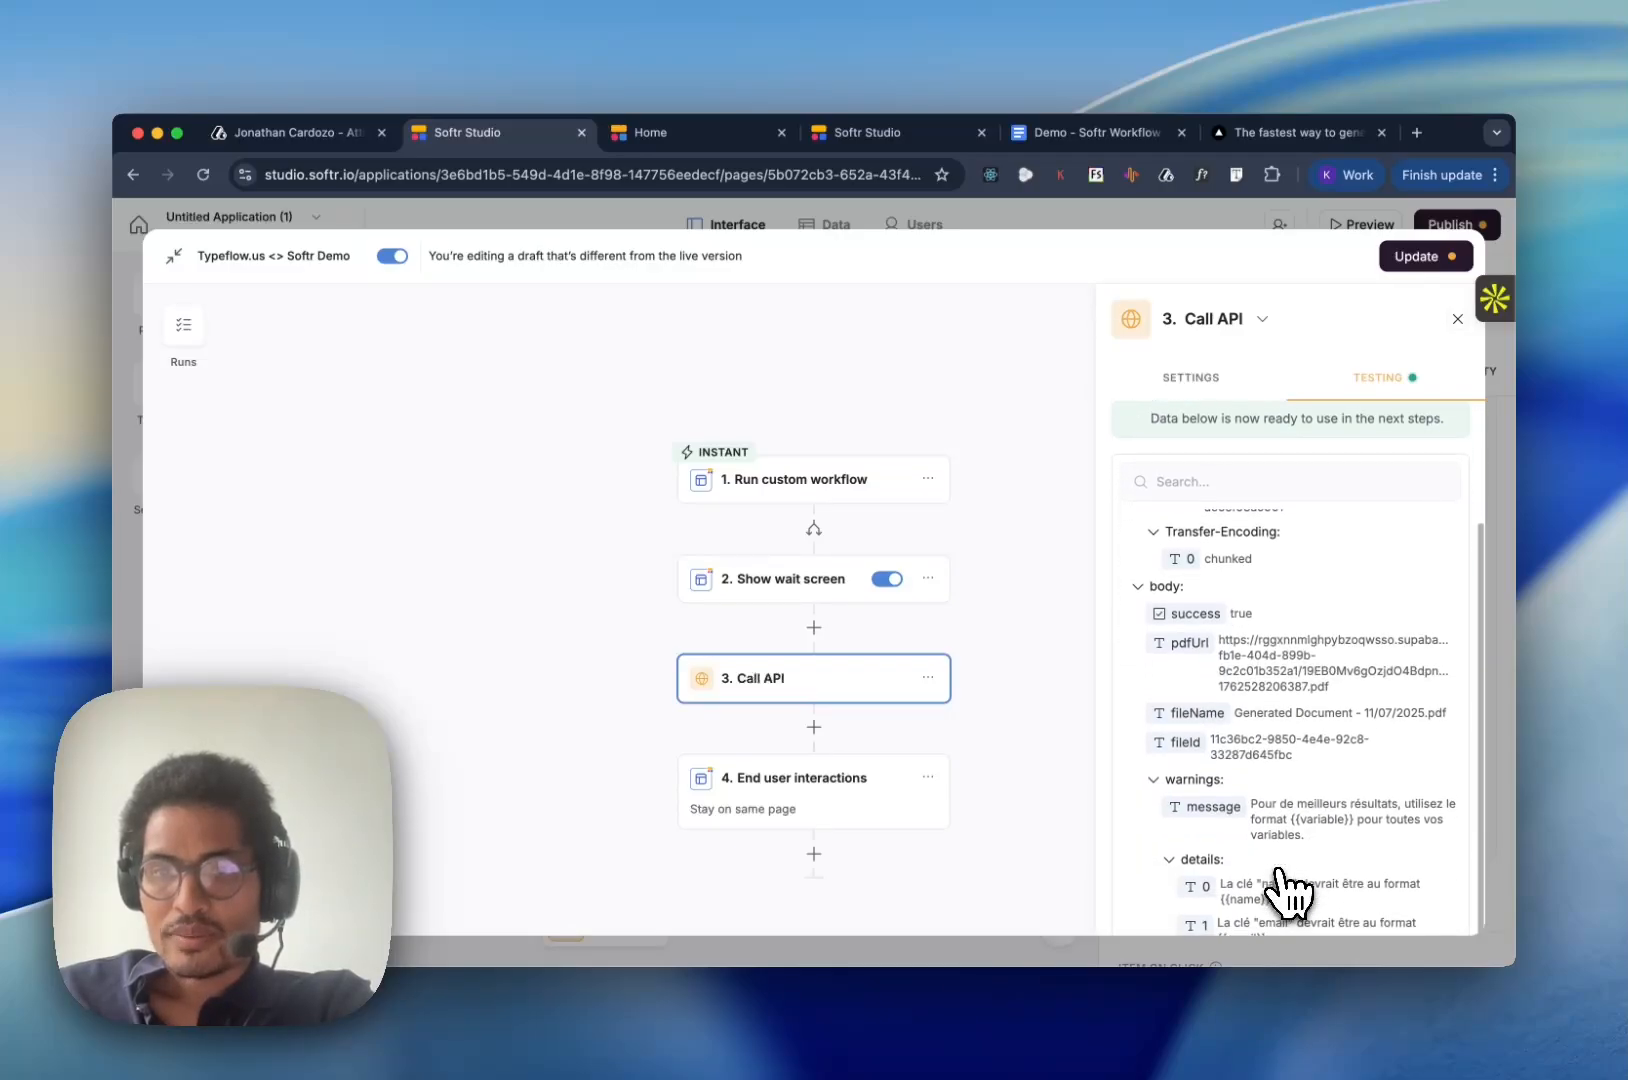
scroll(1290, 888, up, 1)
scroll(1290, 888, down, 3)
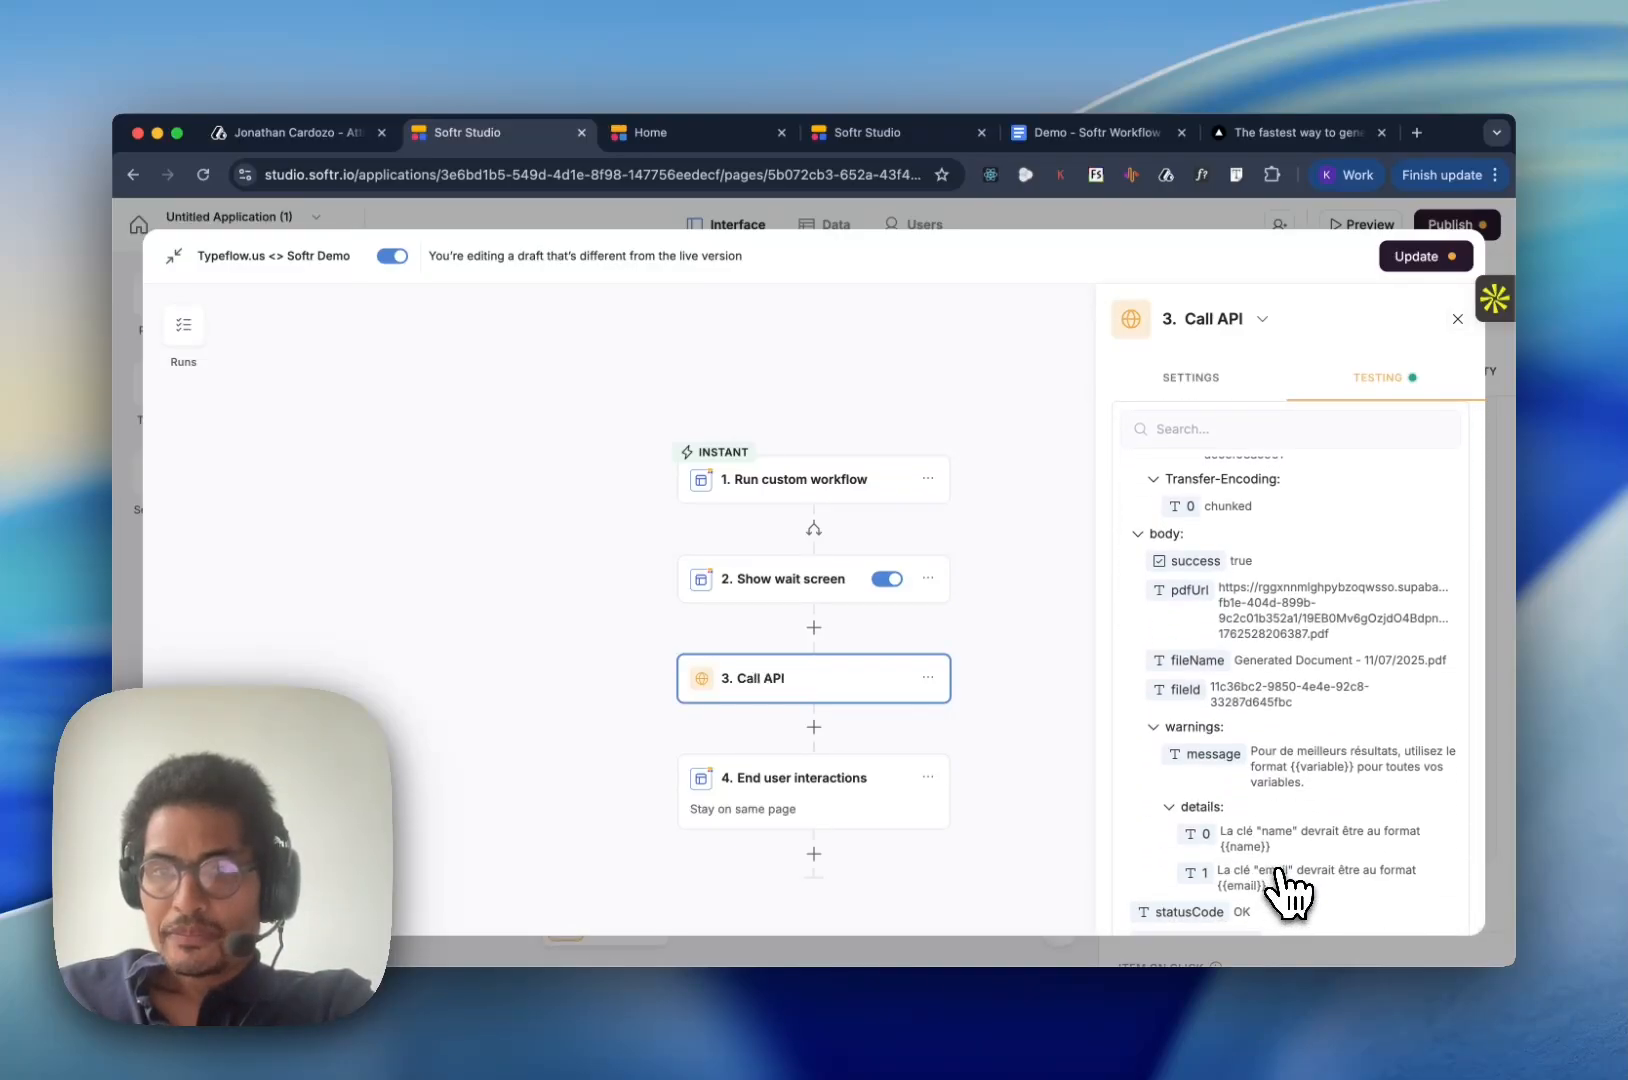
scroll(1288, 835, up, 8)
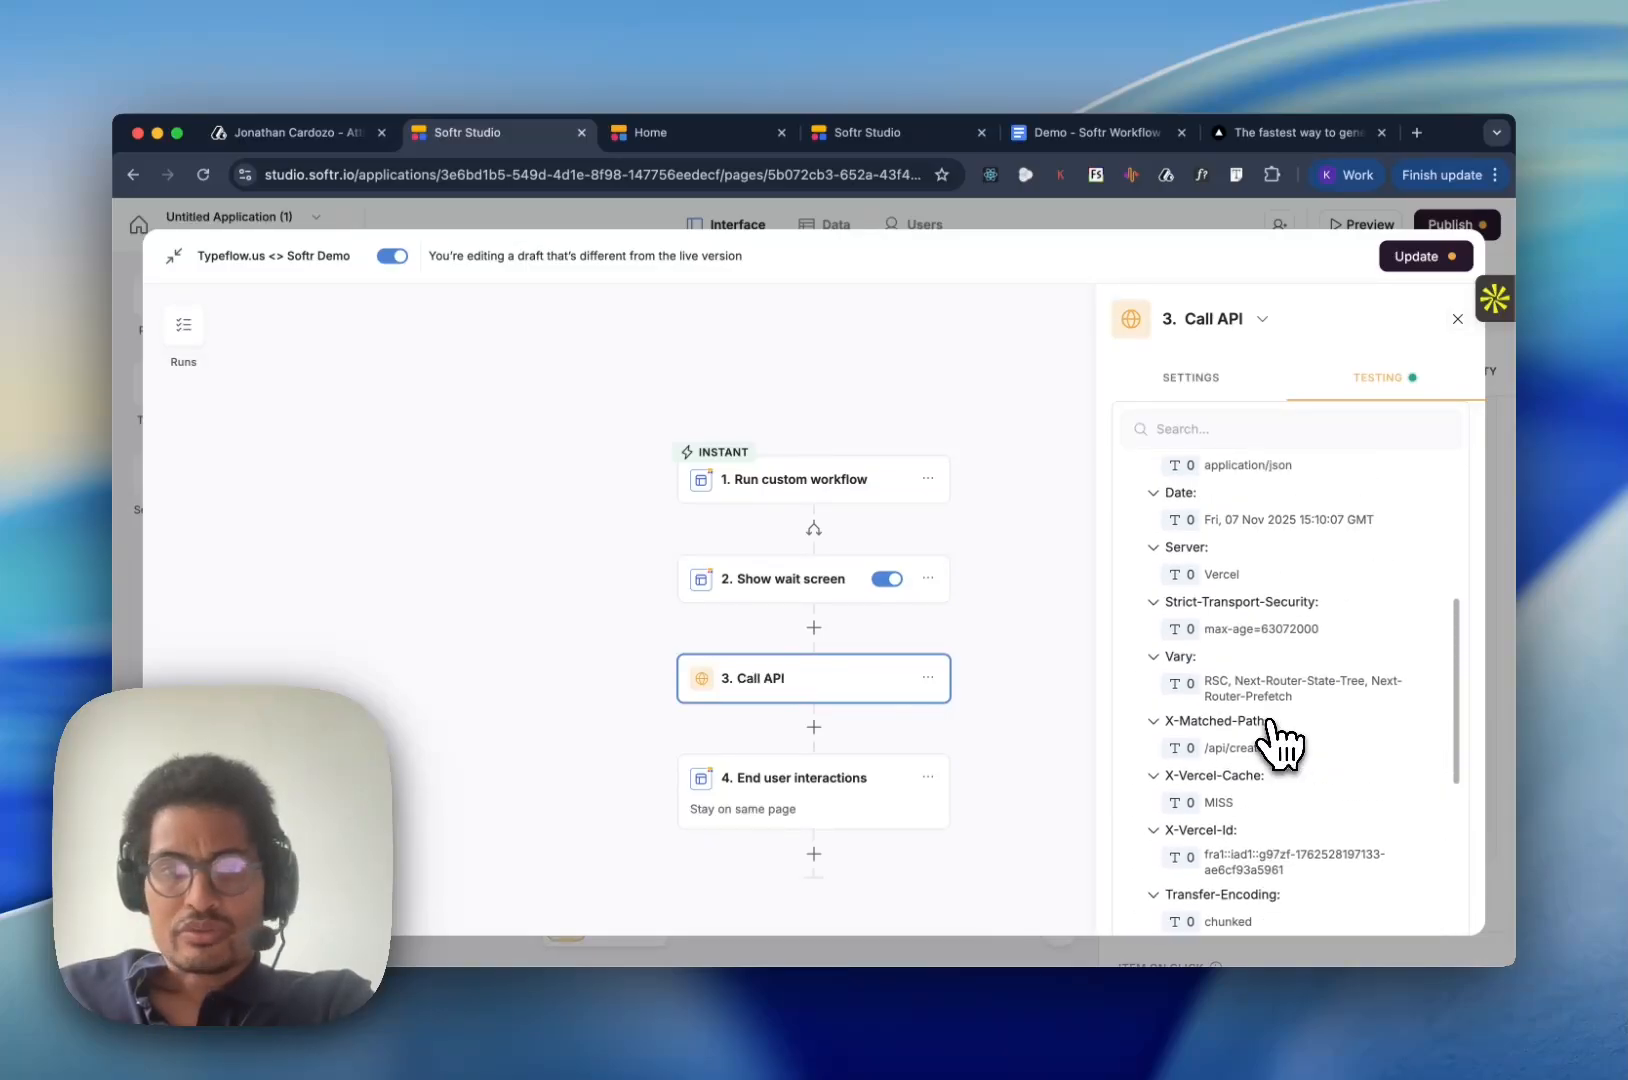
- Add a Softr Databases Update record action after Call API, targeting the Users table of the Typeflow.us - Demo database
click(826, 733)
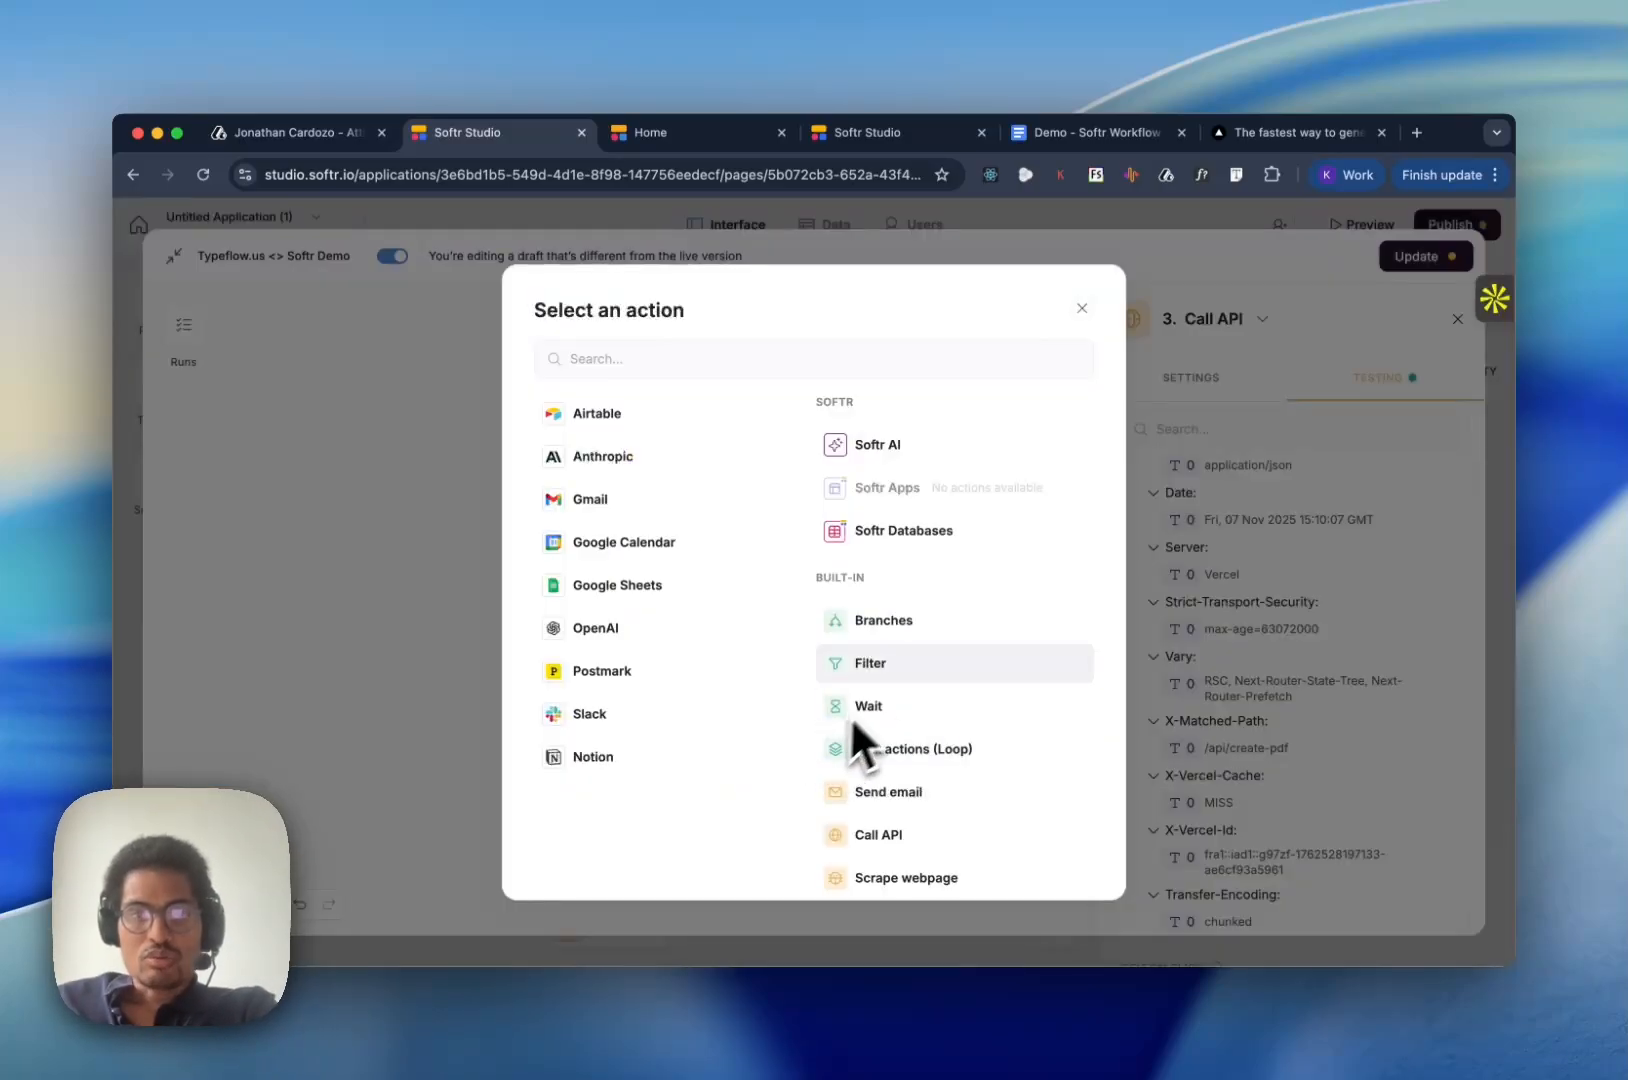
click(948, 540)
click(862, 452)
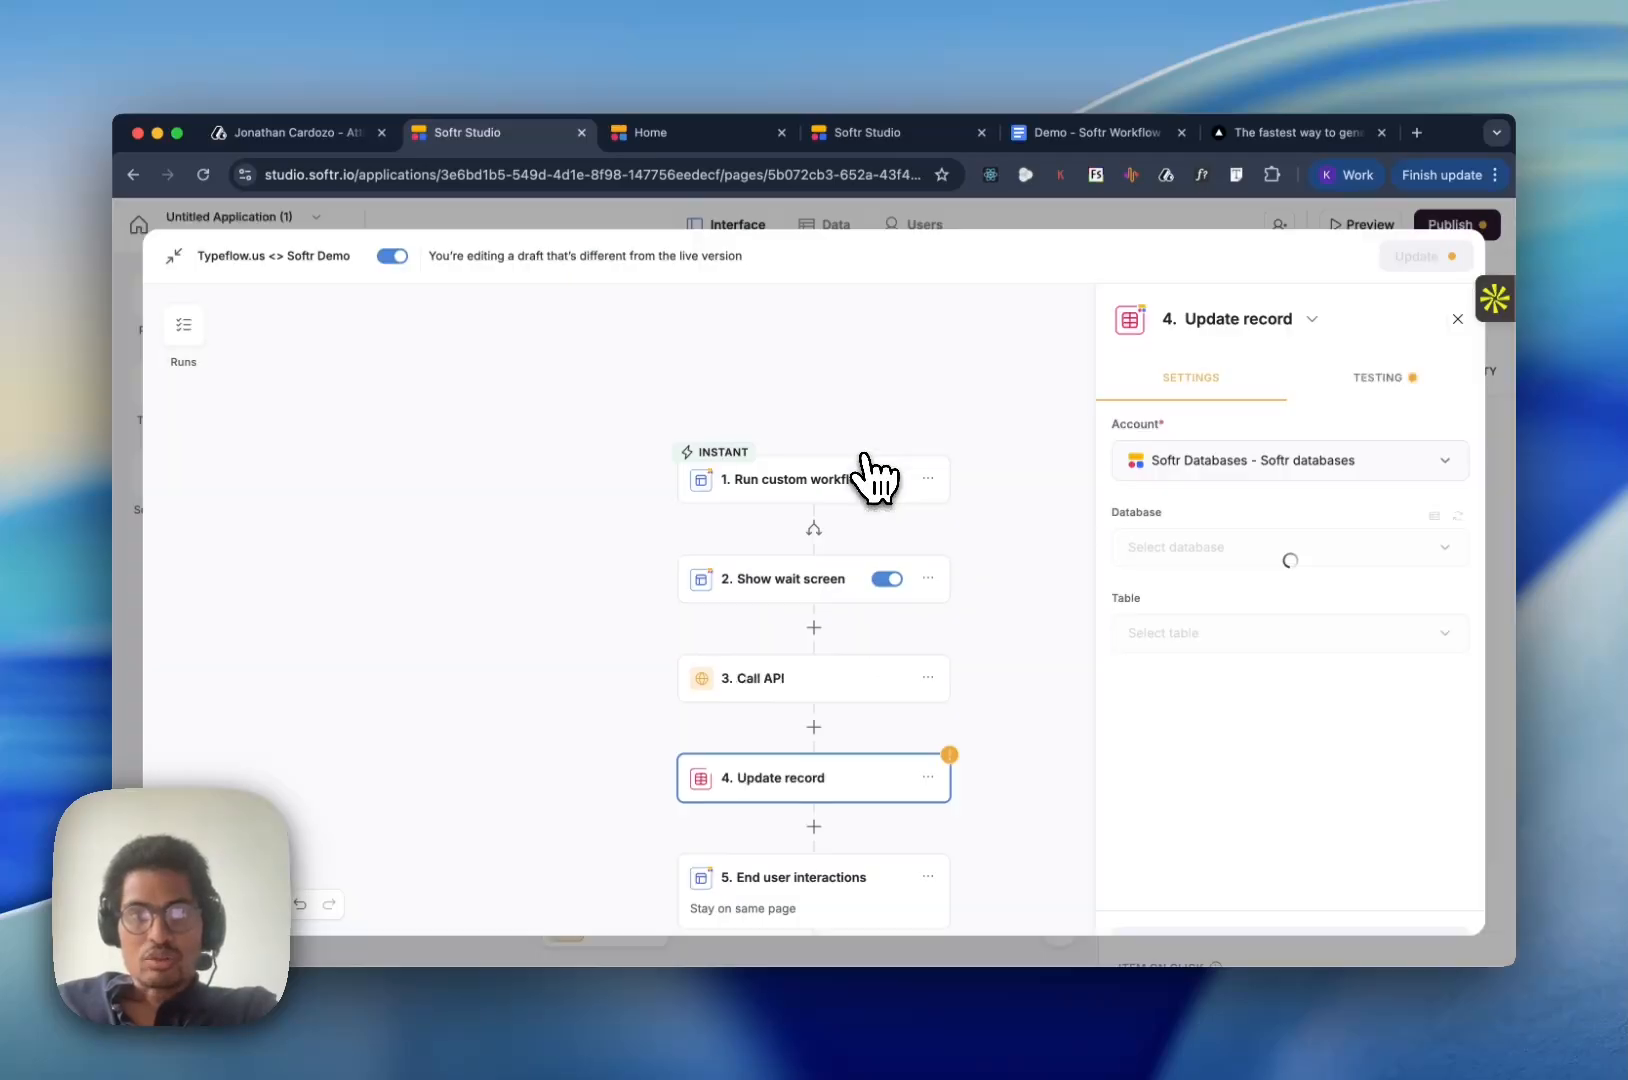
click(1215, 640)
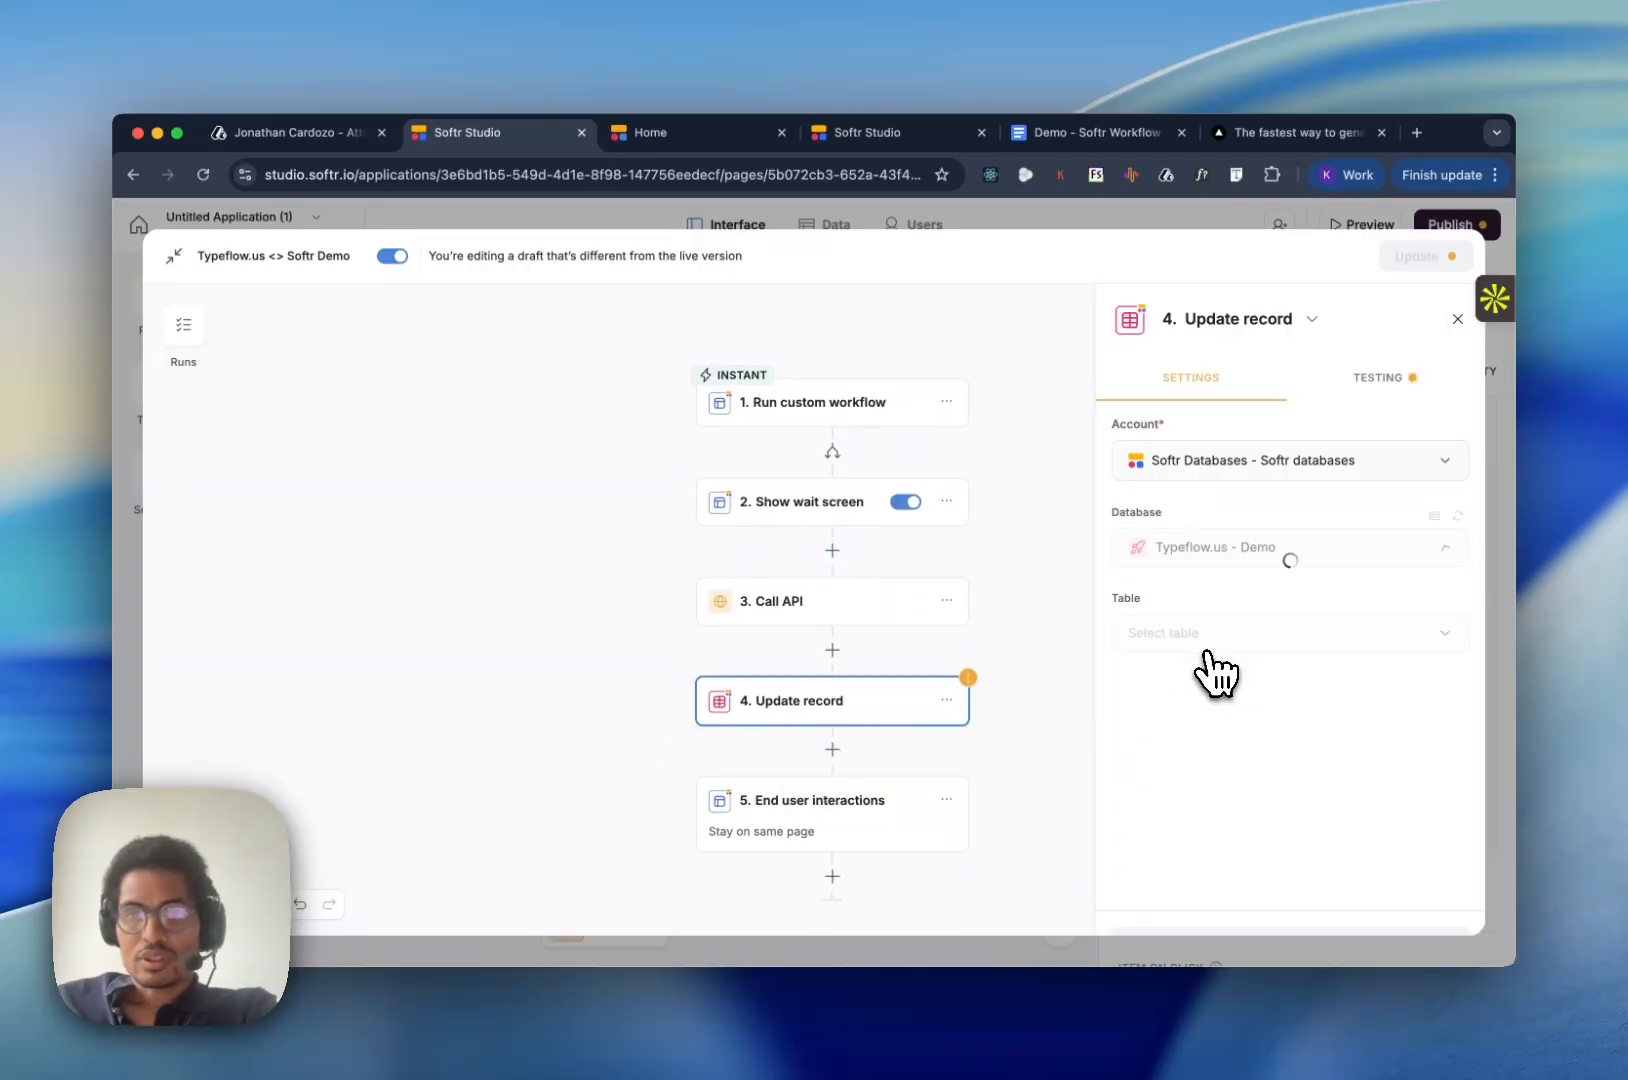
click(1205, 634)
click(1197, 686)
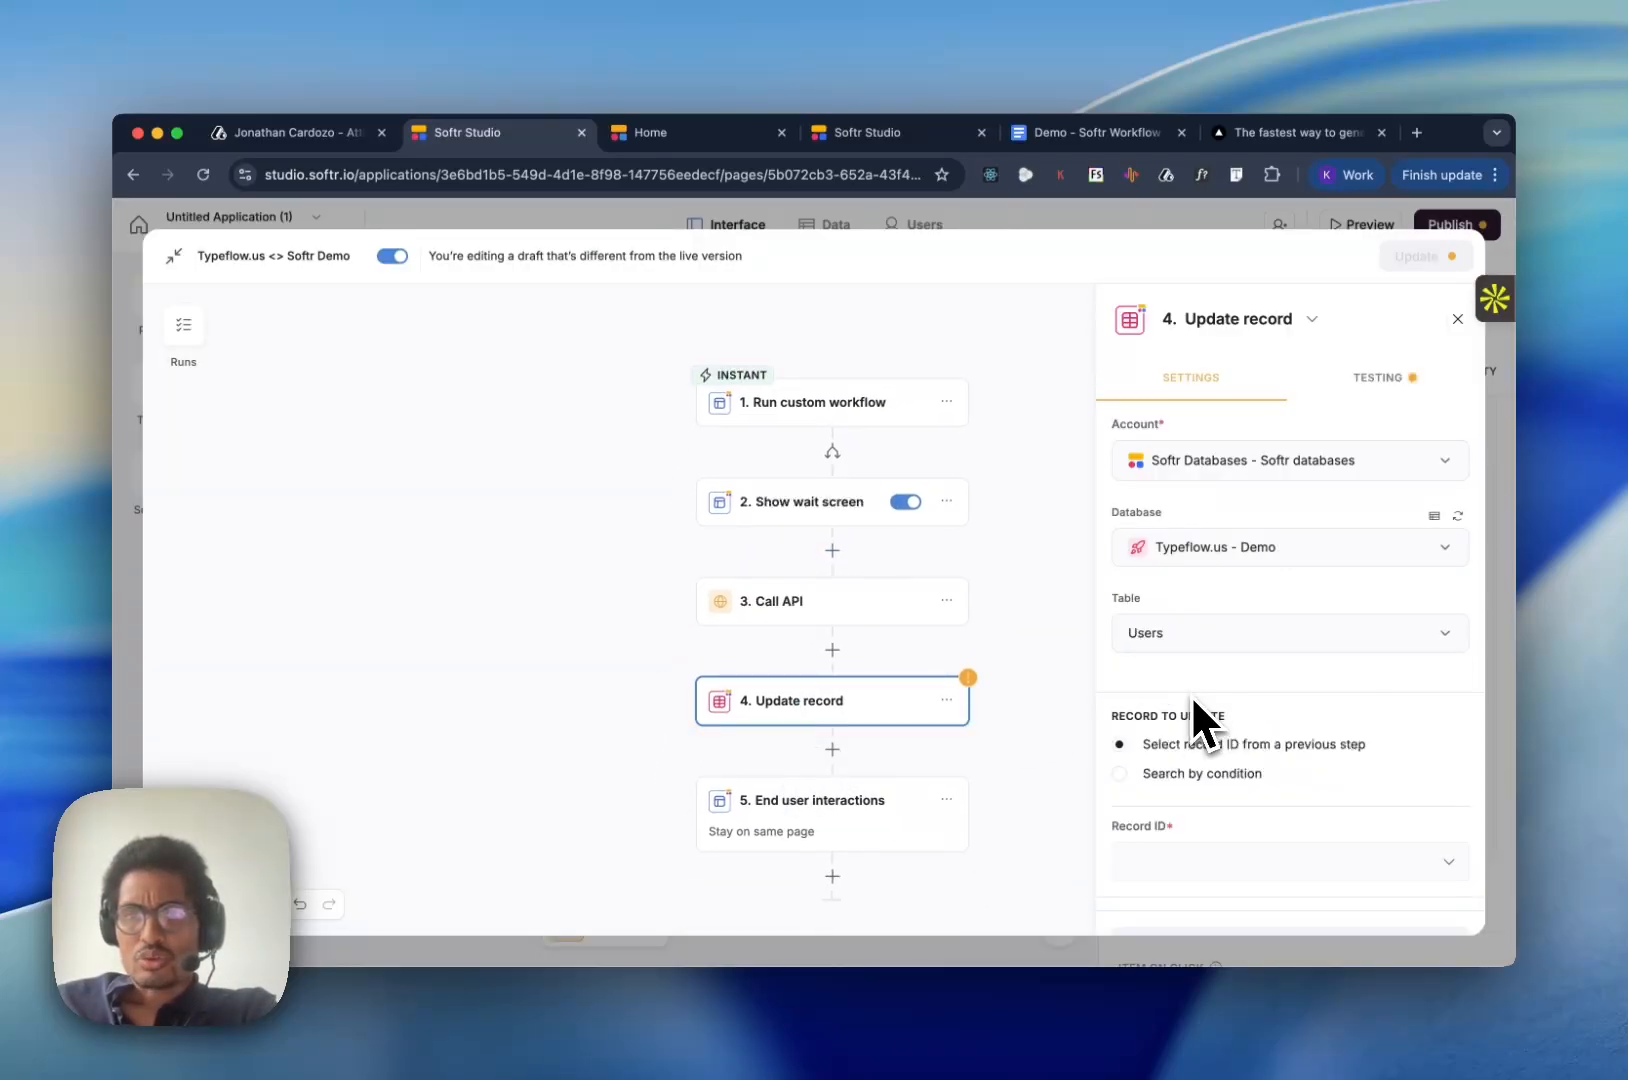
- Check the Run custom workflow trigger's data for a value usable as the Update record action's record ID
scroll(1197, 750, down, 2)
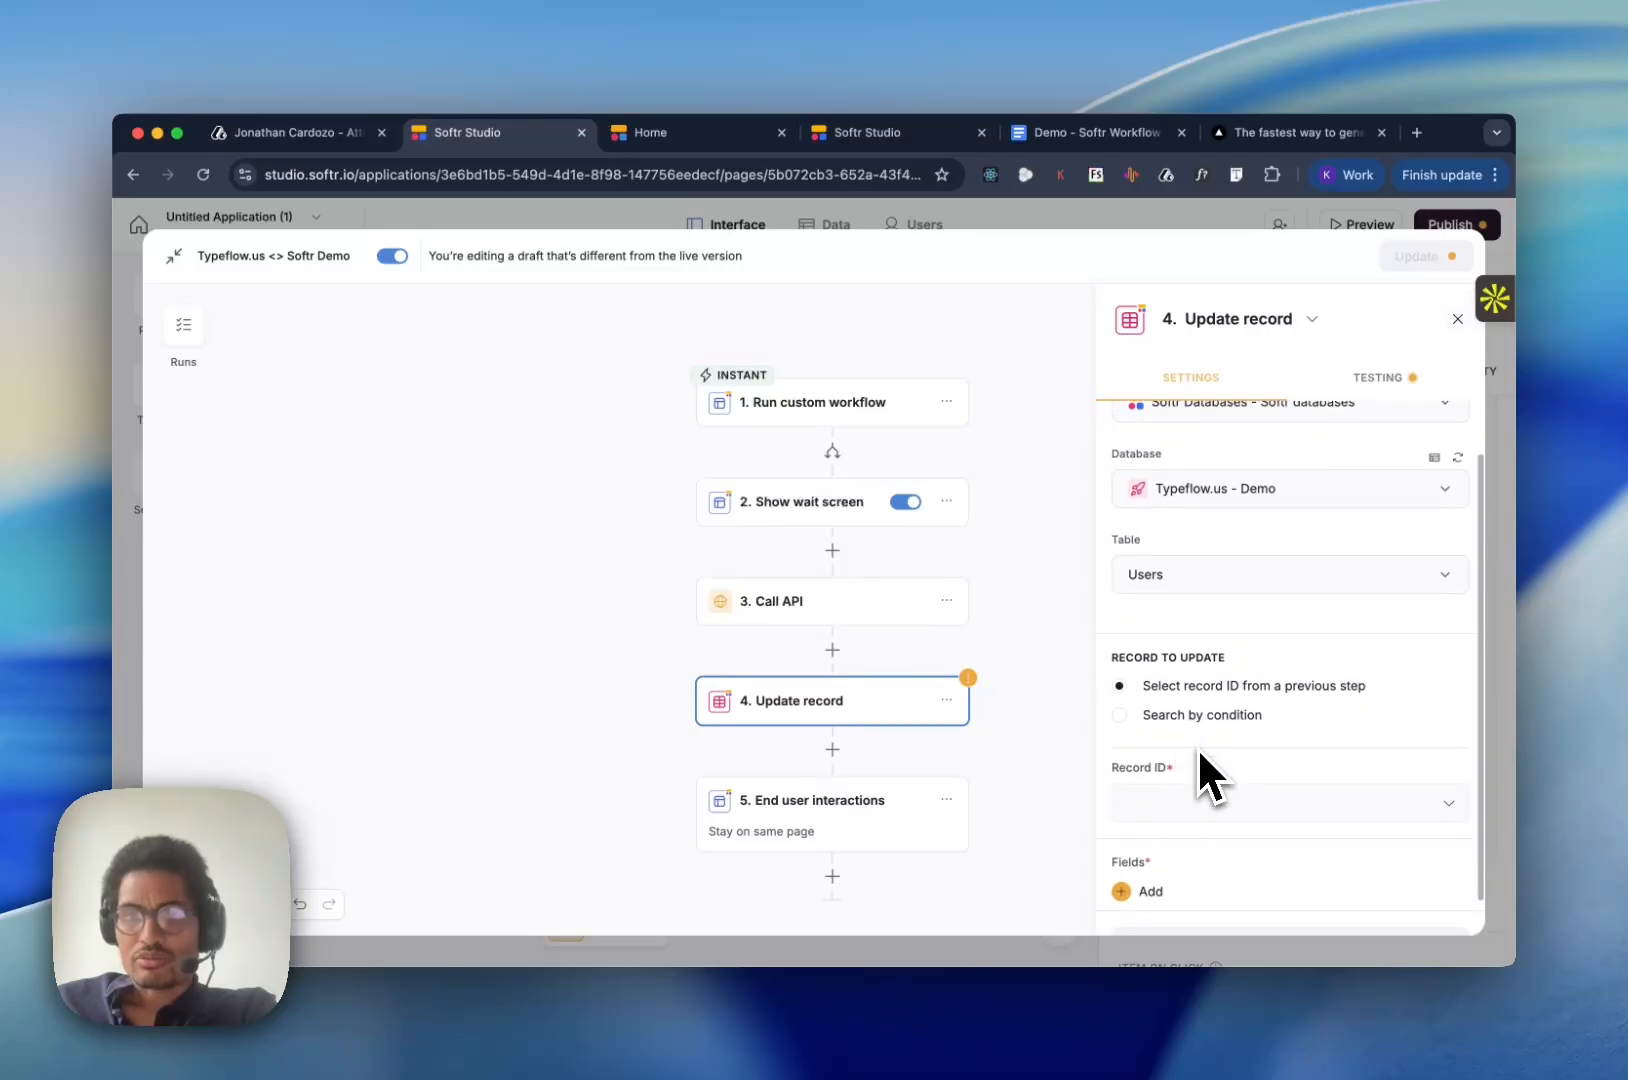
click(1197, 795)
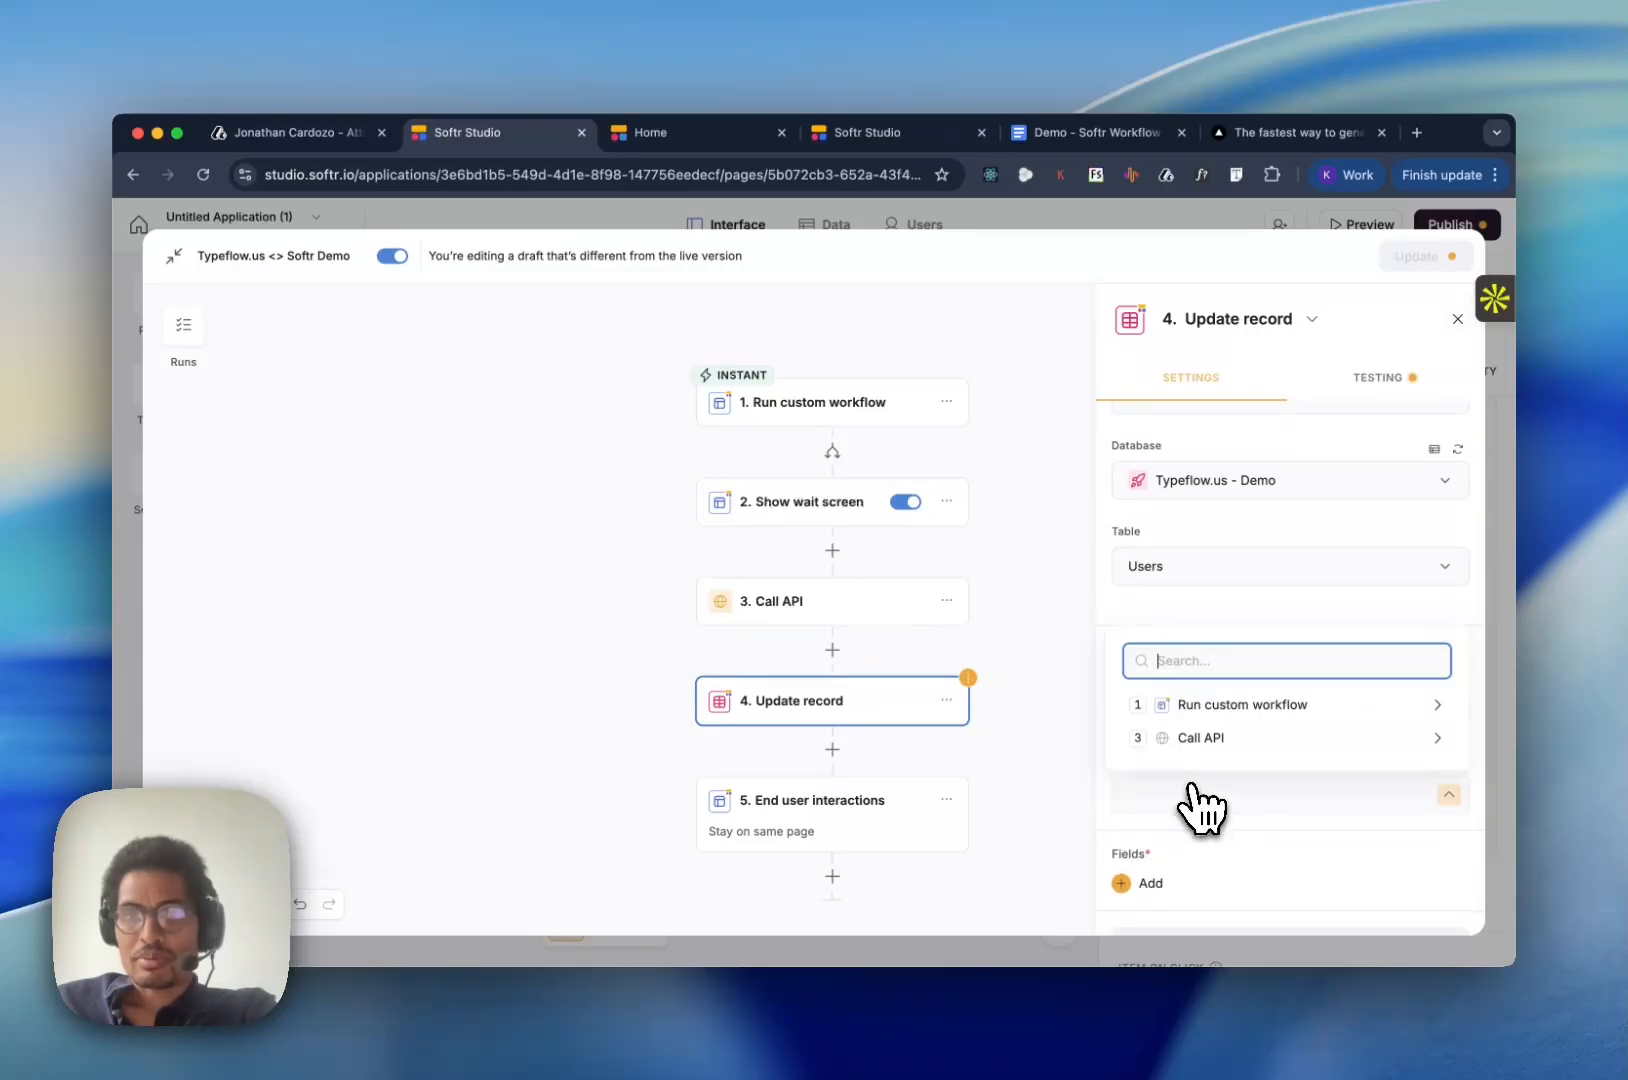
click(1228, 712)
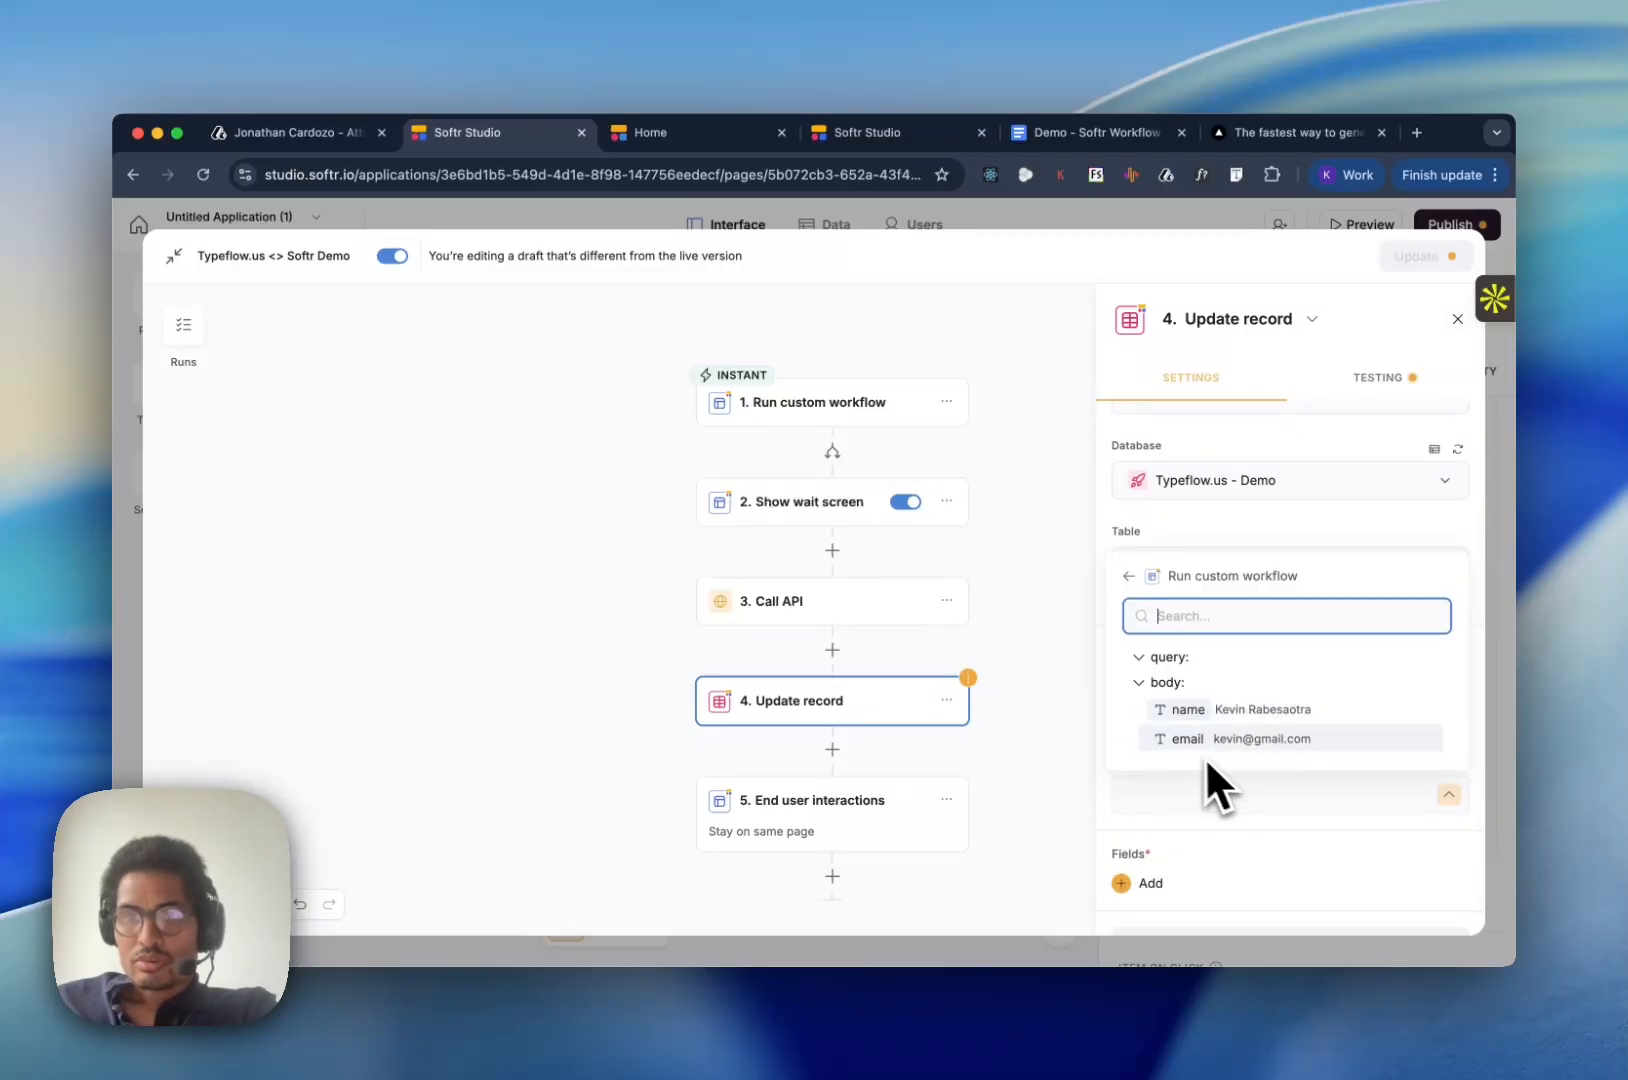
click(1240, 537)
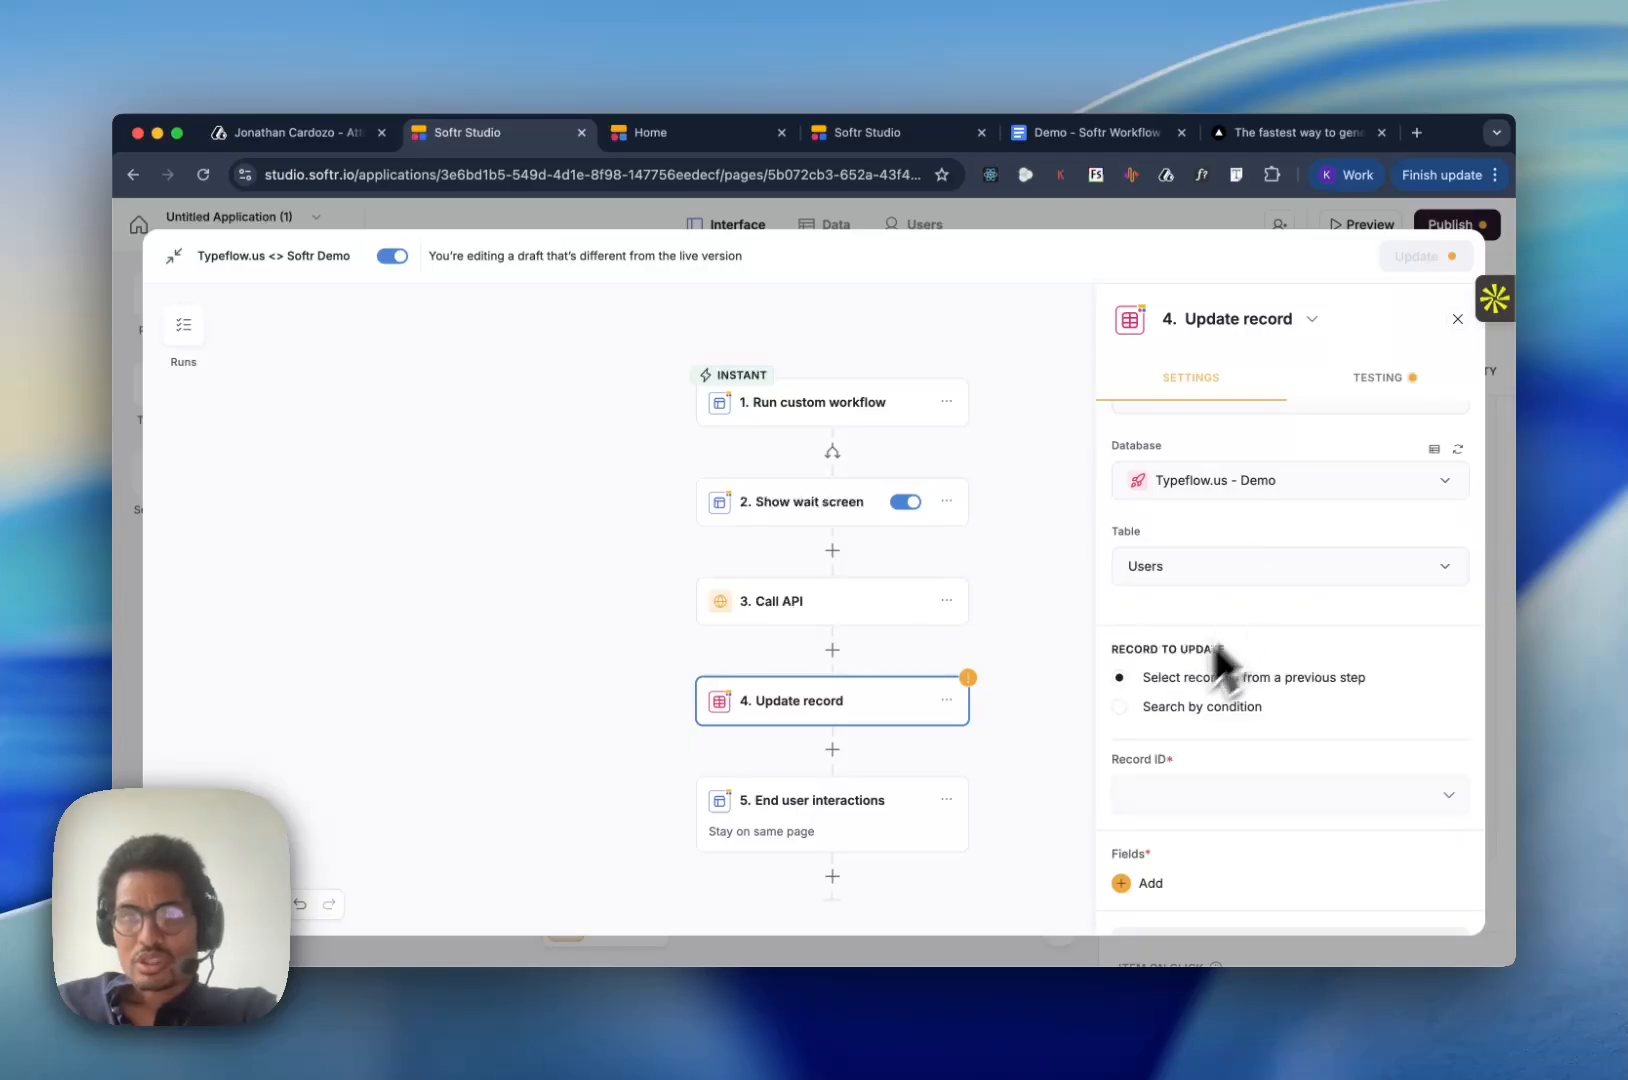
- Leave the workflow editor and add a third data entry to the Generate PDFs button's Run custom workflow action
click(799, 399)
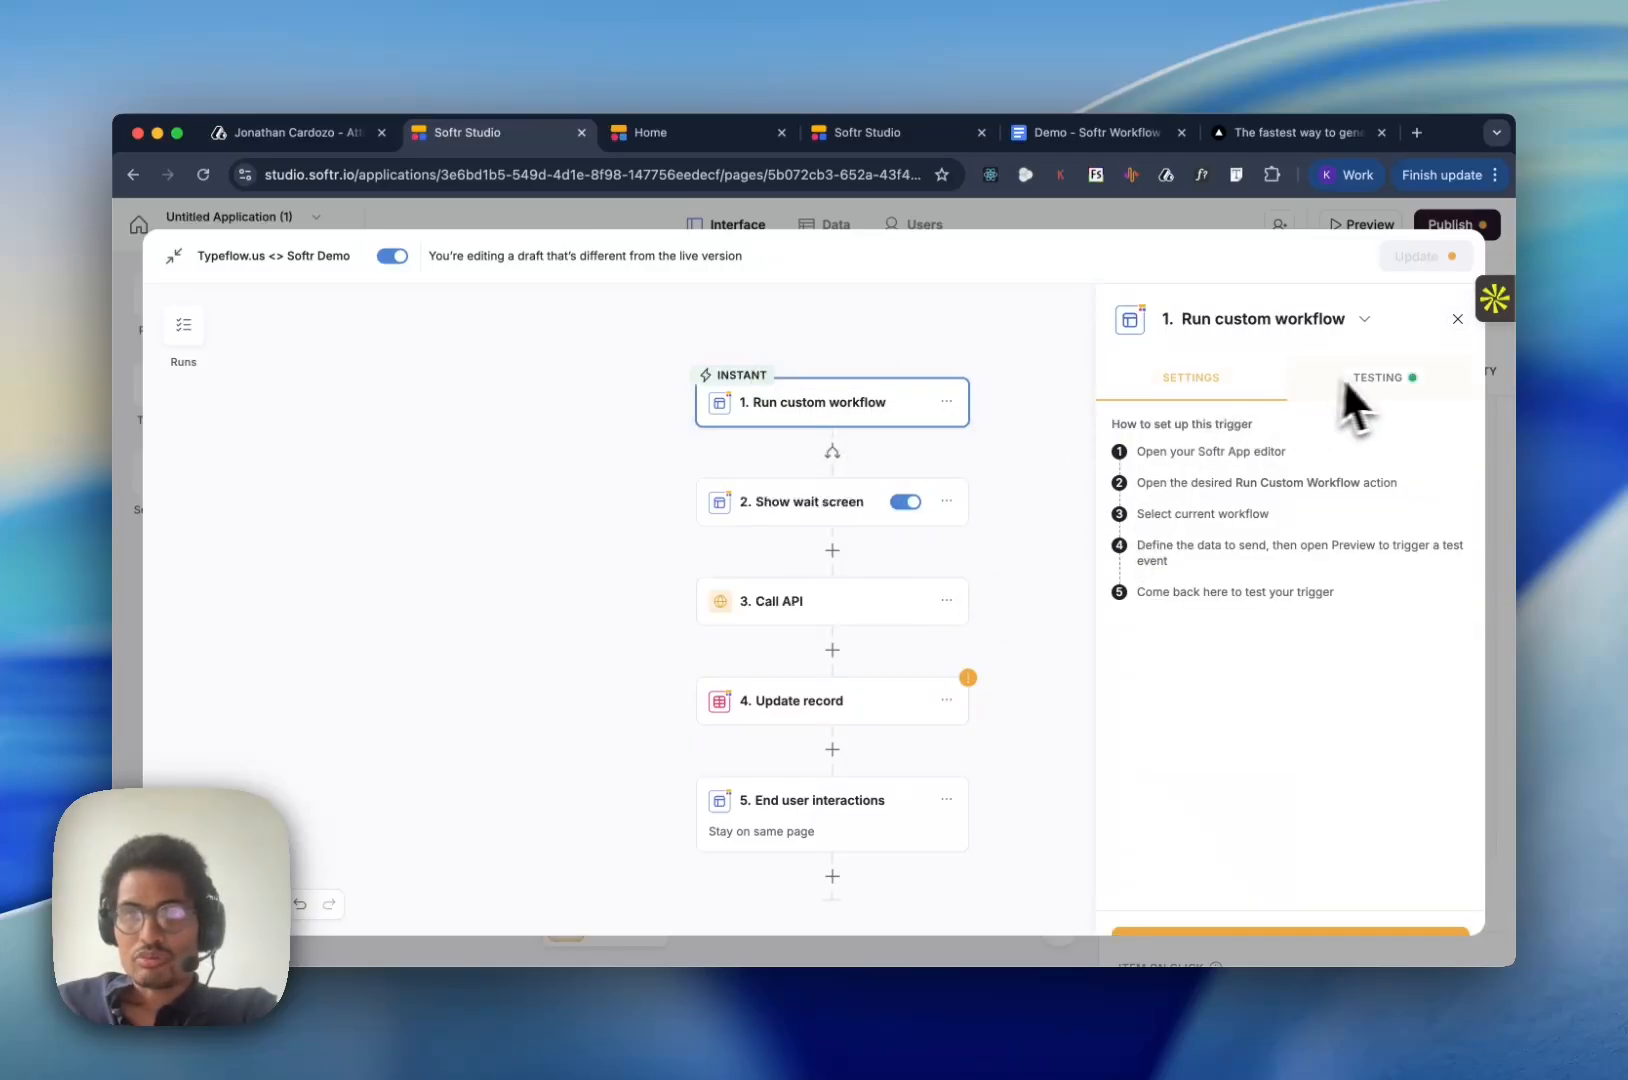
click(177, 262)
click(1195, 745)
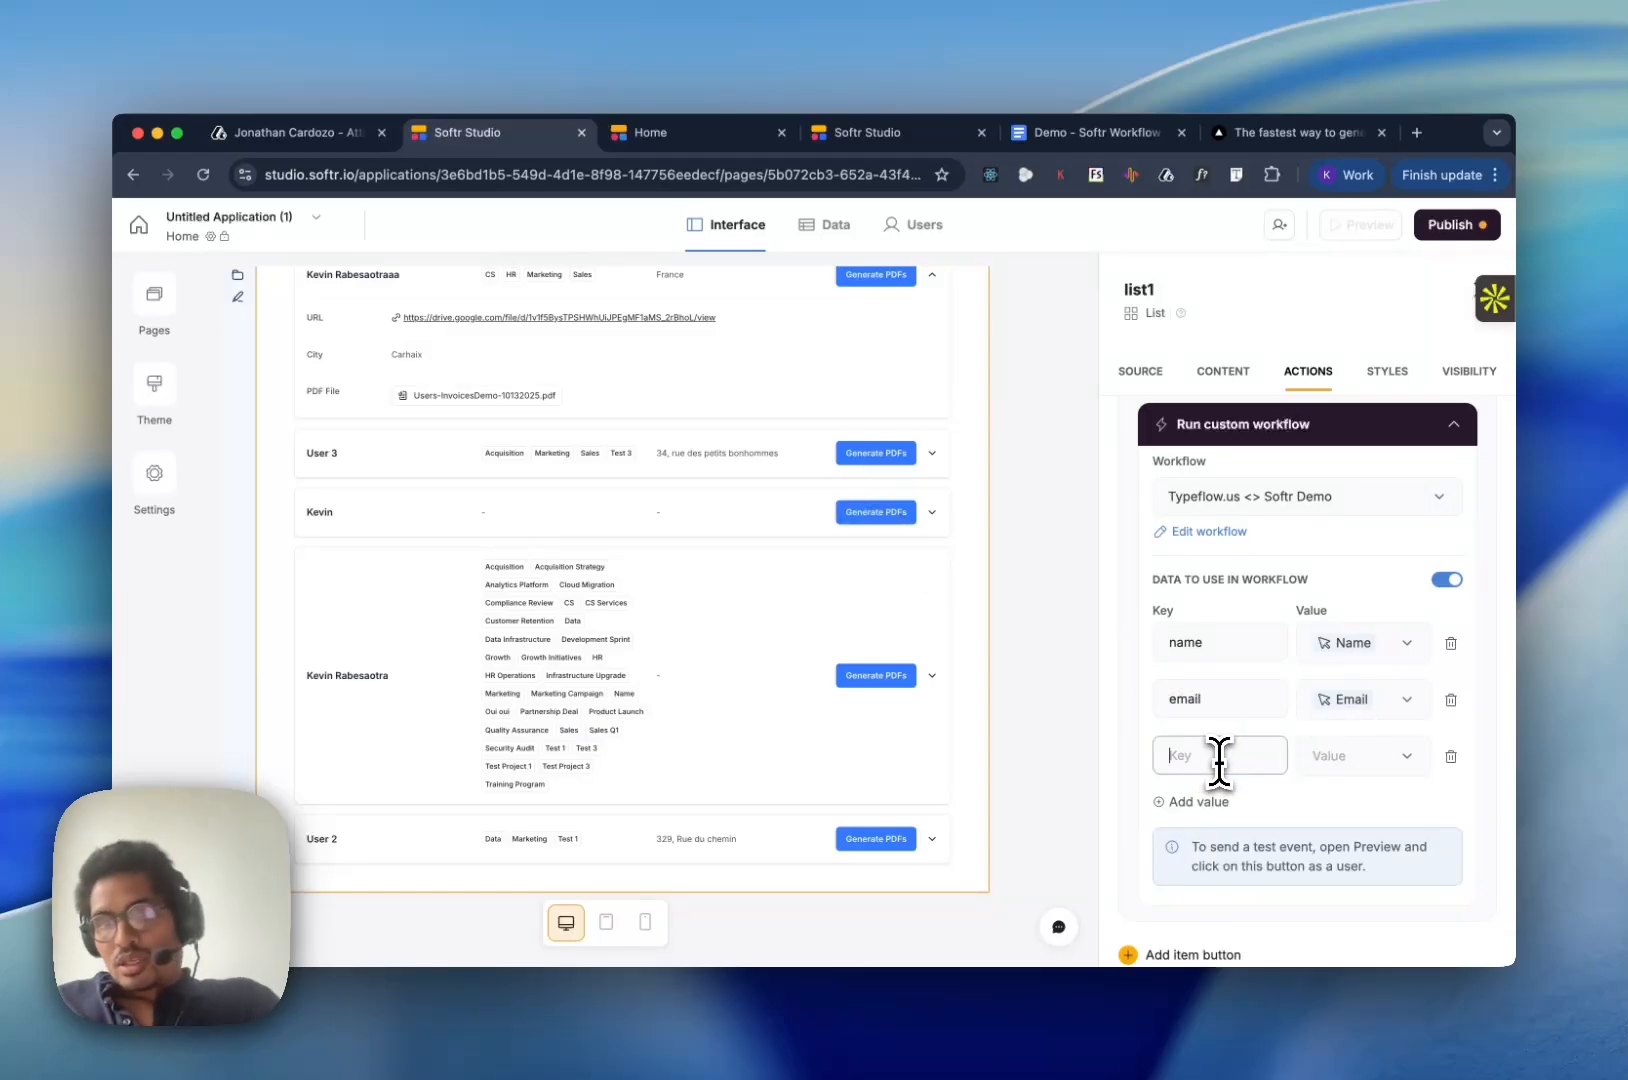
- Look through the Users table's columns in the Typeflow.us - Demo database for a field holding the record ID
click(838, 140)
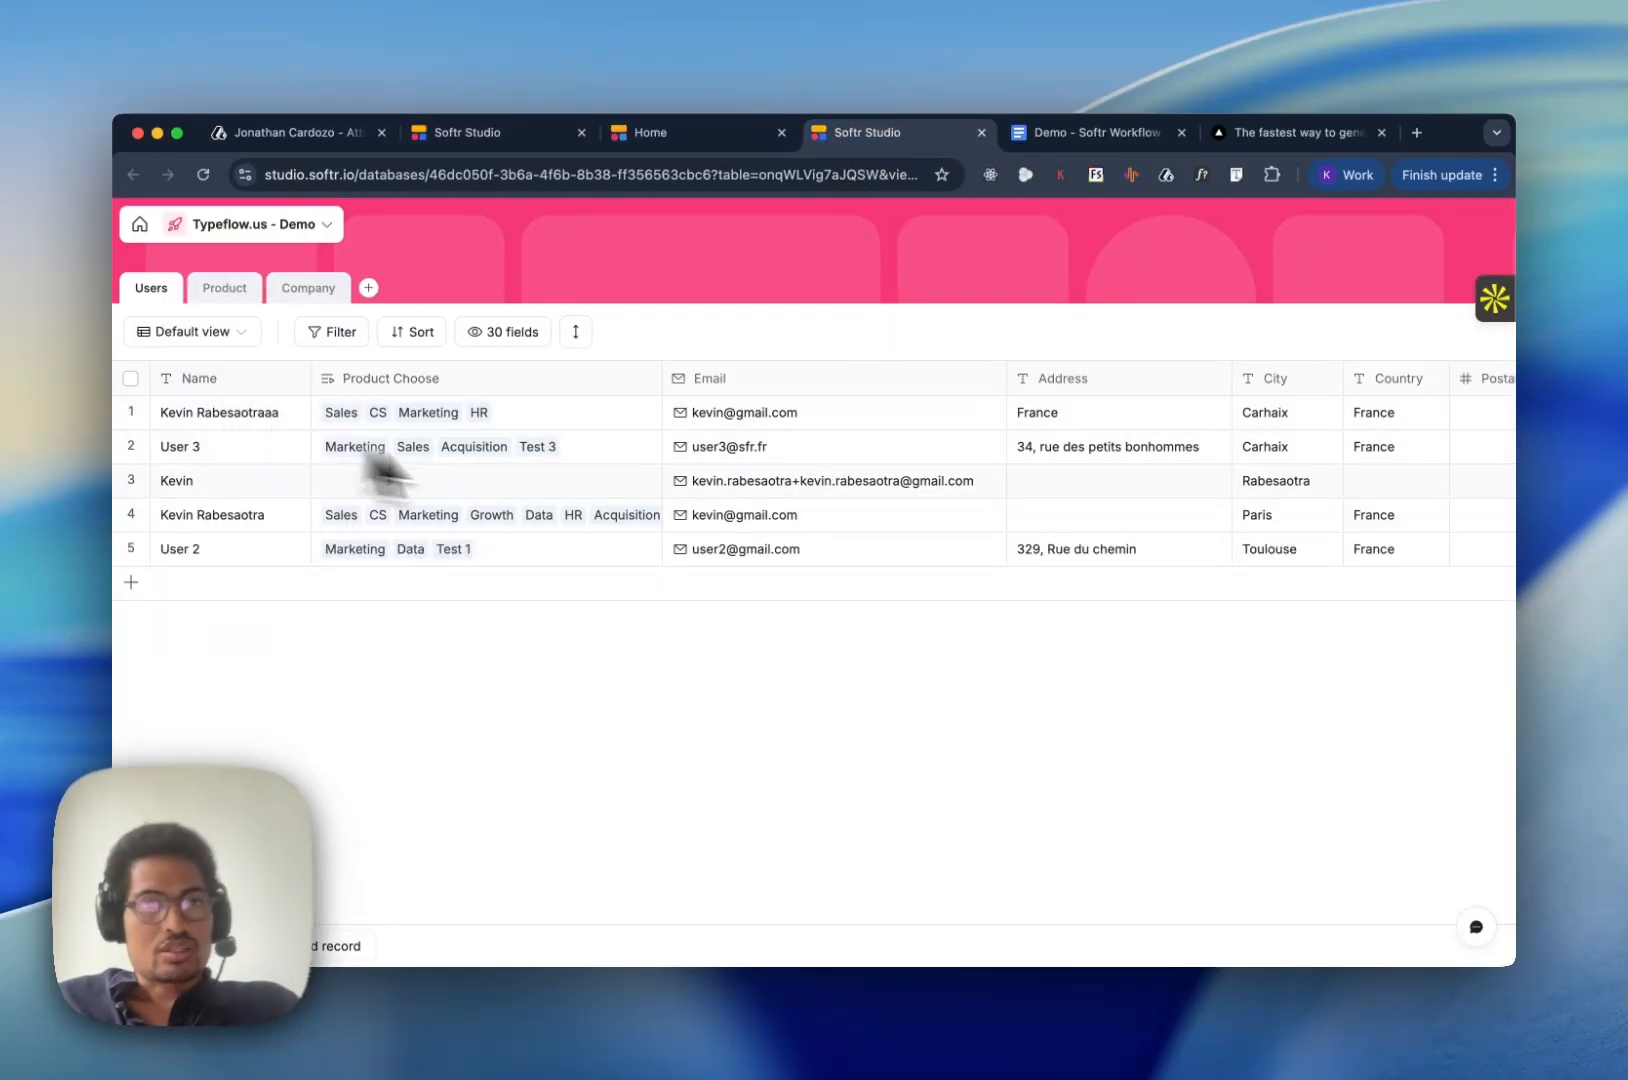
scroll(744, 521, right, 10)
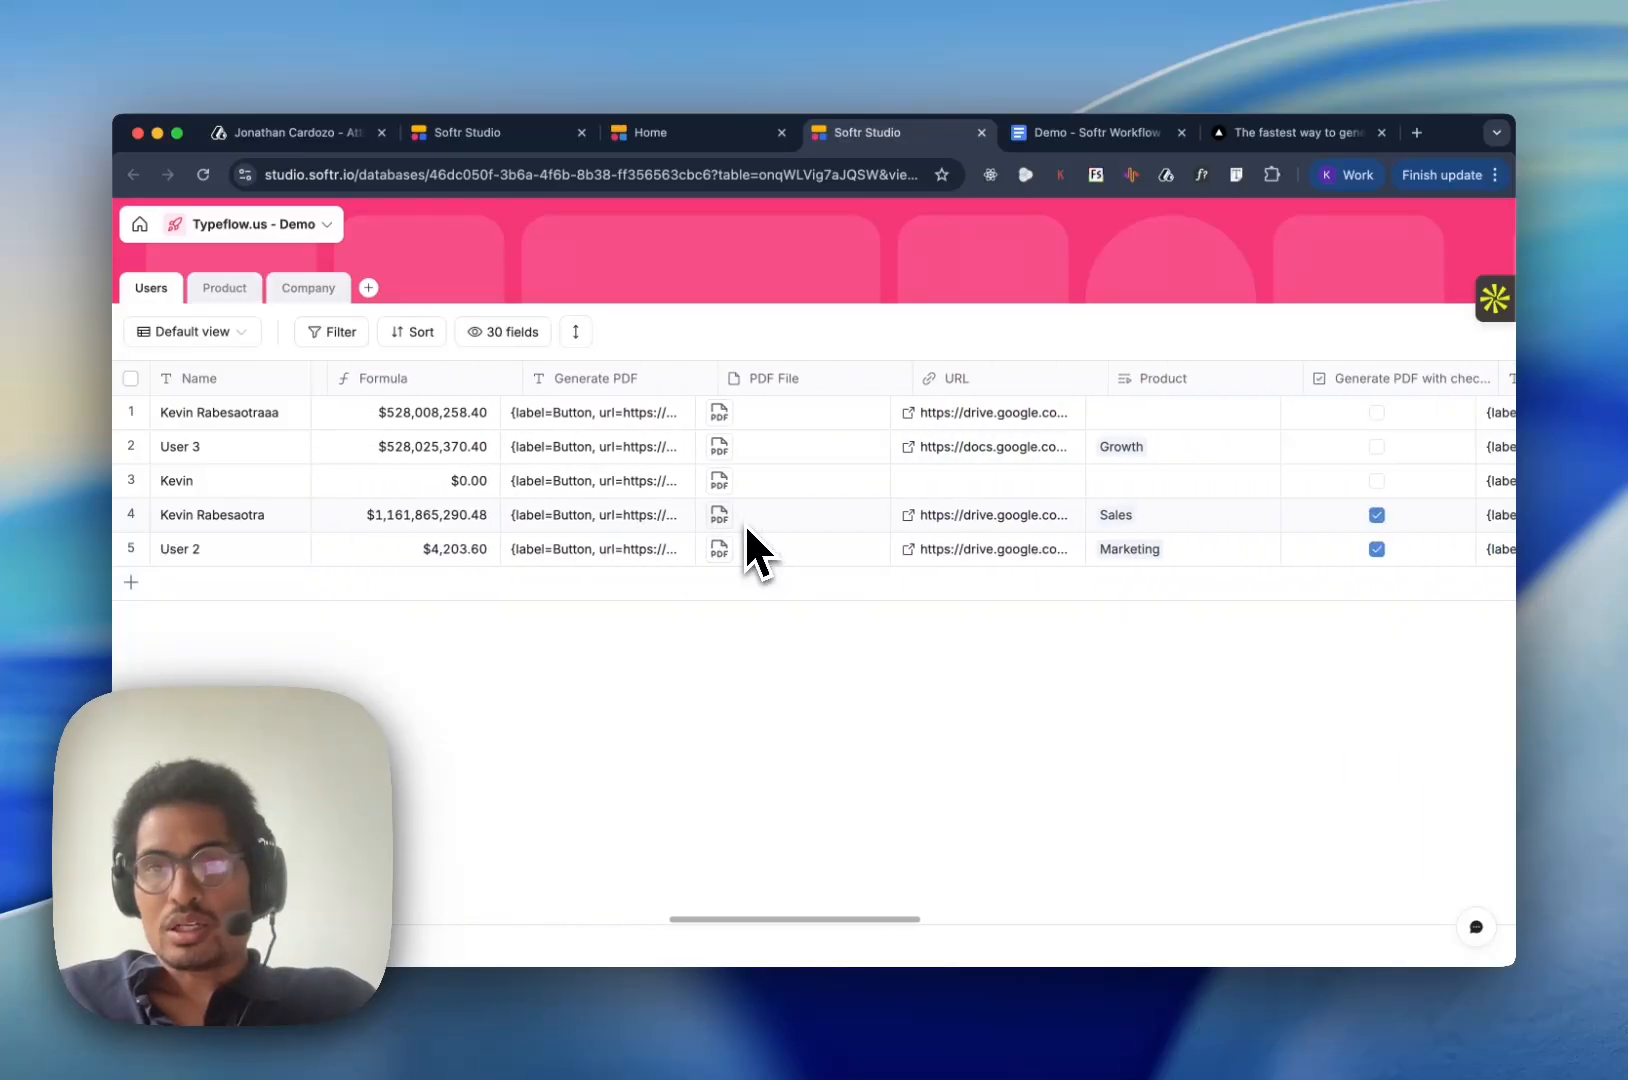
scroll(744, 521, right, 20)
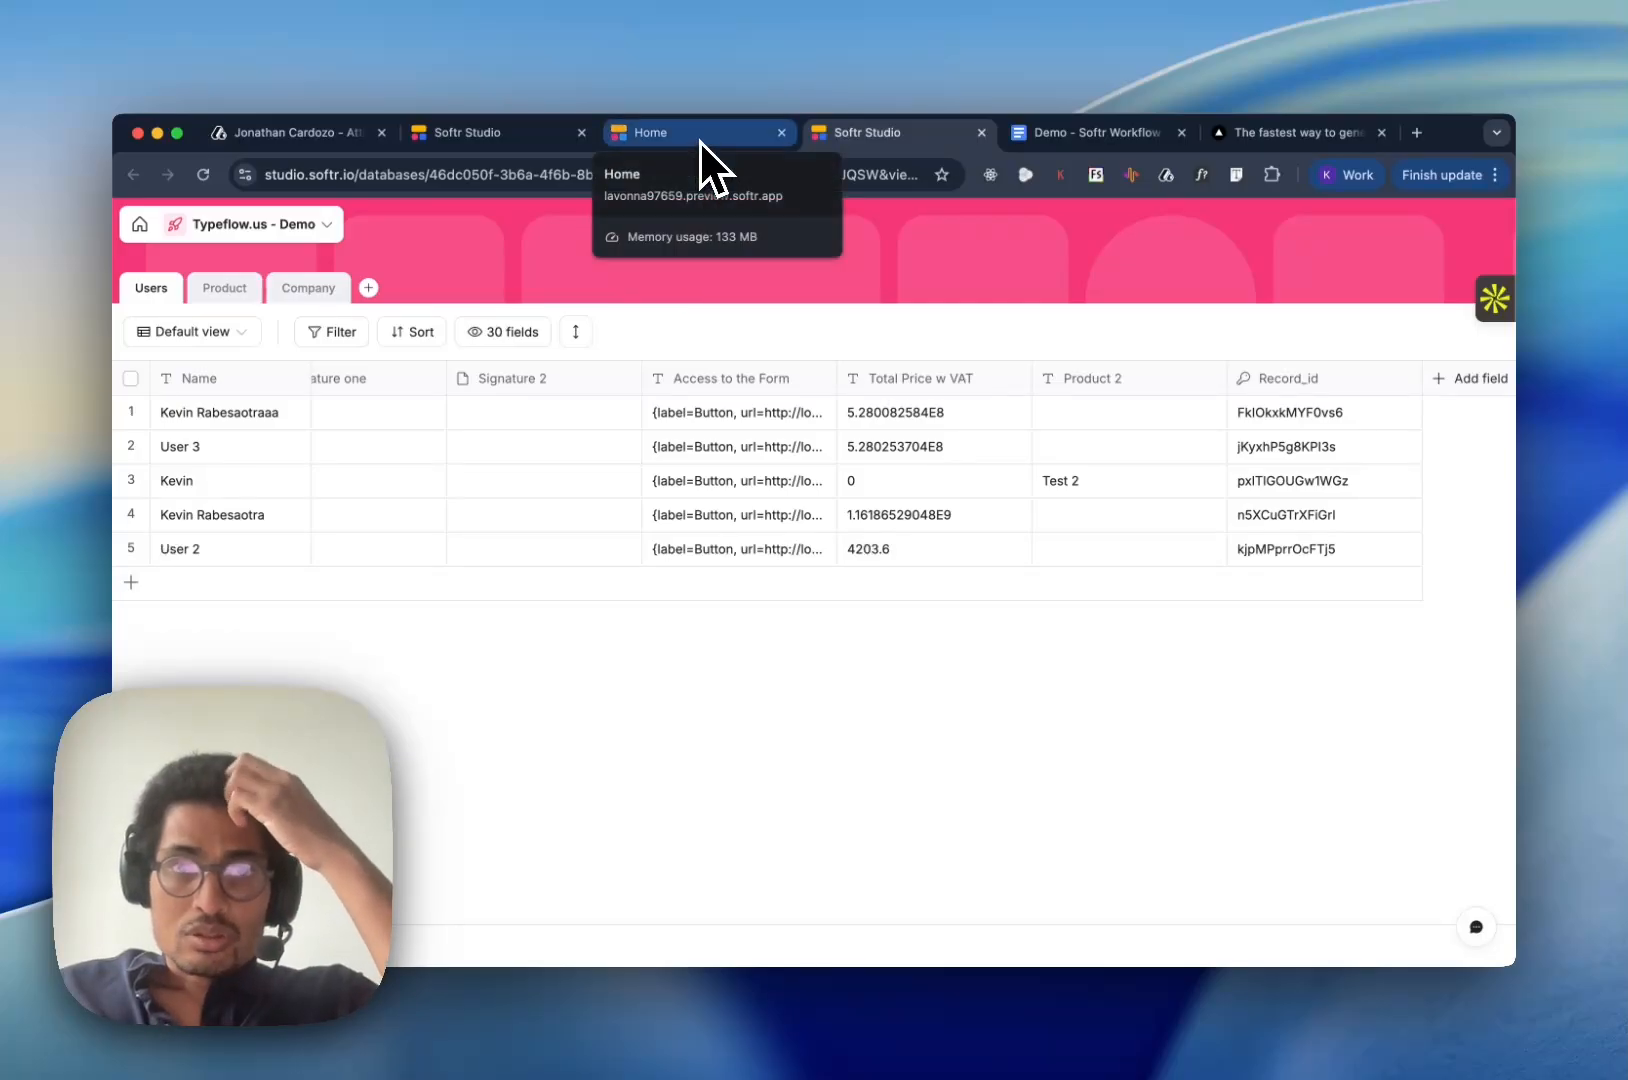
- Name the new workflow data key record_id and map it to the selected record's Record_id field
click(493, 140)
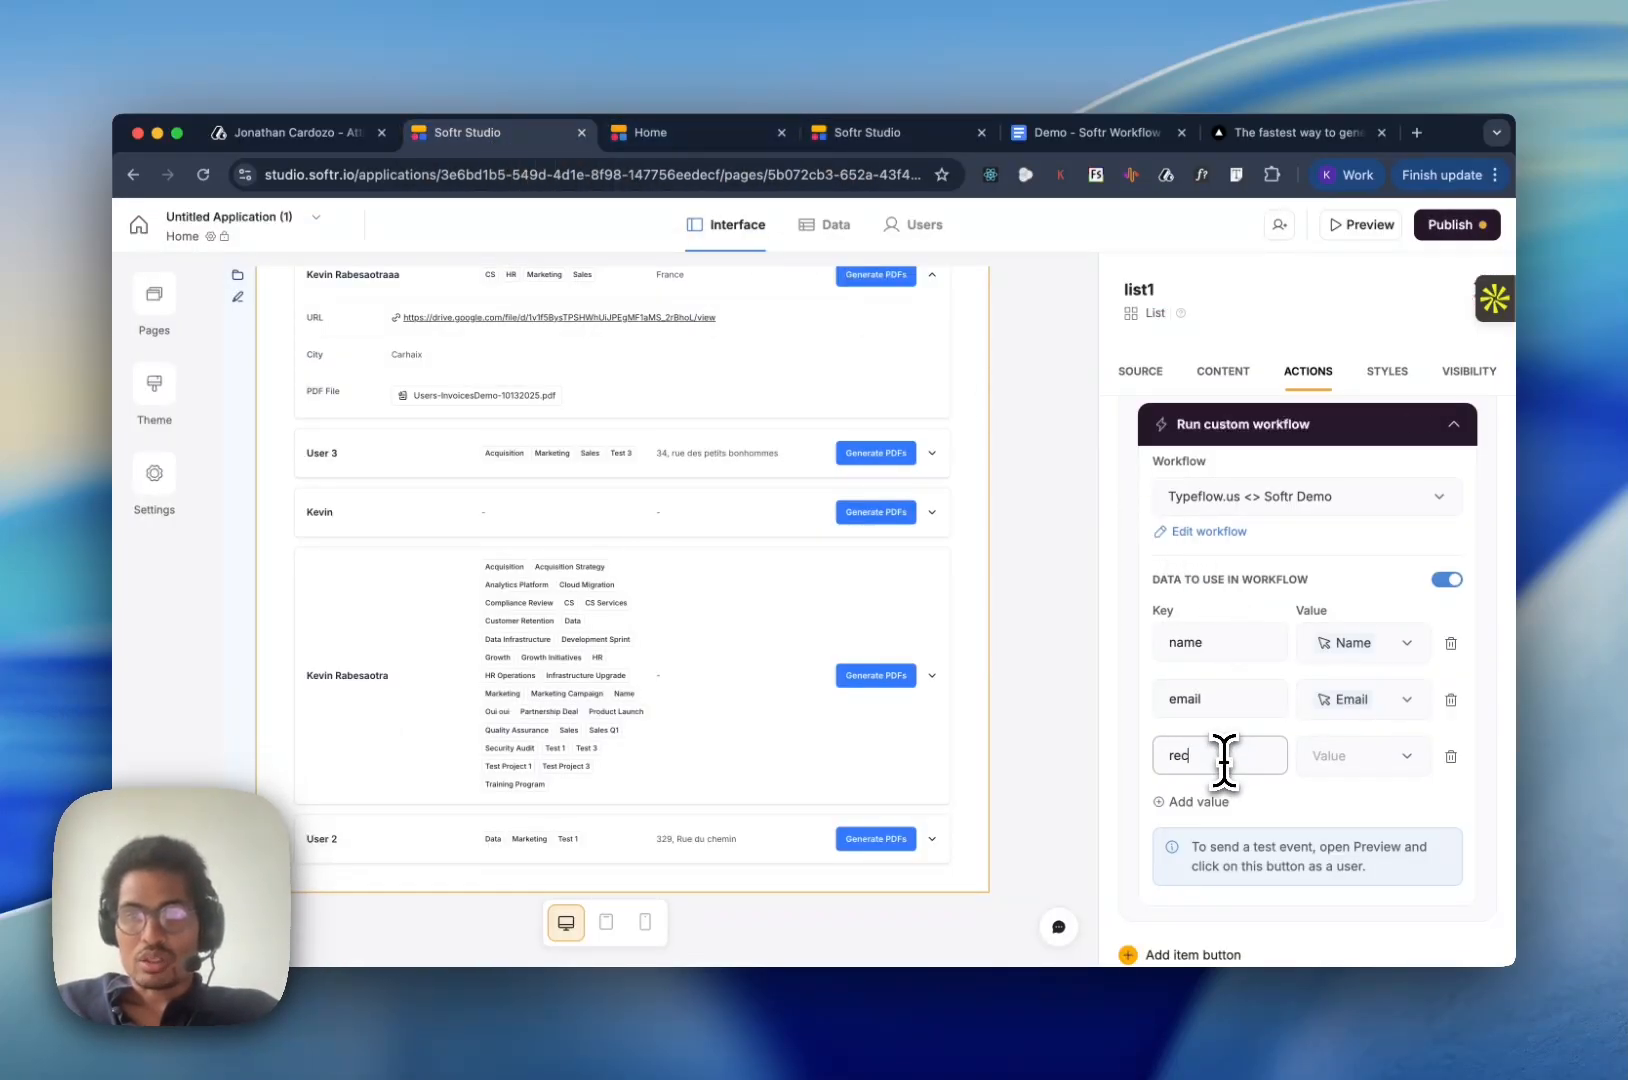
text(id)
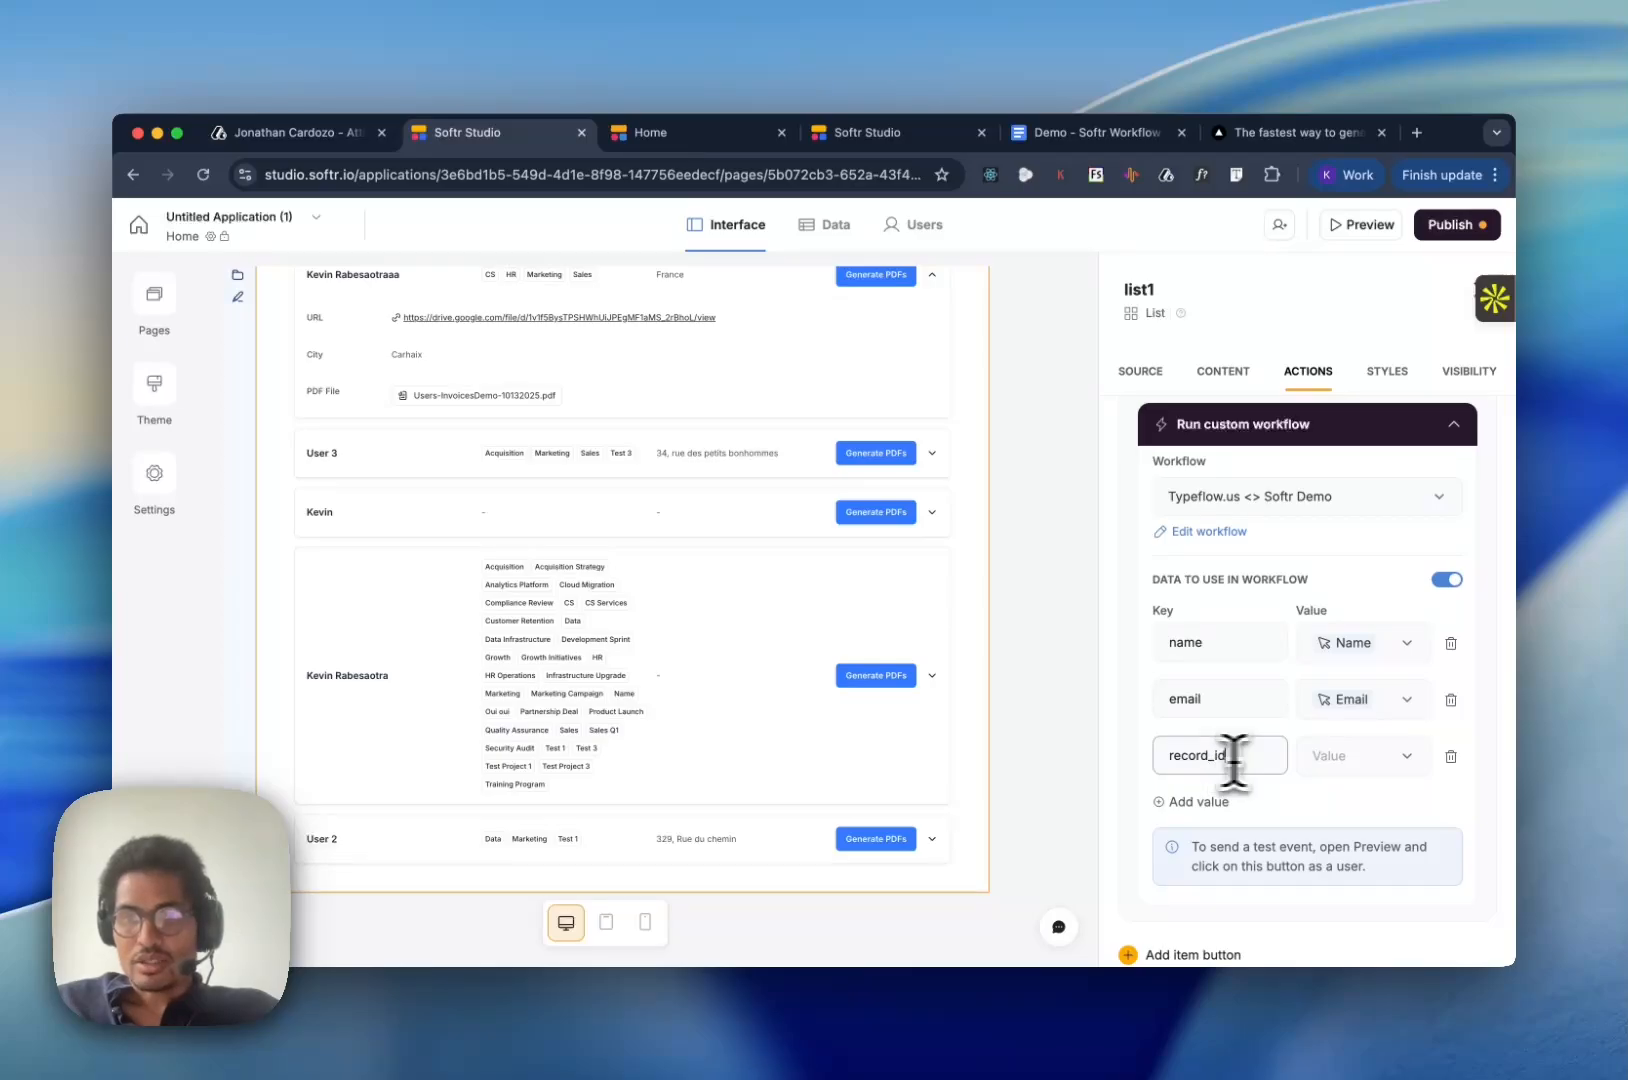
click(1330, 762)
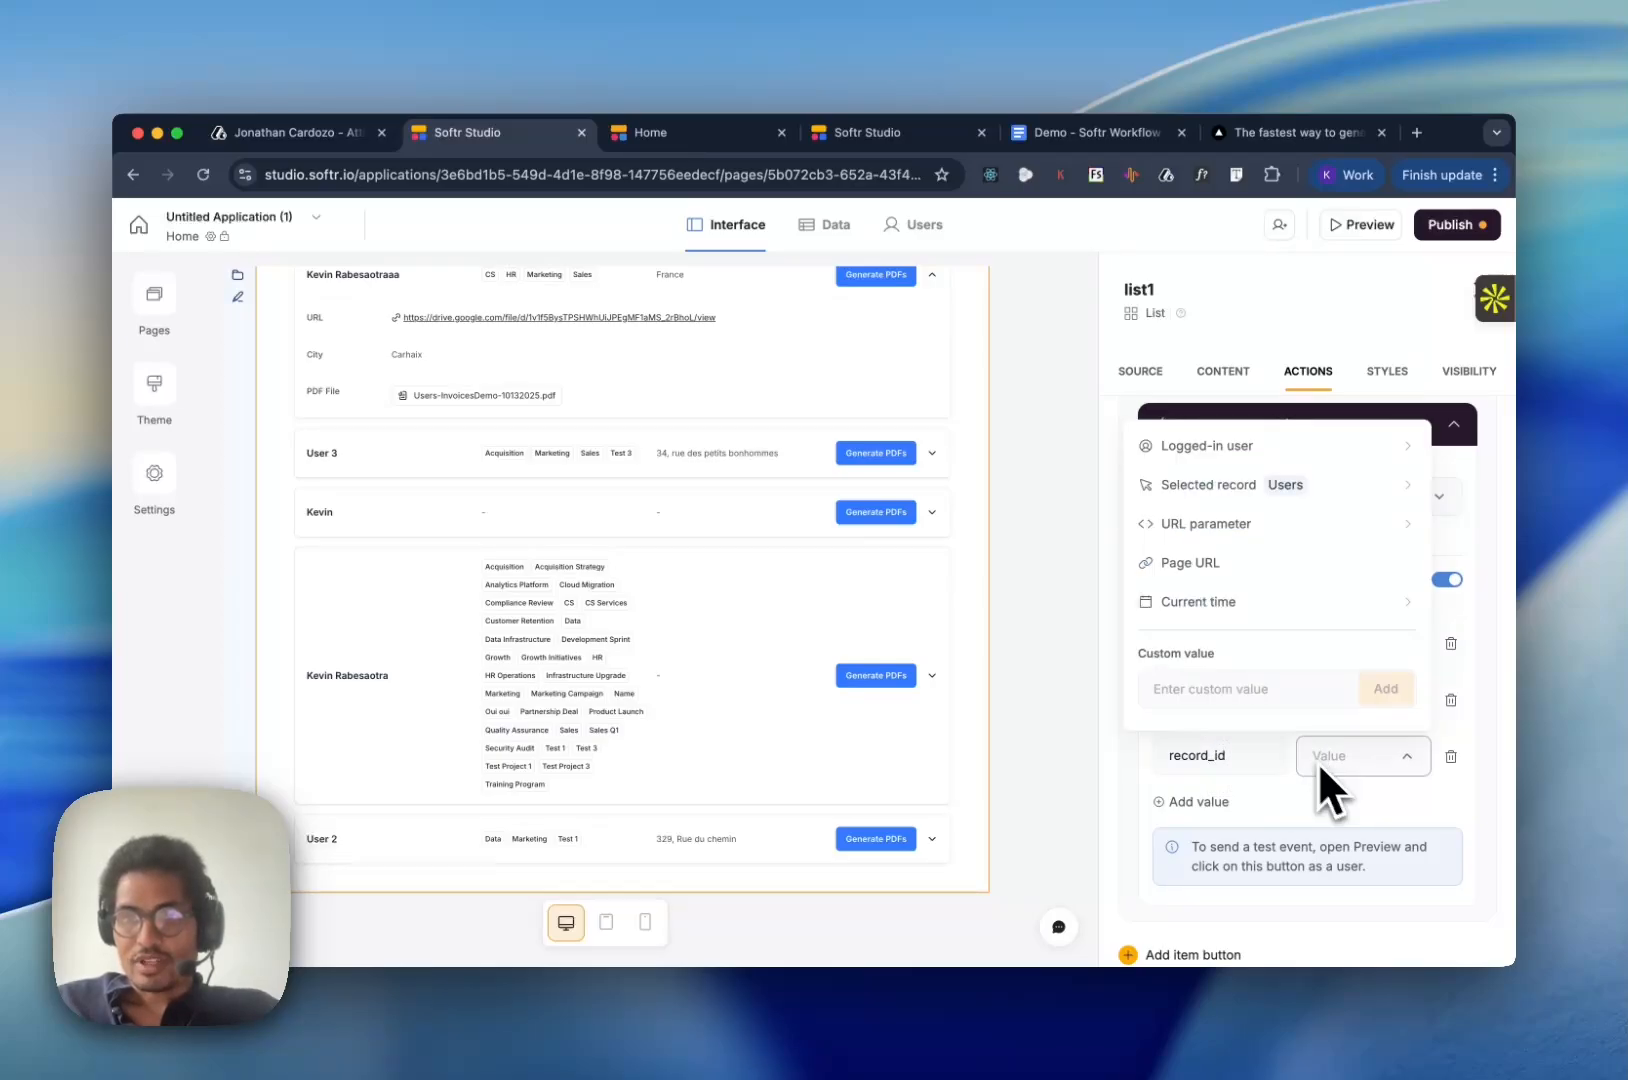
click(1252, 492)
scroll(1305, 650, down, 5)
scroll(1312, 685, down, 5)
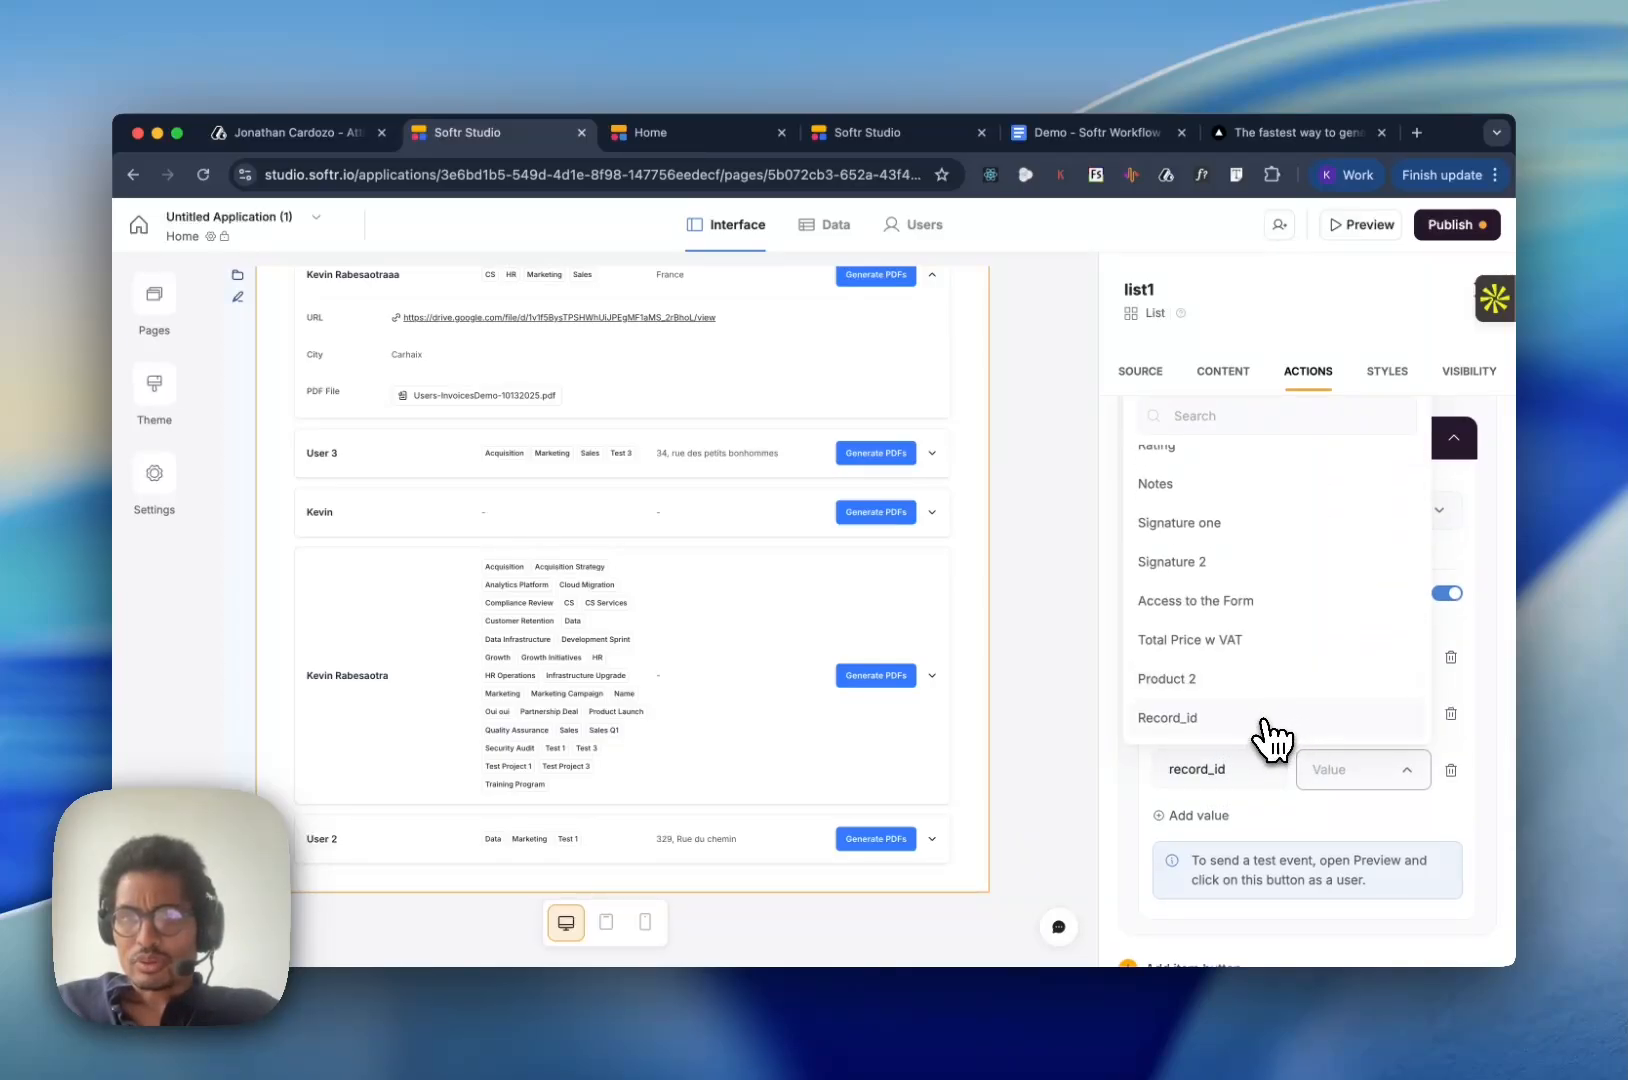
click(1265, 725)
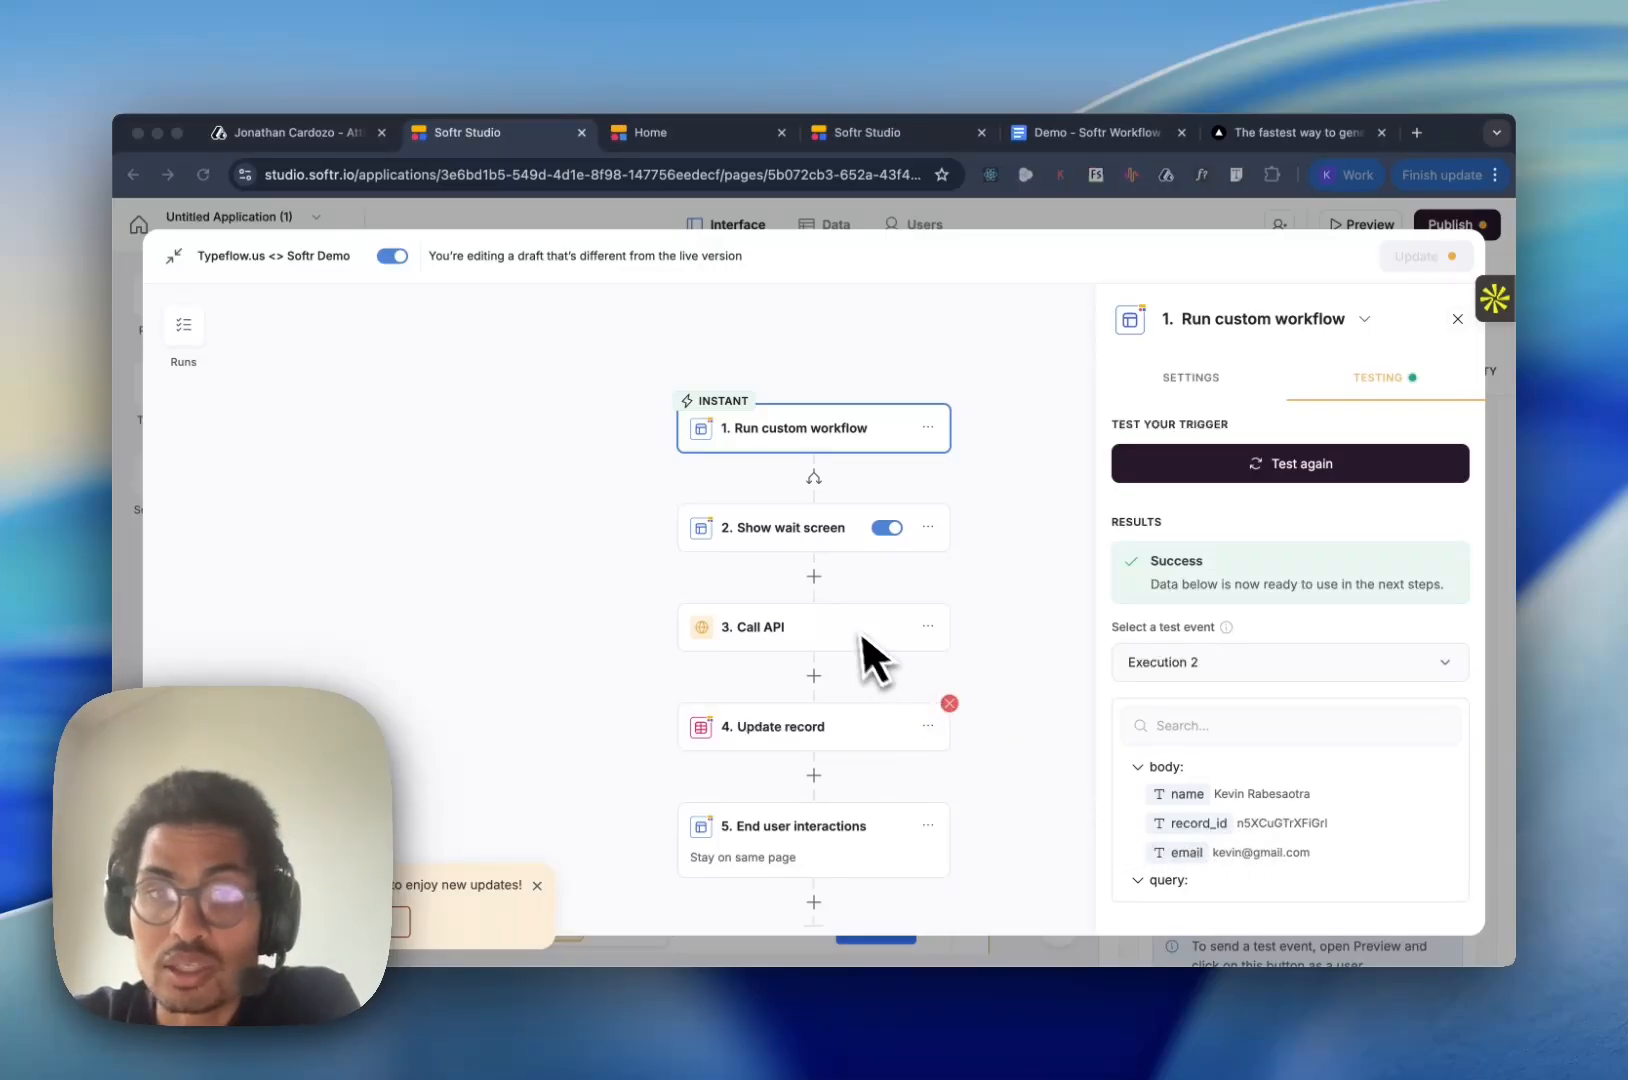
- Replace the Update record action's Record ID with body.record_id from the Run custom workflow trigger
click(827, 722)
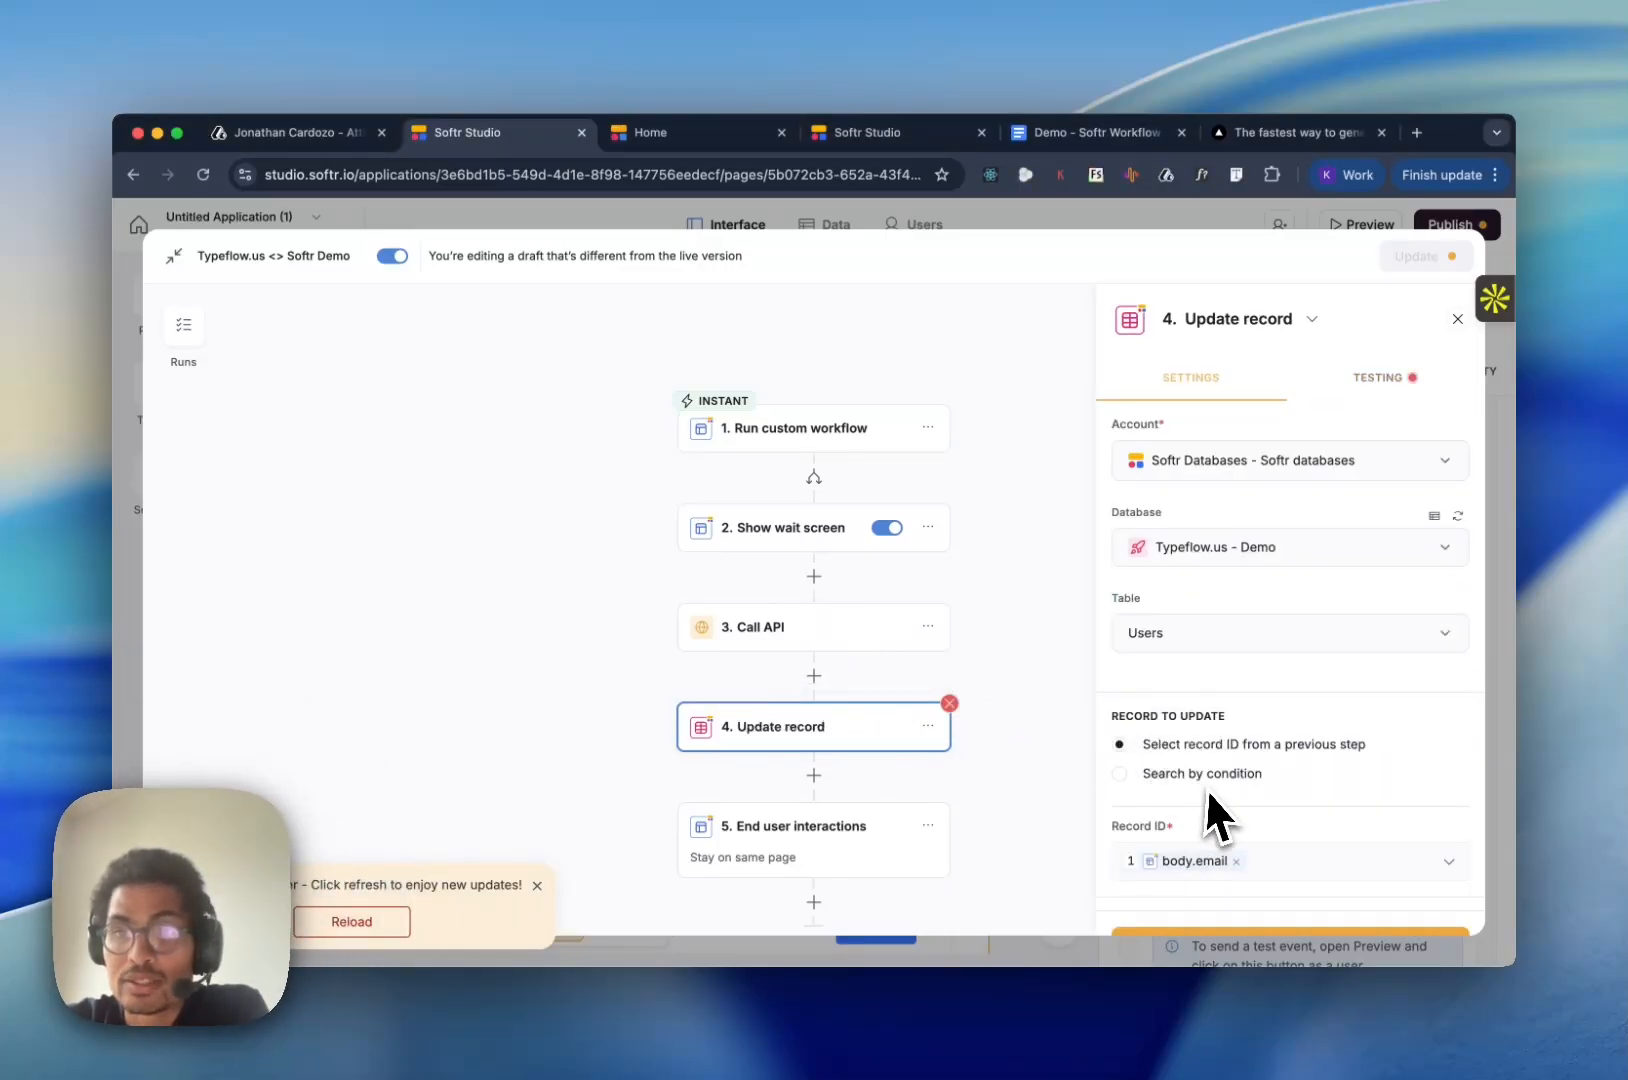
scroll(1230, 760, down, 2)
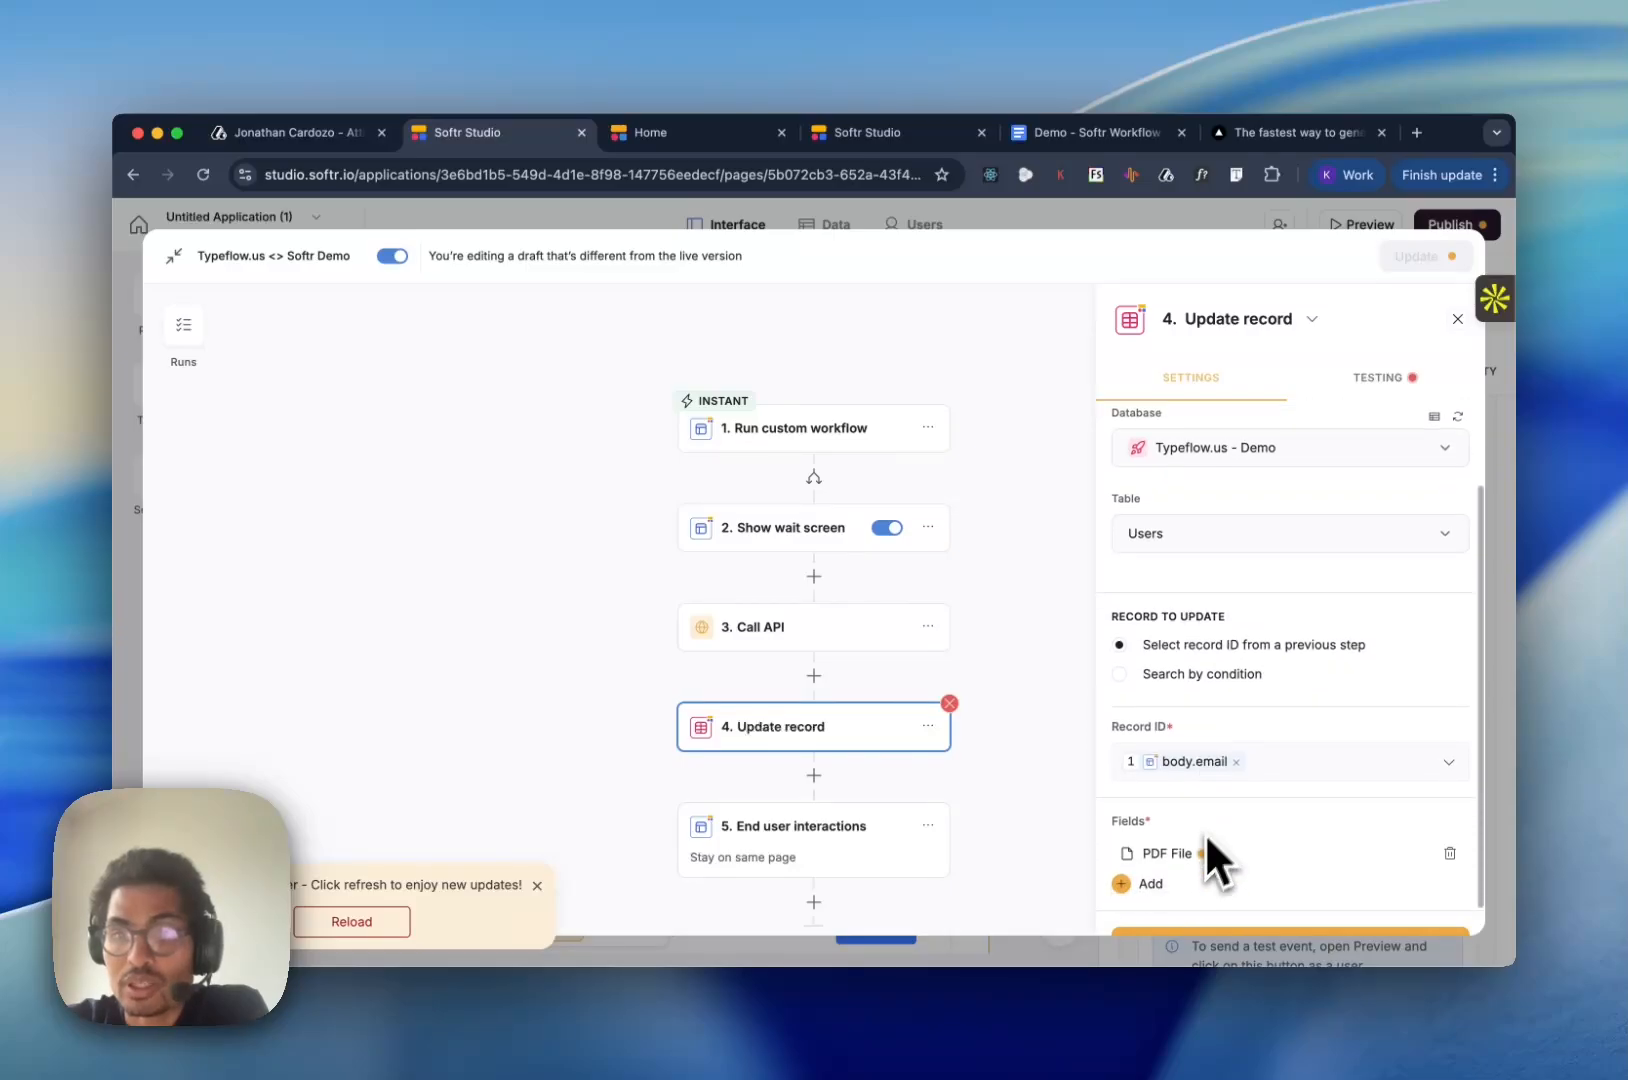
click(1236, 761)
click(1386, 772)
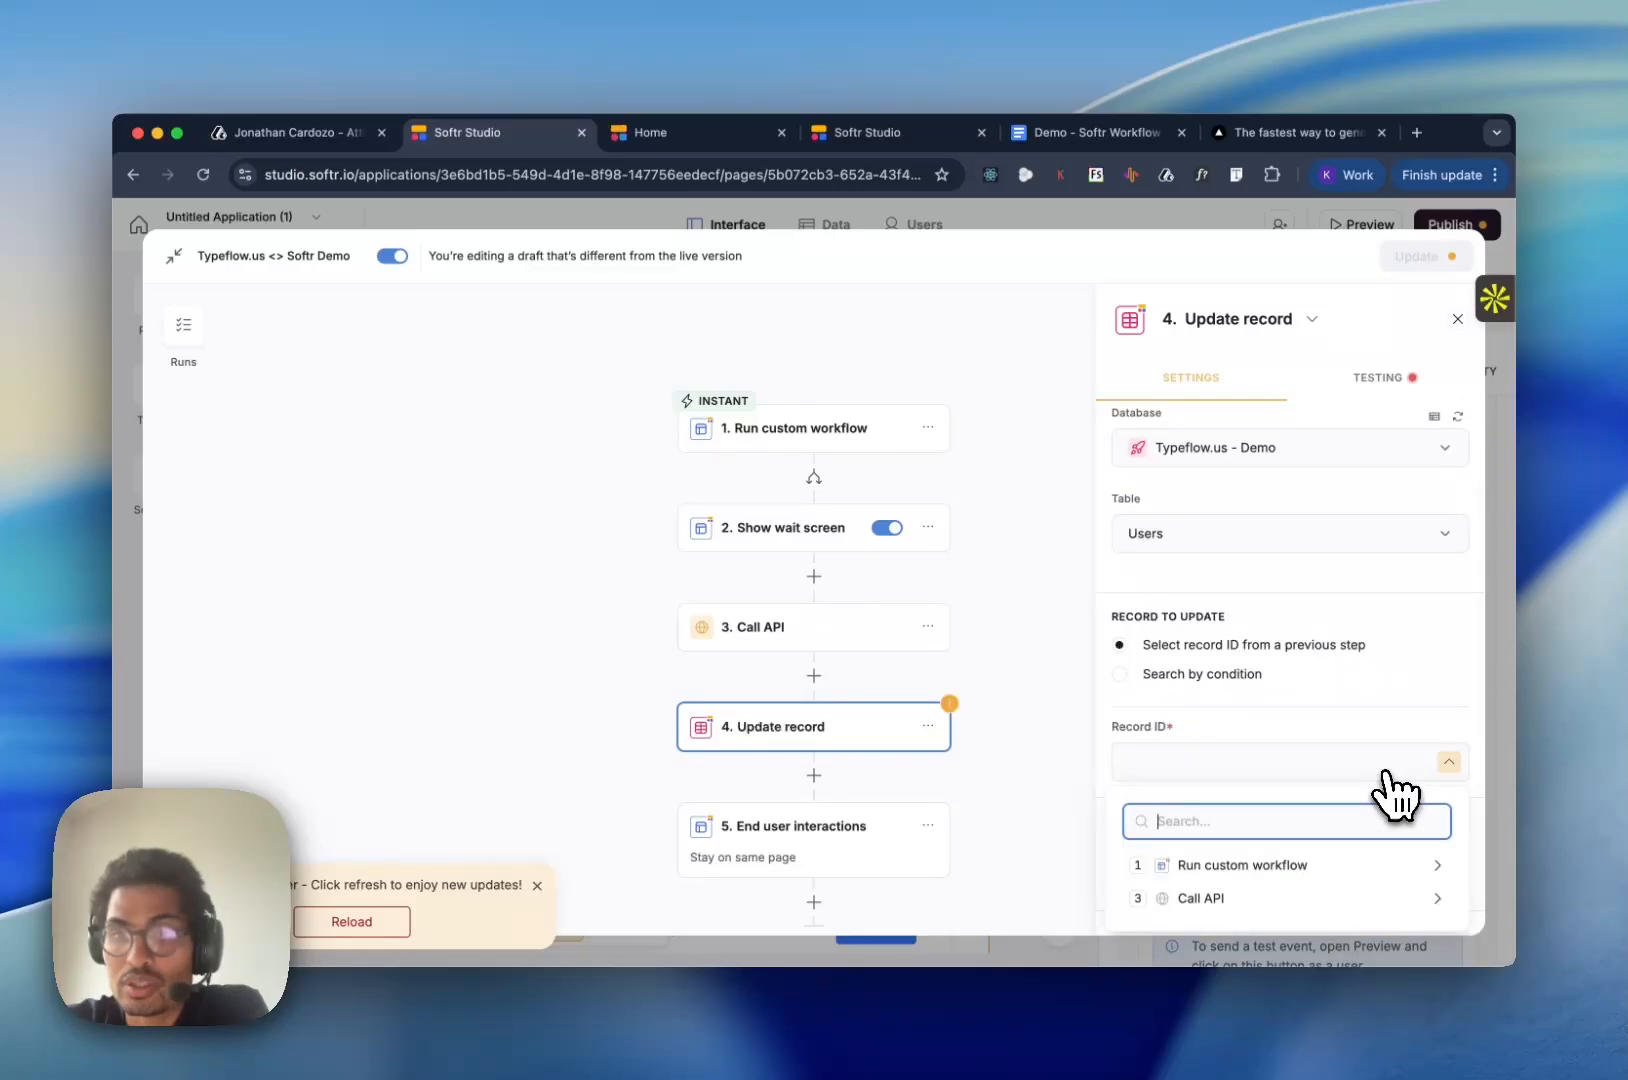
click(1200, 865)
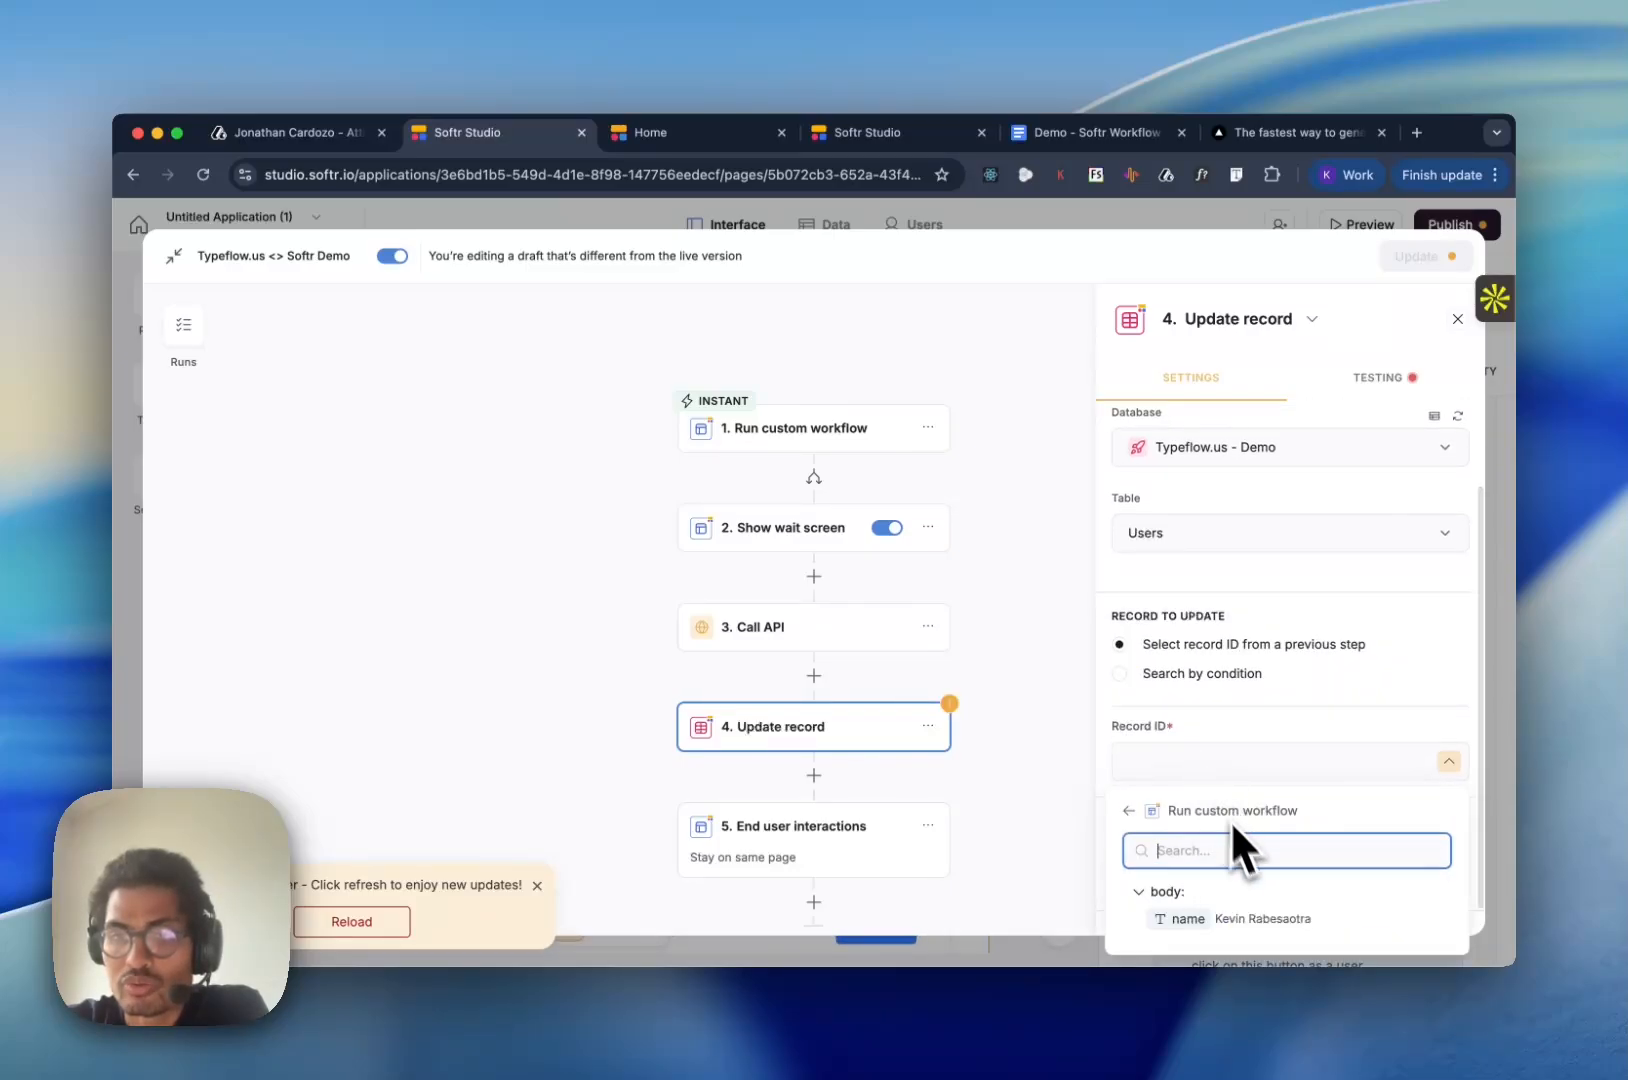
scroll(1425, 920, down, 3)
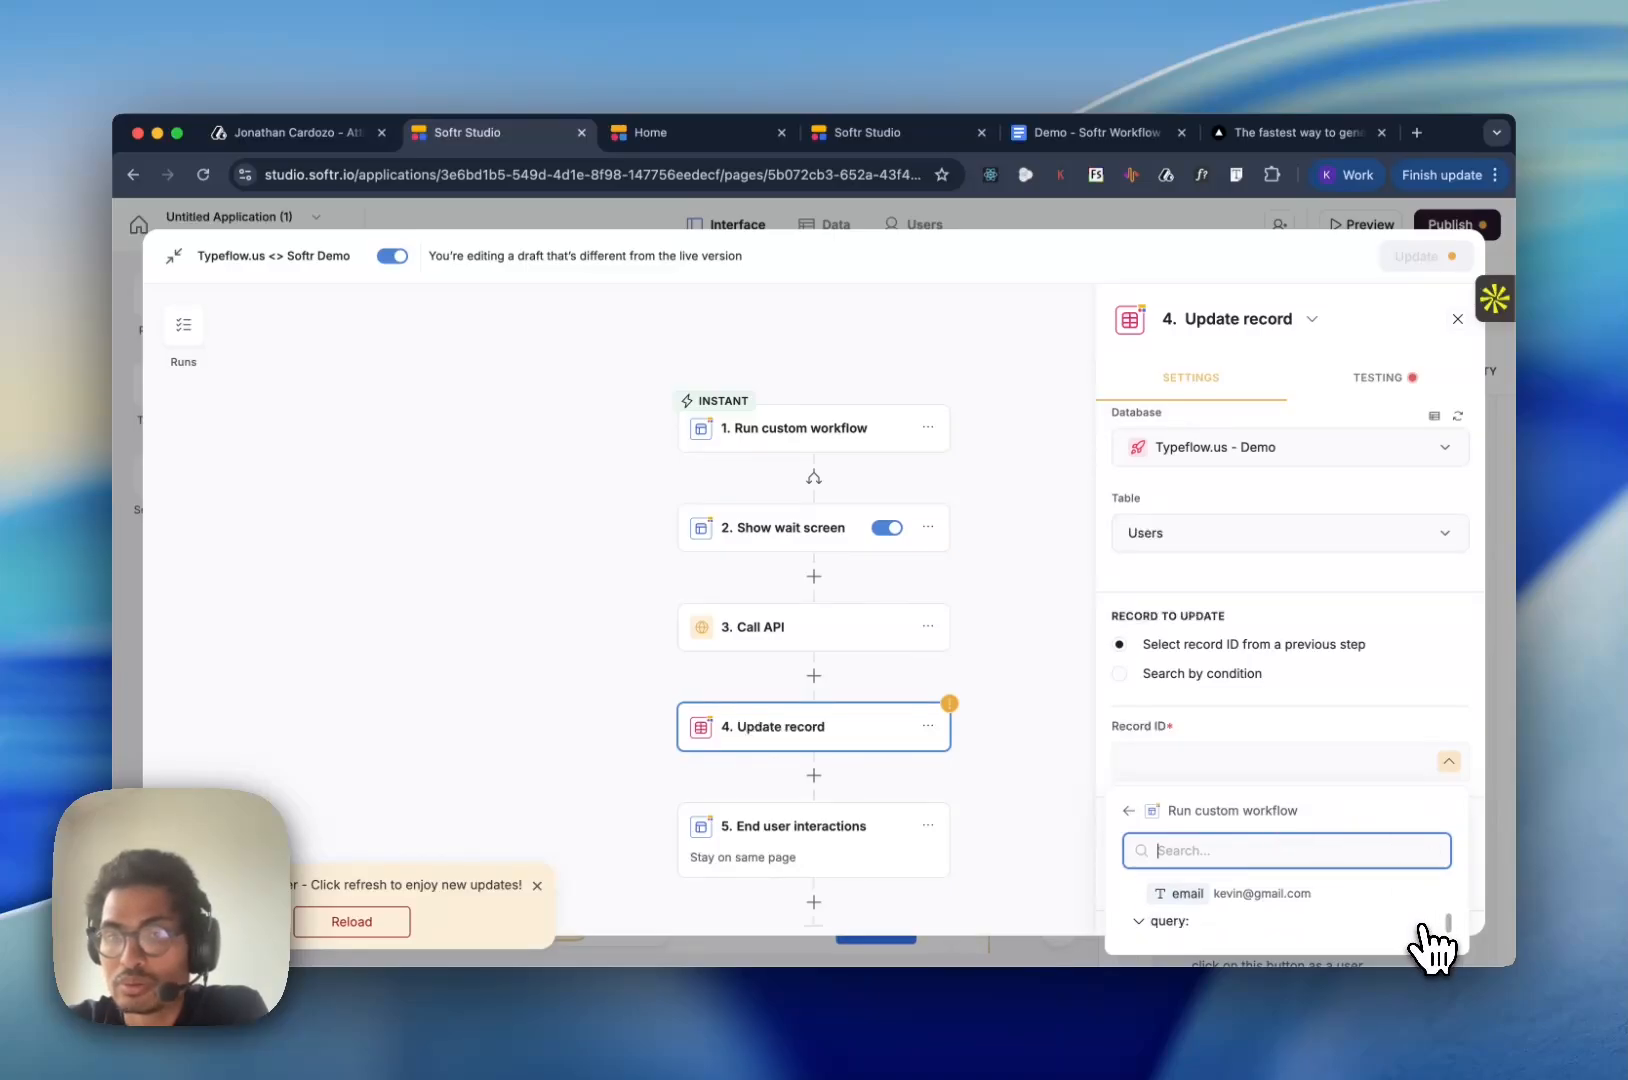
scroll(1428, 945, up, 3)
scroll(1400, 950, down, 1)
click(1350, 937)
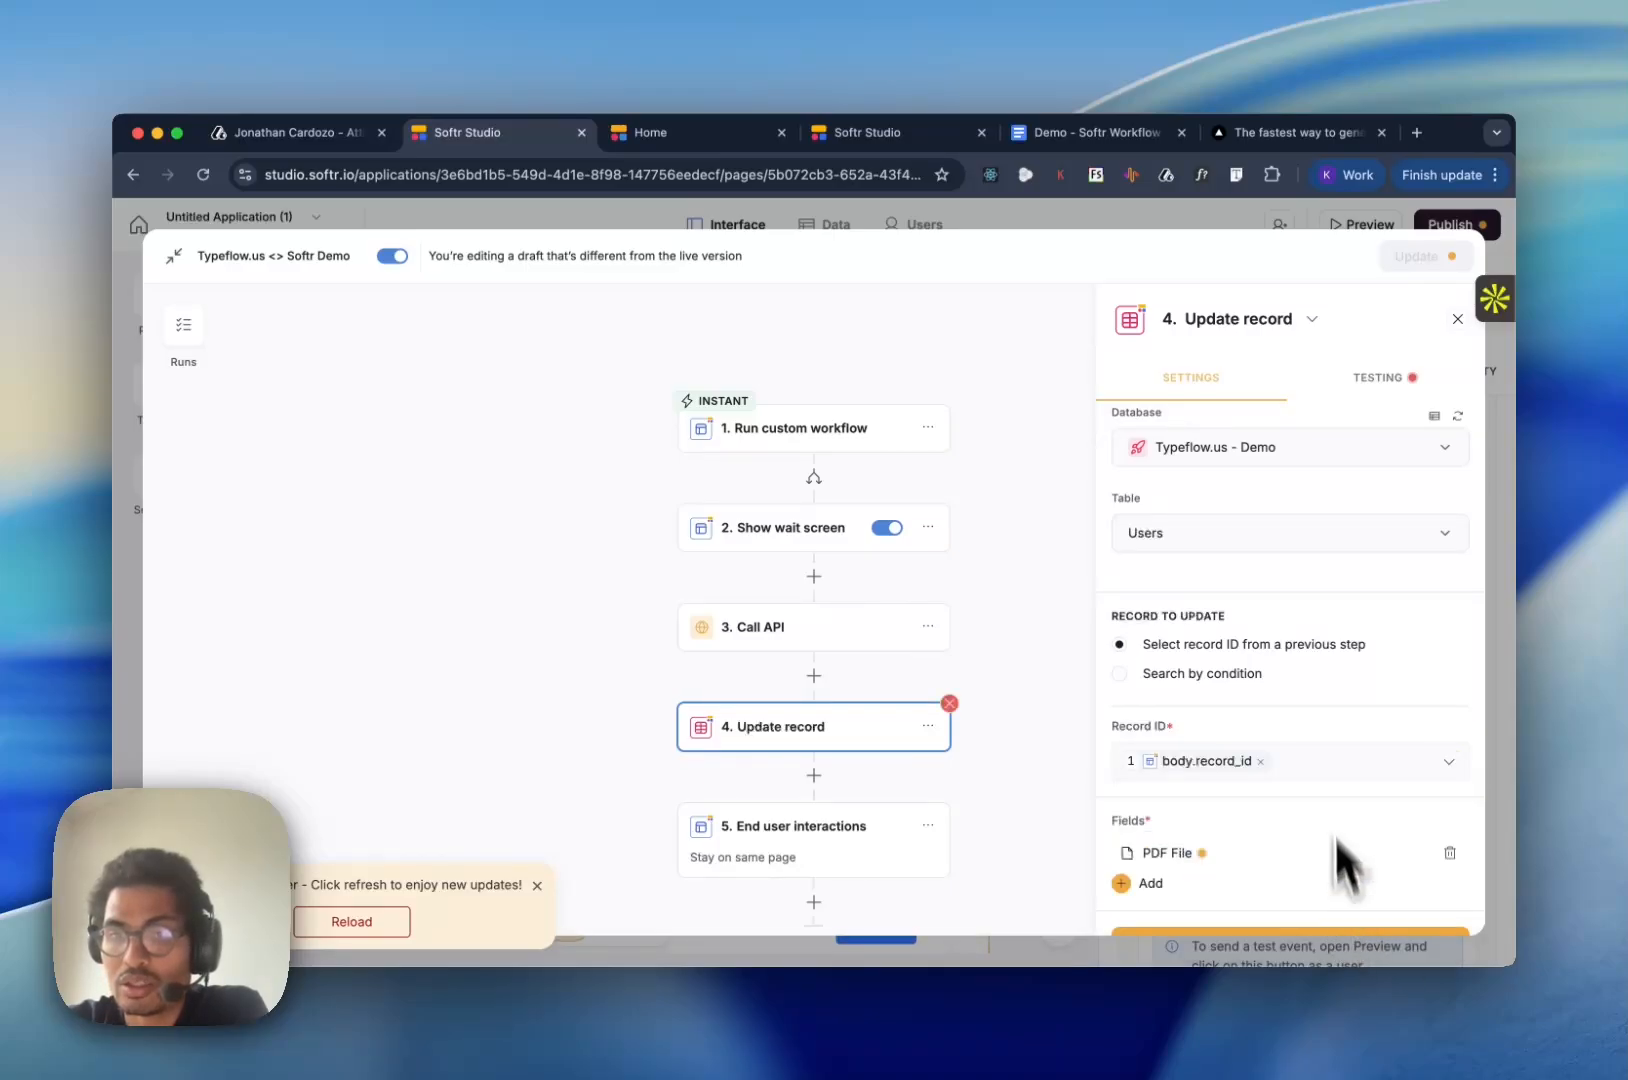
- Map the Update record action's PDF File field to body.pdfUrl from the Call API response
click(1172, 852)
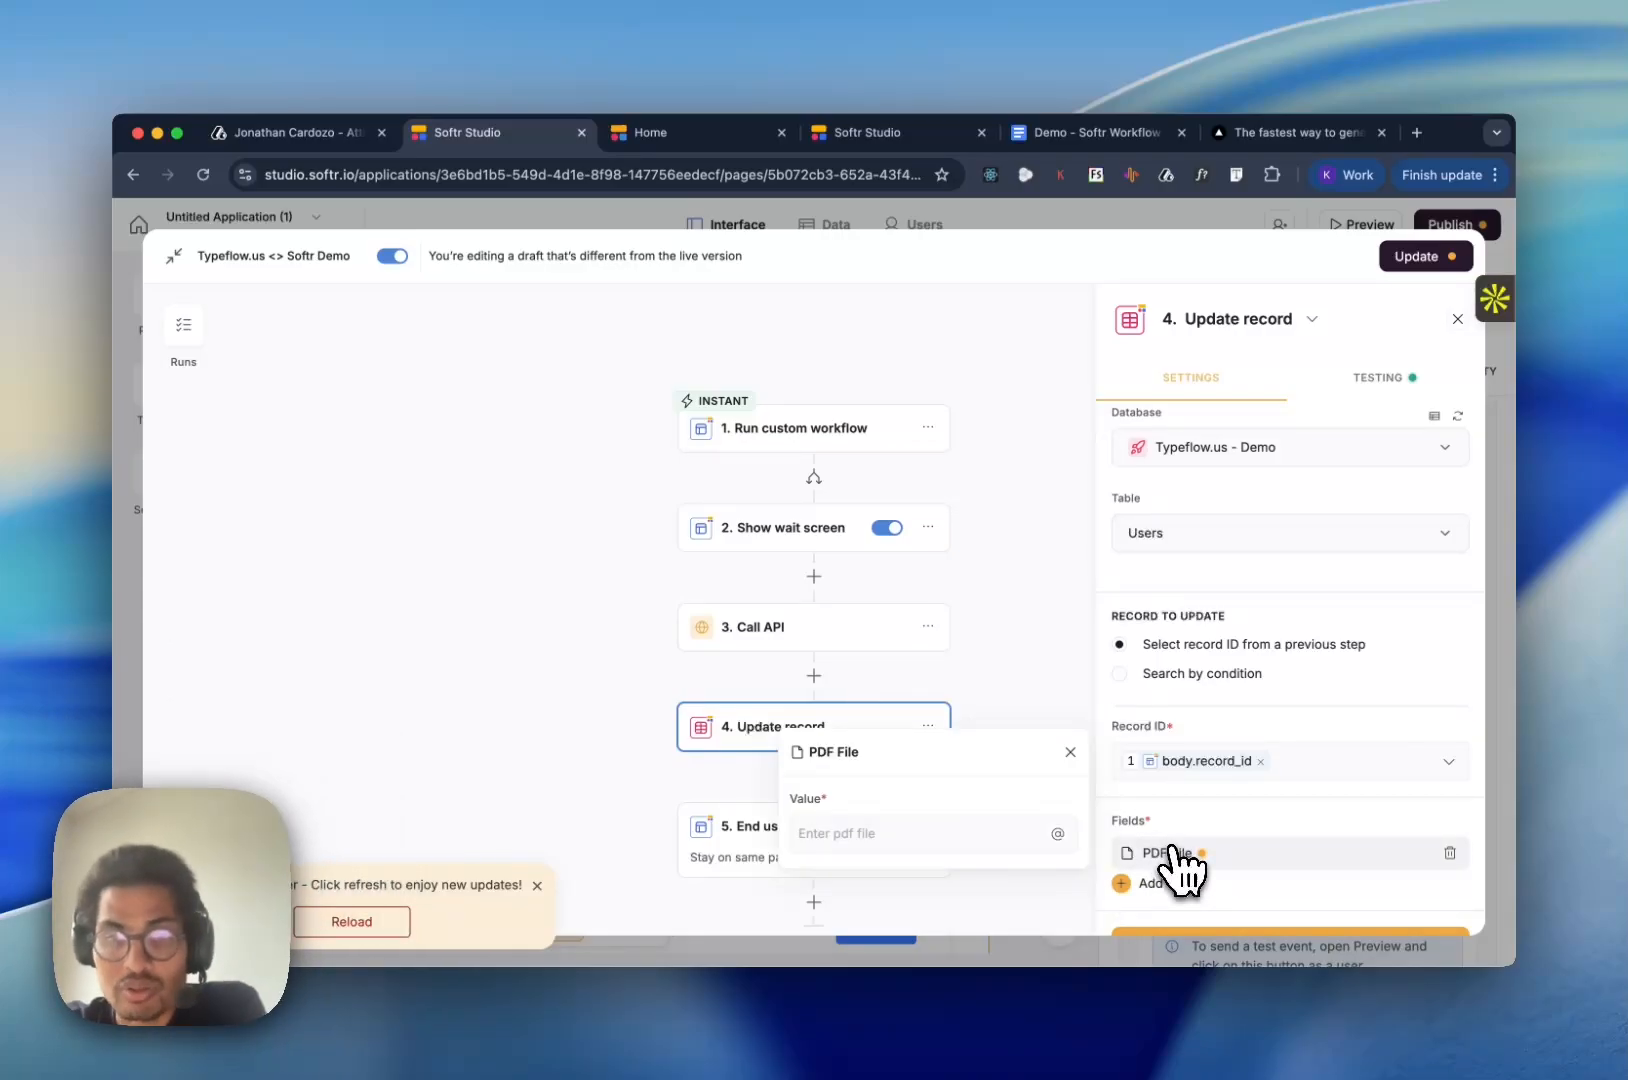
click(1057, 835)
click(862, 776)
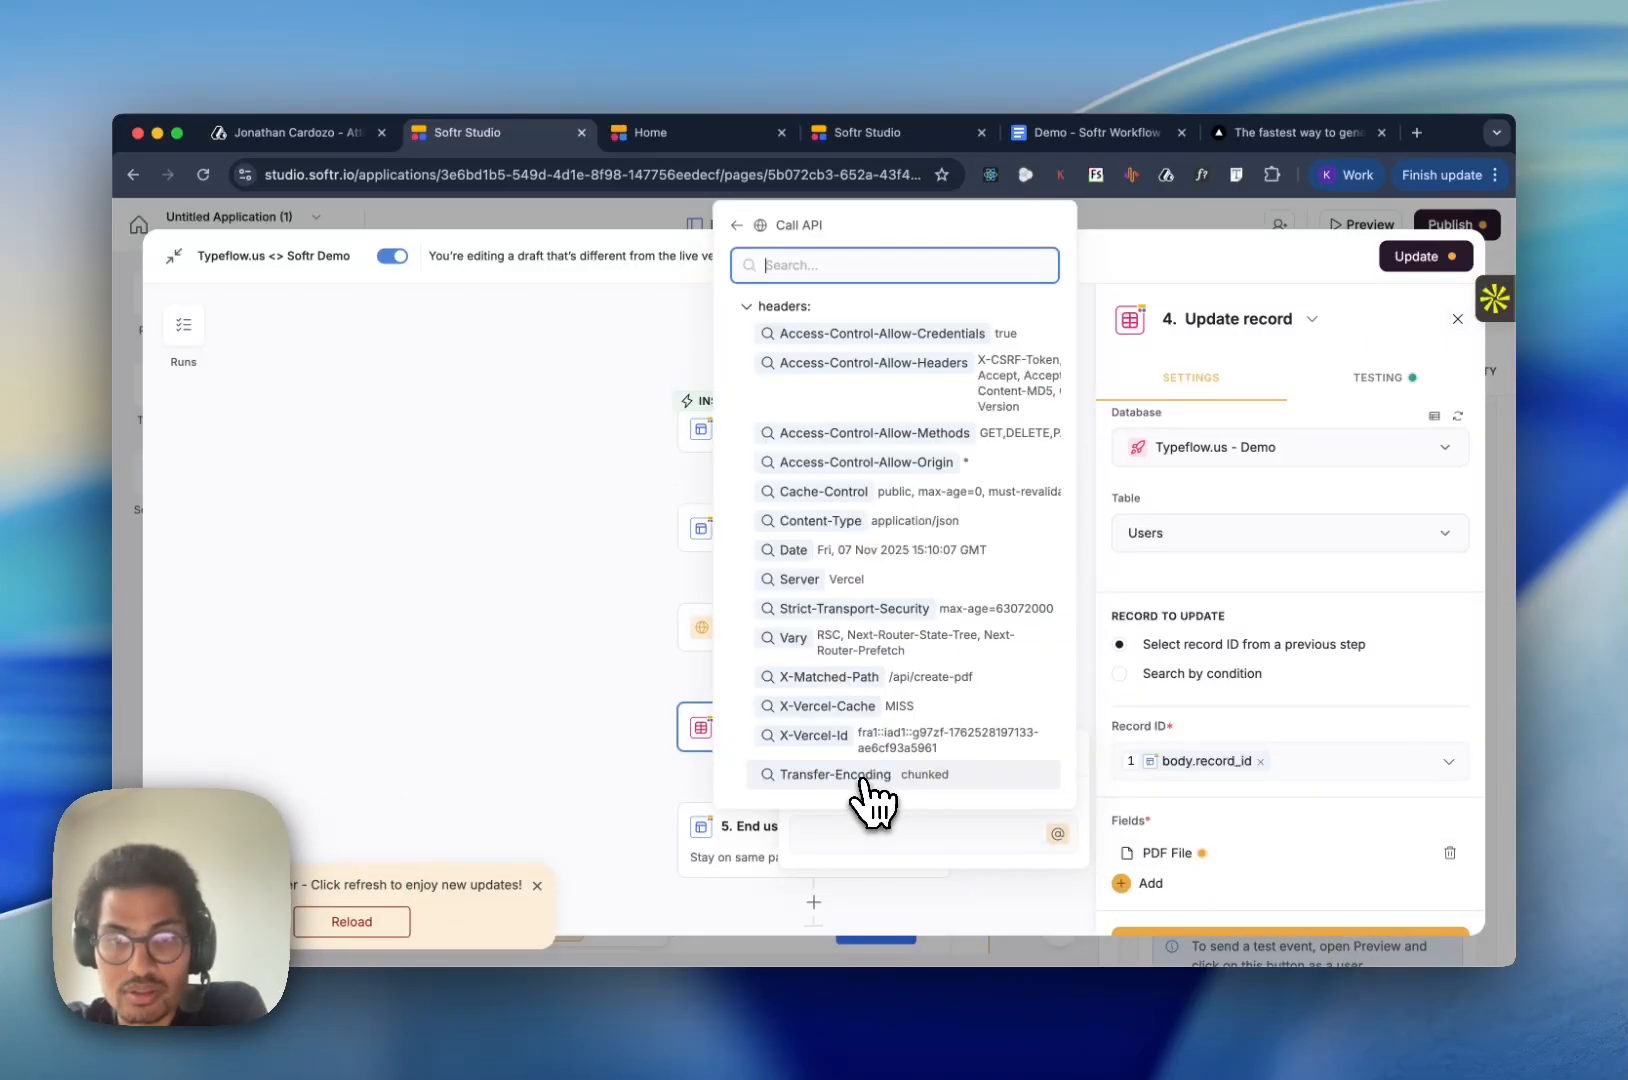
scroll(946, 751, down, 5)
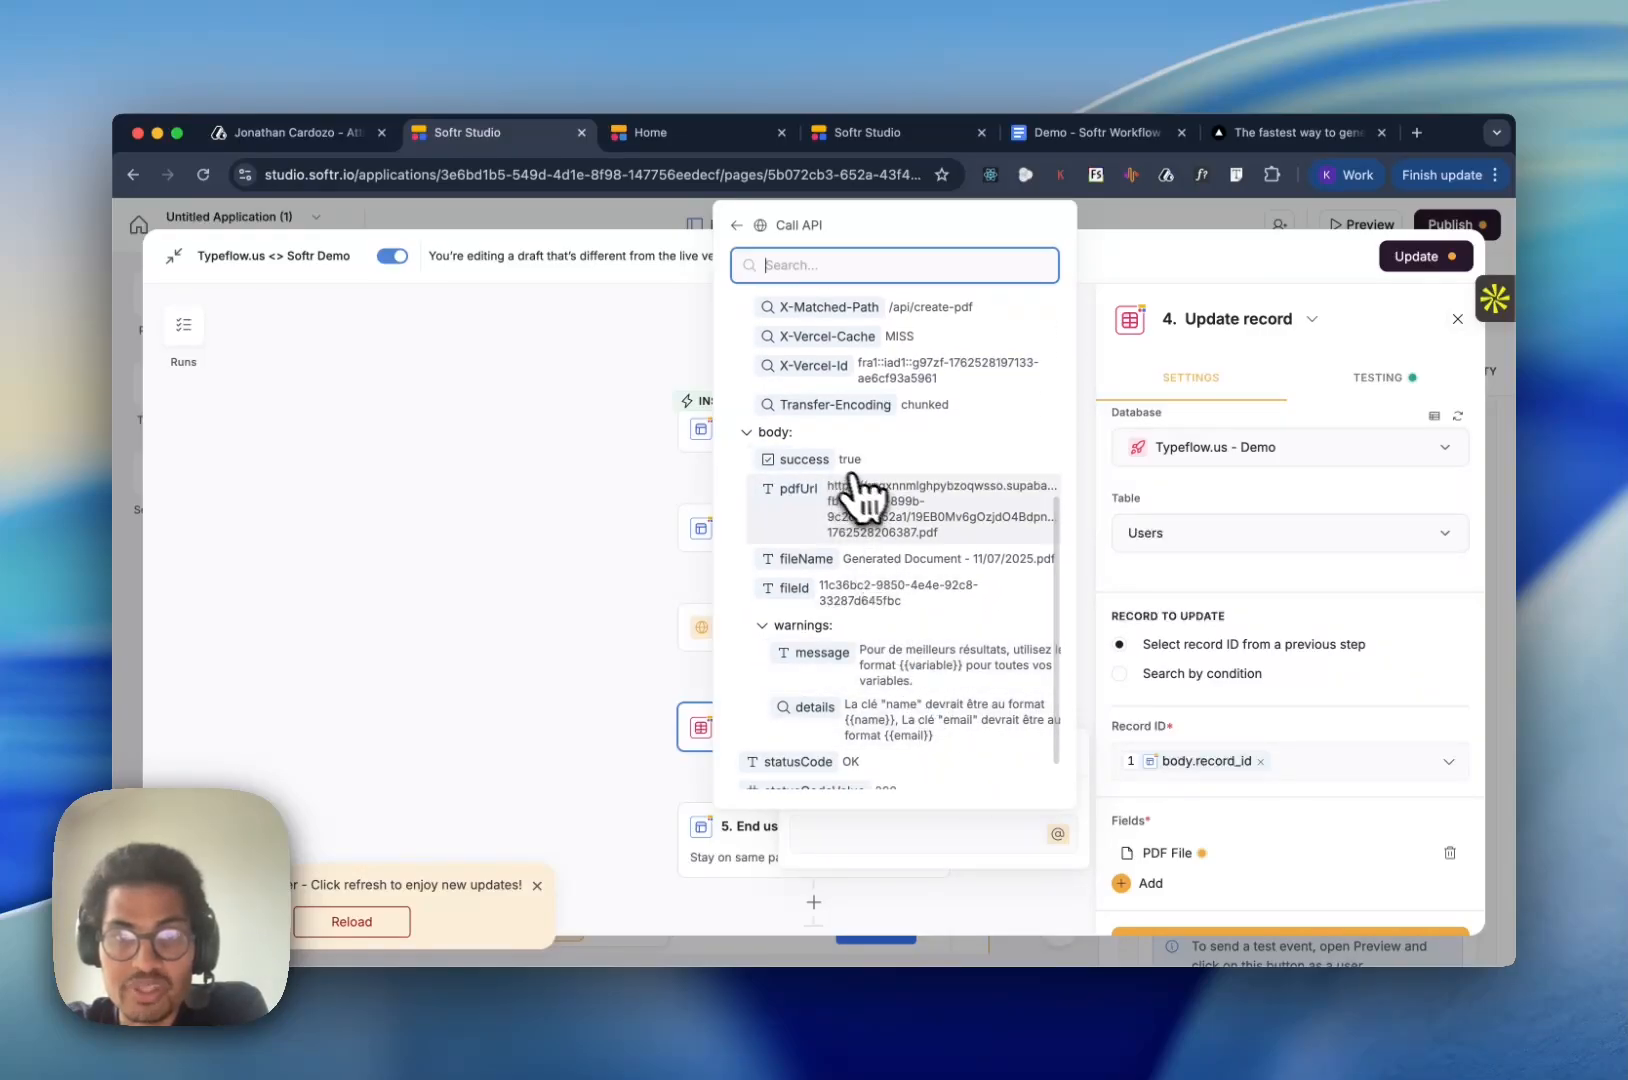
click(897, 515)
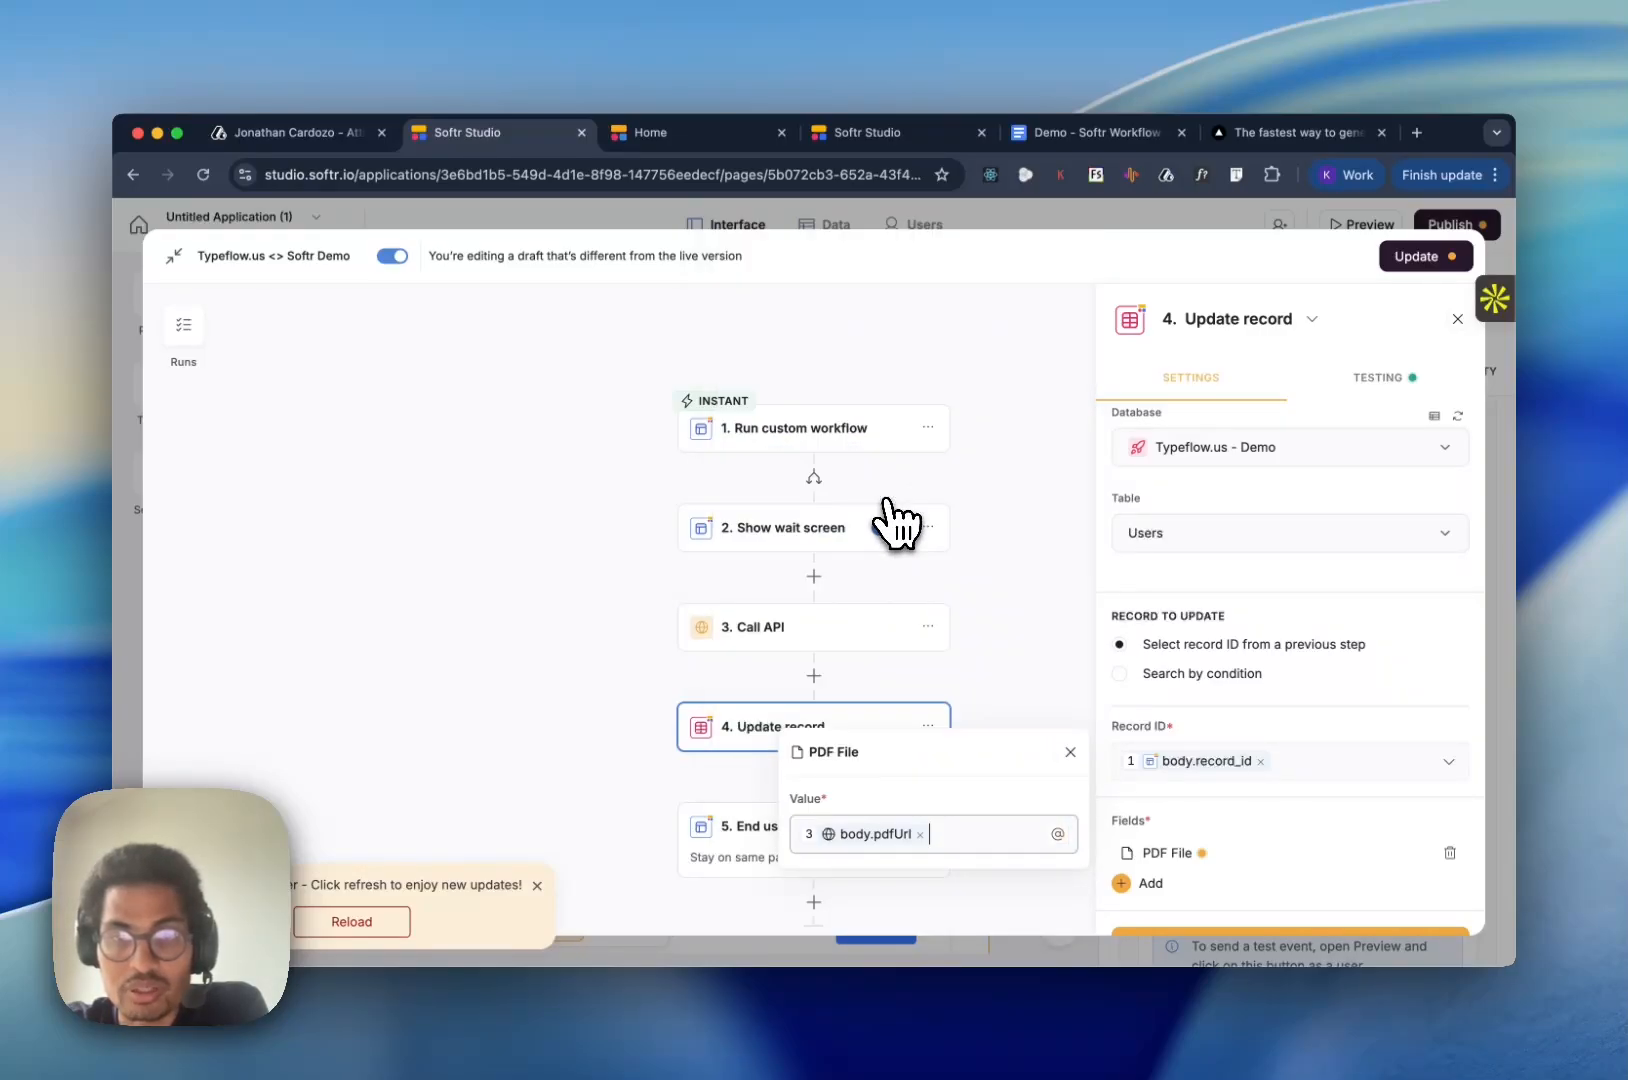
click(1290, 886)
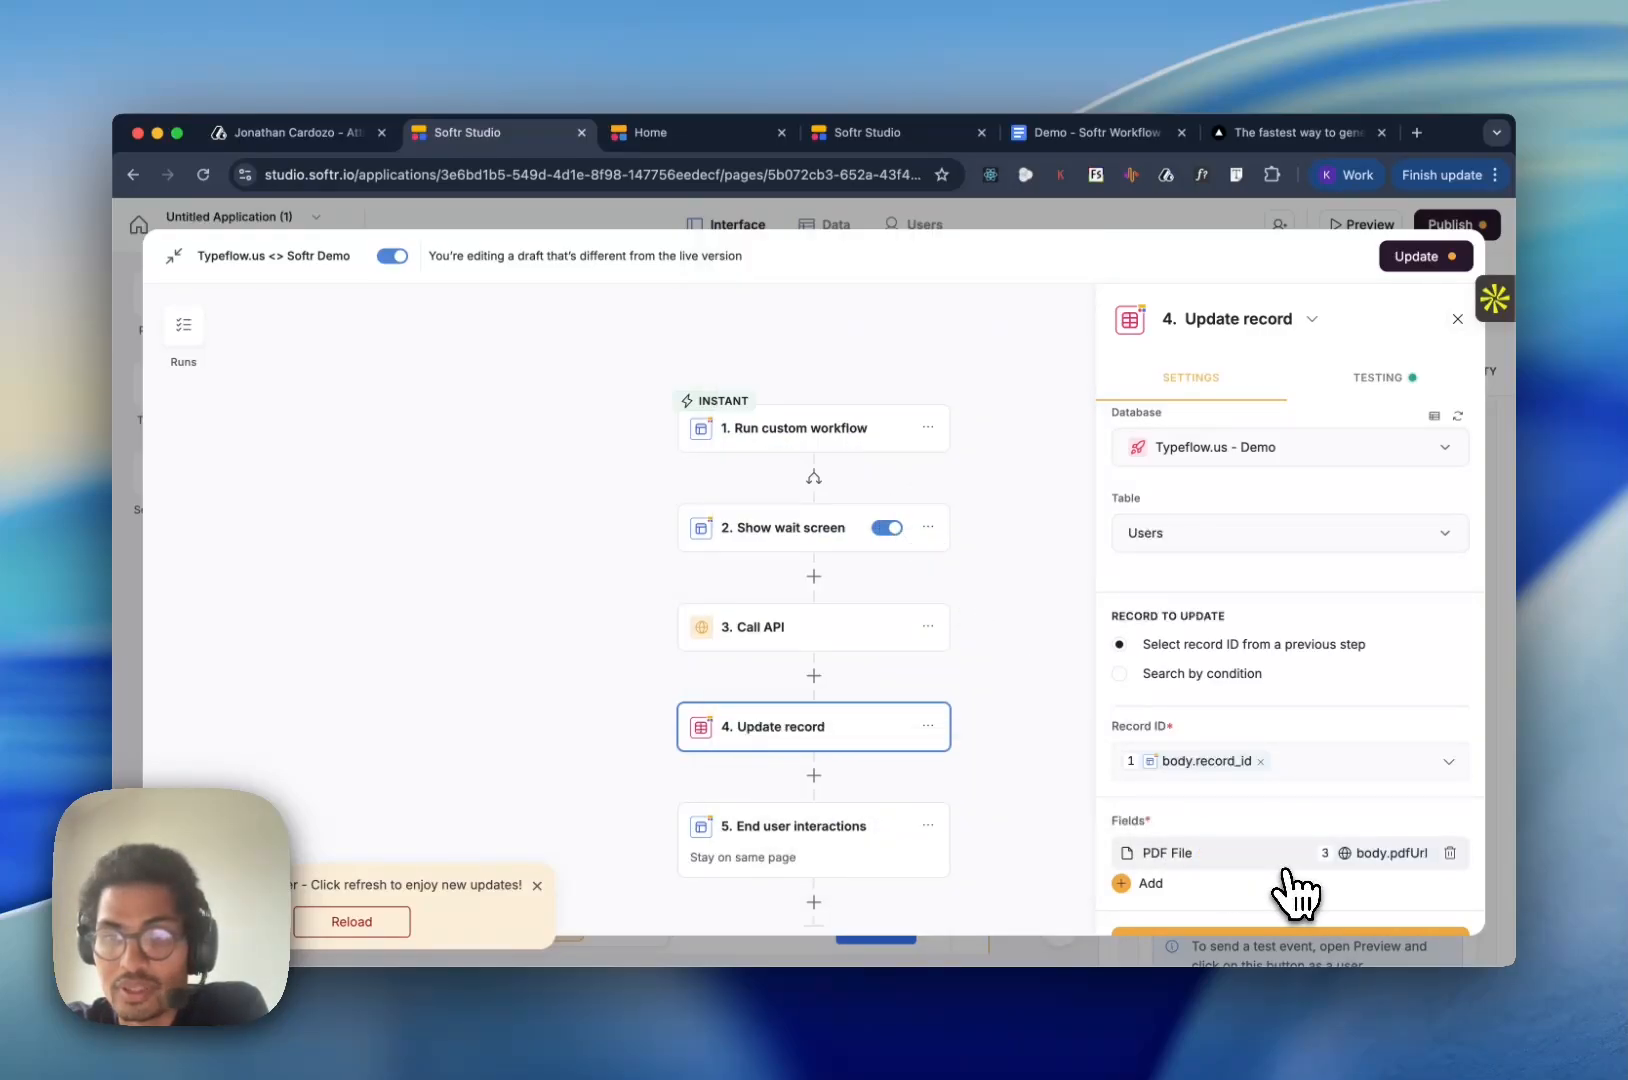
- Test the Update record action and search its results for PDF to examine the PDF File field
click(1327, 935)
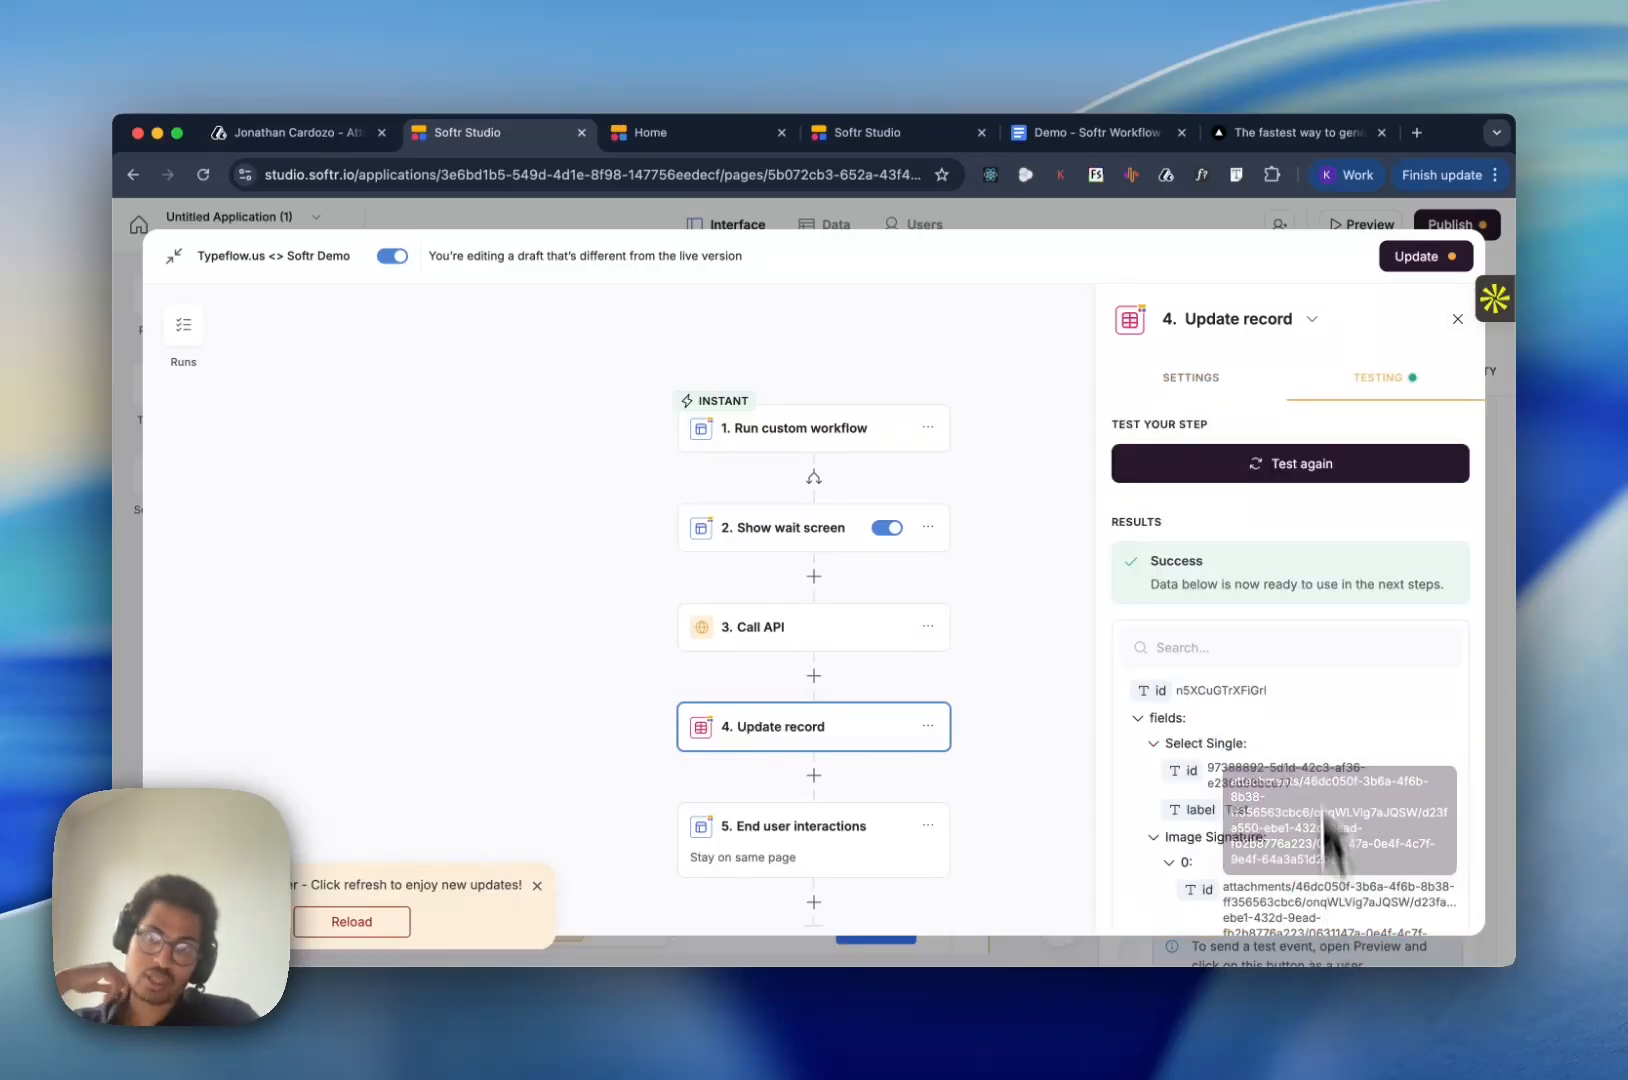
click(1300, 470)
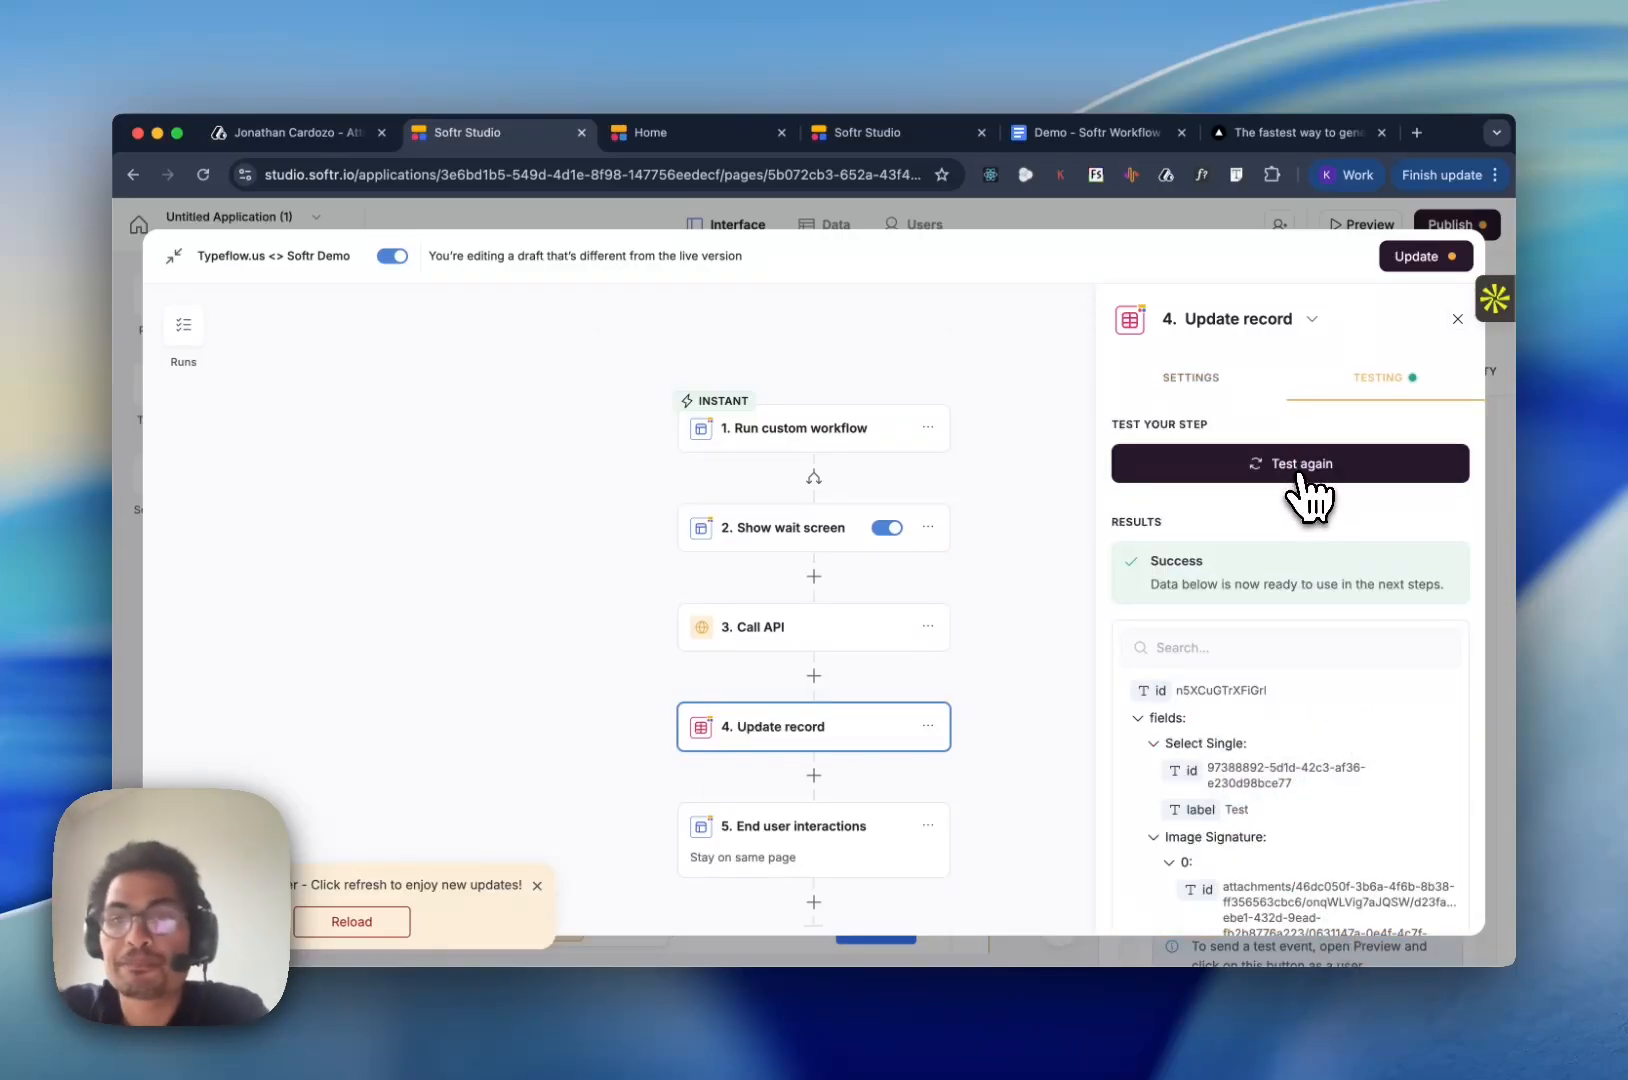
click(1245, 652)
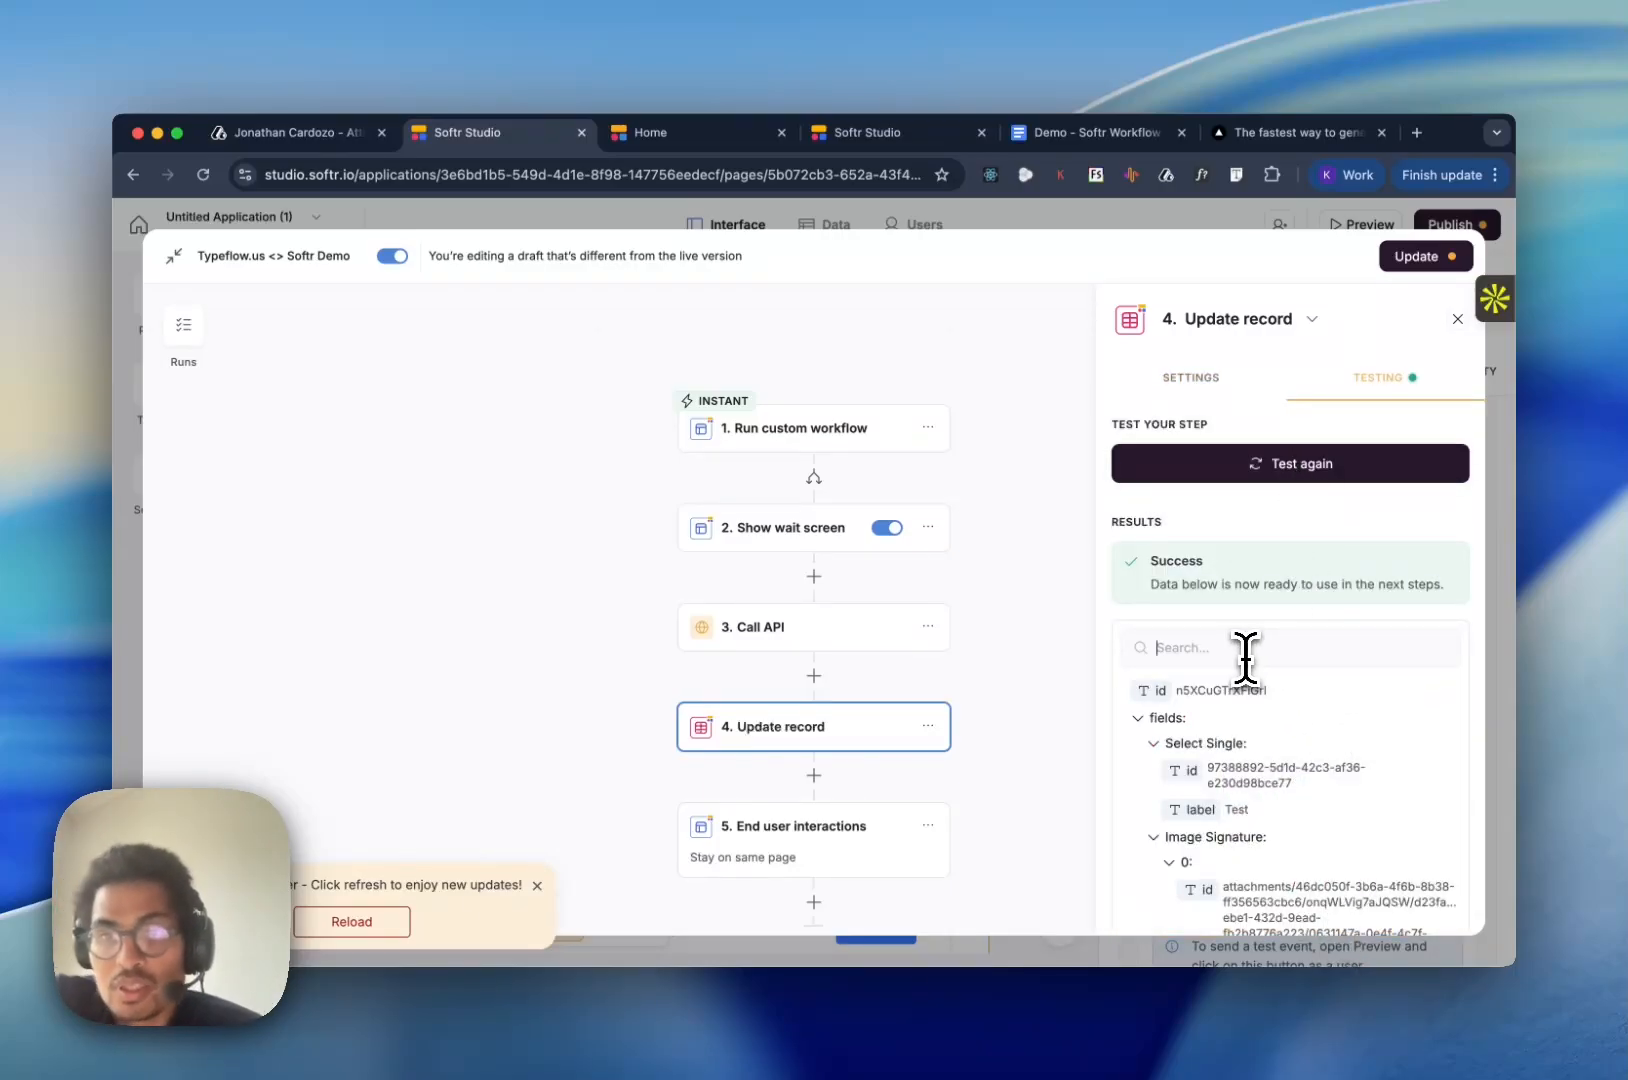
text(PDF)
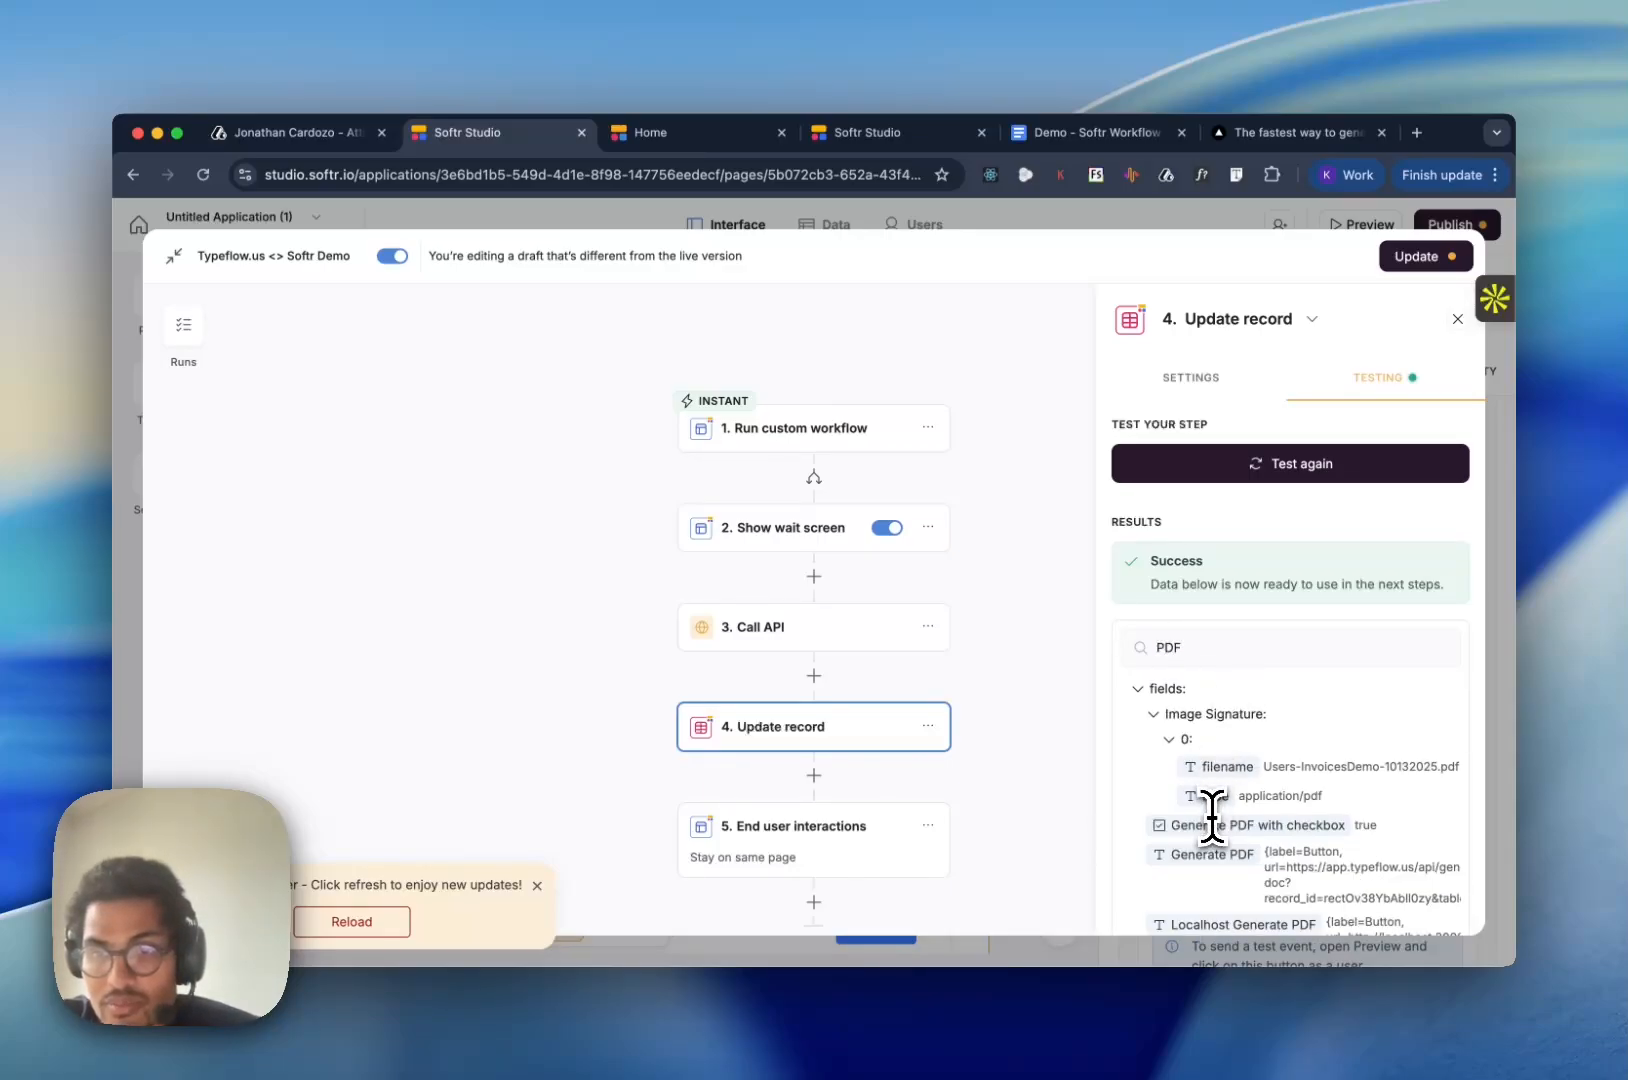
scroll(1211, 818, down, 2)
scroll(1211, 820, down, 1)
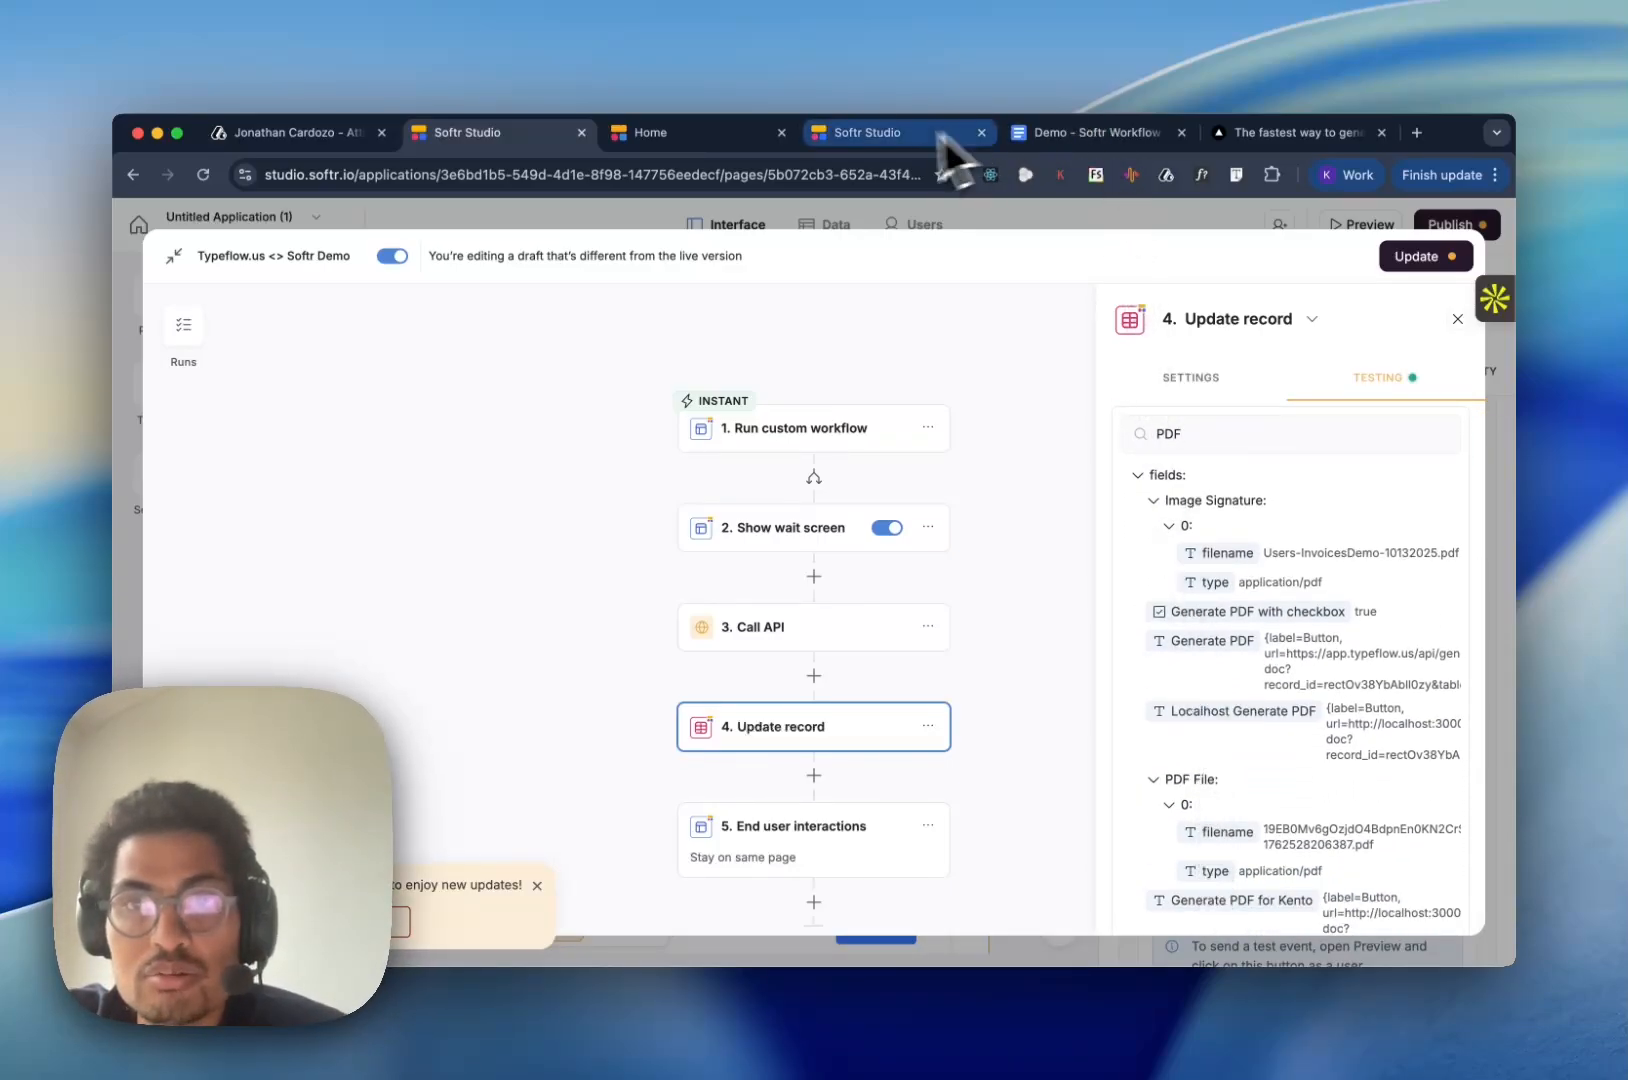
- Open the generated PDF attached to the fourth Users record, check its content, and close the preview
click(728, 134)
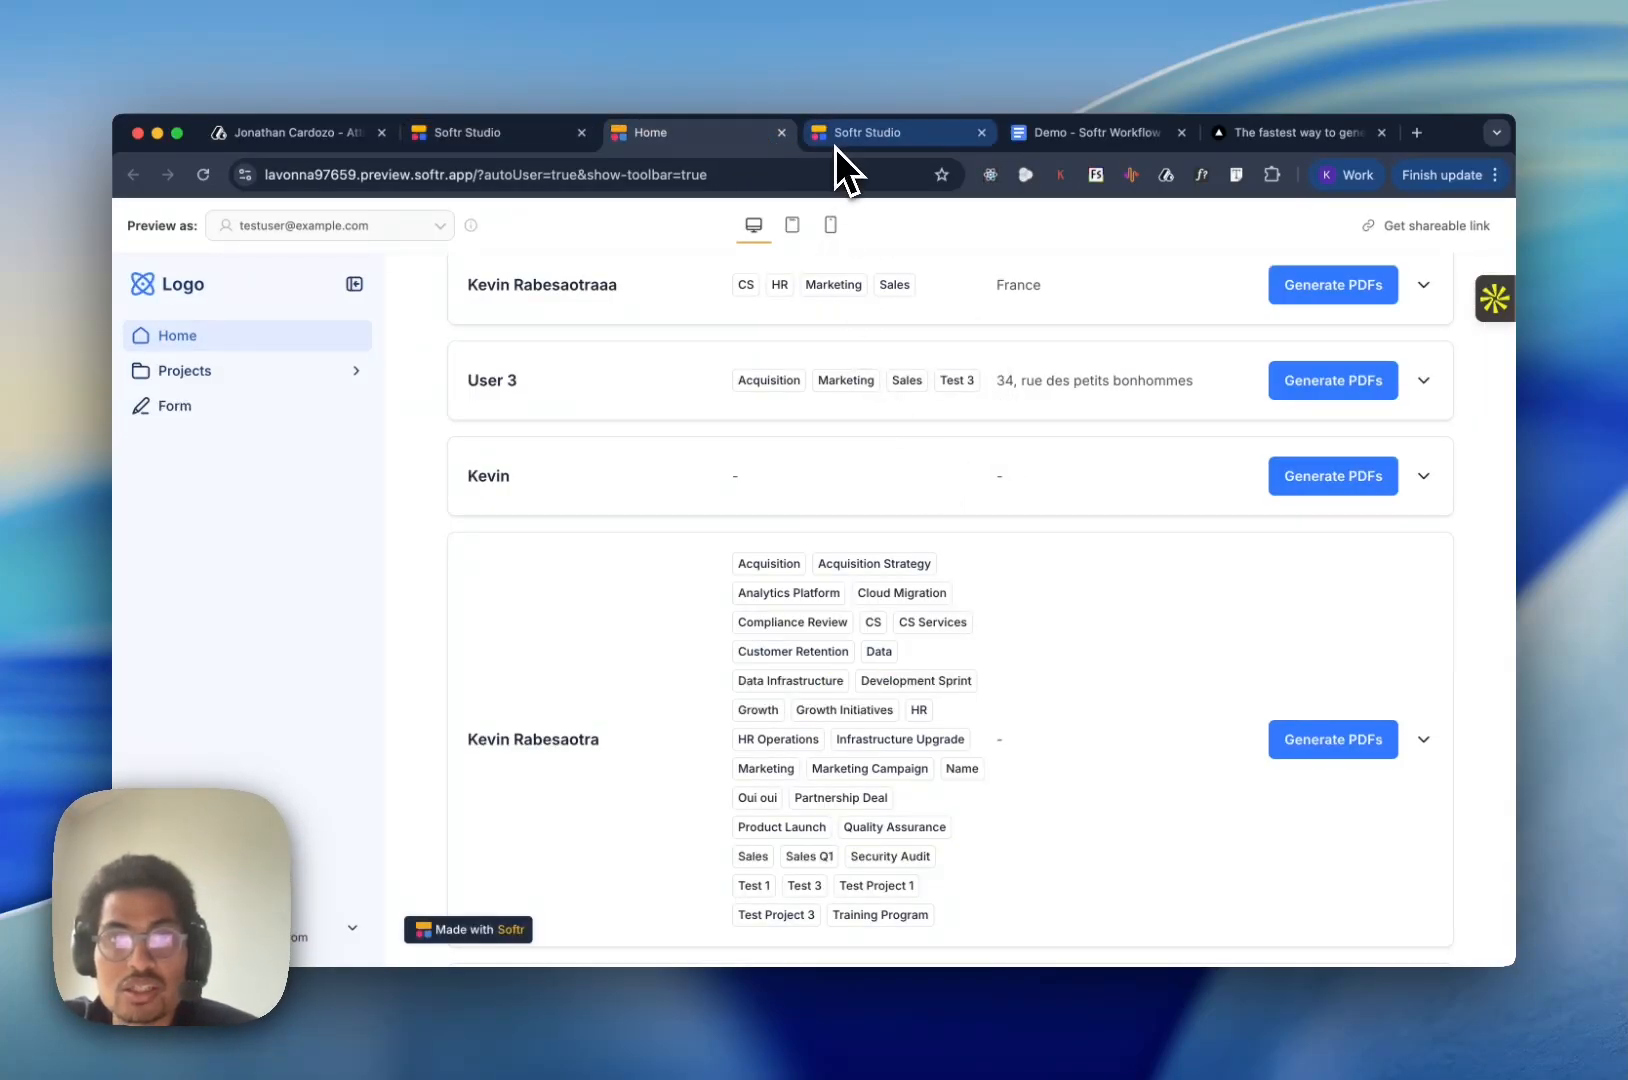
click(866, 133)
click(997, 516)
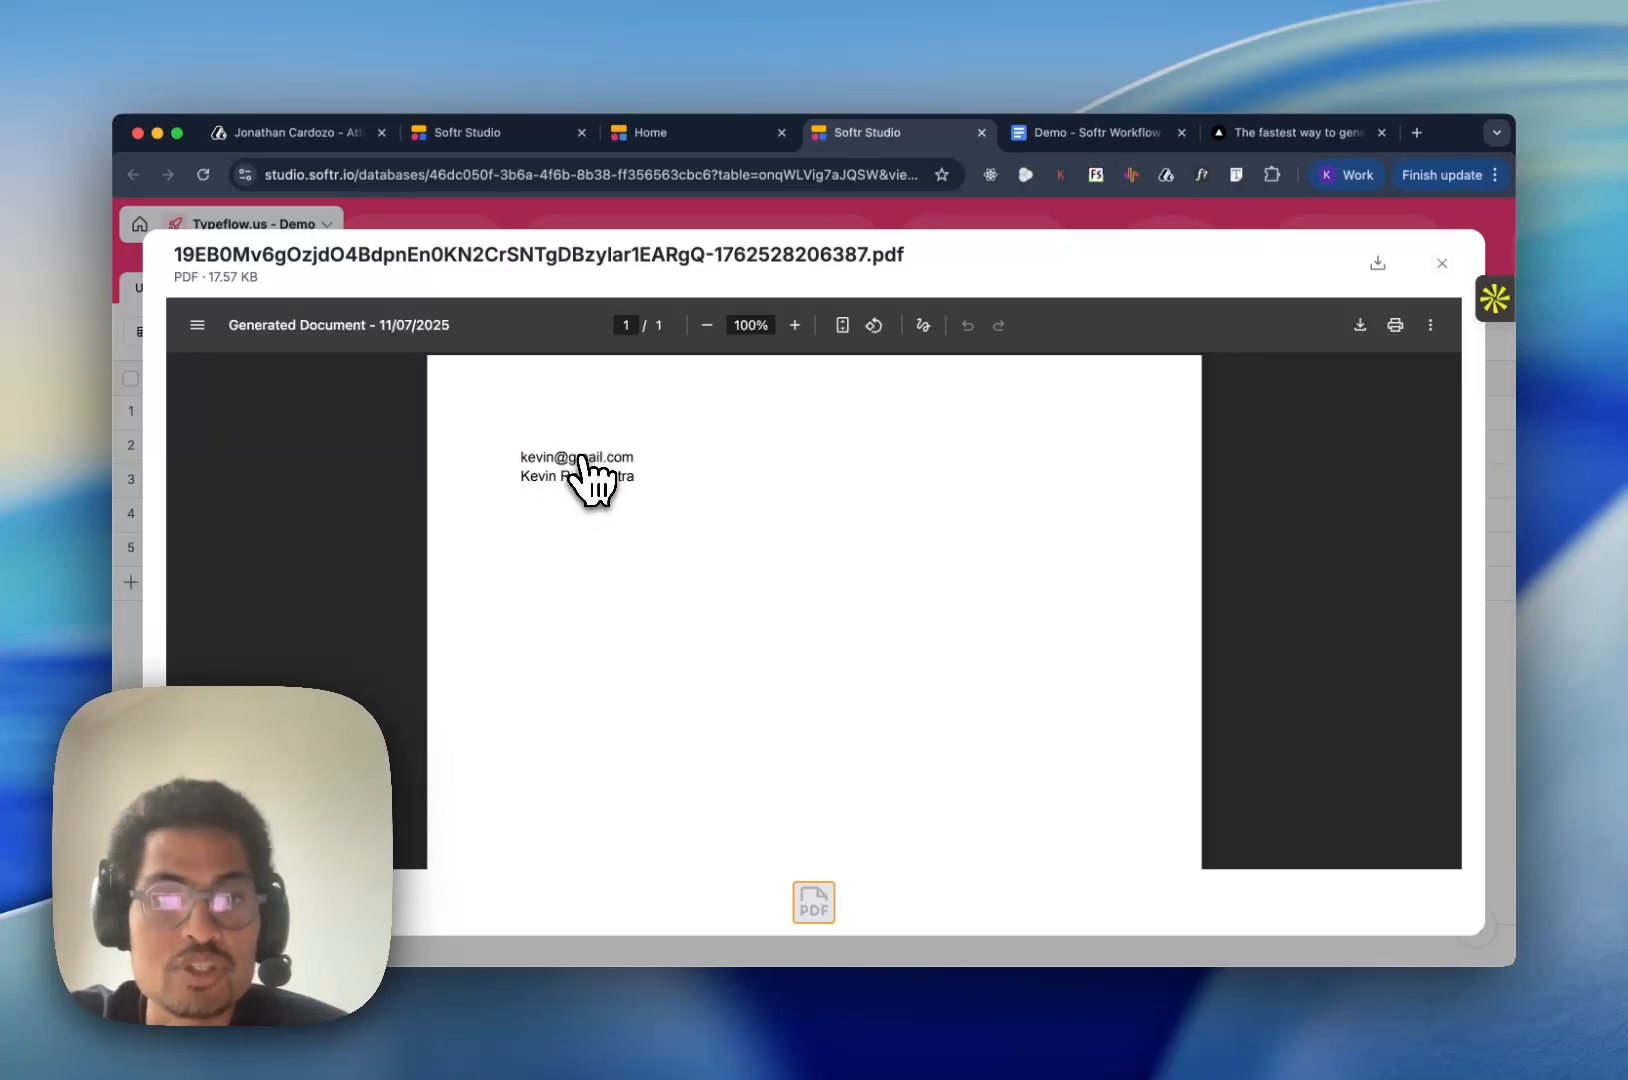
key(Escape)
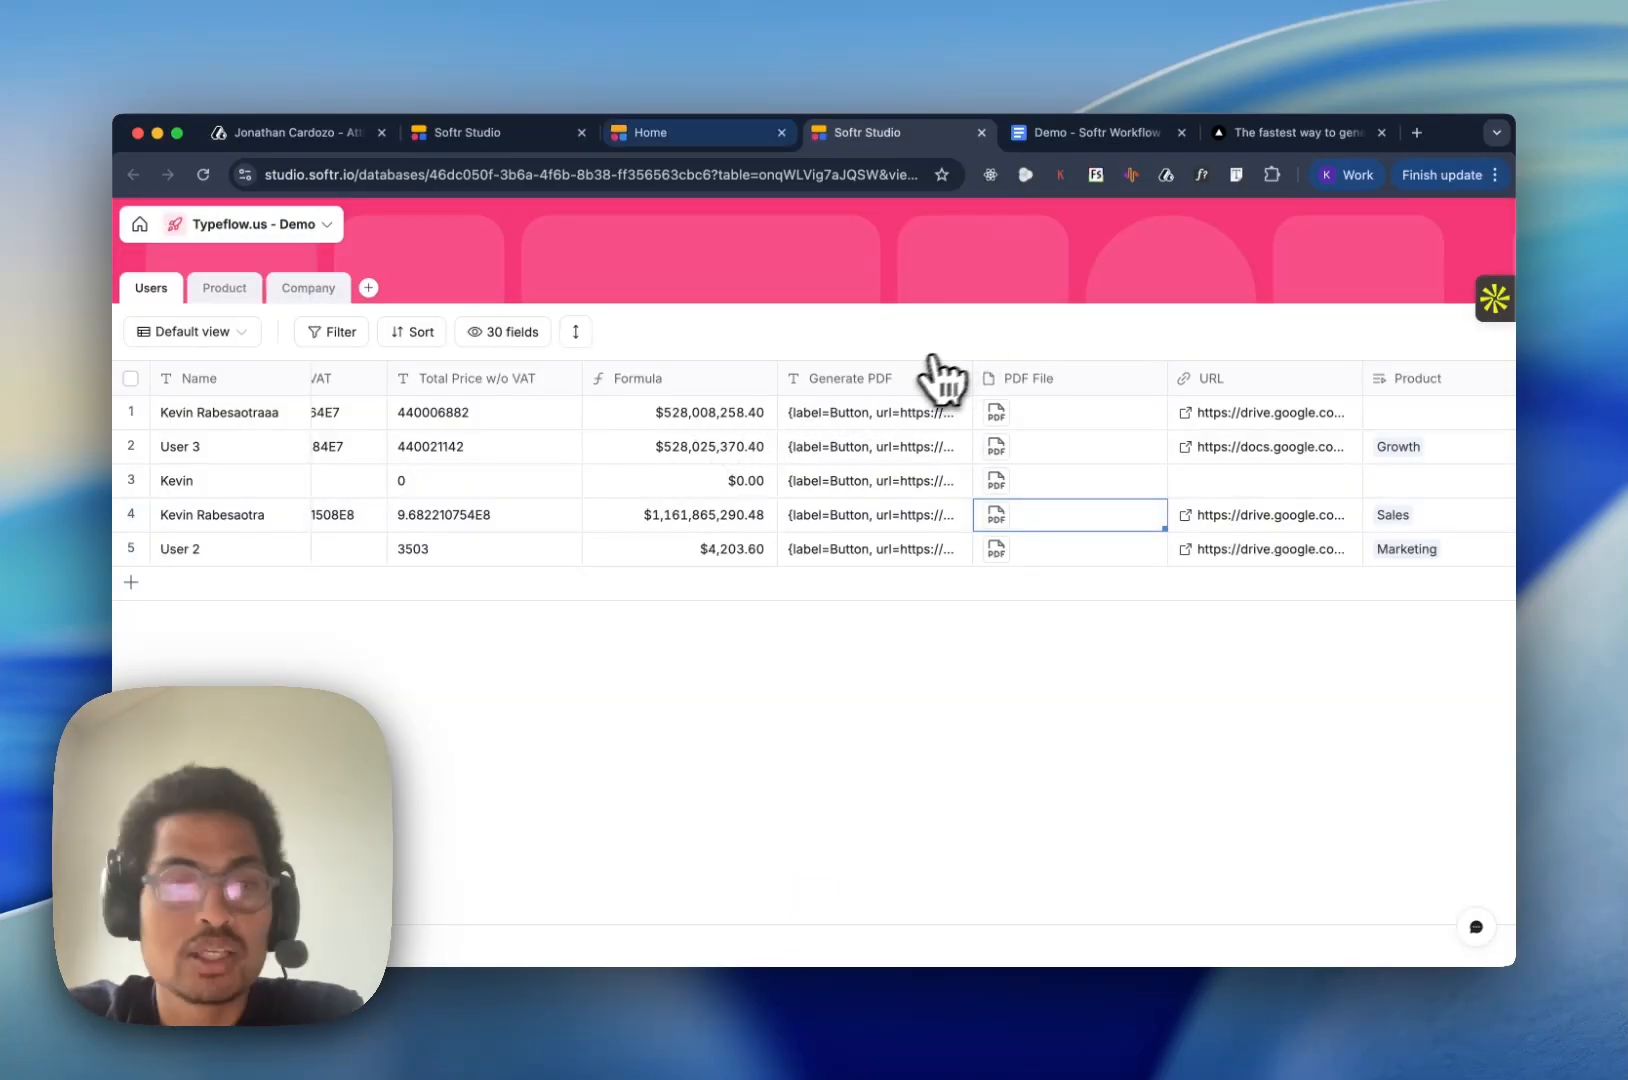
- Return to the workflow, review the Show wait screen settings, and publish the updated Typeflow.us <> Softr Demo workflow
click(641, 144)
click(486, 136)
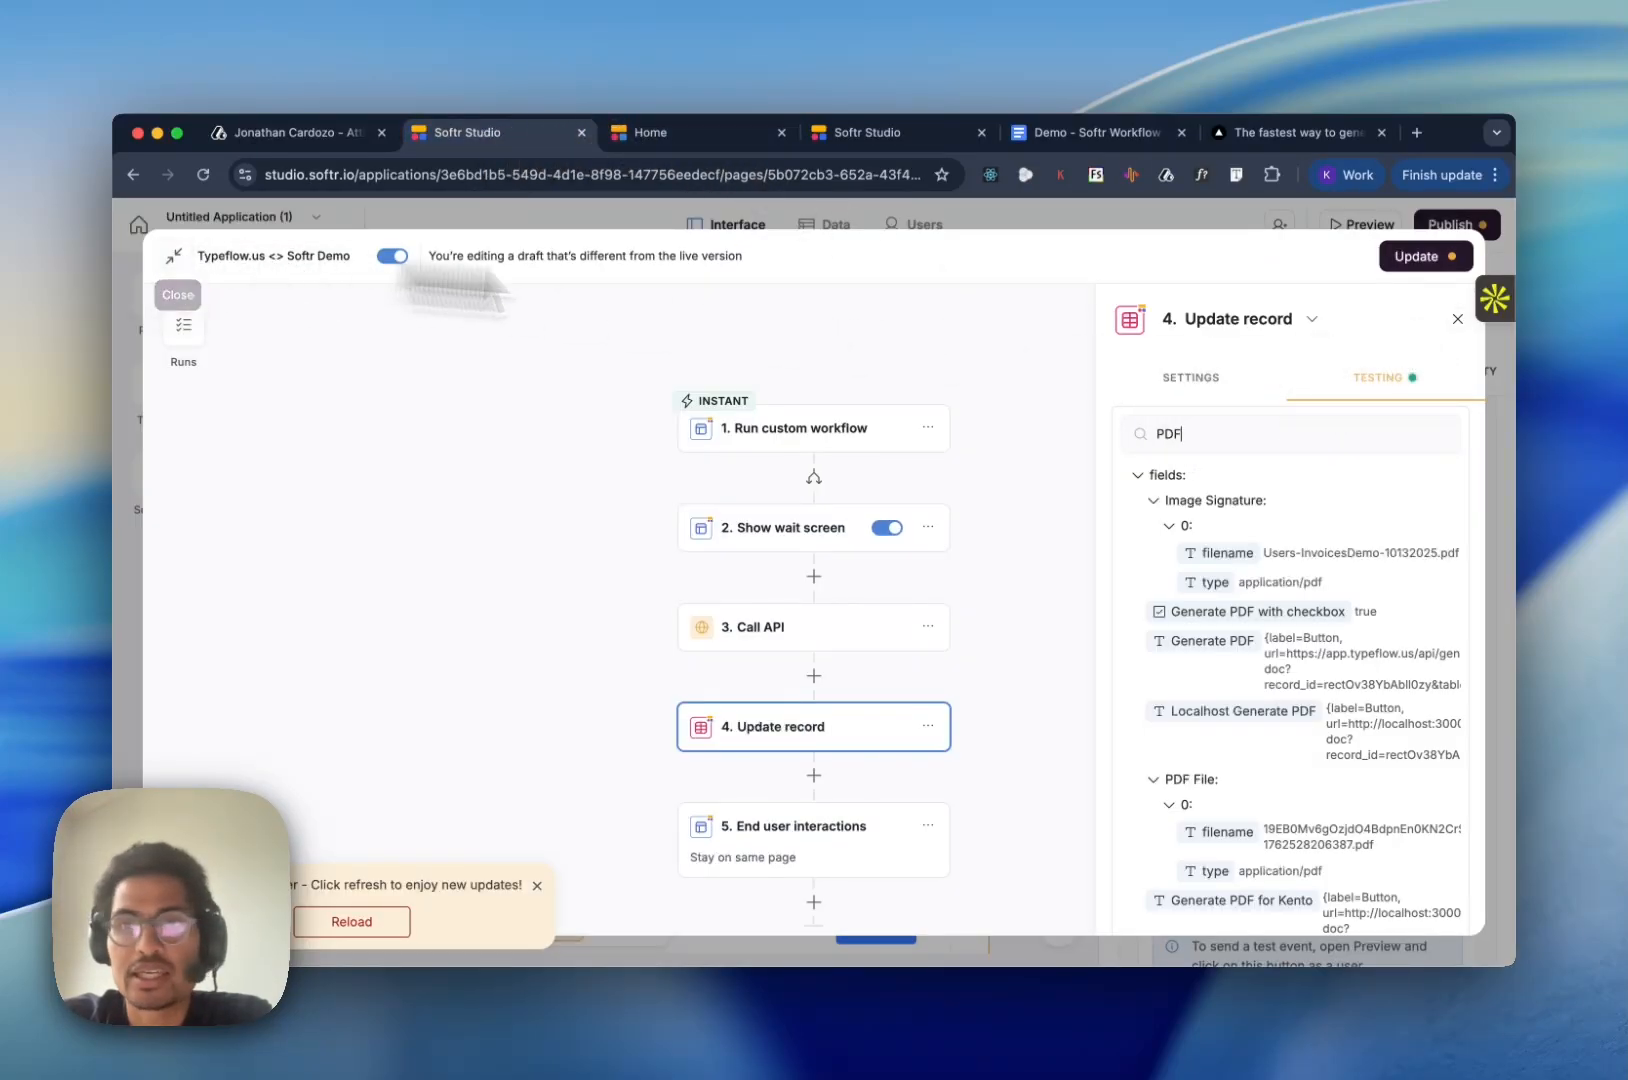
click(777, 529)
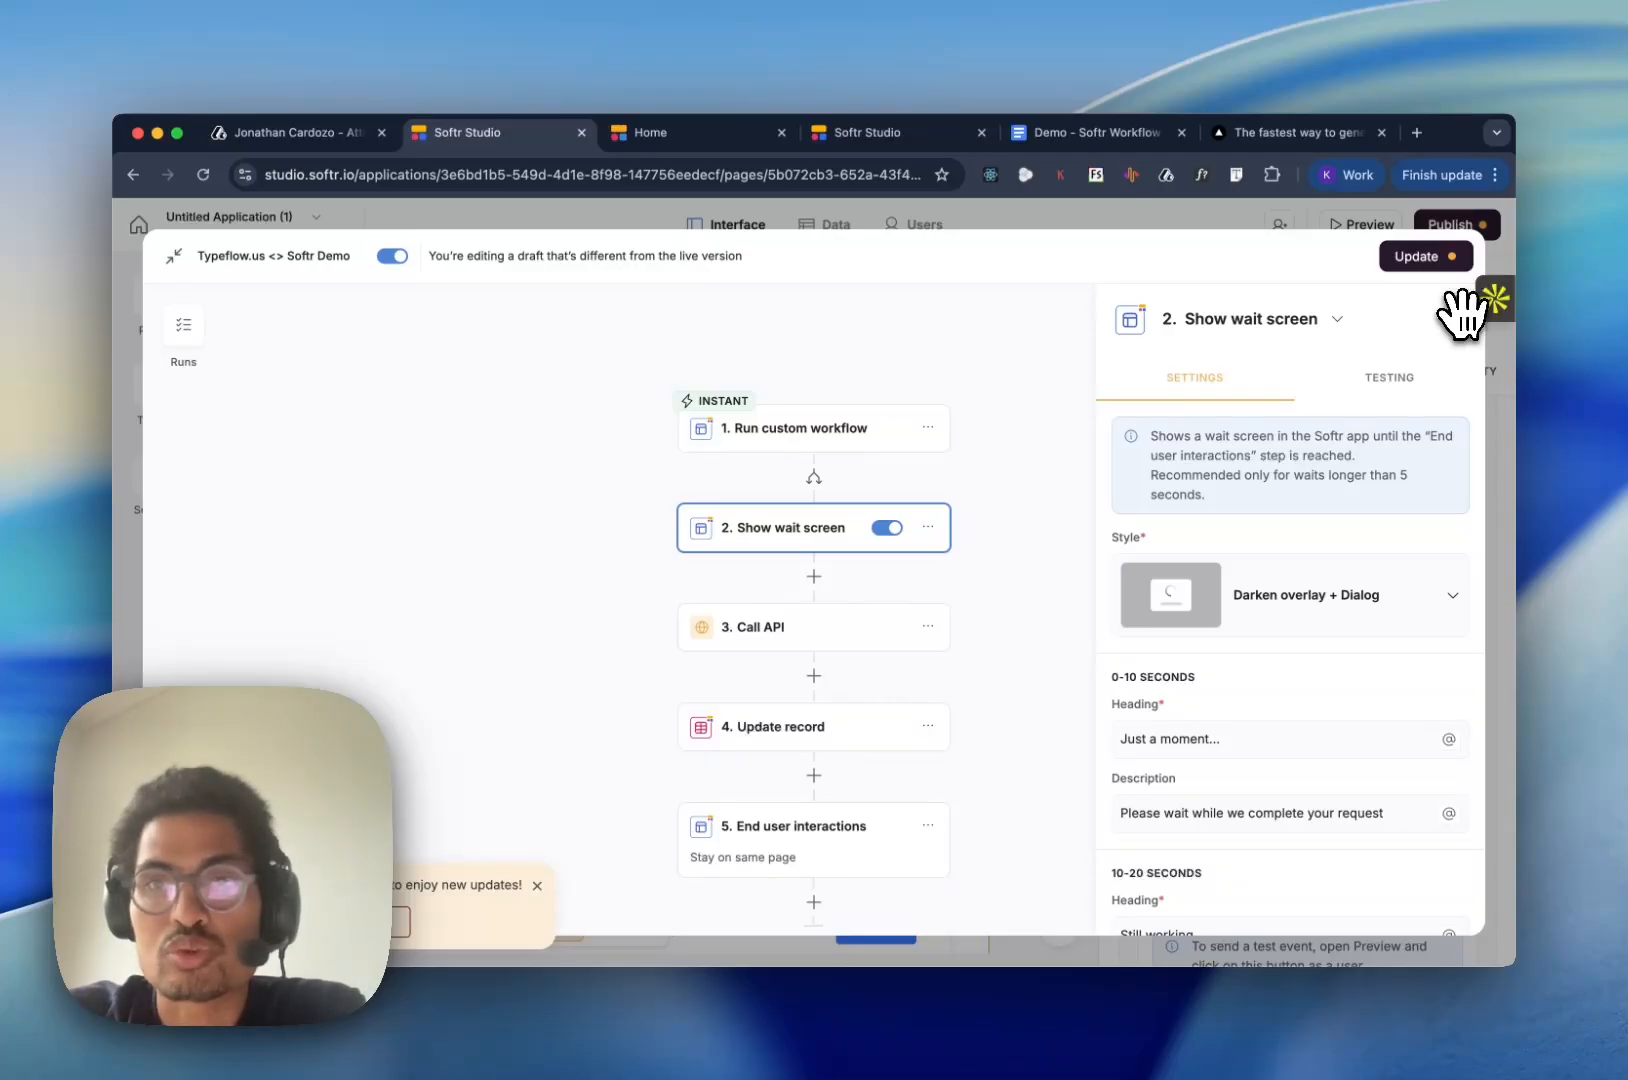
click(1440, 258)
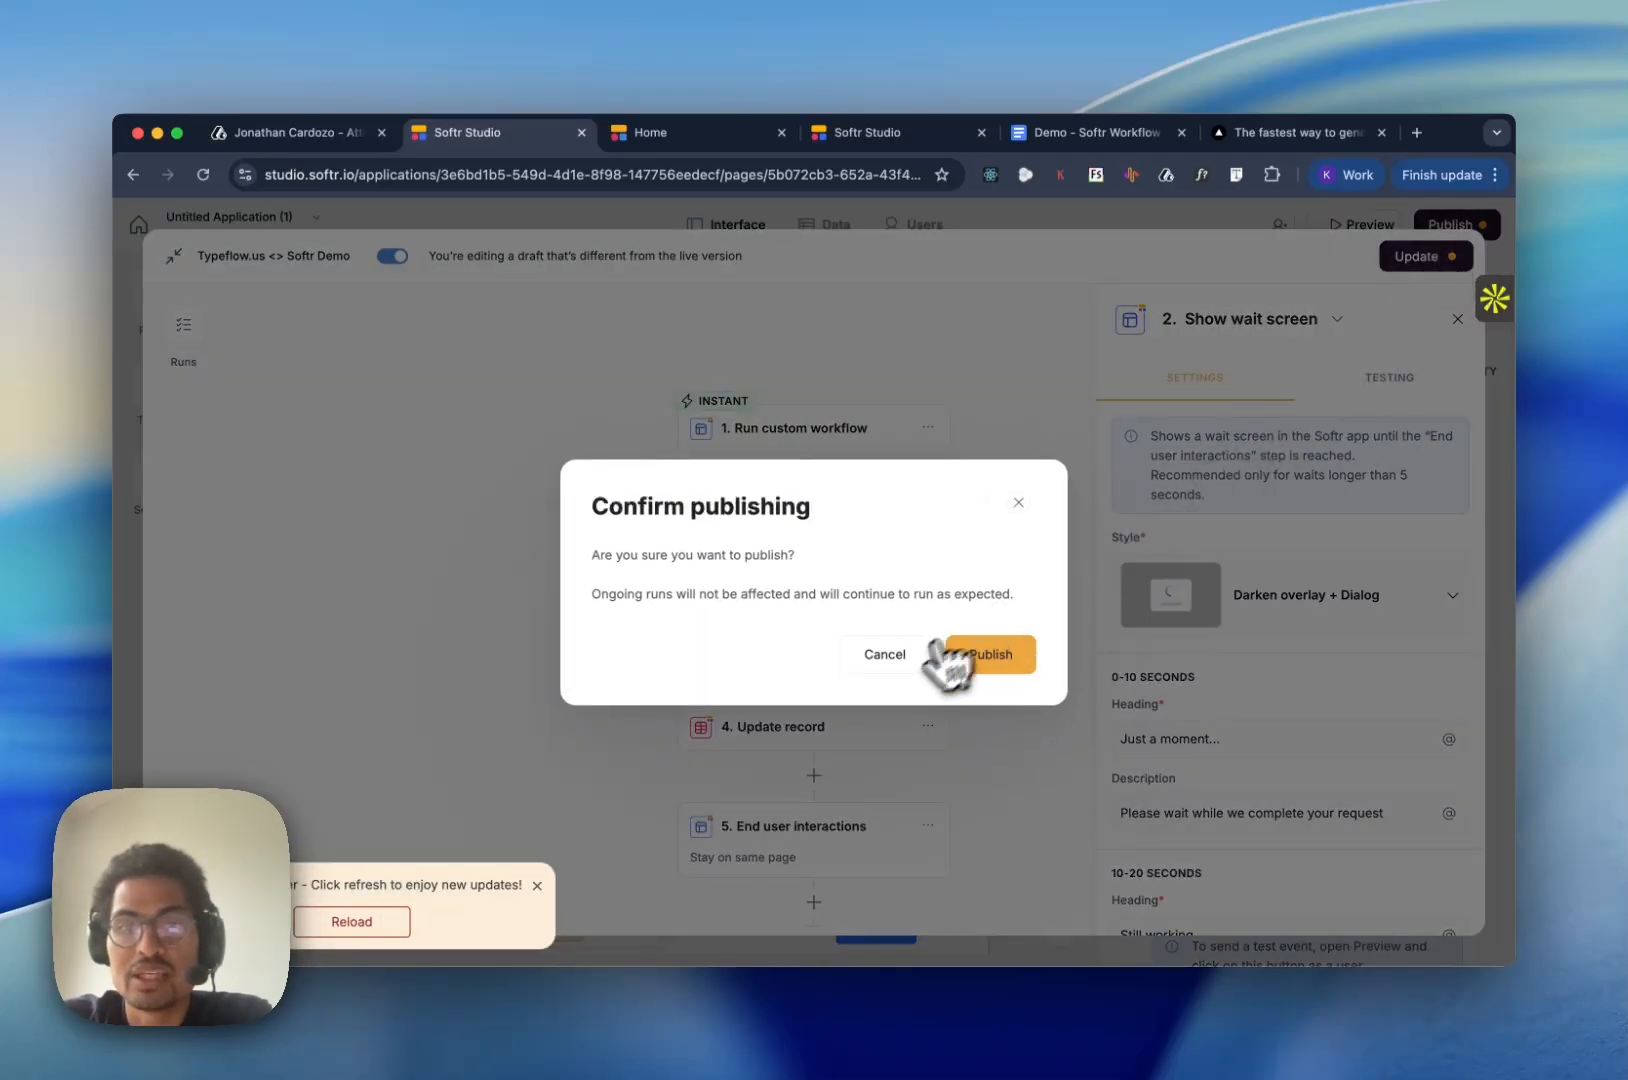
click(1025, 668)
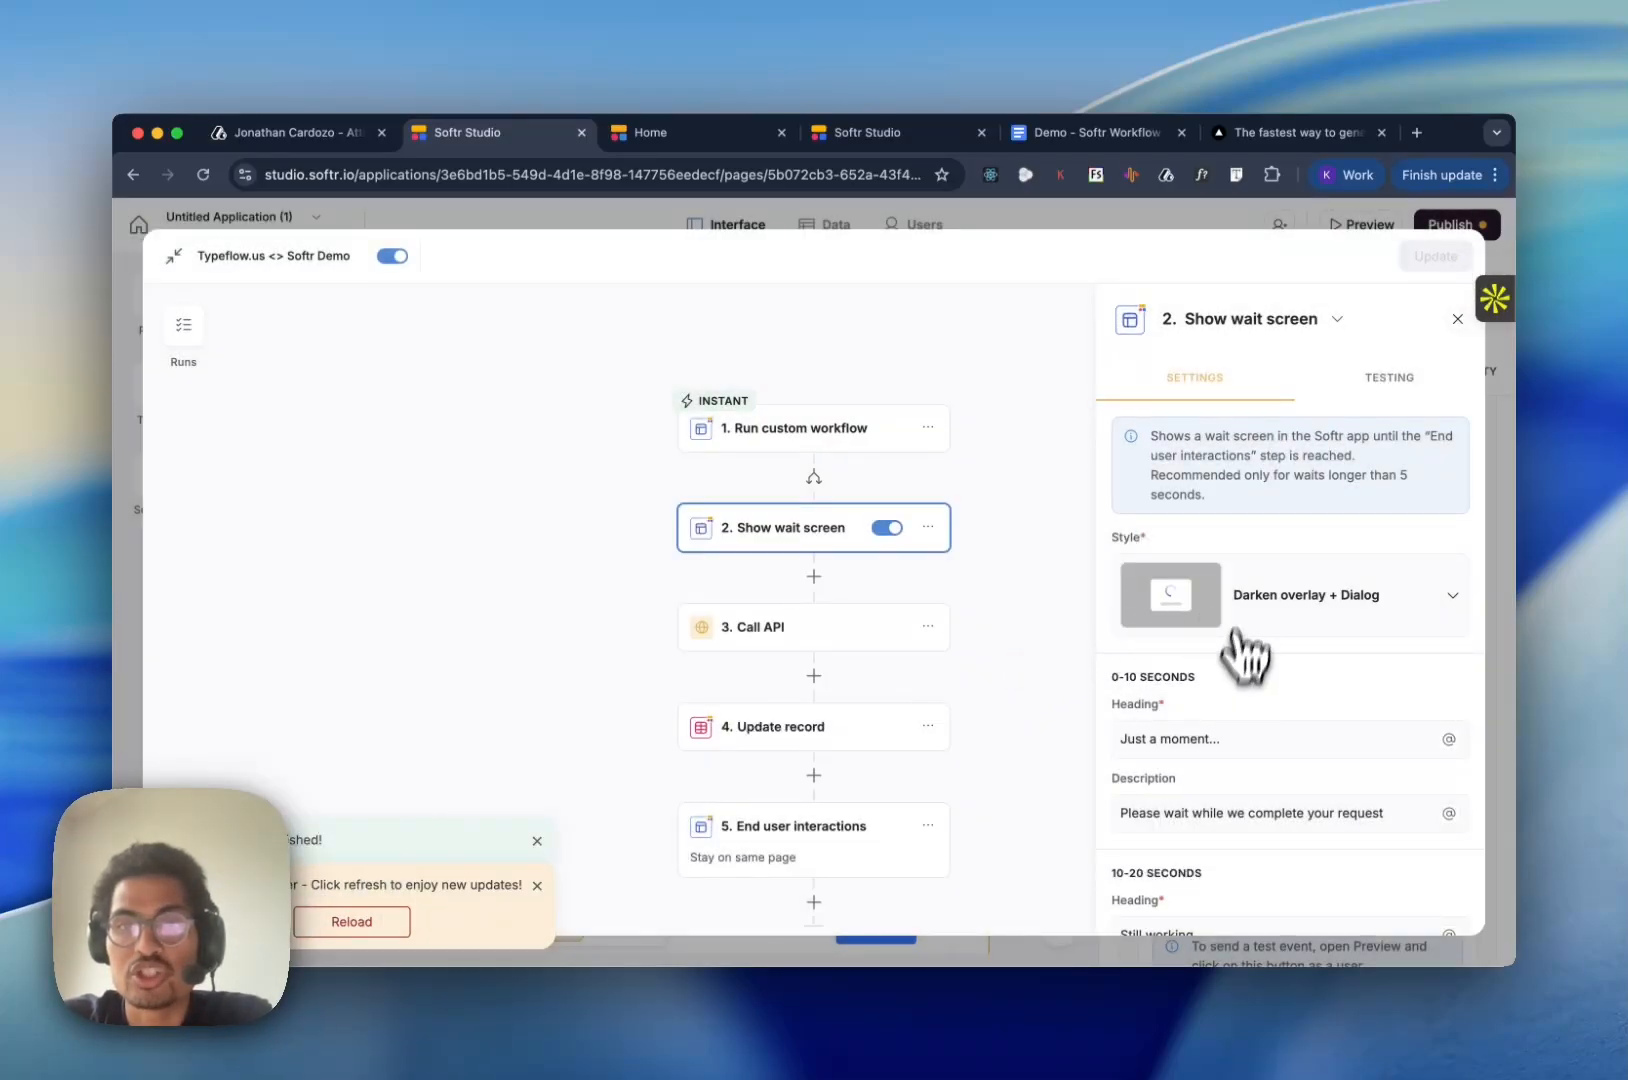
- Close the workflow editor and clear the PDF File cell of the fourth record in the Users table
click(1457, 319)
click(1087, 224)
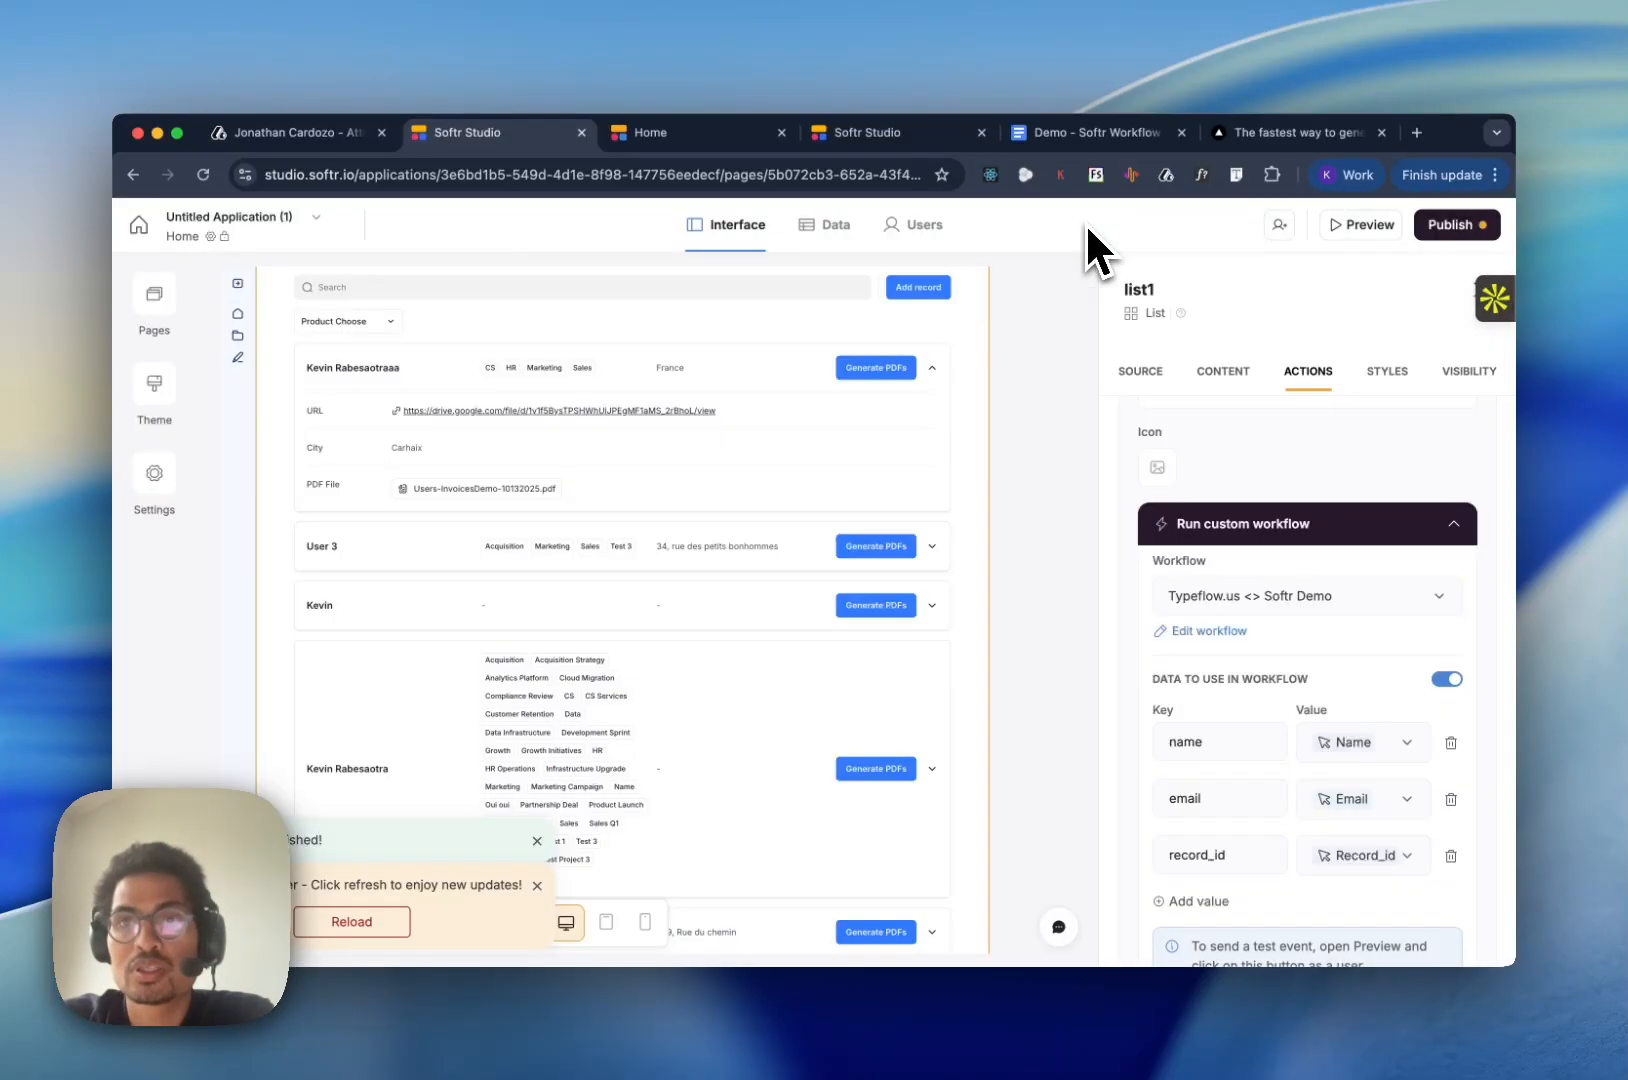
click(851, 133)
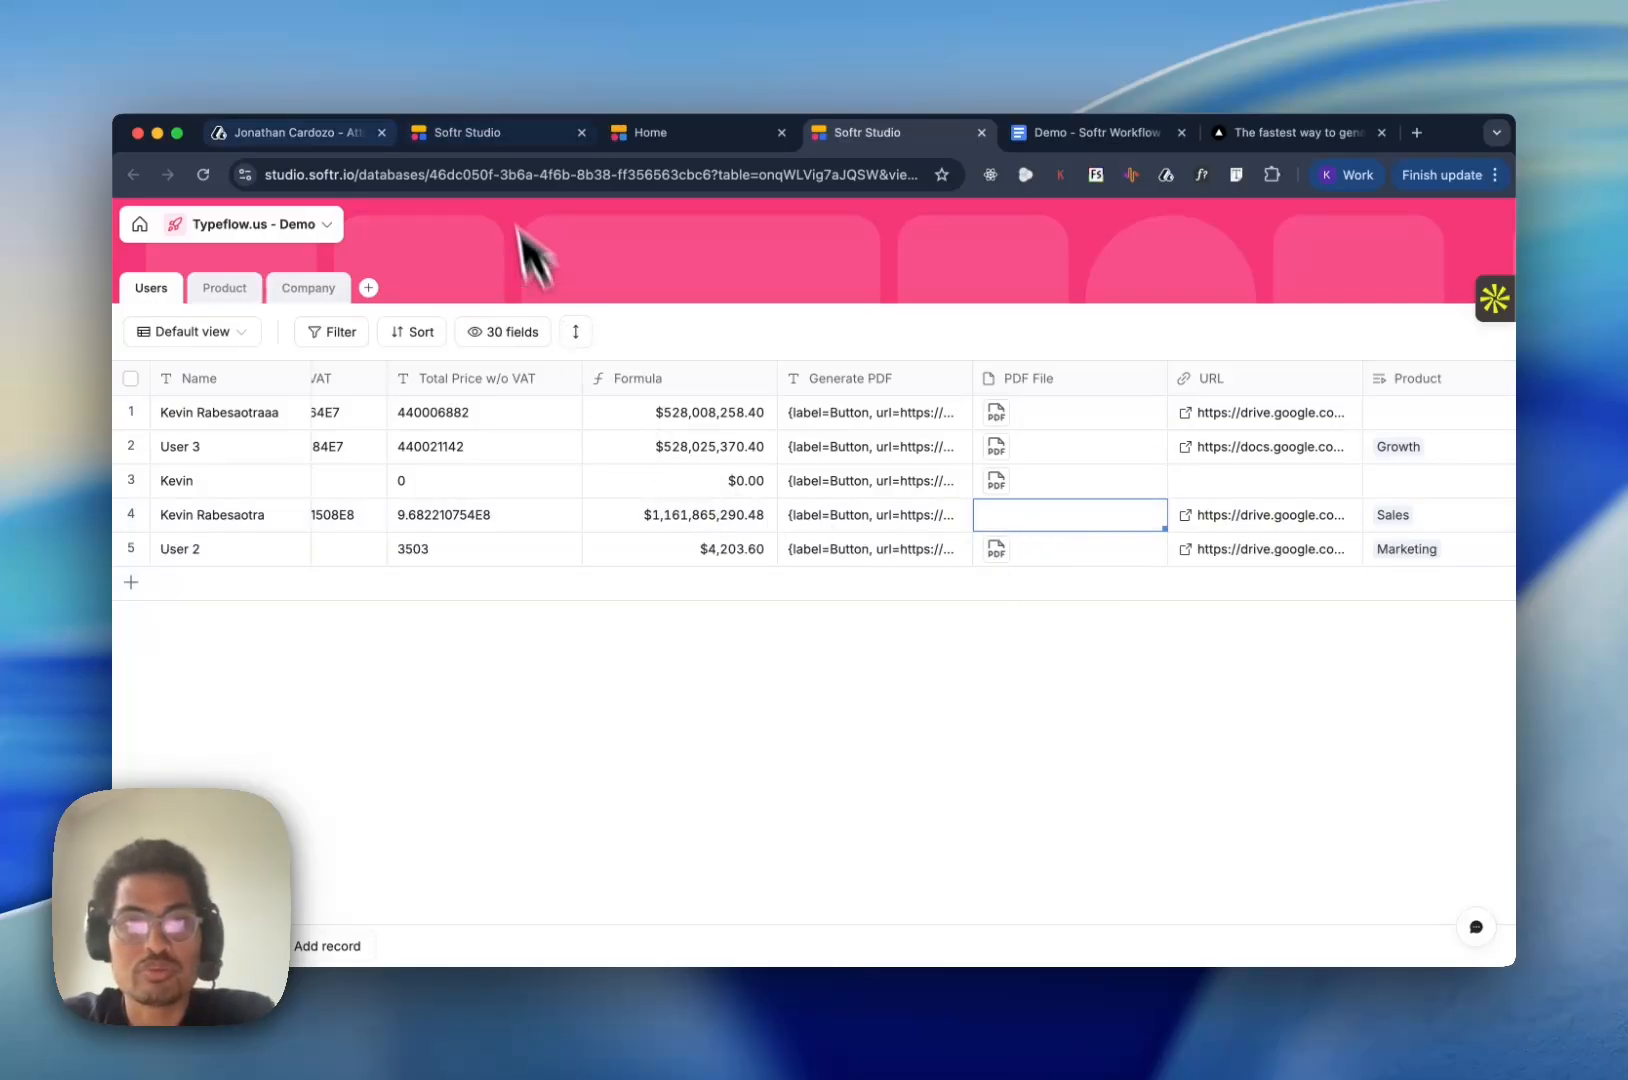
- Close the outdated app preview and open a fresh preview of the application from its editor
click(506, 136)
click(640, 136)
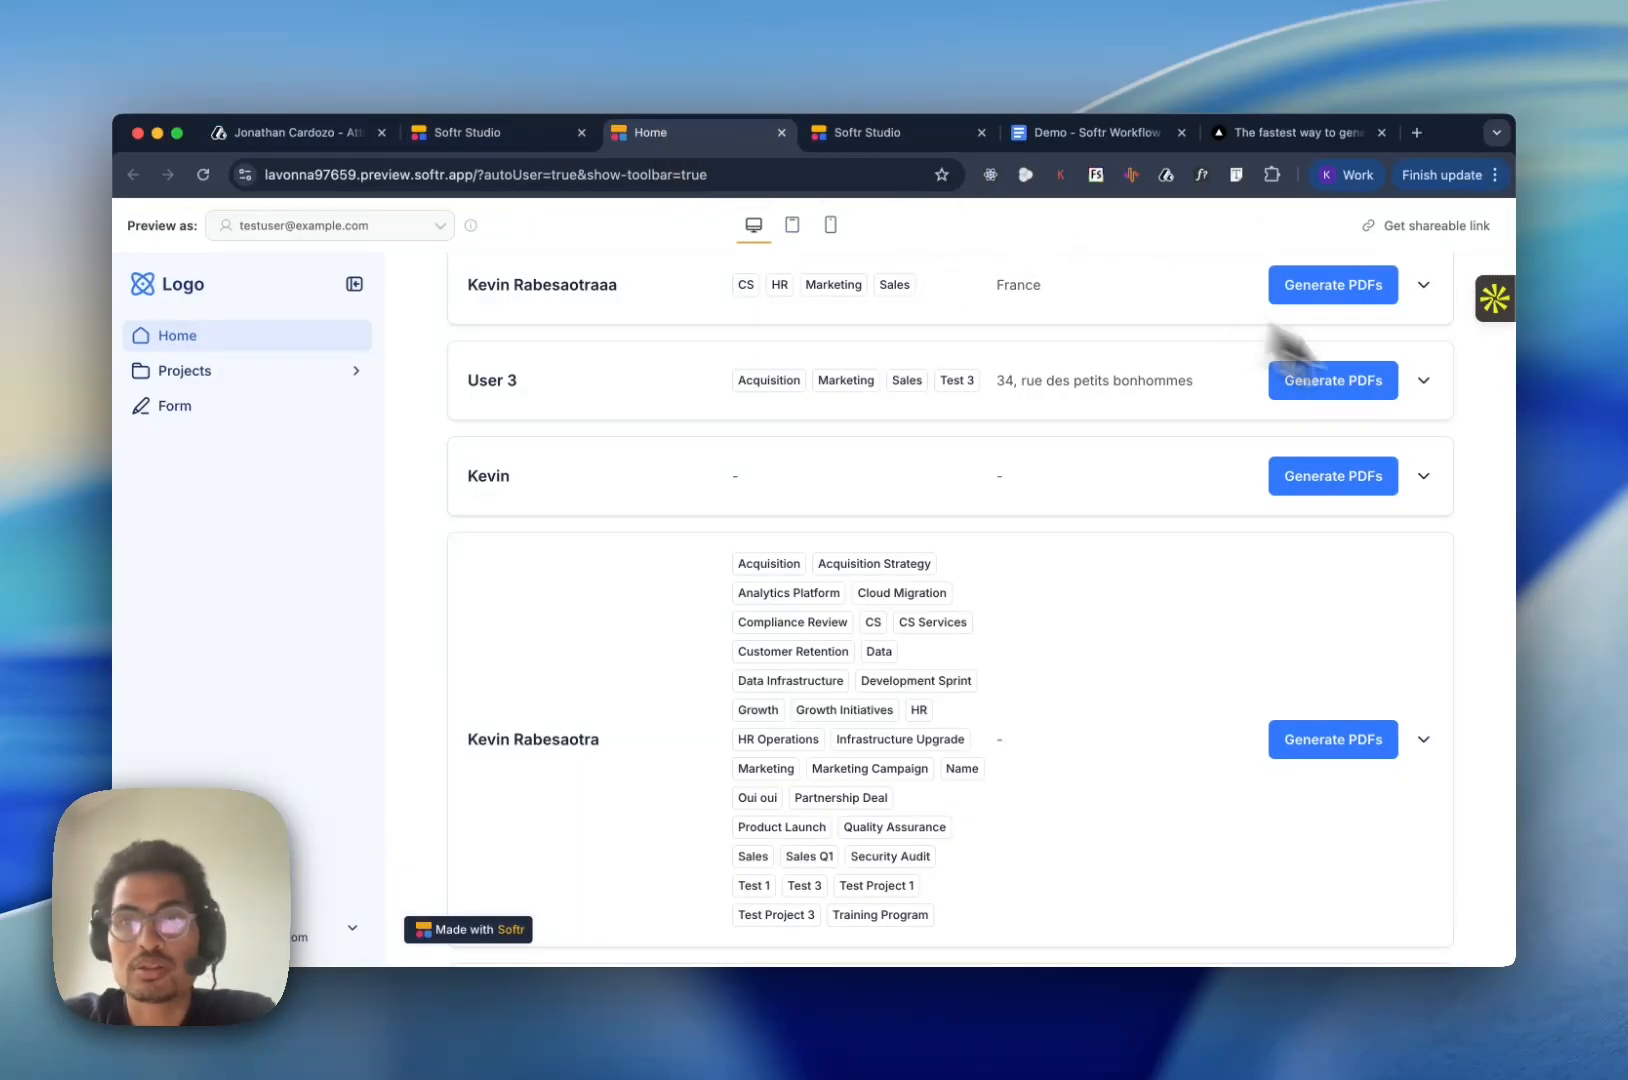
click(781, 133)
click(540, 135)
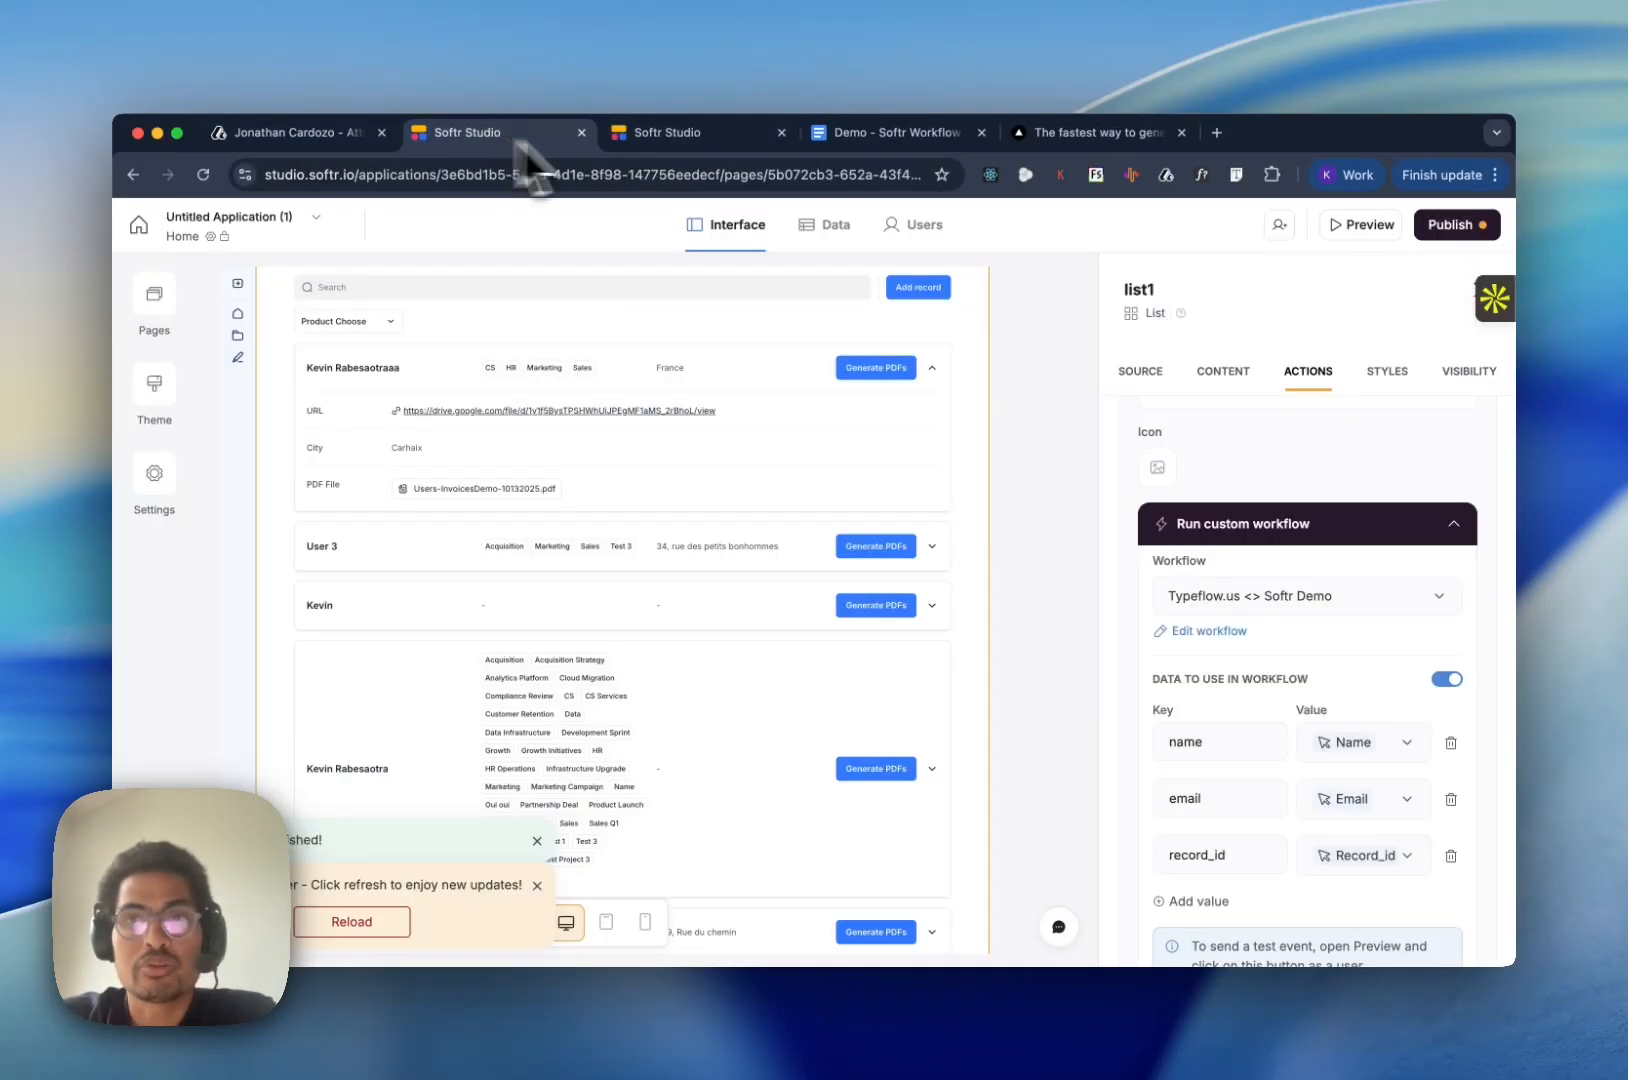
click(1383, 229)
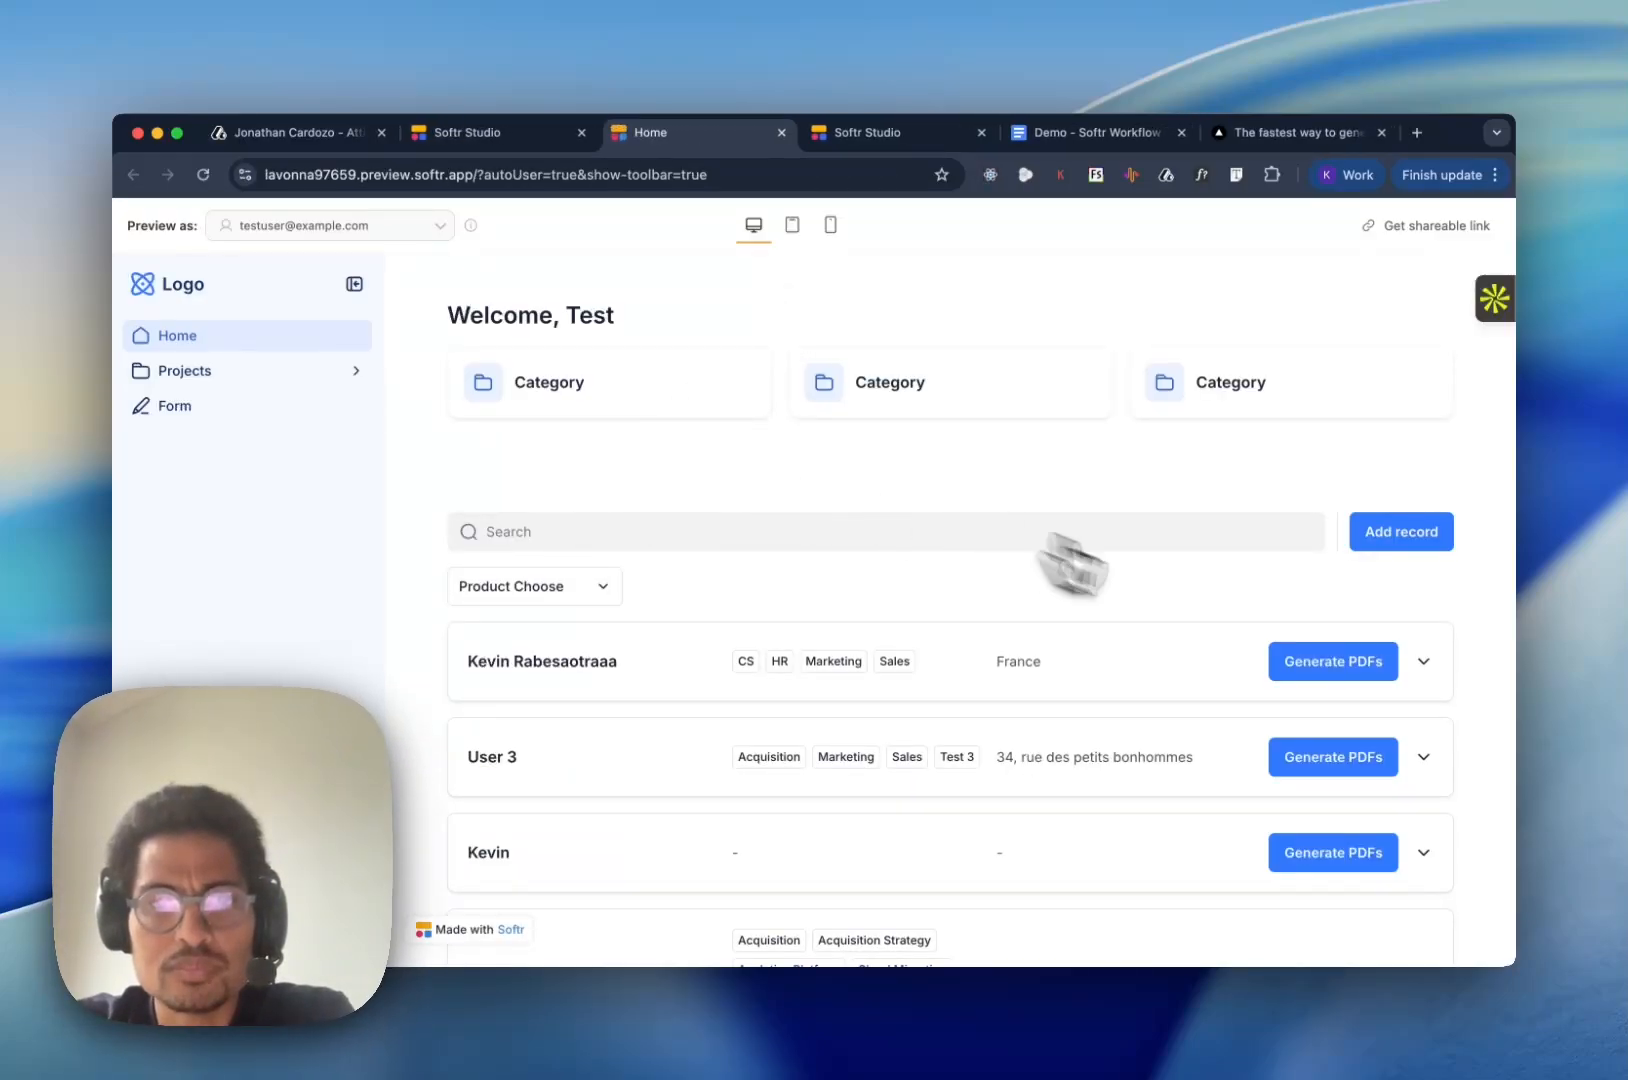
- Run Generate PDFs for the fourth user in the previewed list
scroll(1188, 683, down, 5)
scroll(1188, 683, down, 2)
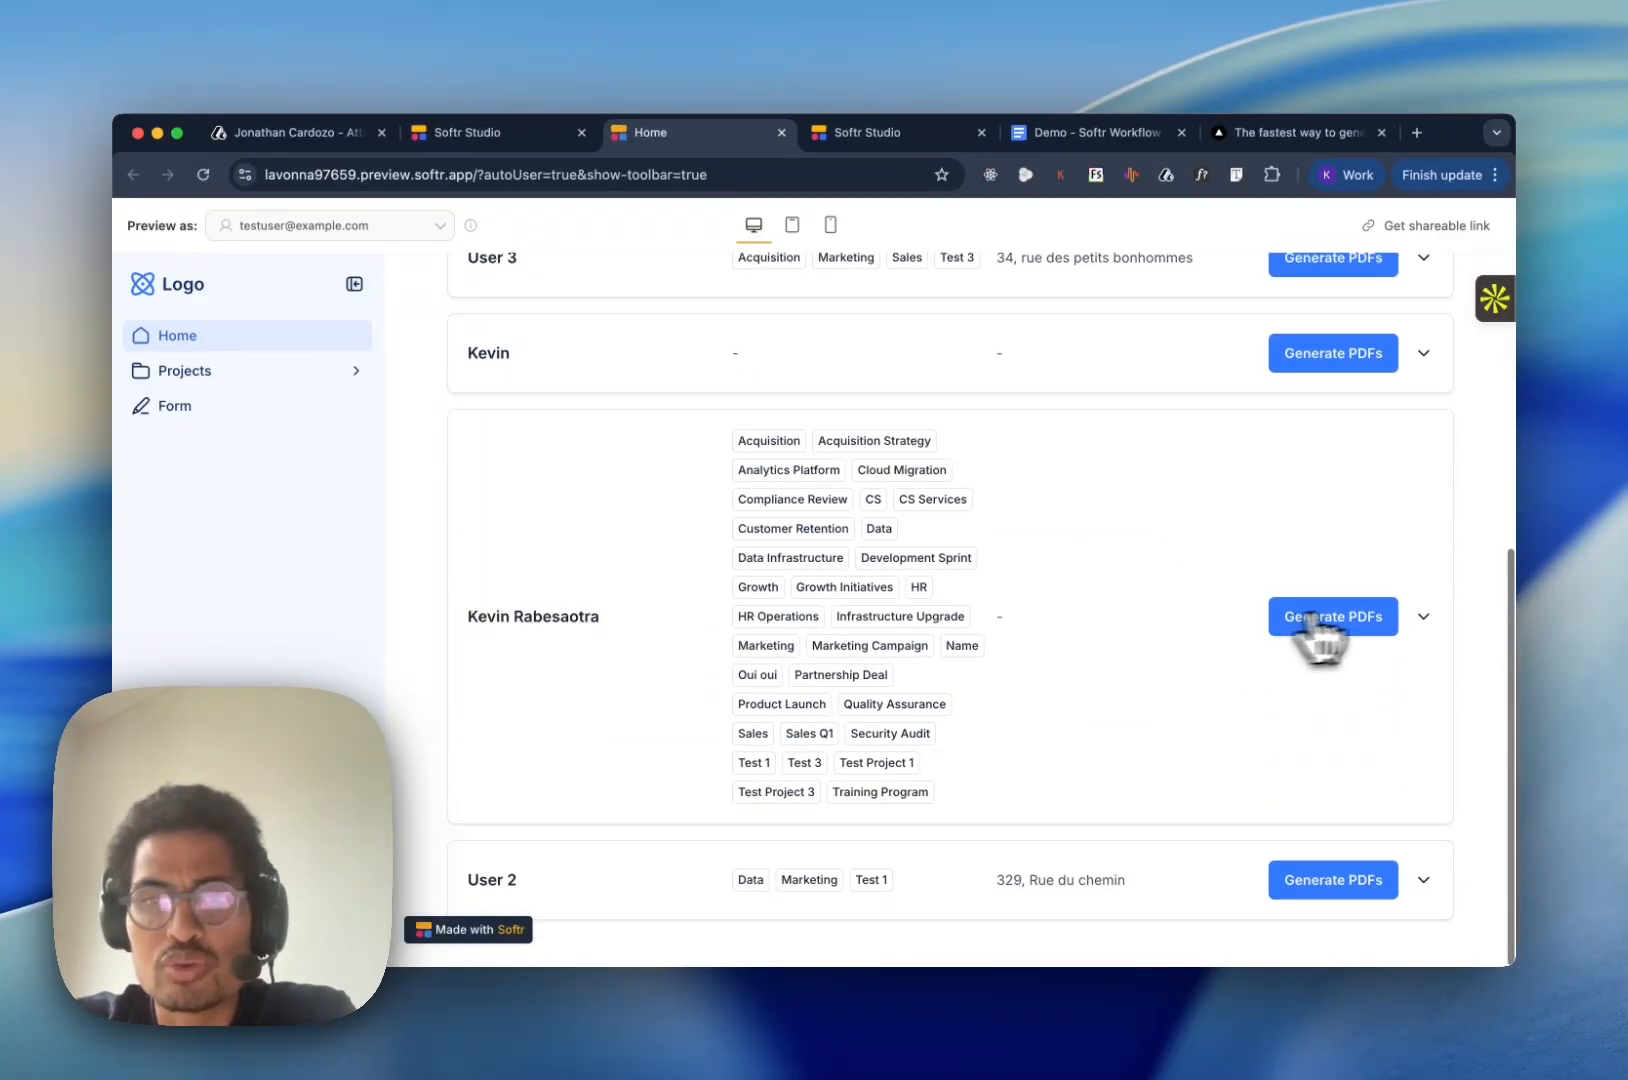
click(1330, 625)
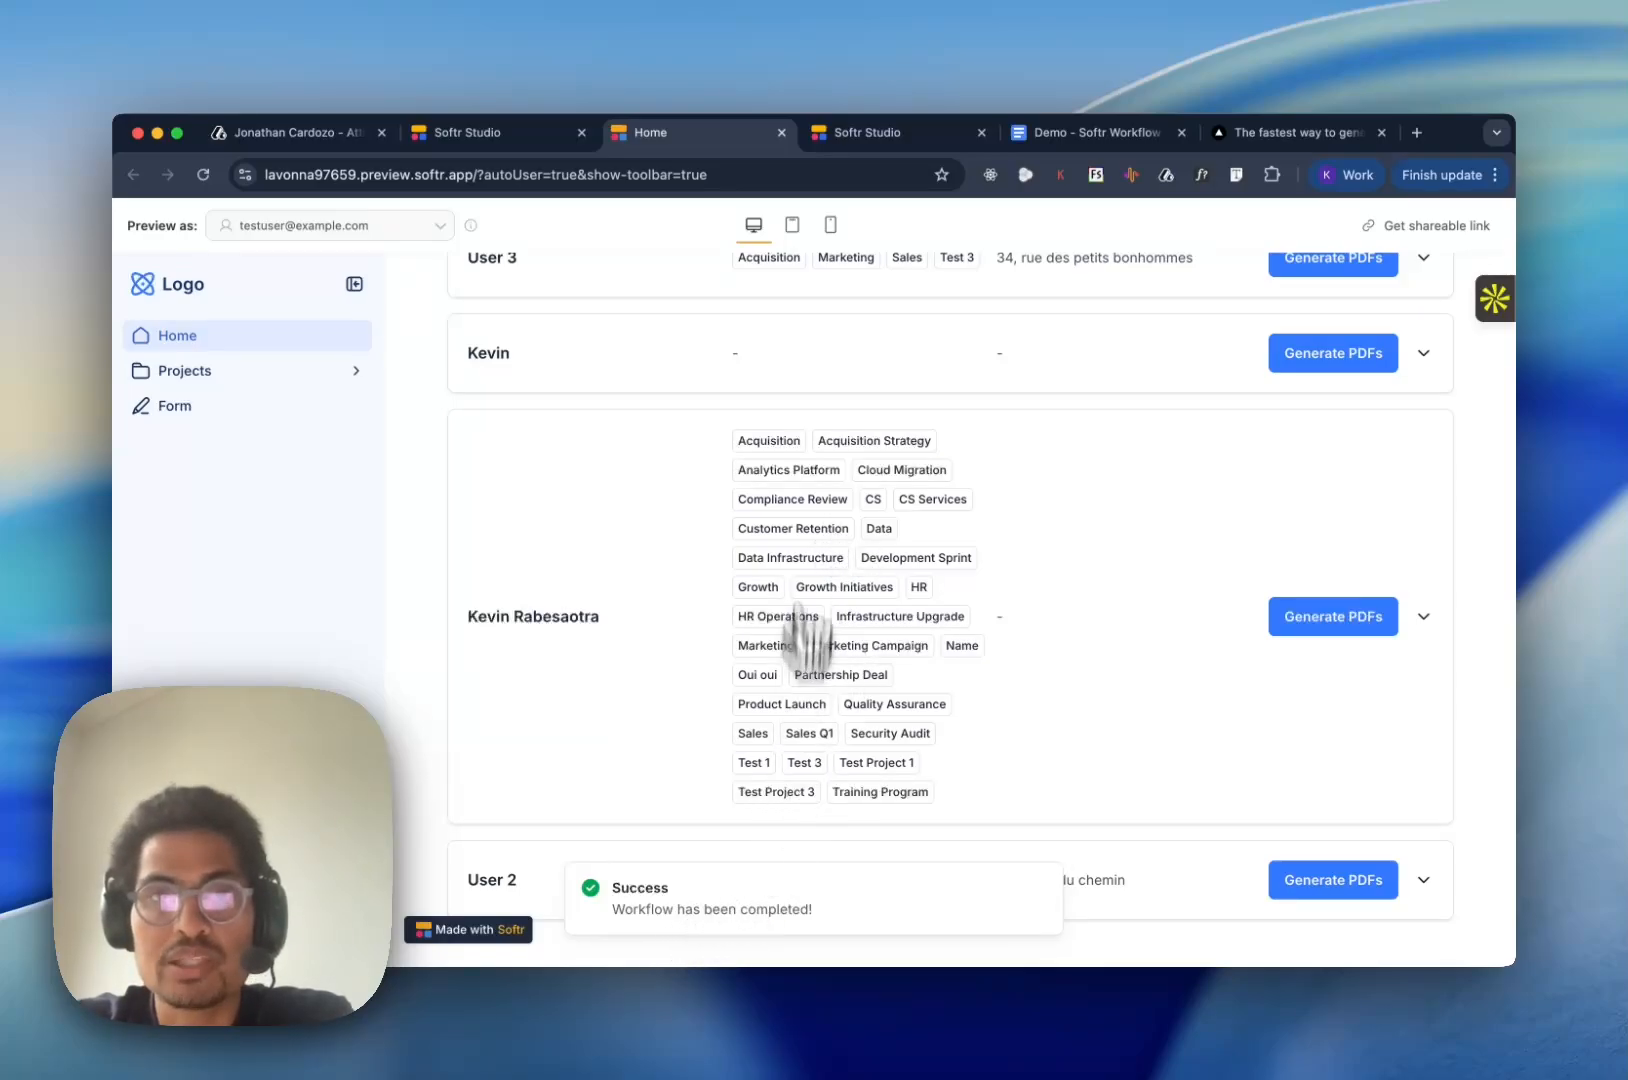
- Check the PDF File attachment of the fourth record in the Users table, and close its preview
click(916, 130)
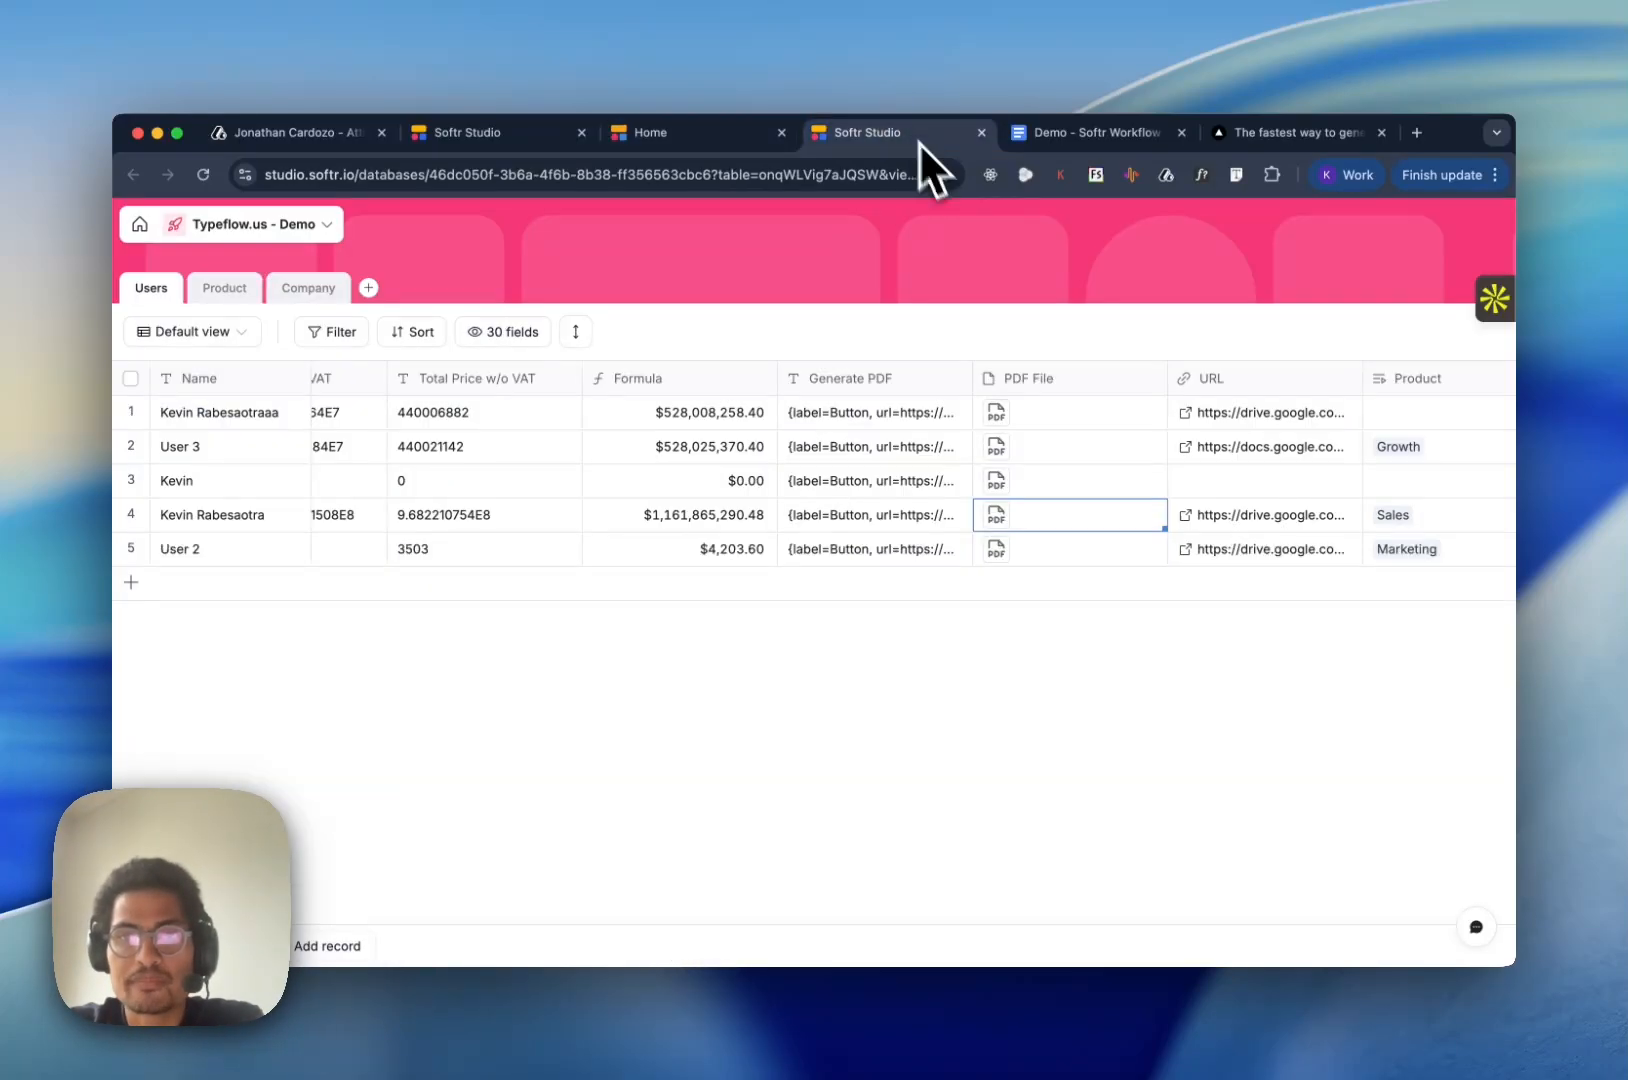
click(1003, 515)
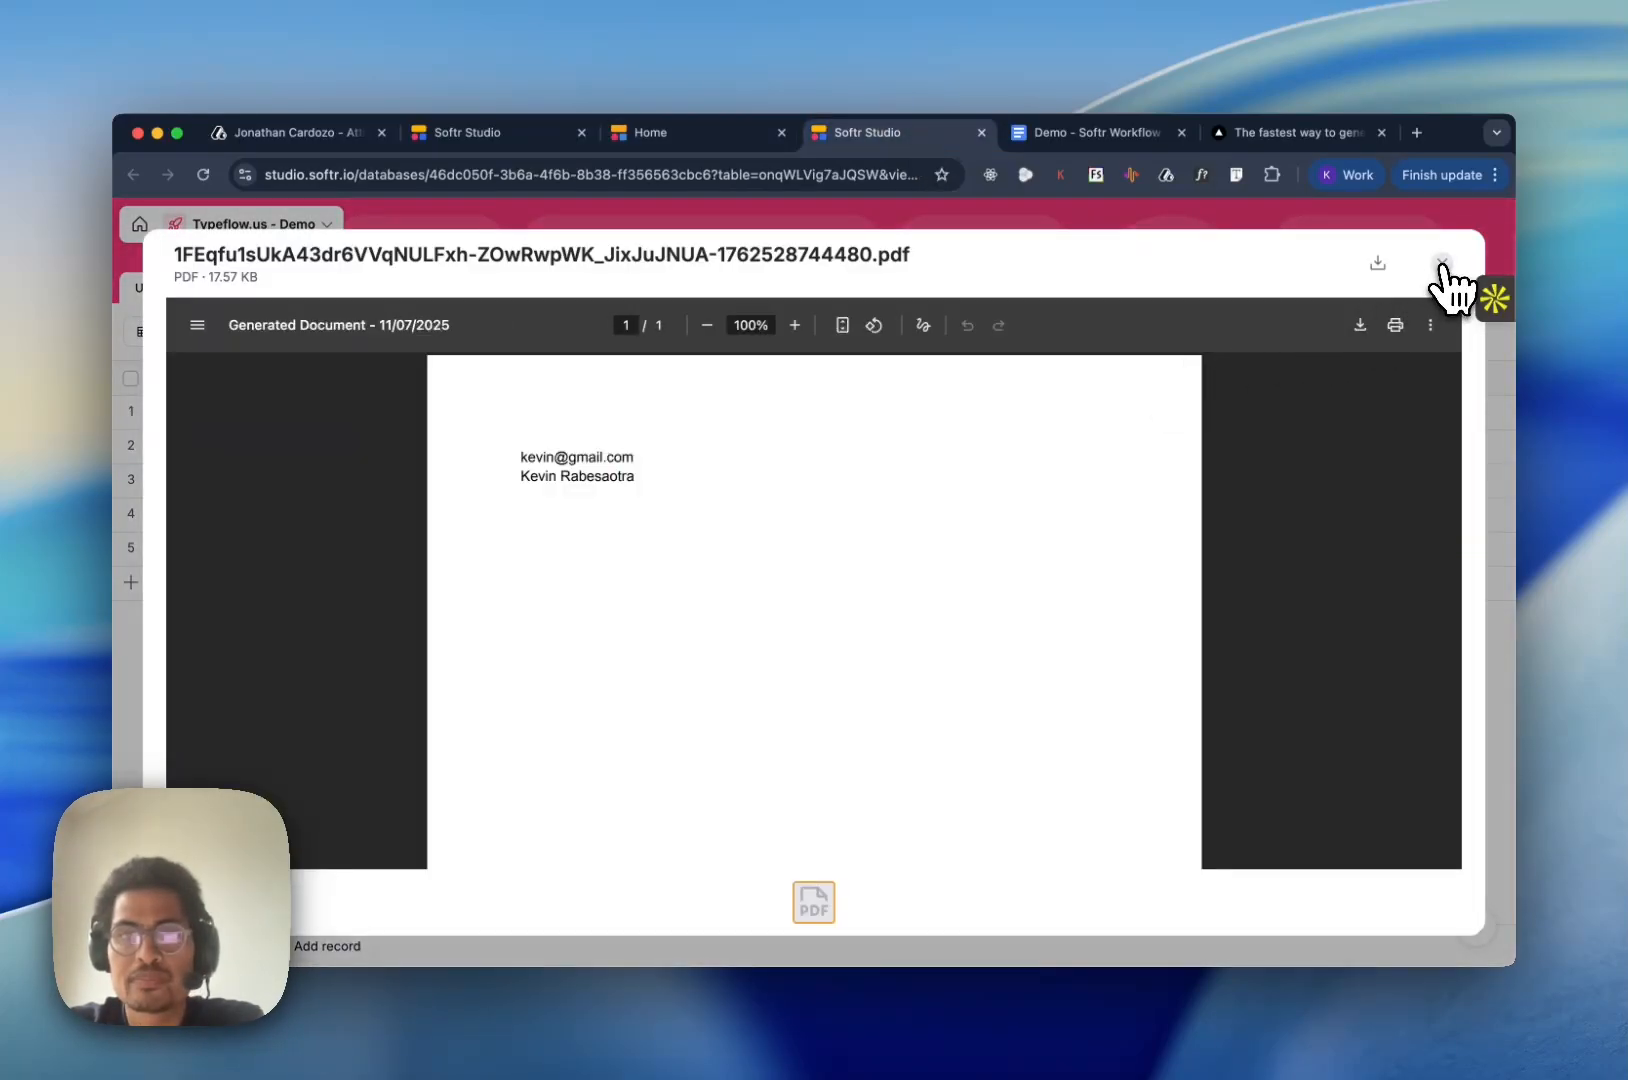
click(1442, 263)
- Return to the app preview and expand the fourth user's details to check the PDF File field
click(646, 140)
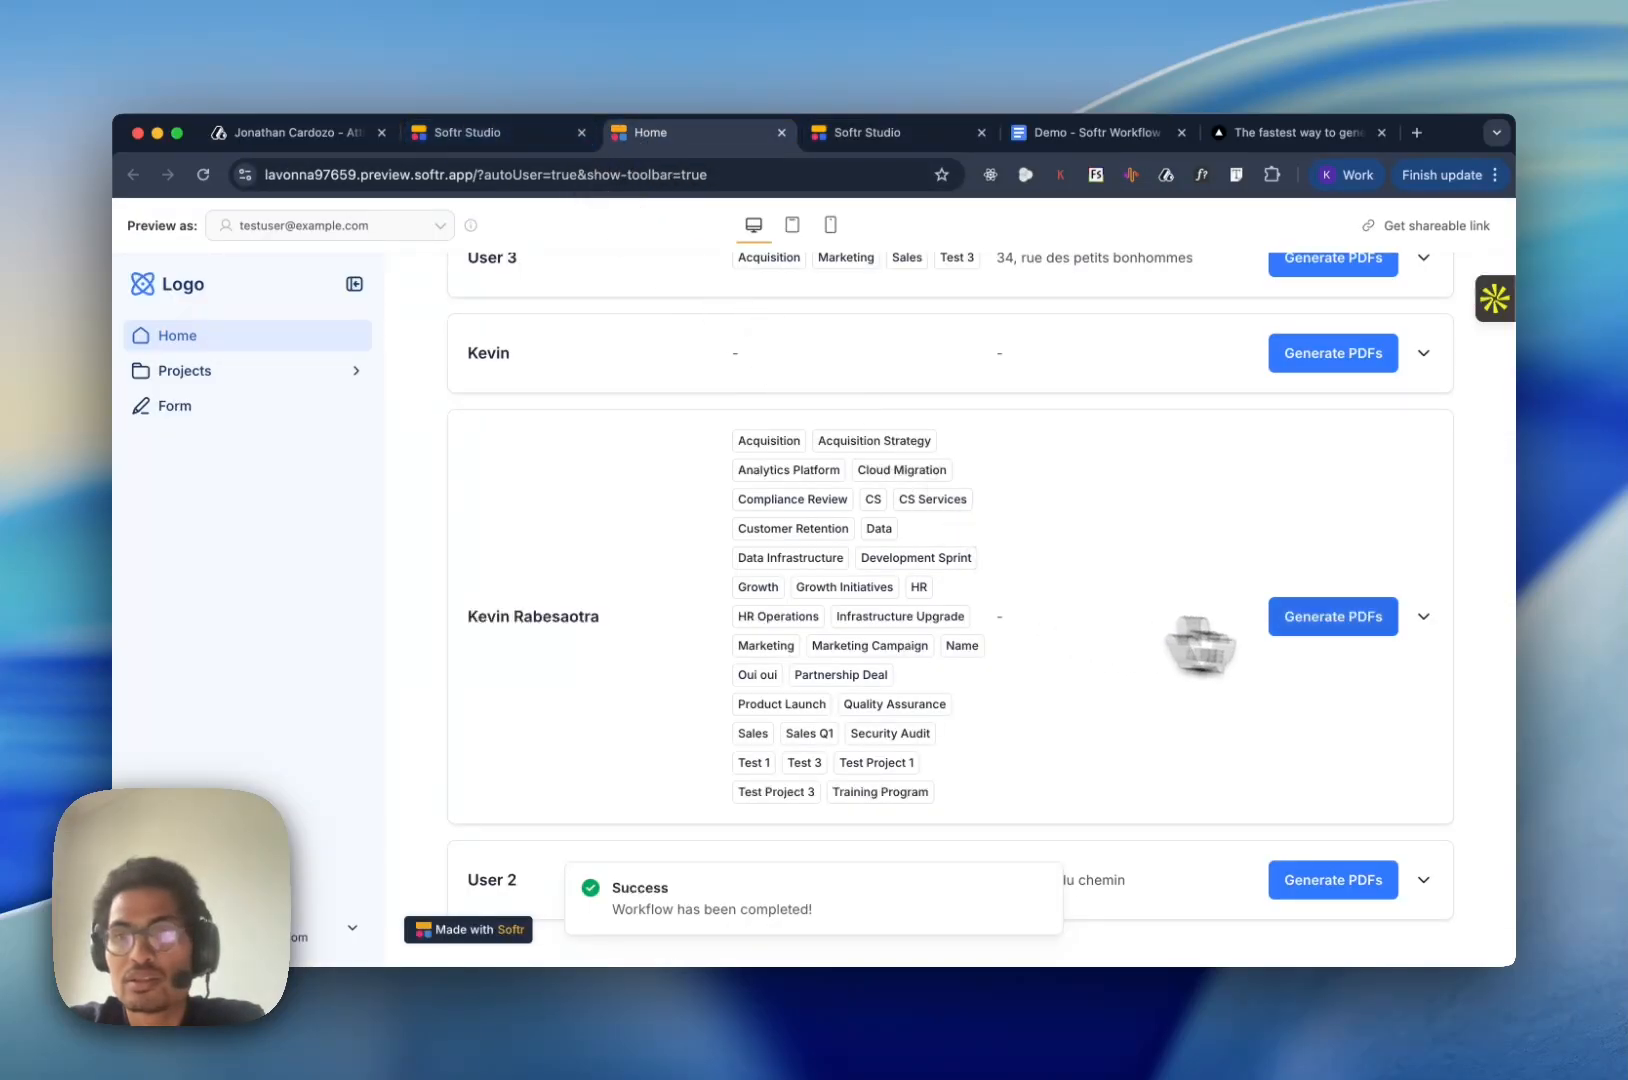
click(1424, 616)
scroll(1227, 664, down, 3)
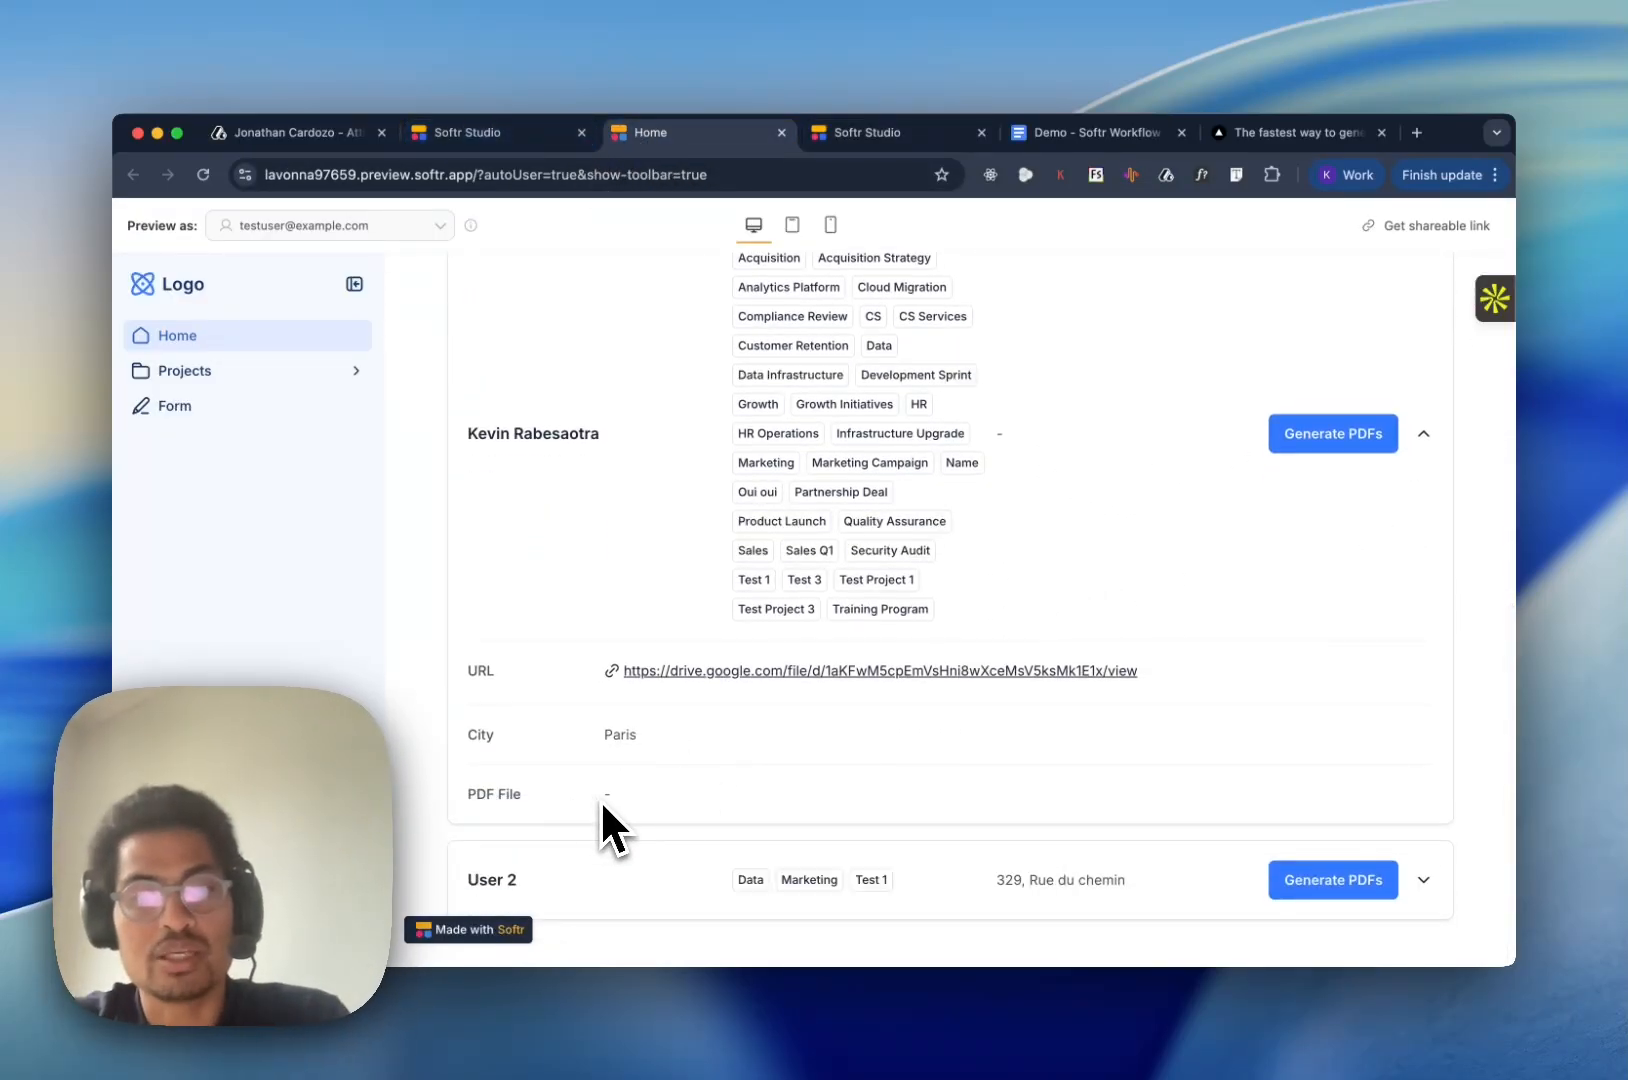
- Reload the app preview, expand the fourth user's details again, and view the attached PDF file before closing it
key(super+r)
scroll(960, 645, down, 5)
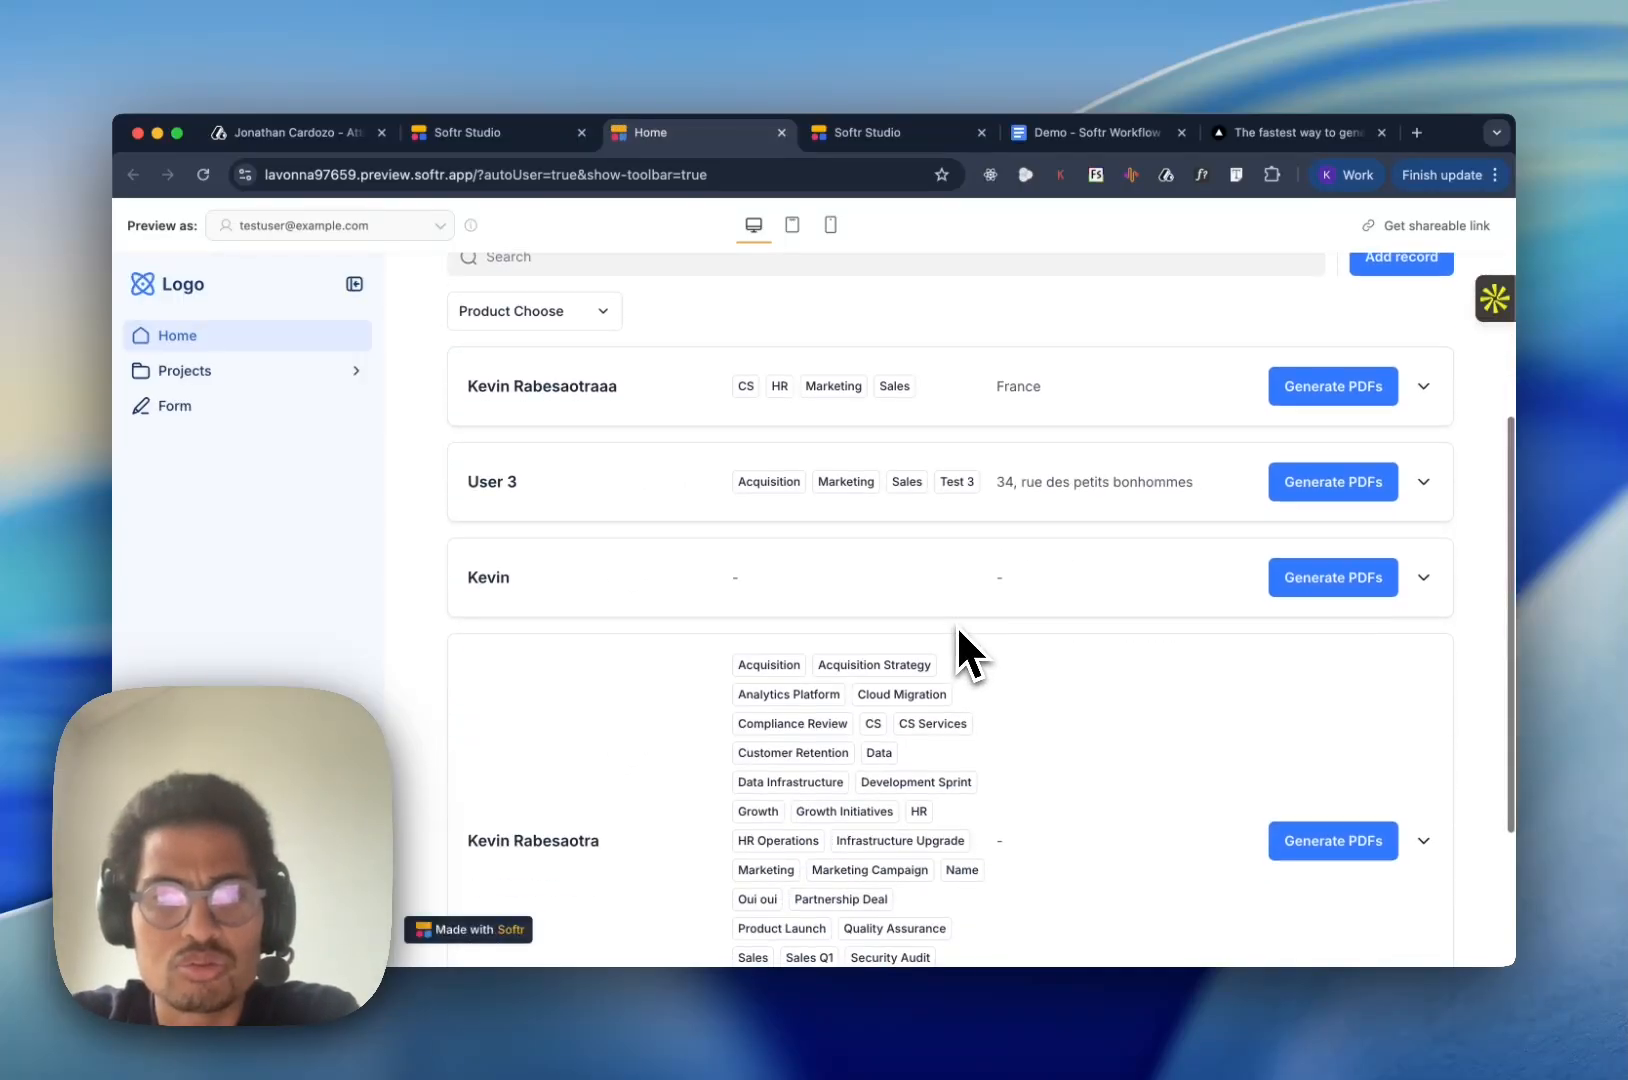
click(1424, 616)
scroll(836, 727, down, 2)
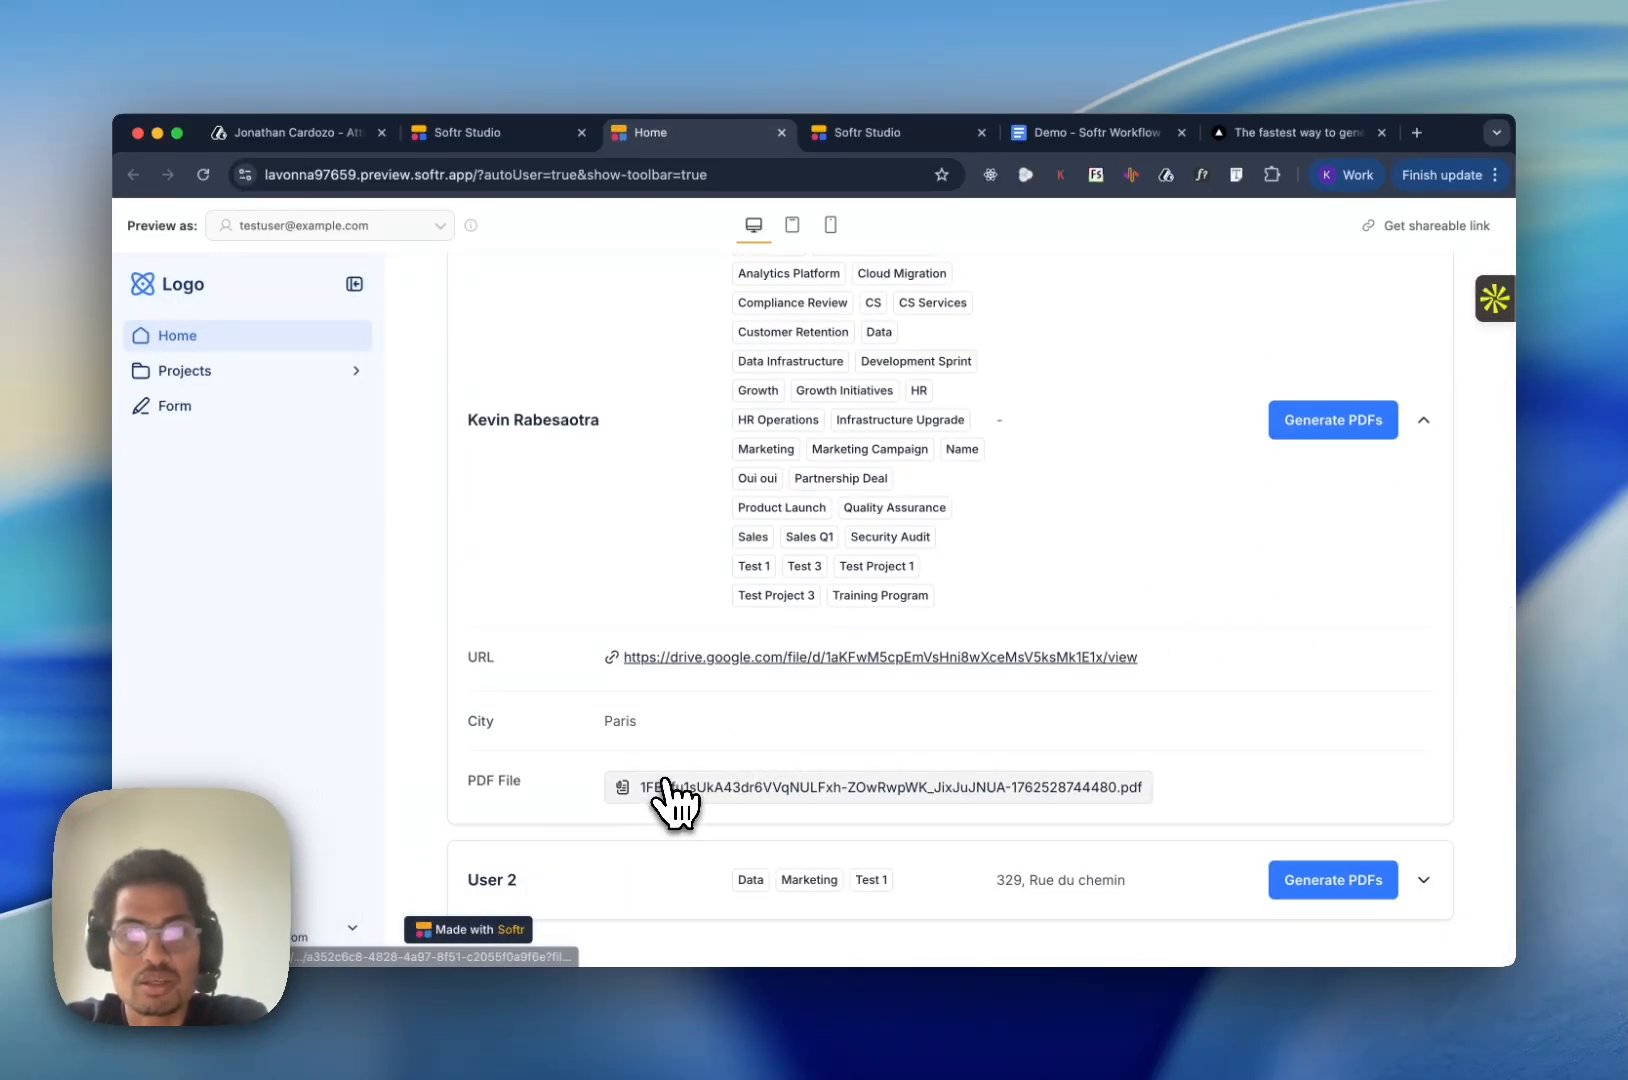
click(850, 789)
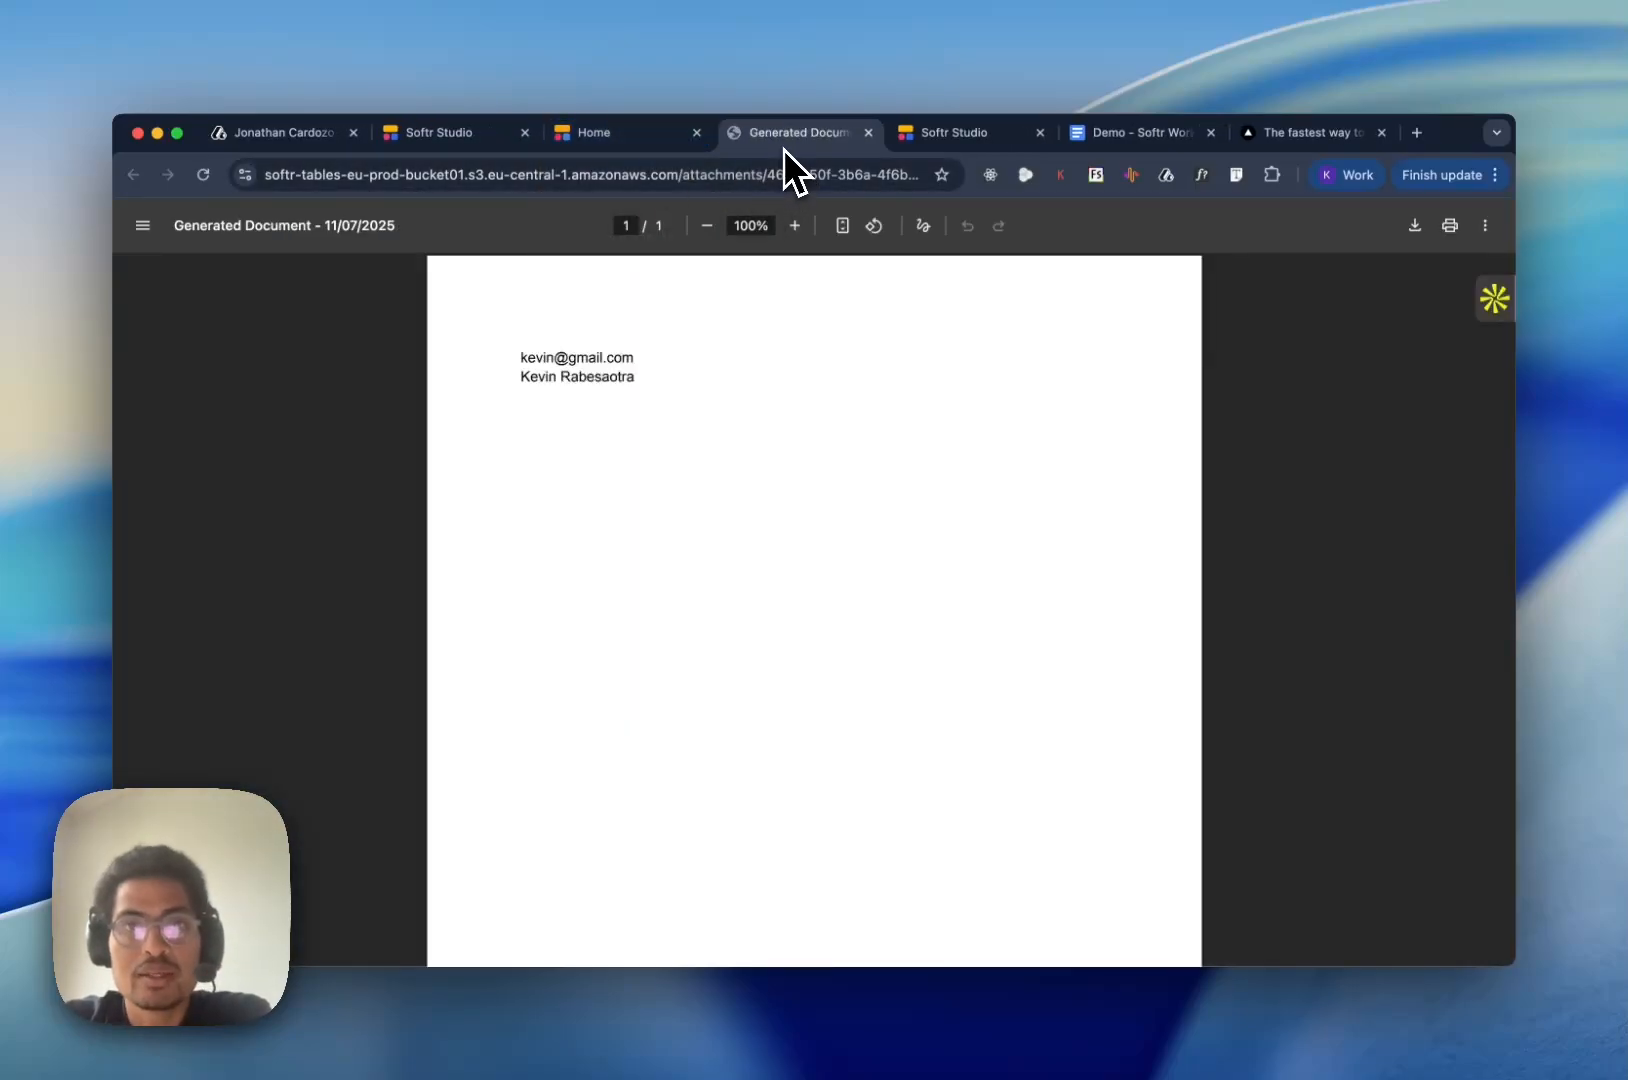
click(869, 132)
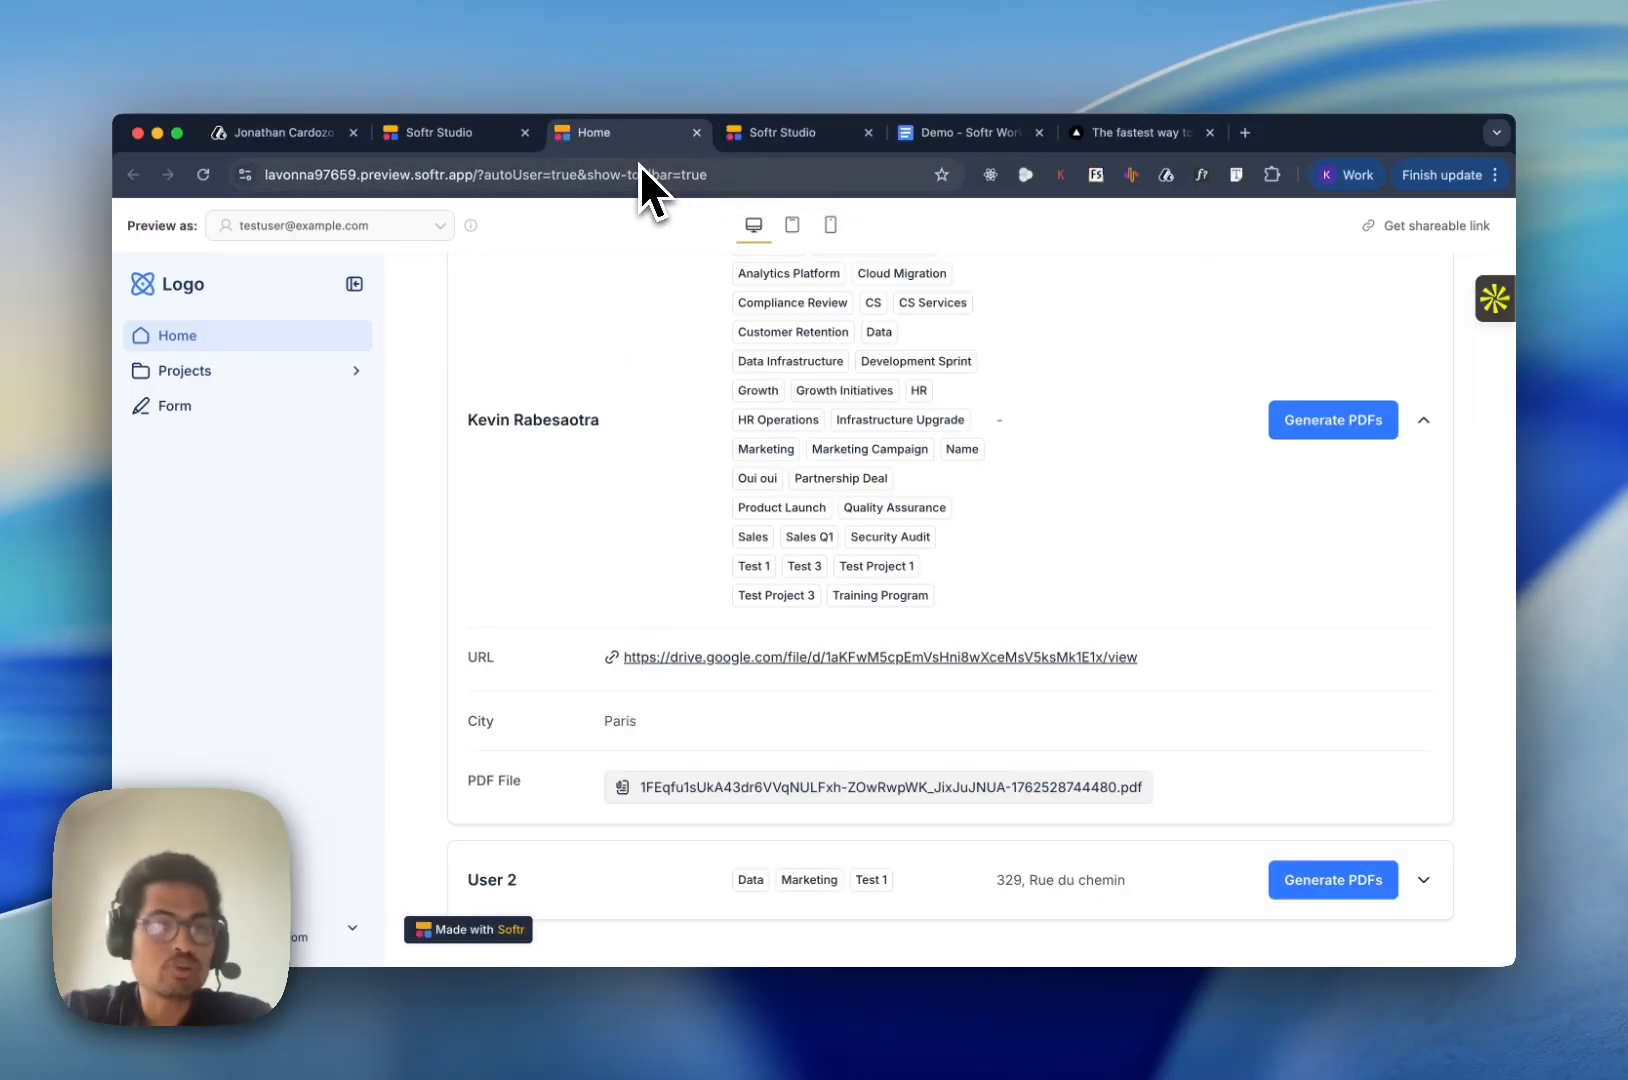